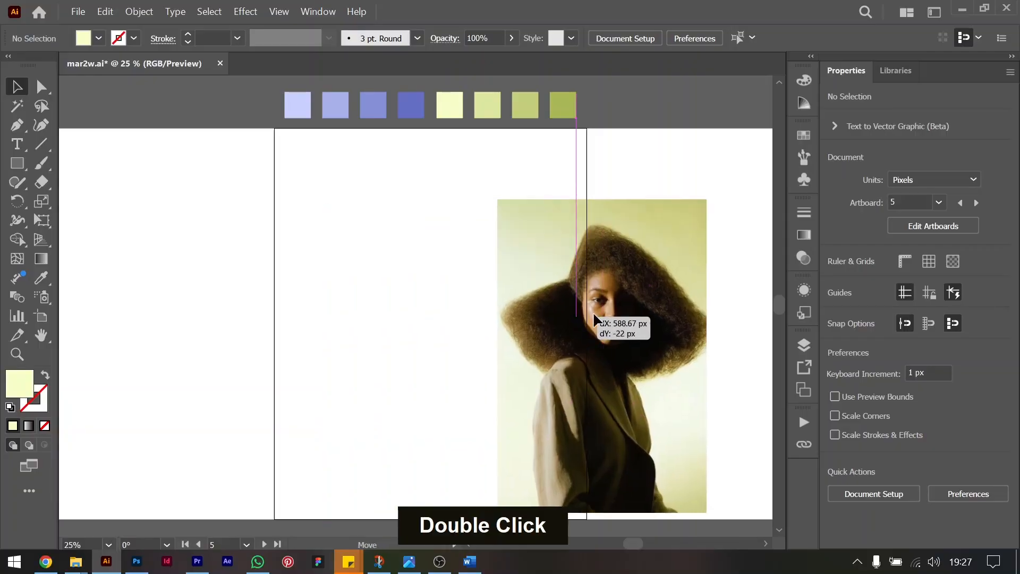
Move the linked portrait photo onto the artboard next to the empty one, then deselect it.
left_click_drag(592, 313, 683, 284)
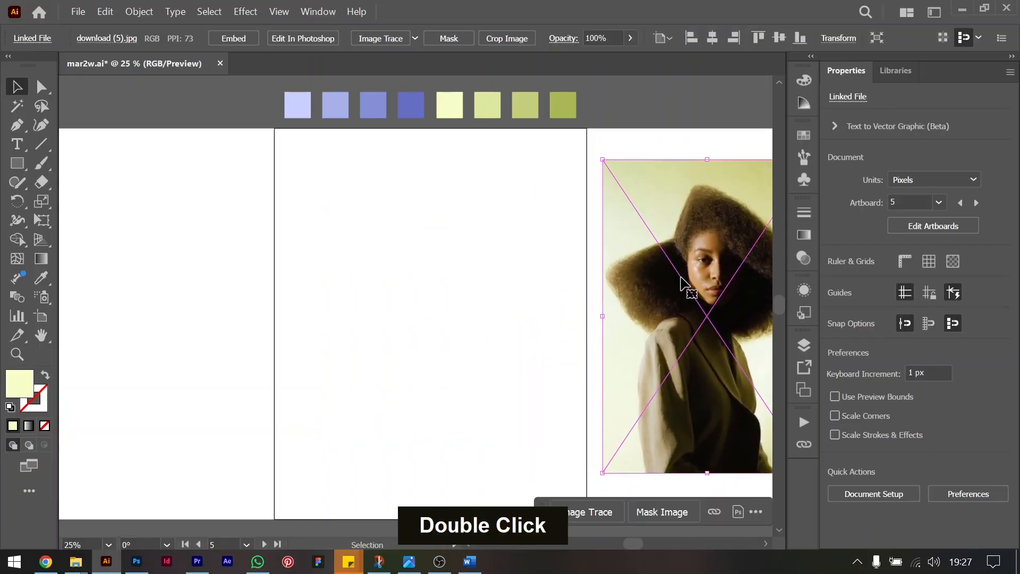
scroll(682, 285, "right", 2)
scroll(684, 283, "right", 1)
left_click_drag(574, 299, 584, 313)
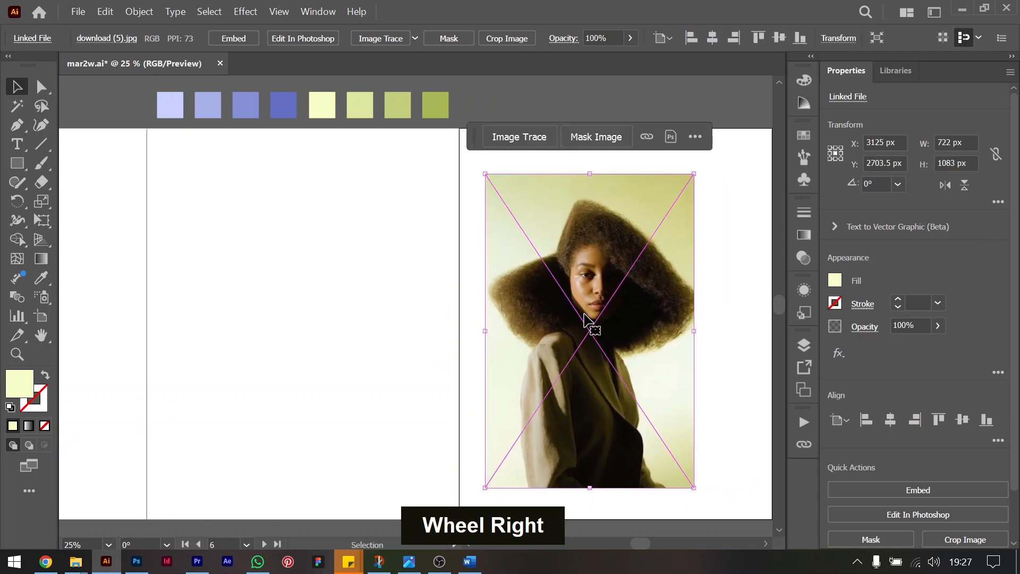
left_click(381, 298)
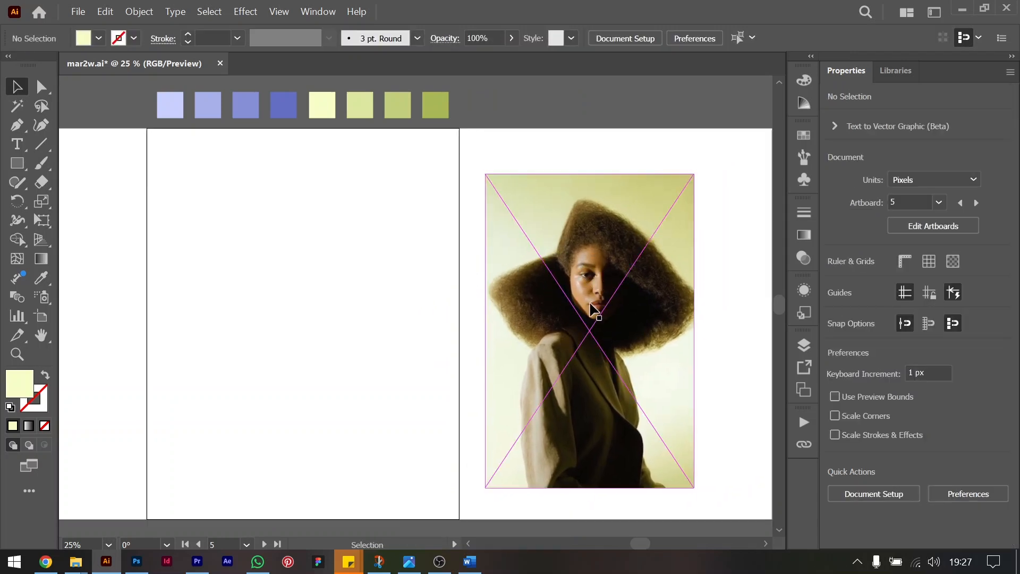
Open the linked portrait photo in Photoshop for editing and remove its background.
left_click(584, 266)
key("alt+Tab")
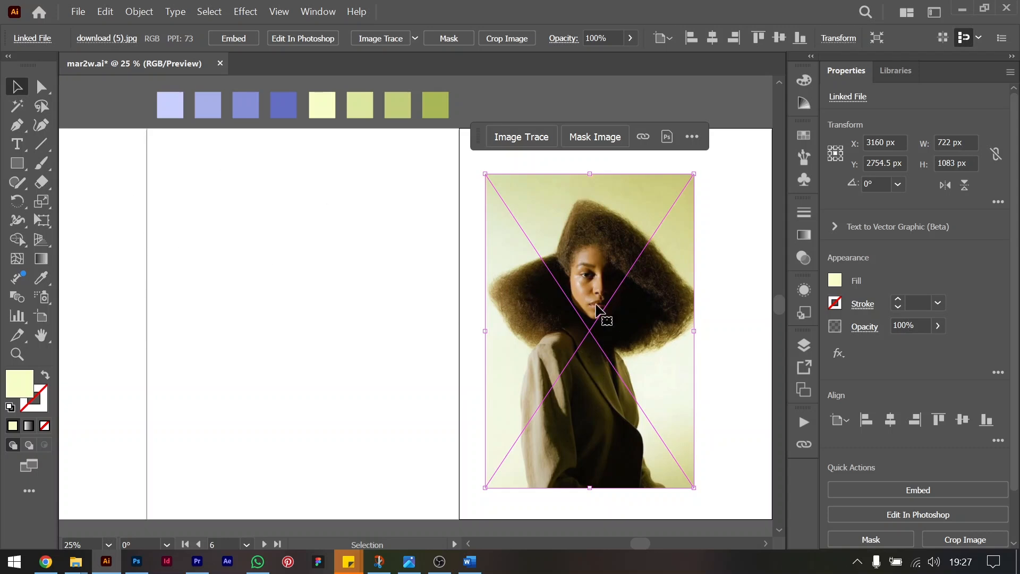
left_click(667, 138)
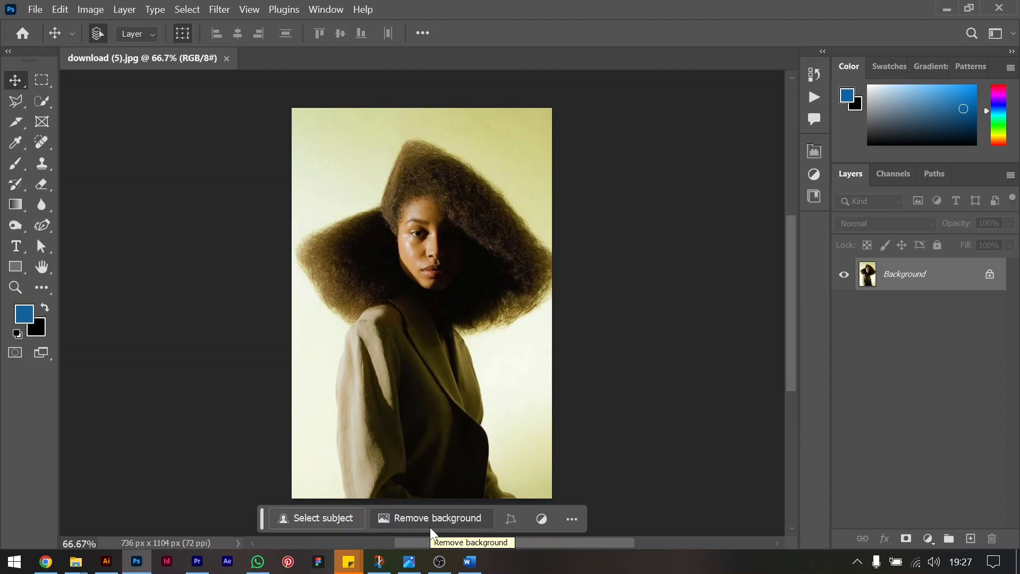
left_click(402, 522)
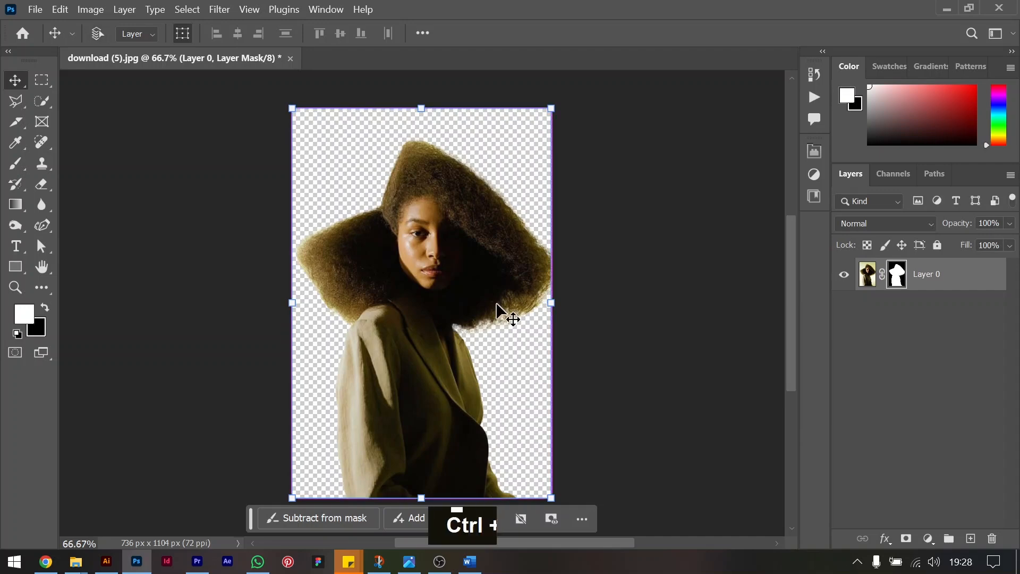
key("ctrl+equal")
key("ctrl+equal")
key("ctrl+minus")
key("ctrl+minus")
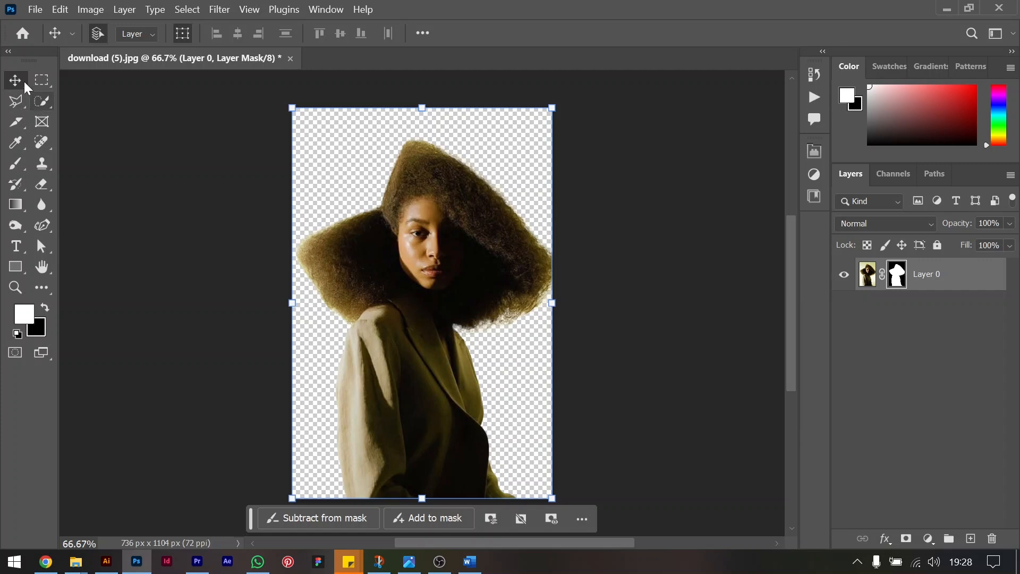
Open the cut-out in Select and Mask and refine the edges of the hair.
left_click(40, 81)
left_click(17, 98)
left_click(42, 102)
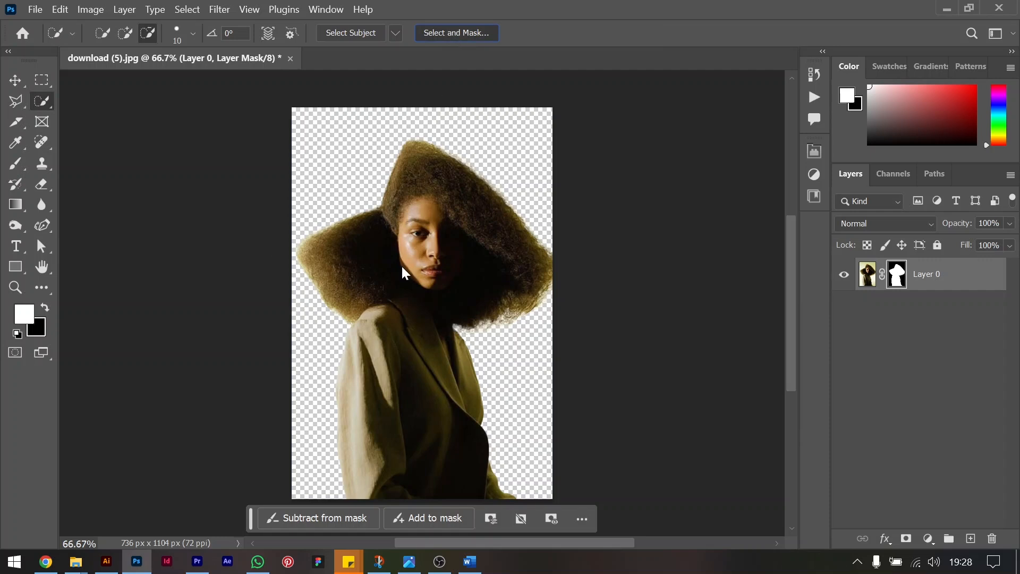
key("ctrl+alt+r")
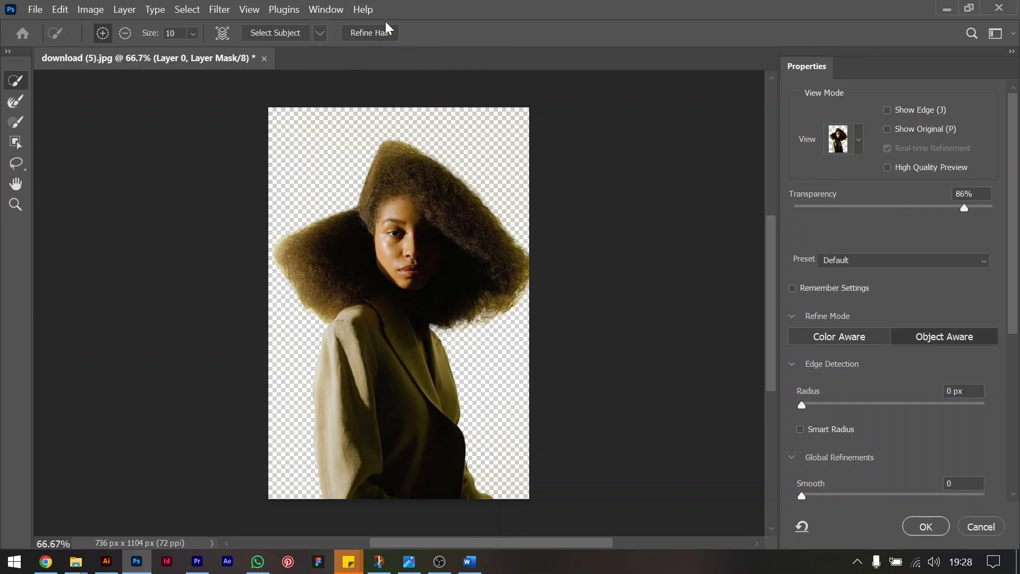
left_click(375, 36)
Raise the mask preview's transparency to the maximum and output the refined cut-out to a new layer.
scroll(911, 459, "down", 5)
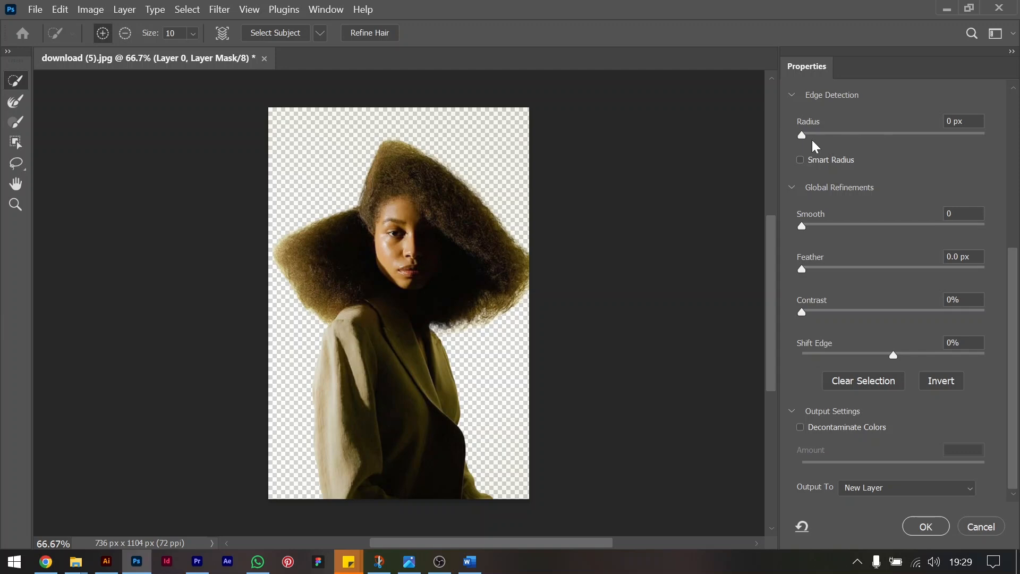
left_click_drag(1012, 282, 1012, 208)
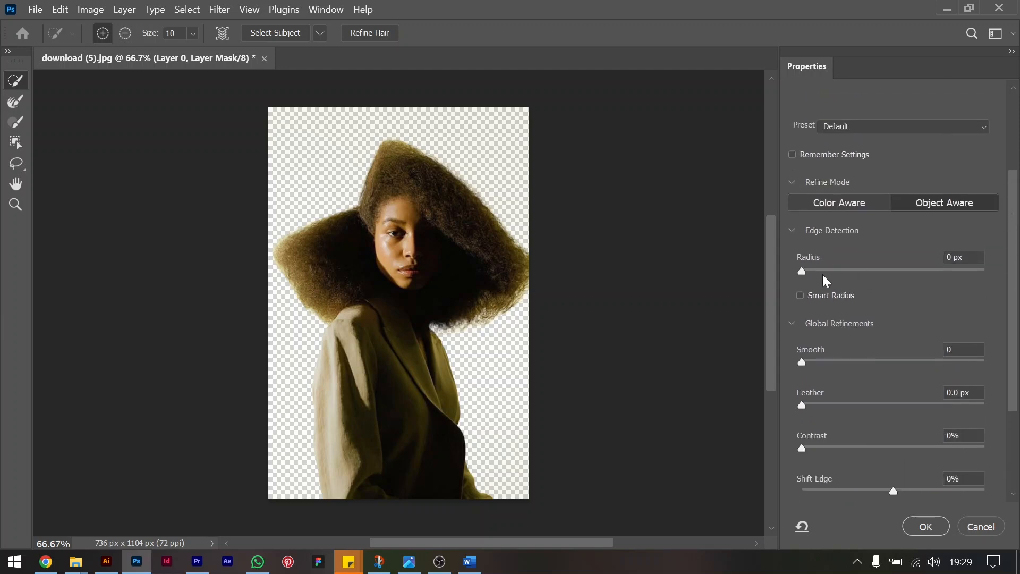
scroll(904, 217, "up", 3)
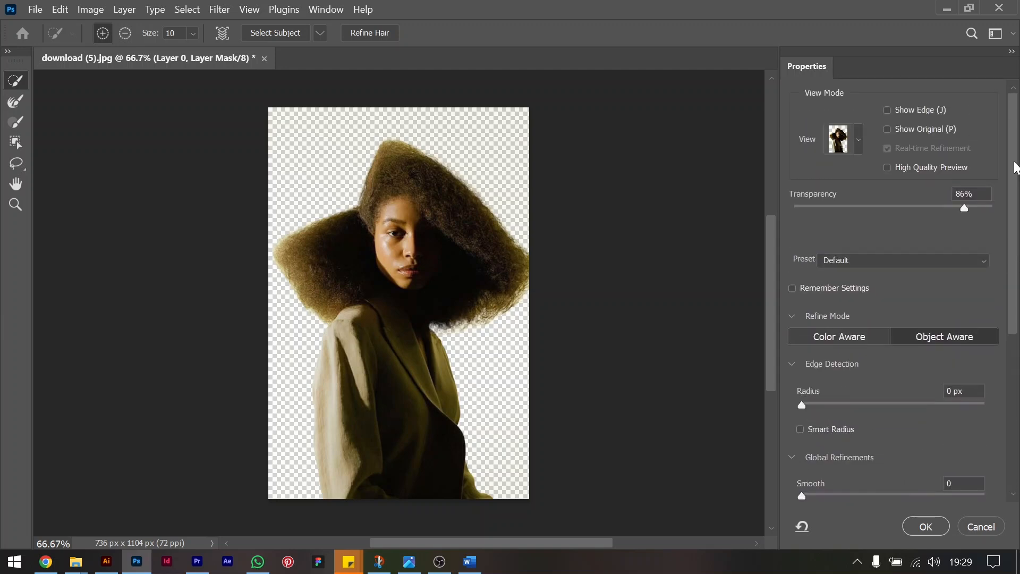
left_click_drag(965, 208, 996, 218)
left_click(926, 526)
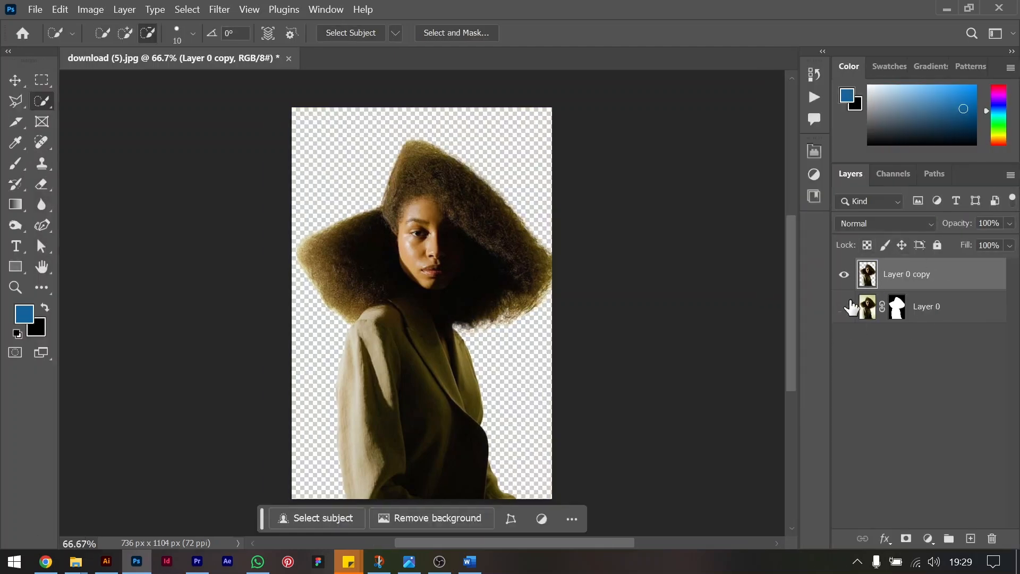
left_click(845, 307)
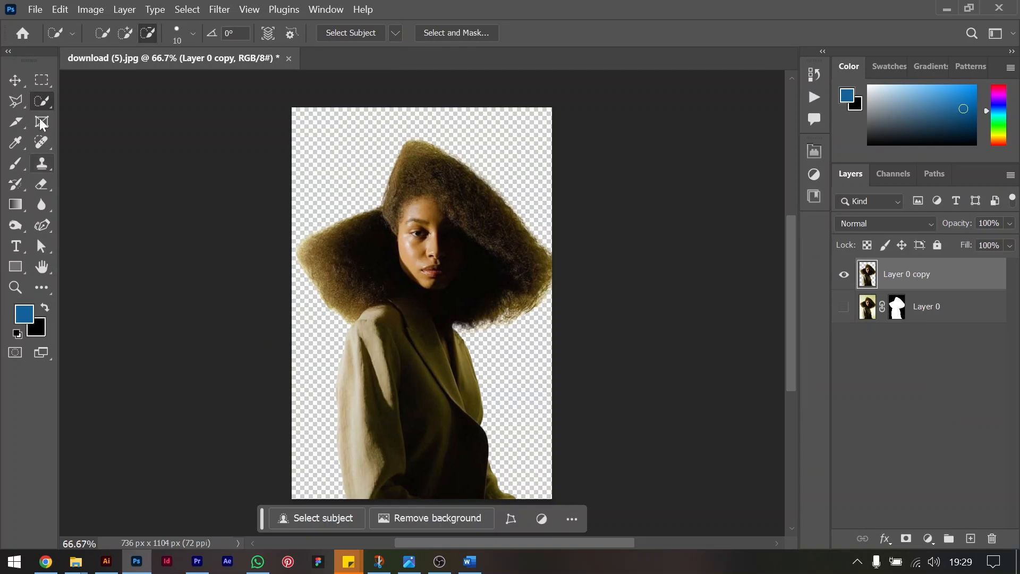
Lighten the shadows of the cut-out copy layer with a Shadows/Highlights adjustment at a shadow amount of 9%.
left_click(16, 101)
left_click(17, 83)
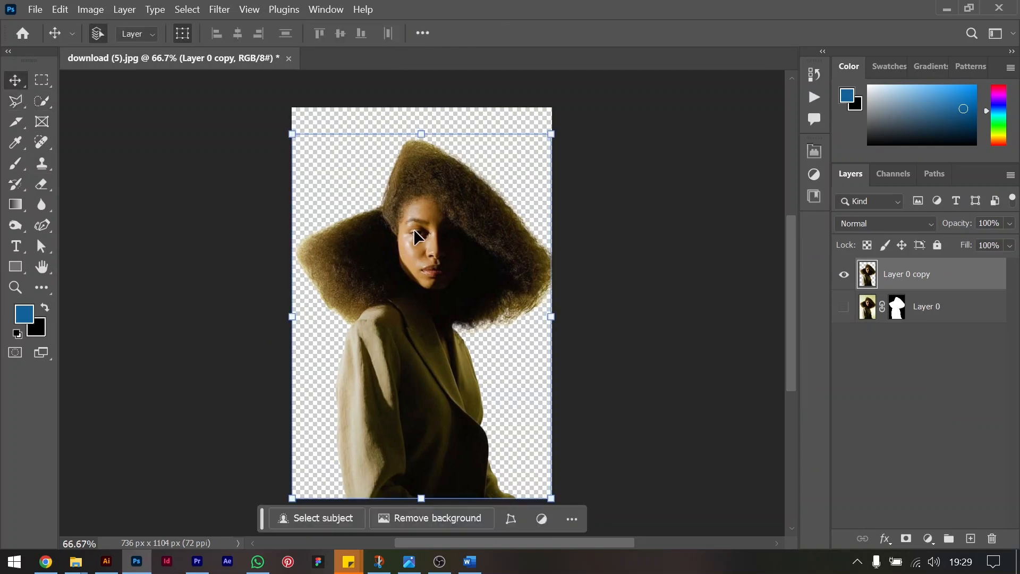
left_click(84, 14)
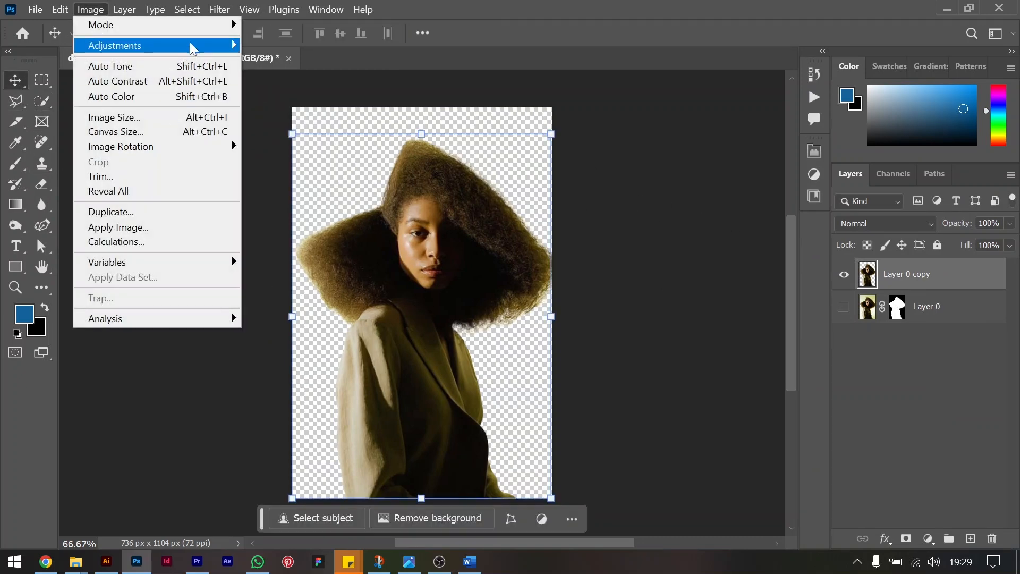
mouse_move(192, 46)
left_click(299, 301)
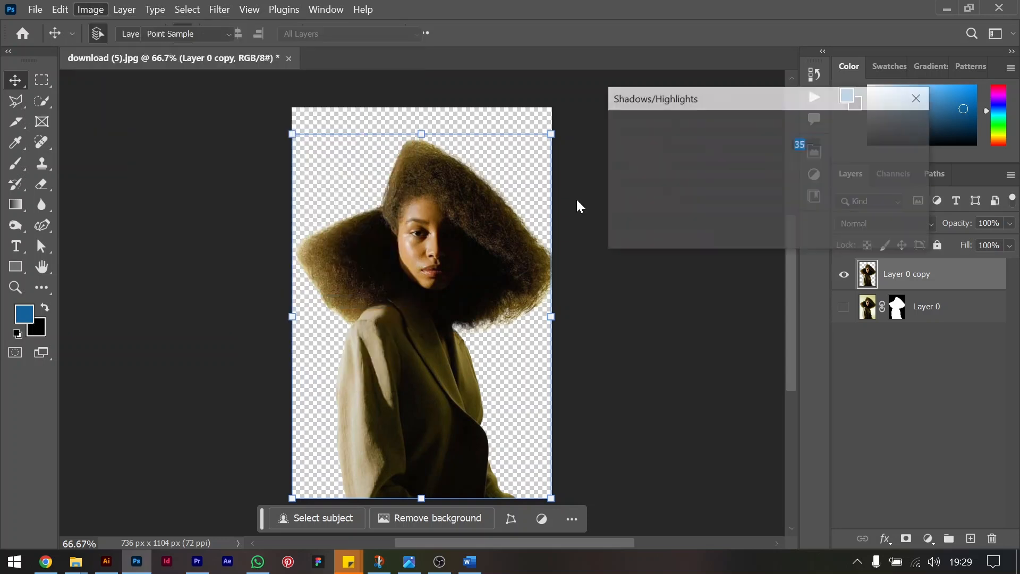
left_click_drag(712, 151, 684, 151)
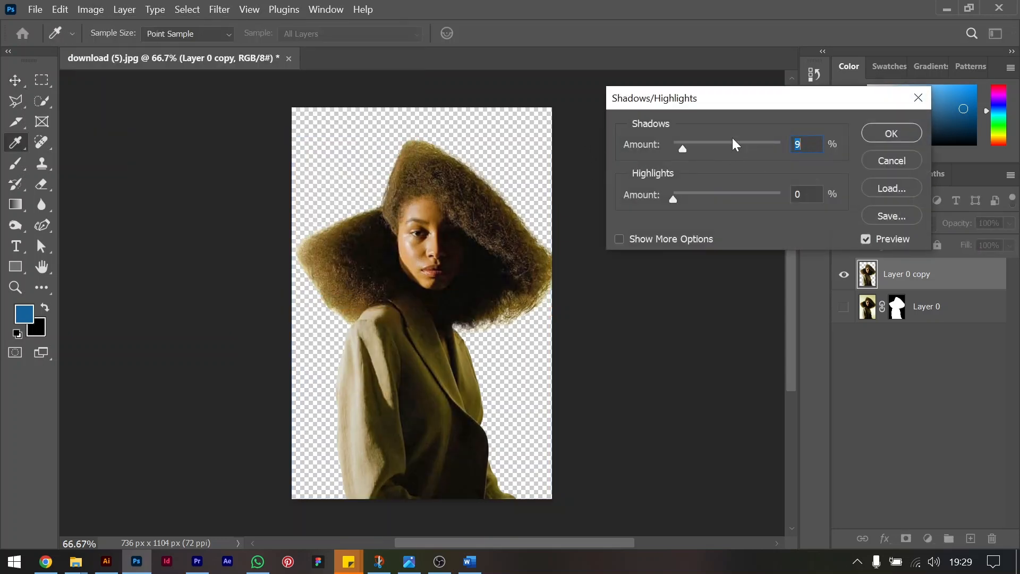
left_click(892, 134)
key("v")
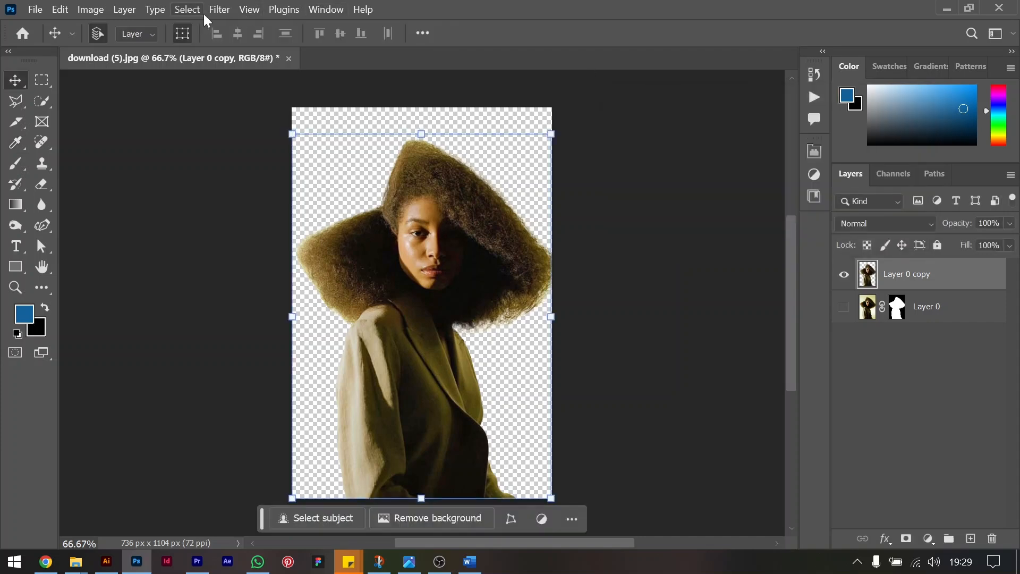
Apply the Poster Edges filter with posterization 3 to the cut-out copy and select the original masked layer below it.
left_click(219, 9)
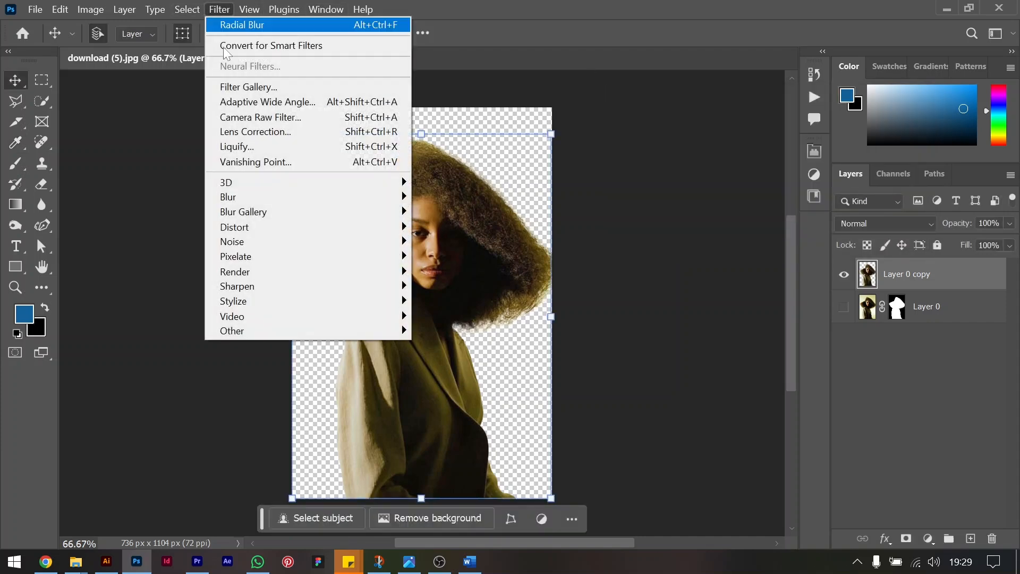
left_click(263, 91)
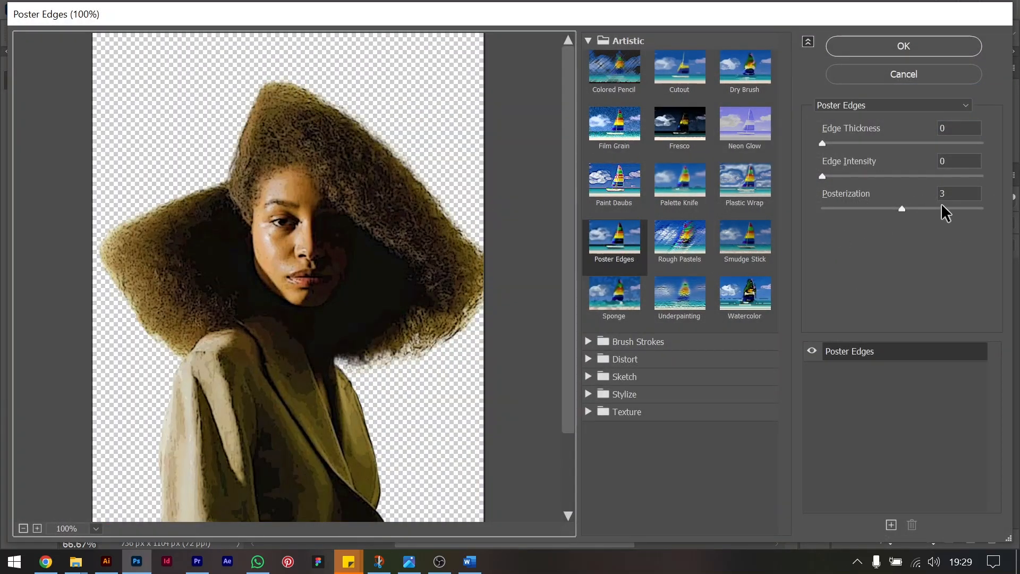
left_click(956, 191)
key("Down")
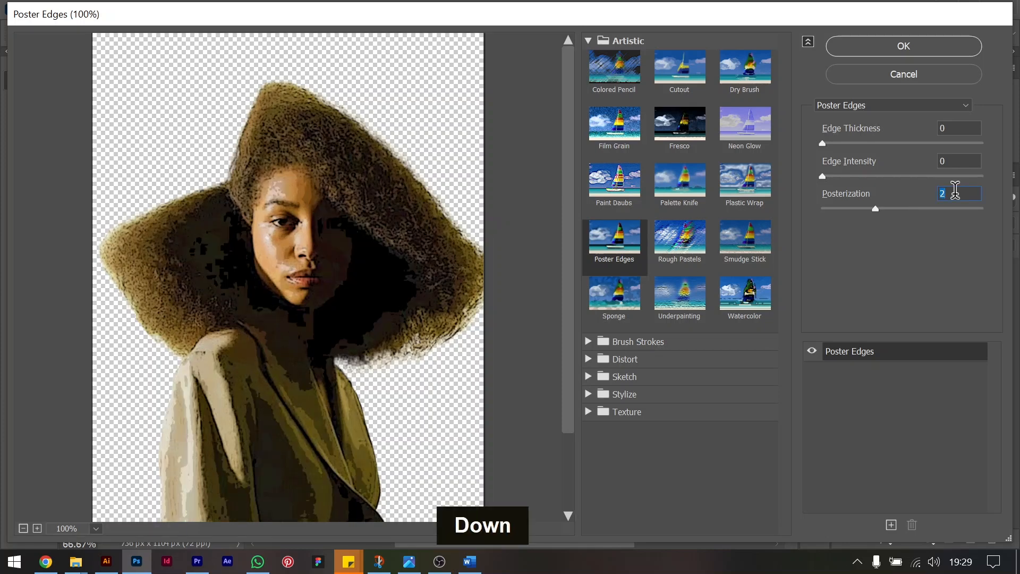
key("Up")
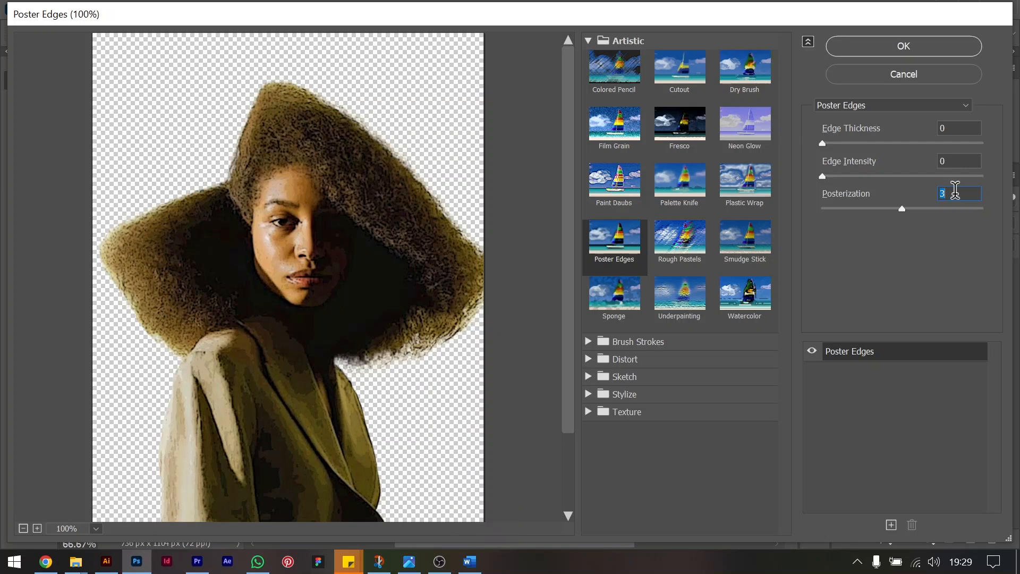
key("Up")
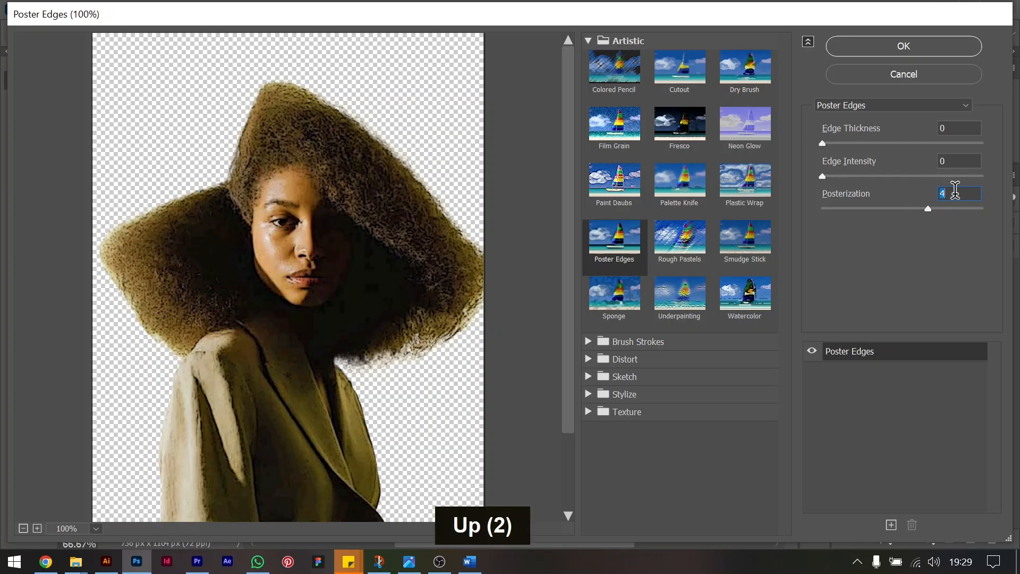
key("Down")
key("Up")
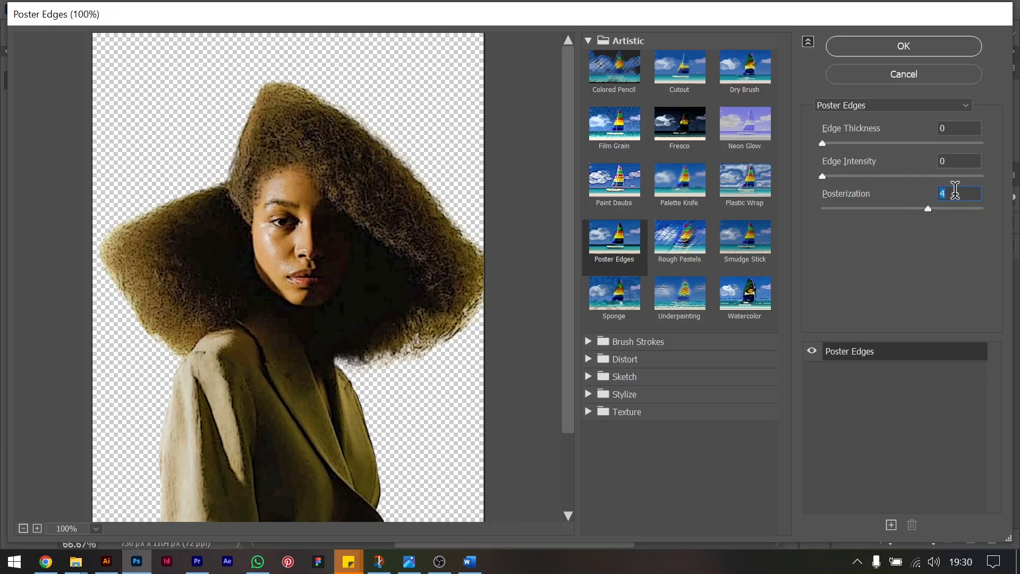
key("Down")
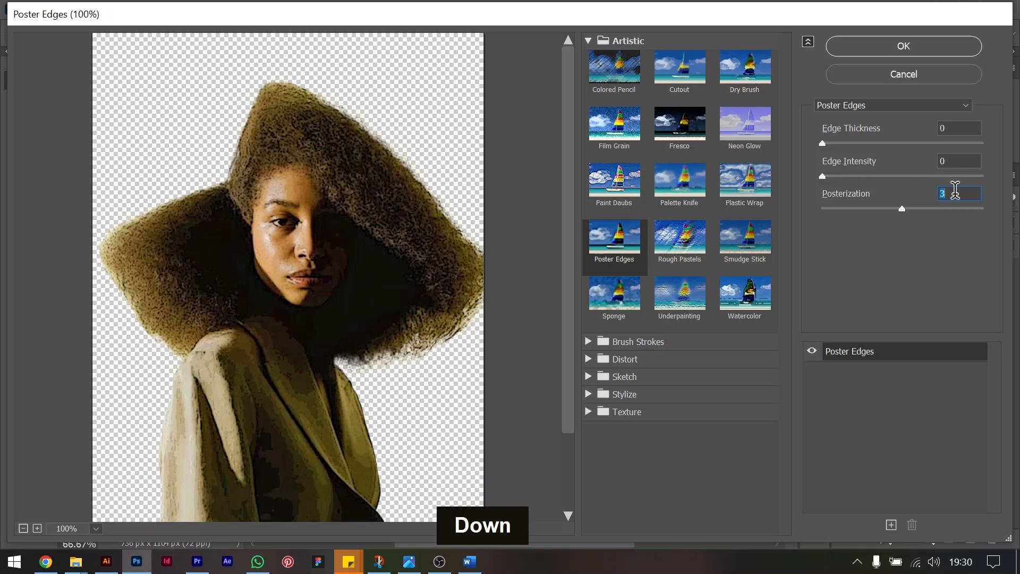
left_click(883, 54)
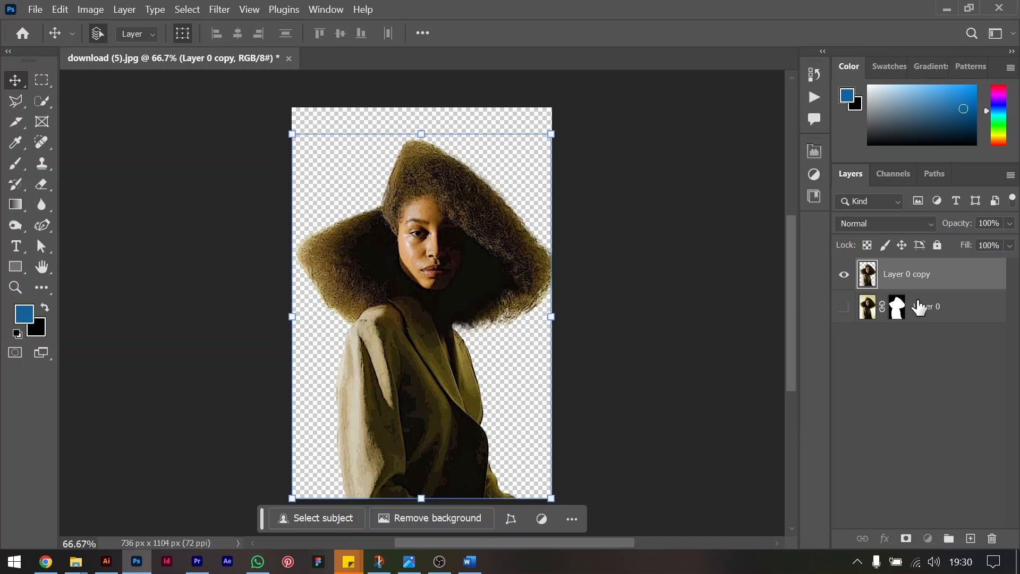
left_click(917, 304)
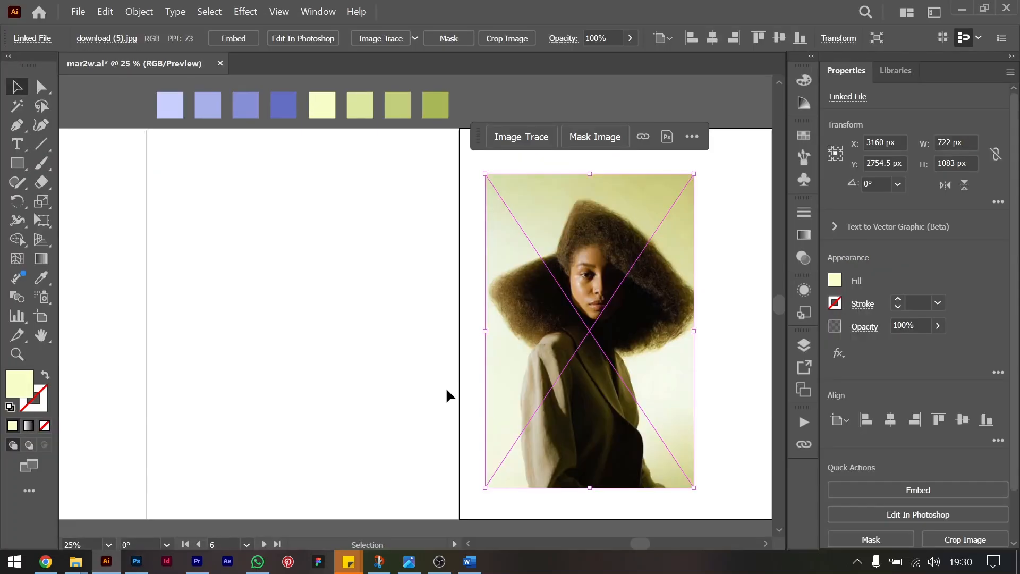
In Illustrator, relink the placed download (5).jpg to the edited cut-out file.
left_click(644, 135)
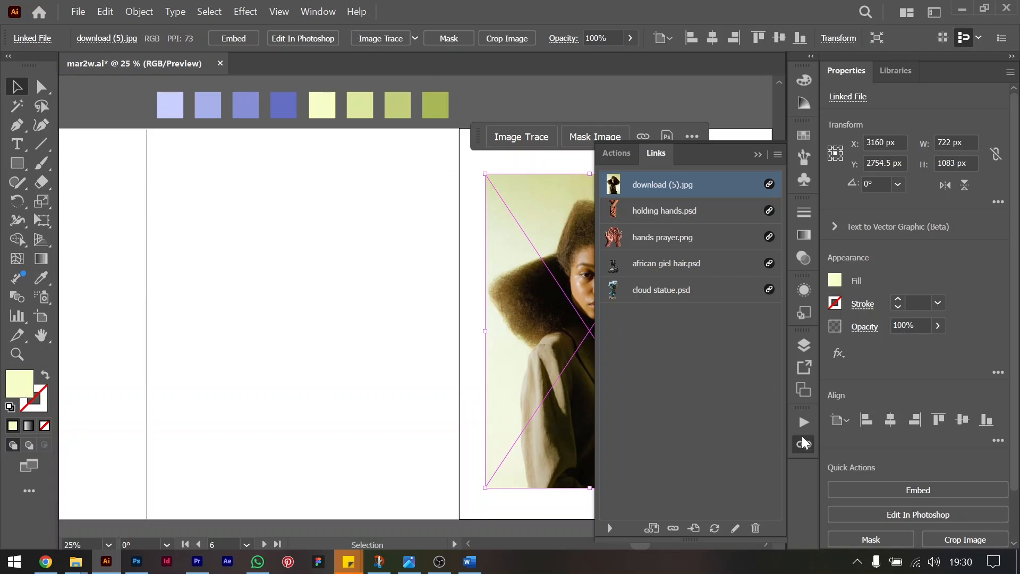
left_click(282, 11)
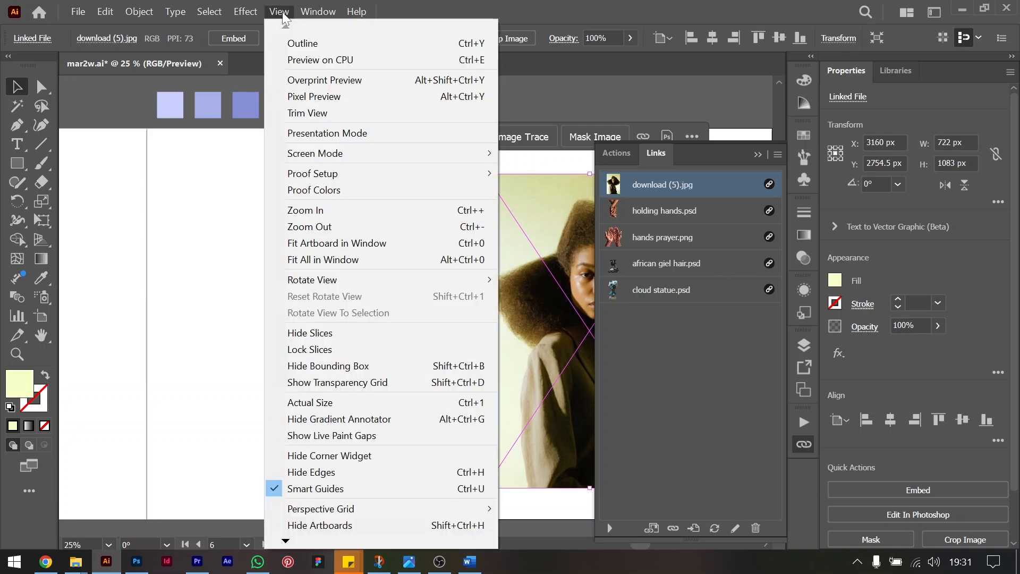
mouse_move(316, 11)
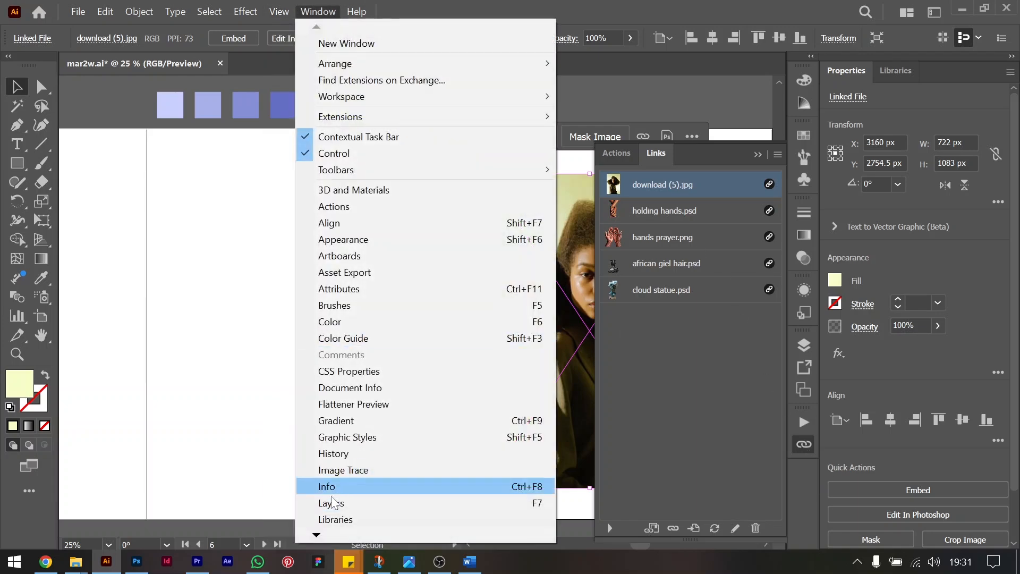
double_click(316, 536)
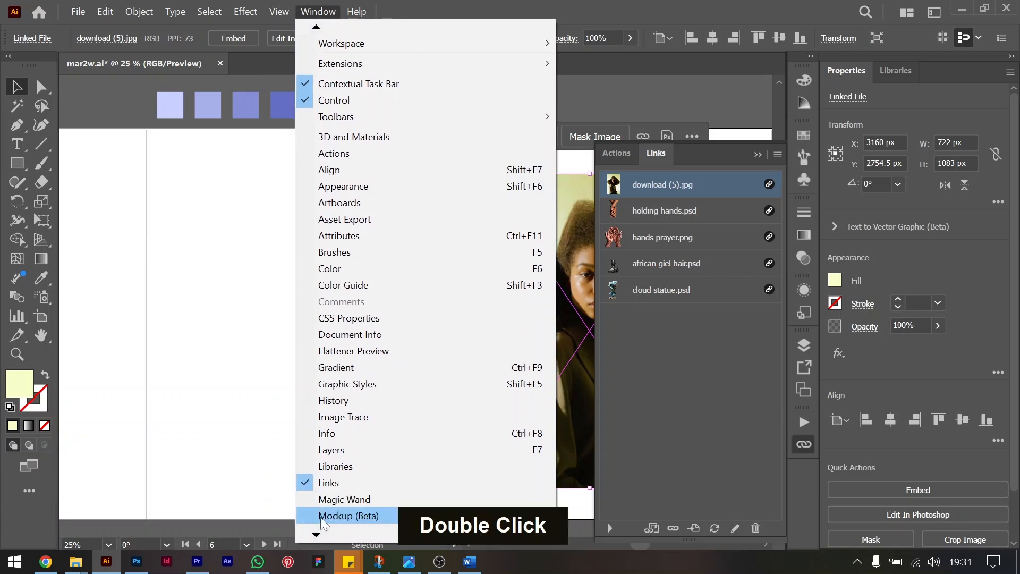
left_click(681, 400)
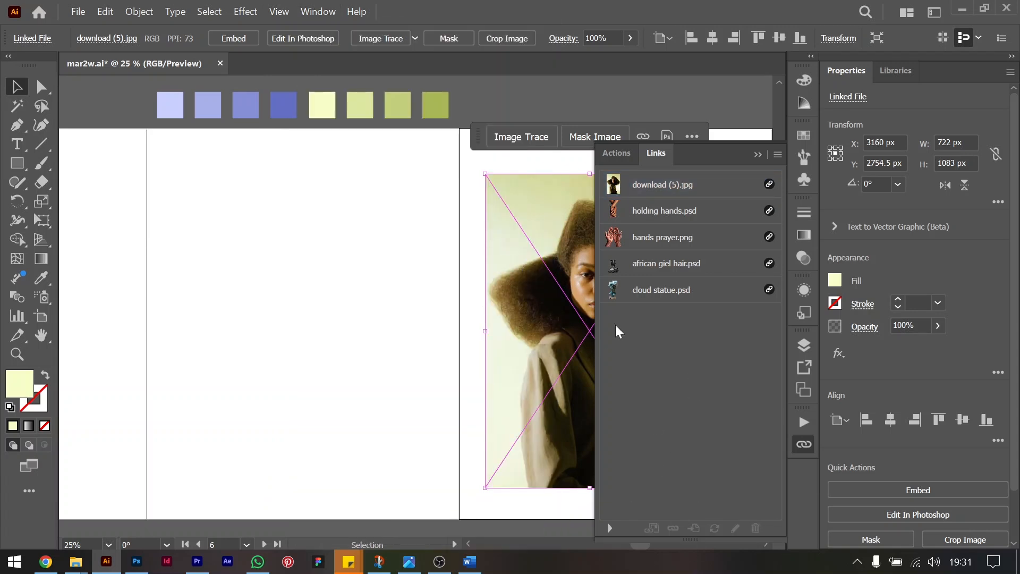
left_click(677, 189)
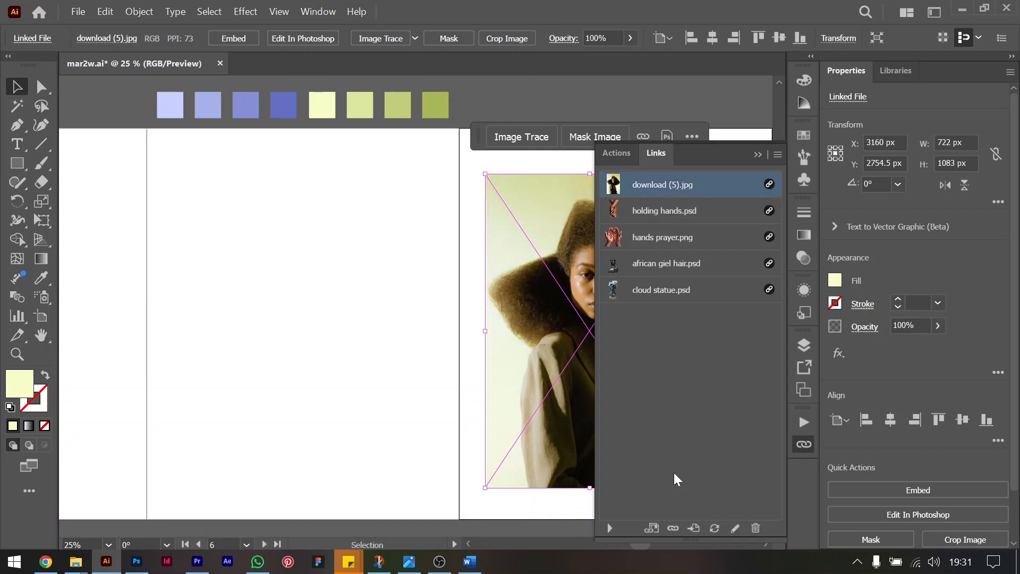
left_click(673, 528)
double_click(192, 119)
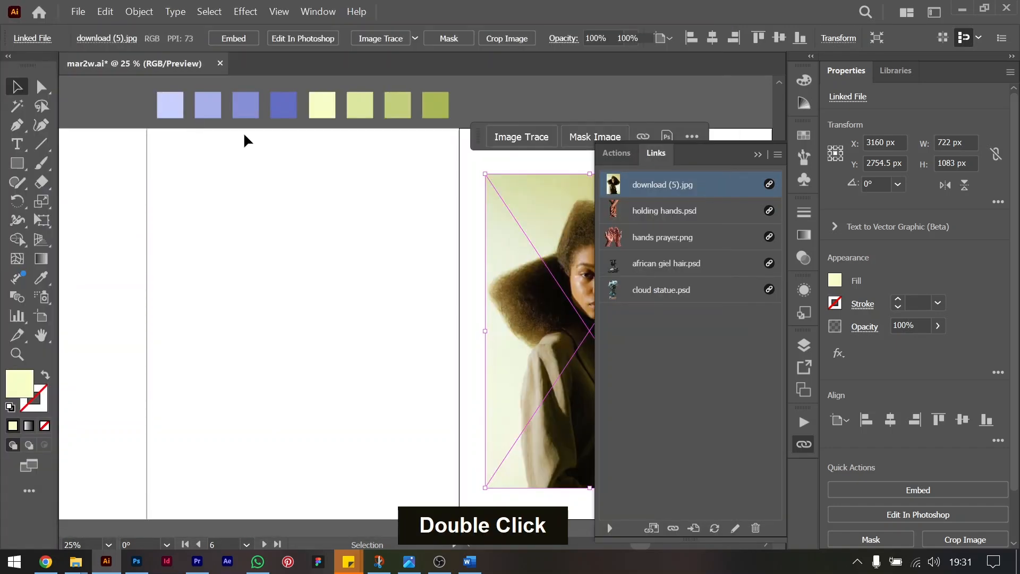
Move the relinked portrait cut-out to about X 3279, Y 2767.5 px on its artboard and collapse the list of linked files.
left_click(337, 319)
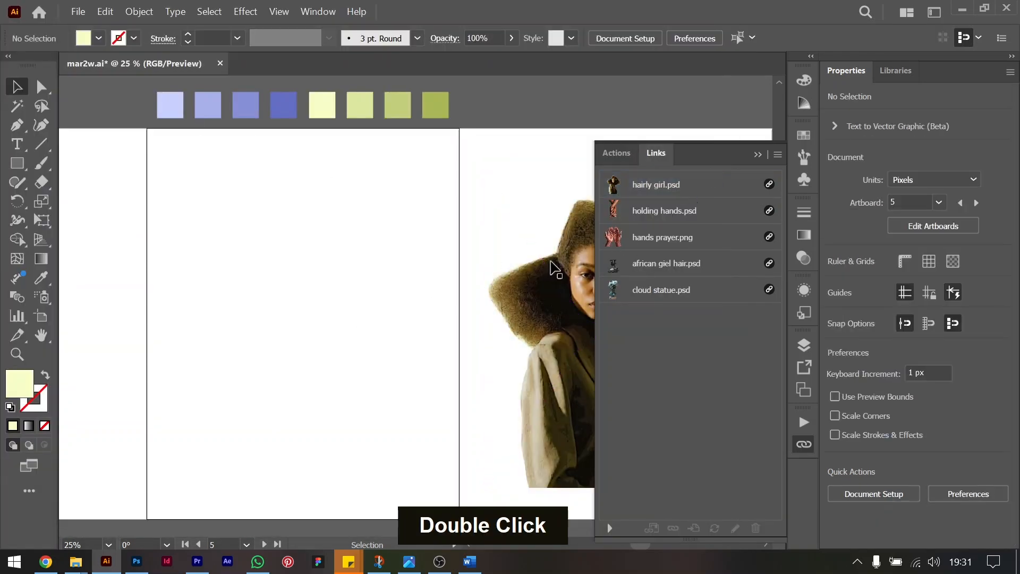
scroll(509, 282, "right", 5)
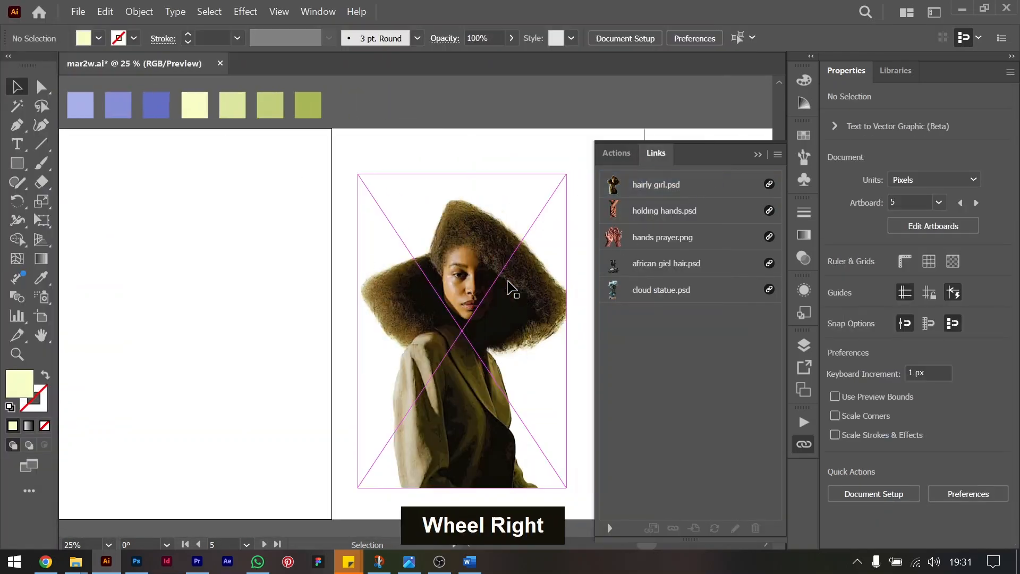
left_click(436, 246)
mouse_move(322, 346)
left_mouse_down()
mouse_move(417, 343)
mouse_move(340, 348)
left_mouse_up()
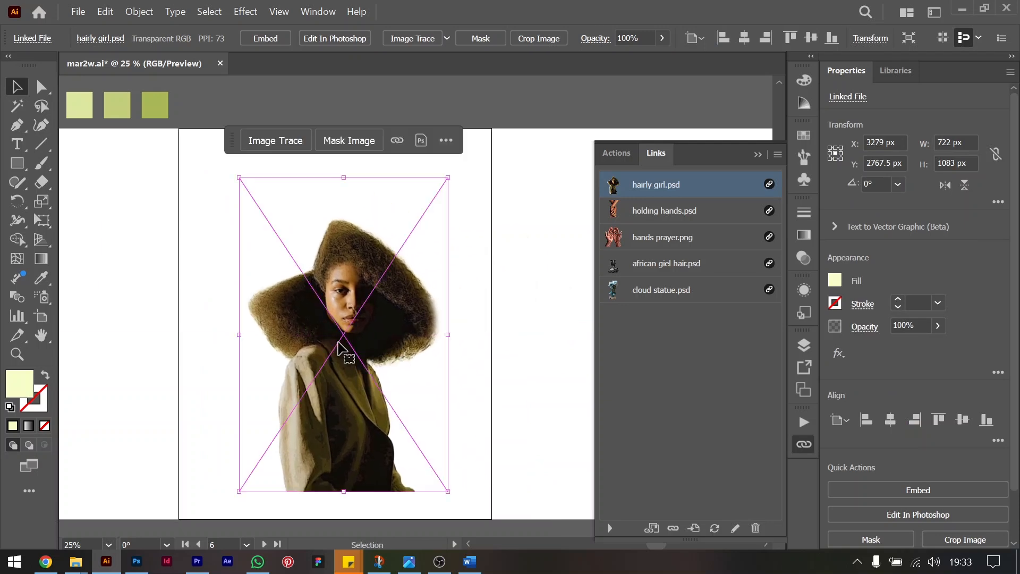
scroll(338, 347, "left", 10)
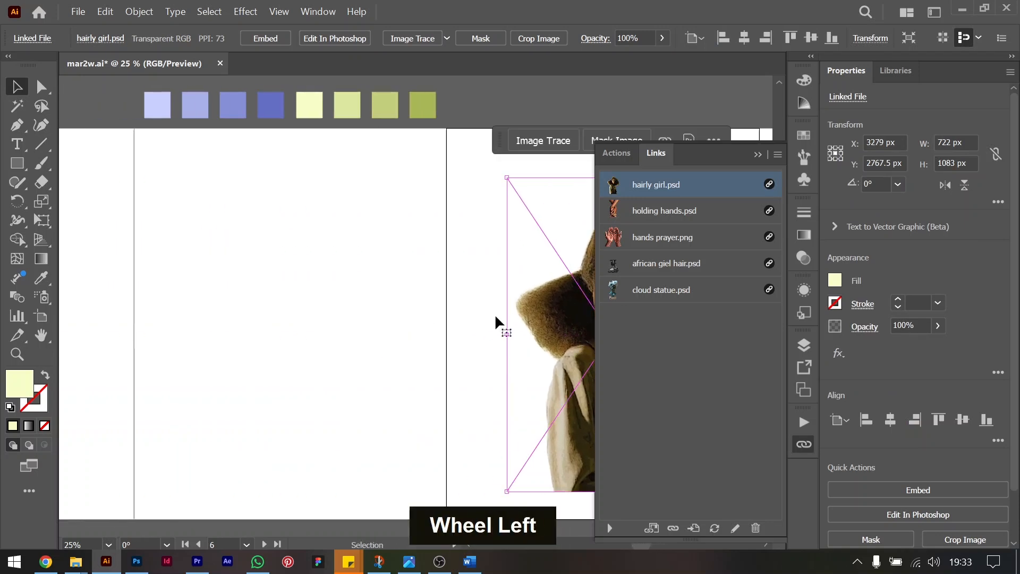
double_click(757, 154)
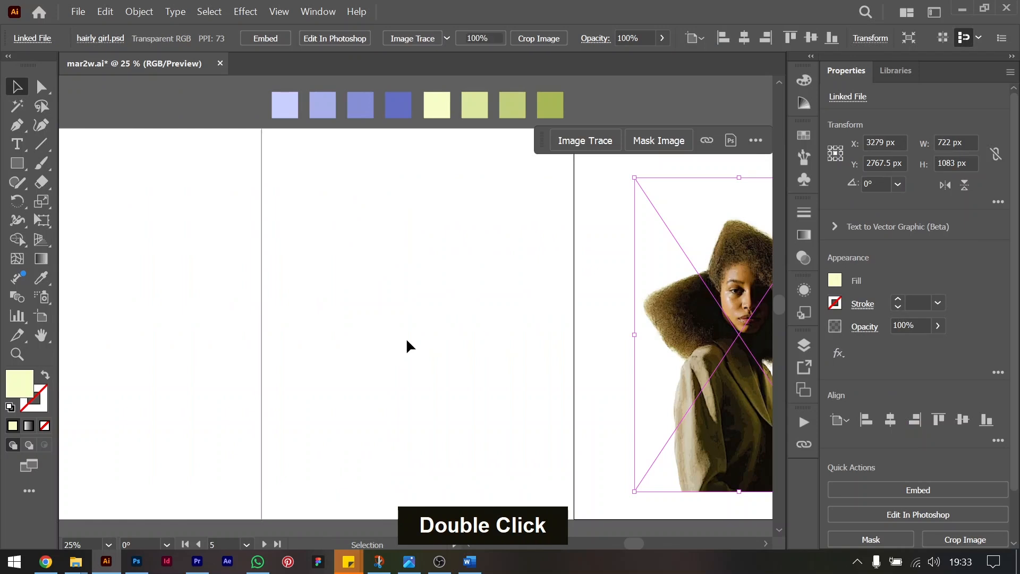
left_click(407, 343)
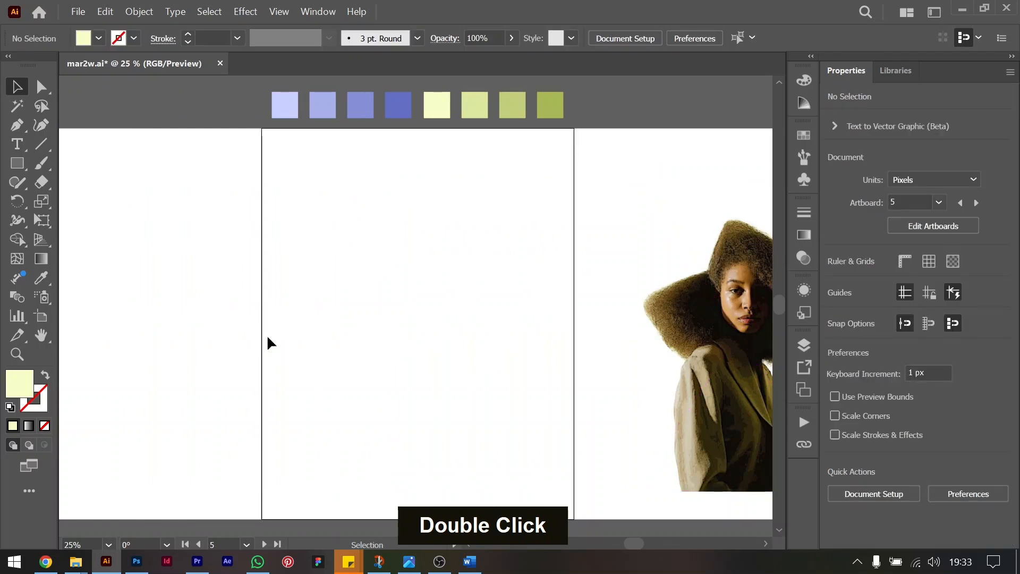
Draw a 1080 x 1350 px rectangle covering the empty artboard and fill it with the sampled darkest olive-green swatch.
left_click(17, 163)
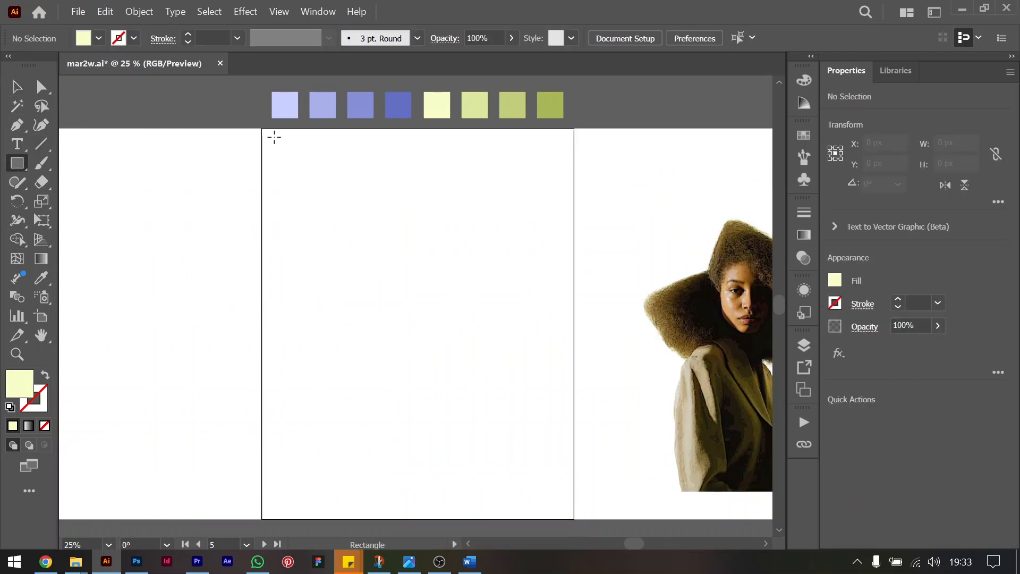
left_click_drag(261, 129, 574, 519)
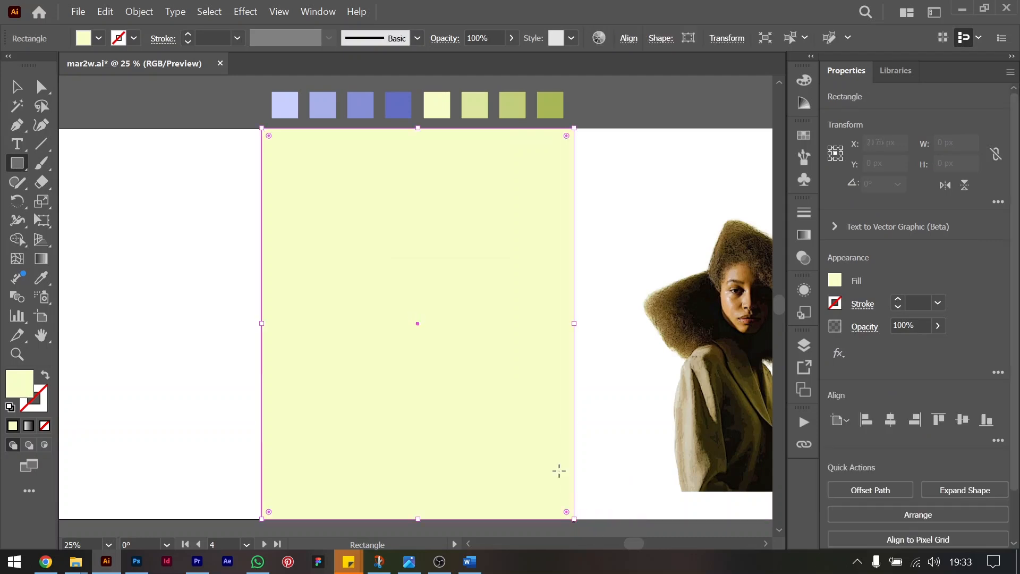
key("i")
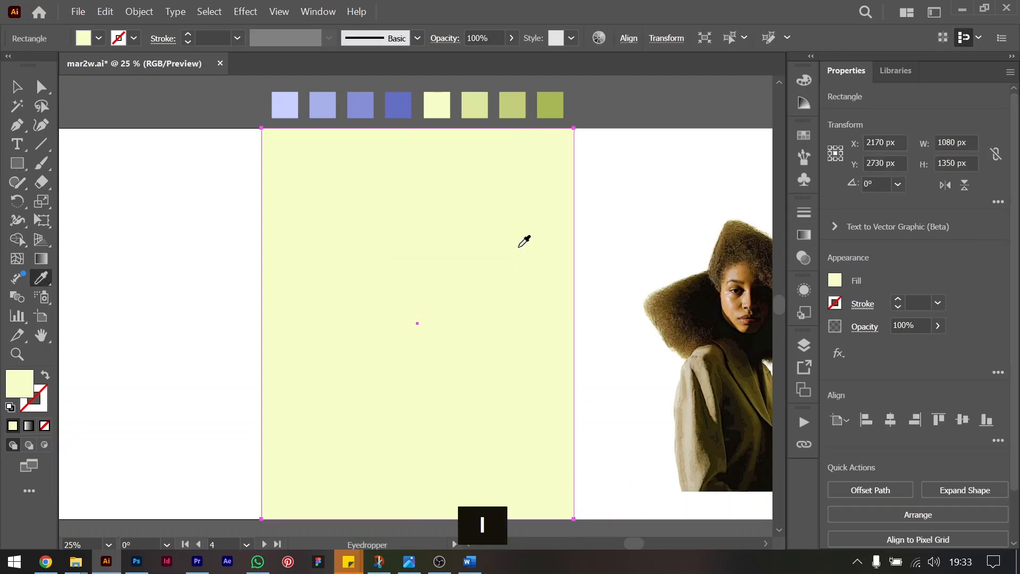
left_click(556, 104)
left_click(17, 88)
left_click(153, 300)
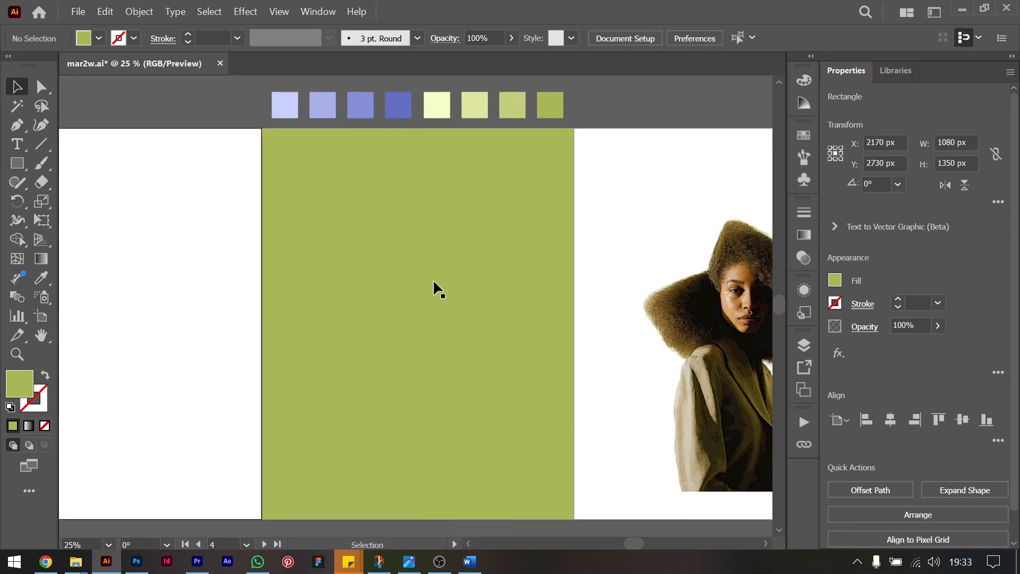
left_click(437, 285)
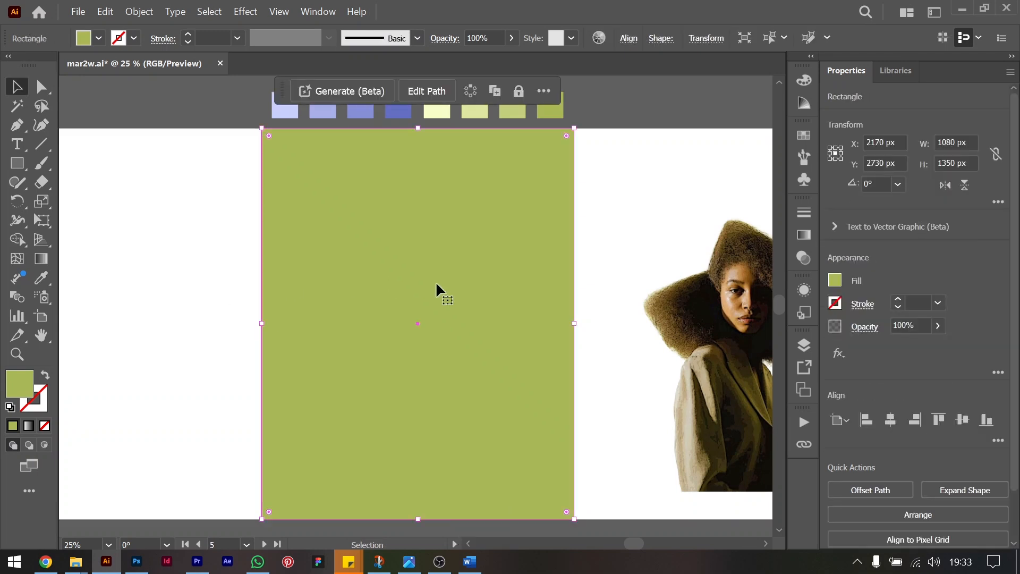
Move the Redexigns text aside to about X 3232, Y 3557 px, below the portrait's artboard.
scroll(436, 282, "down", 5)
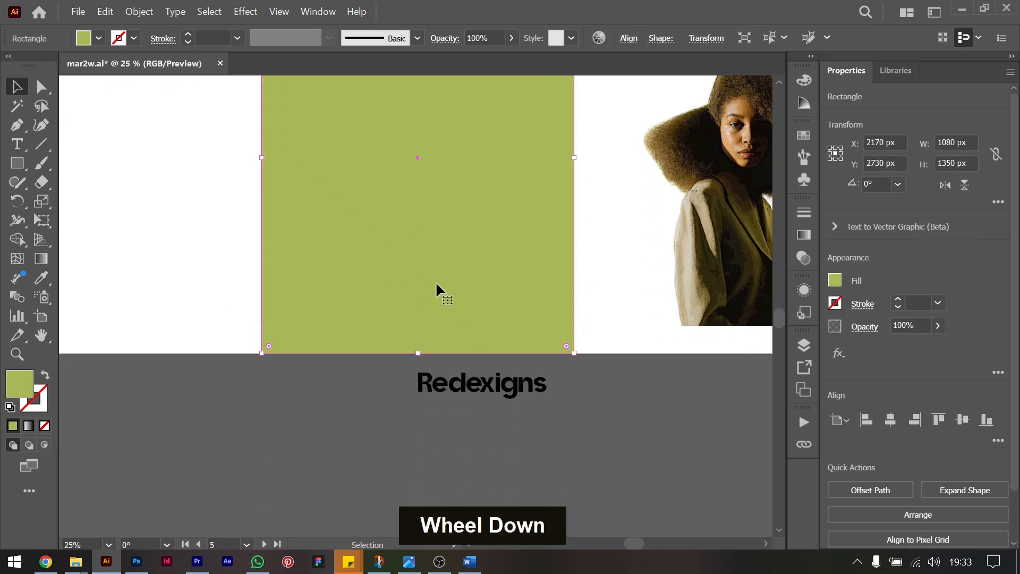
left_click_drag(445, 269, 688, 282)
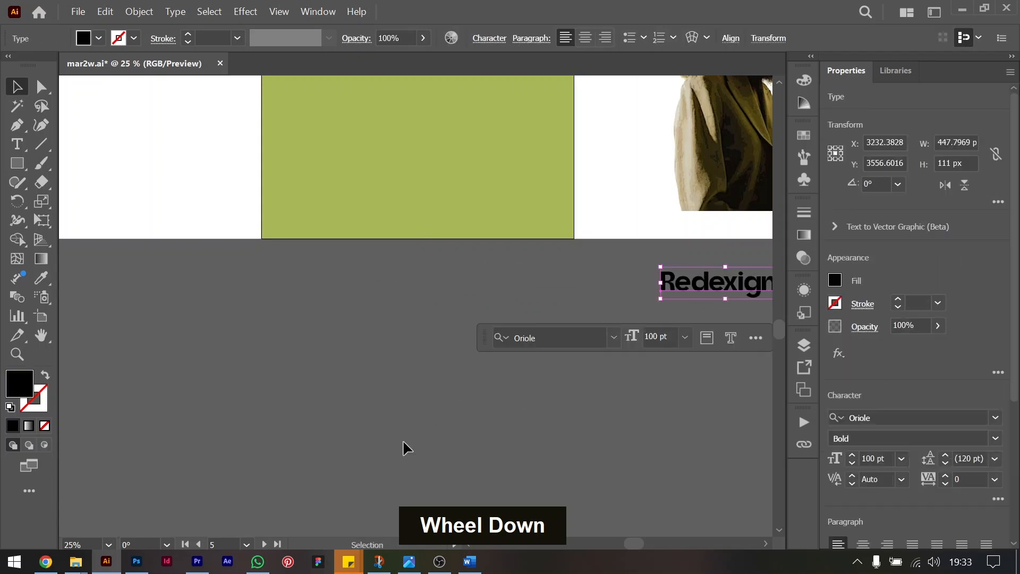
scroll(403, 442, "down", 2)
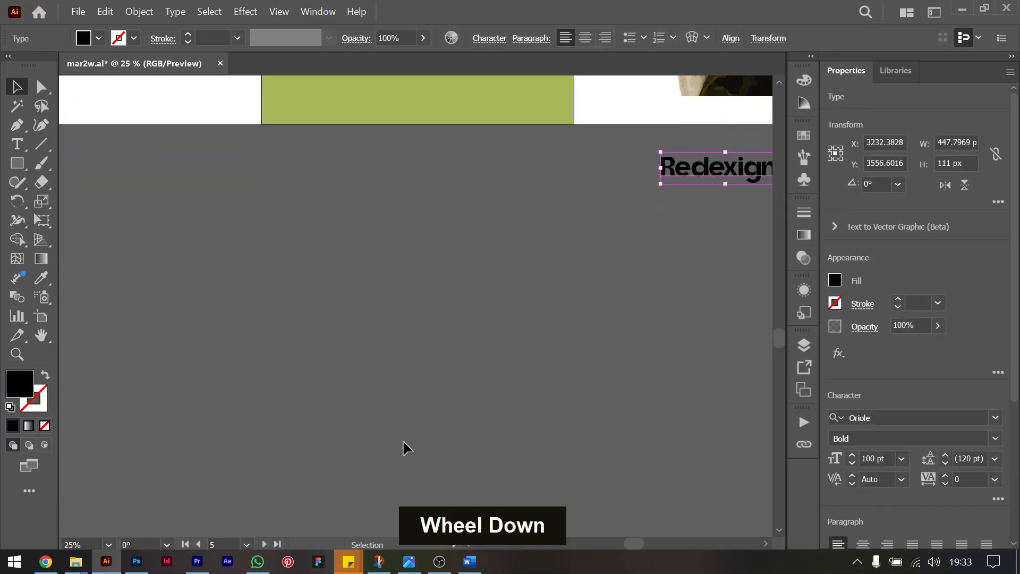
left_click(504, 297)
Draw a black square about 99 px wide in the empty area below the green artboard.
right_click(24, 164)
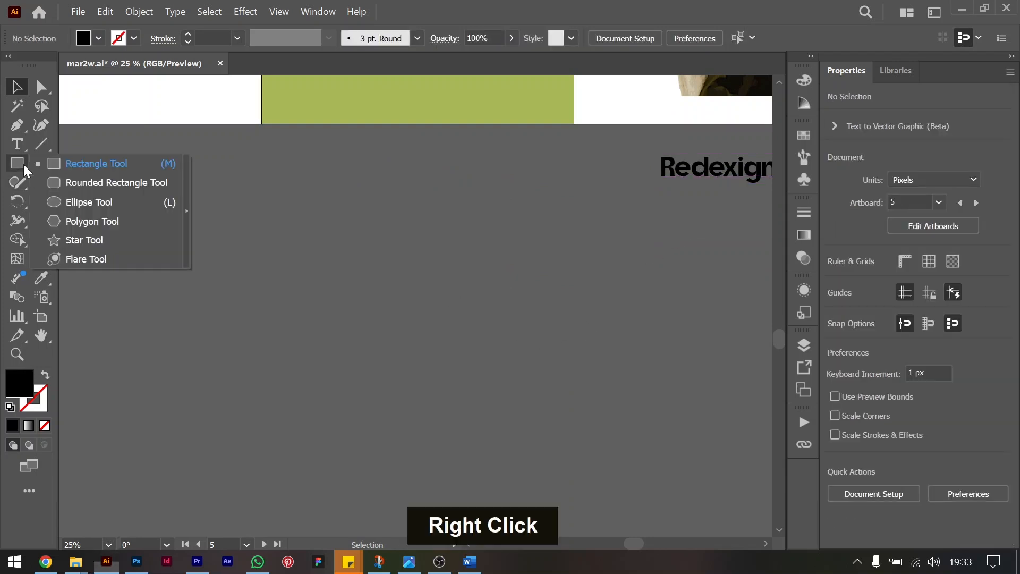
left_click(102, 167)
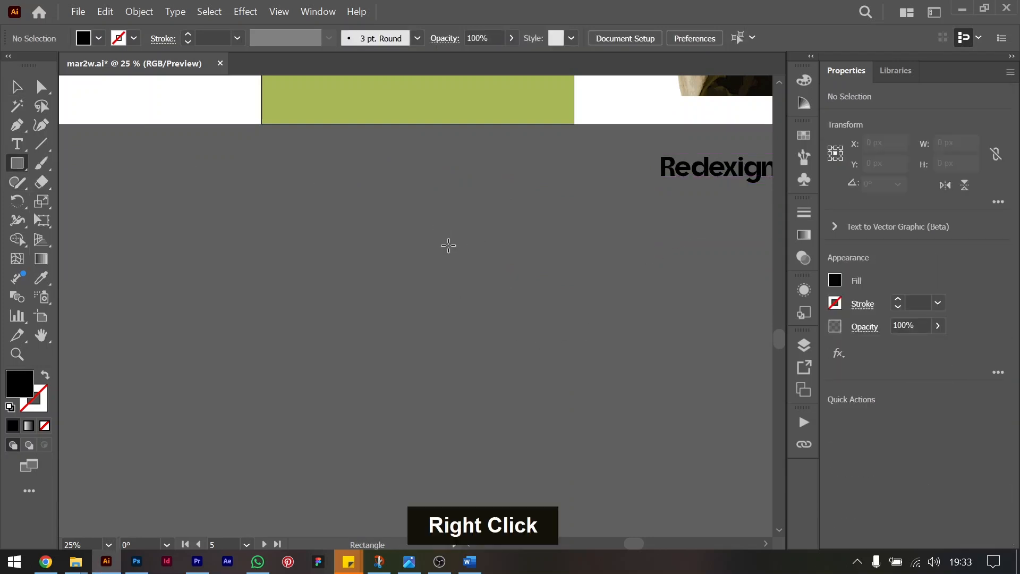
left_click_drag(418, 250, 469, 271)
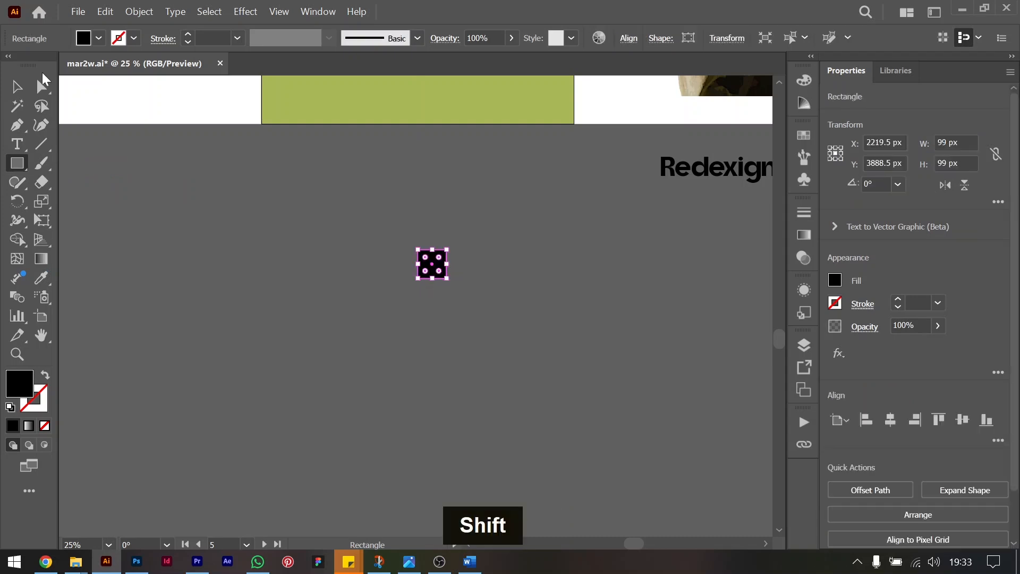
left_click(17, 86)
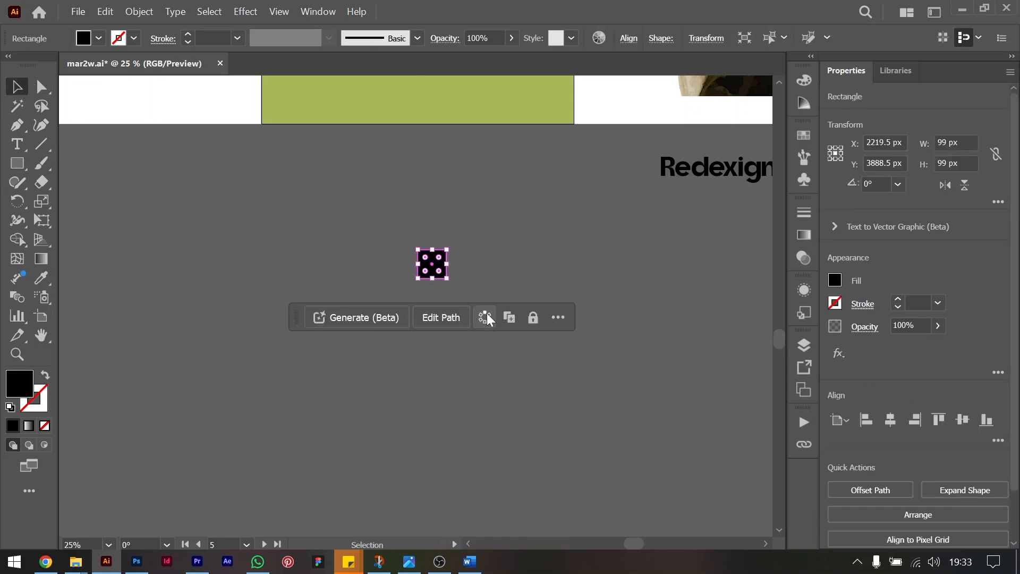
Turn the square into a radial repeat, enlarge it to about 561 px wide and reduce it to six instances.
left_click(488, 318)
left_click(501, 337)
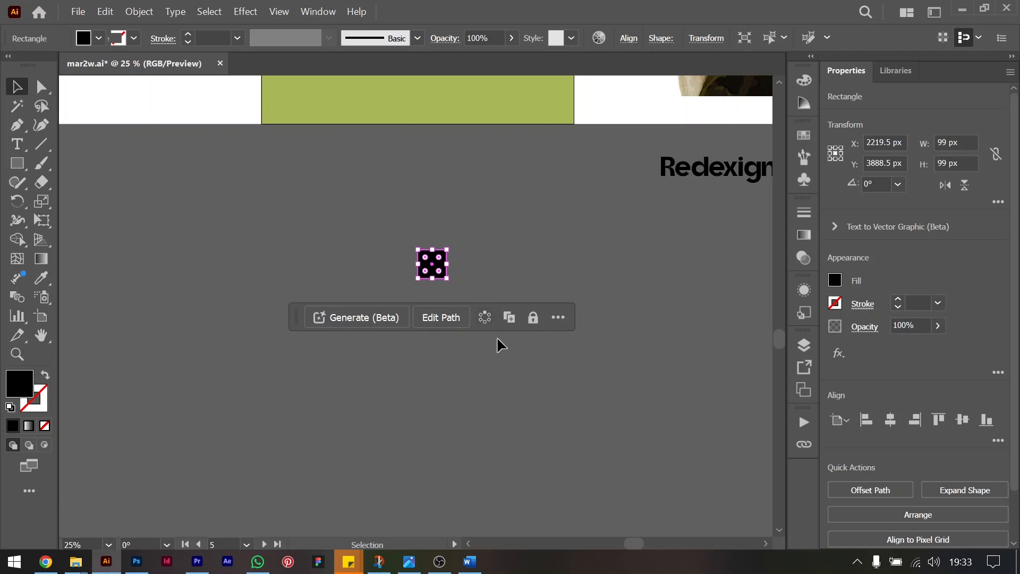
left_click_drag(473, 286, 513, 307)
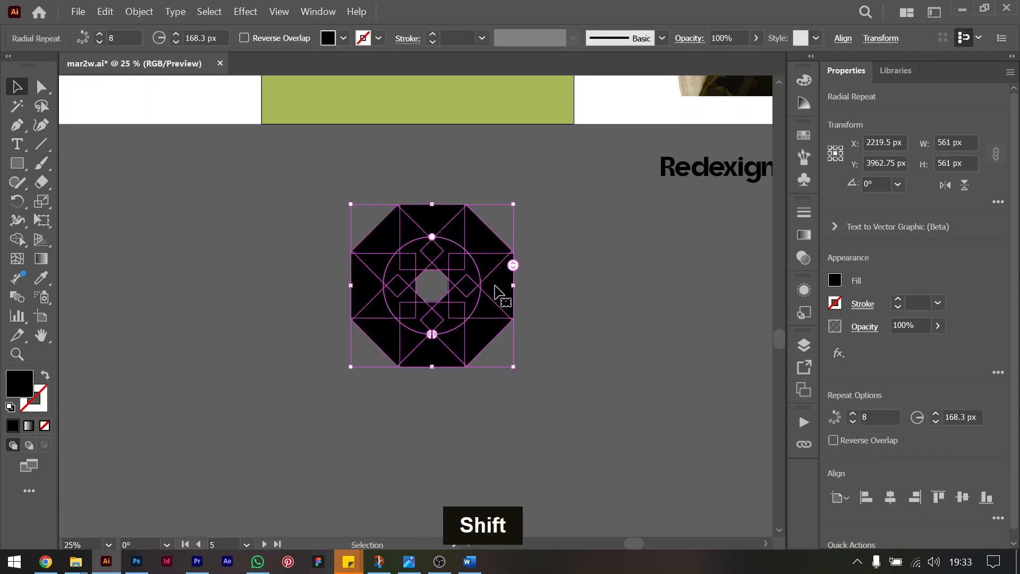
mouse_move(513, 265)
left_mouse_down()
mouse_move(514, 289)
mouse_move(509, 275)
left_mouse_up()
mouse_move(433, 337)
left_mouse_down()
mouse_move(461, 330)
mouse_move(433, 337)
left_mouse_up()
key("ctrl+z")
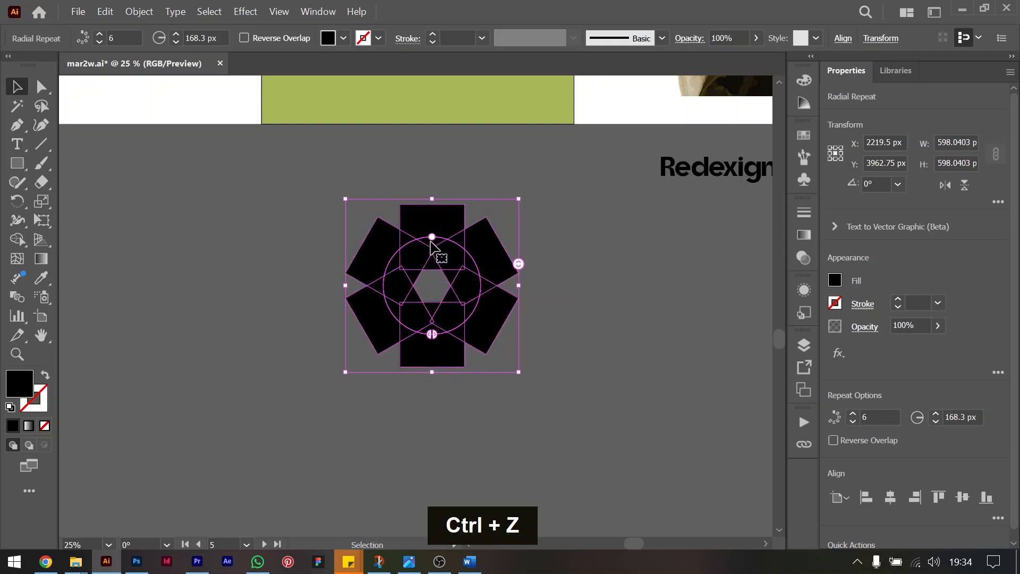
Spread the six squares into a wide ring, scale it to about 925 px wide and center it below the green artboard.
left_click_drag(432, 237, 542, 173)
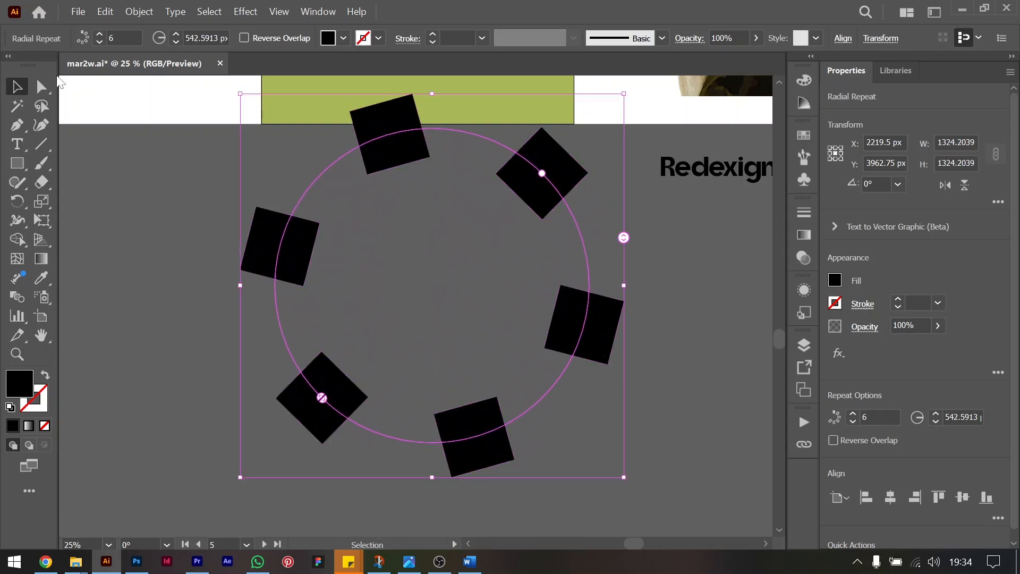
left_click_drag(432, 94, 432, 209)
left_click_drag(505, 281, 486, 252)
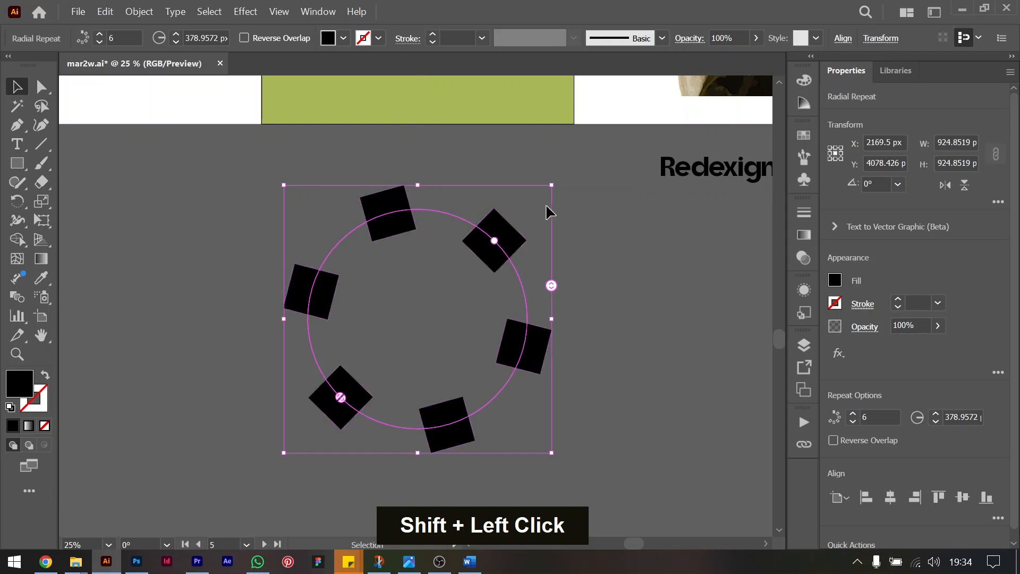
left_click(645, 285)
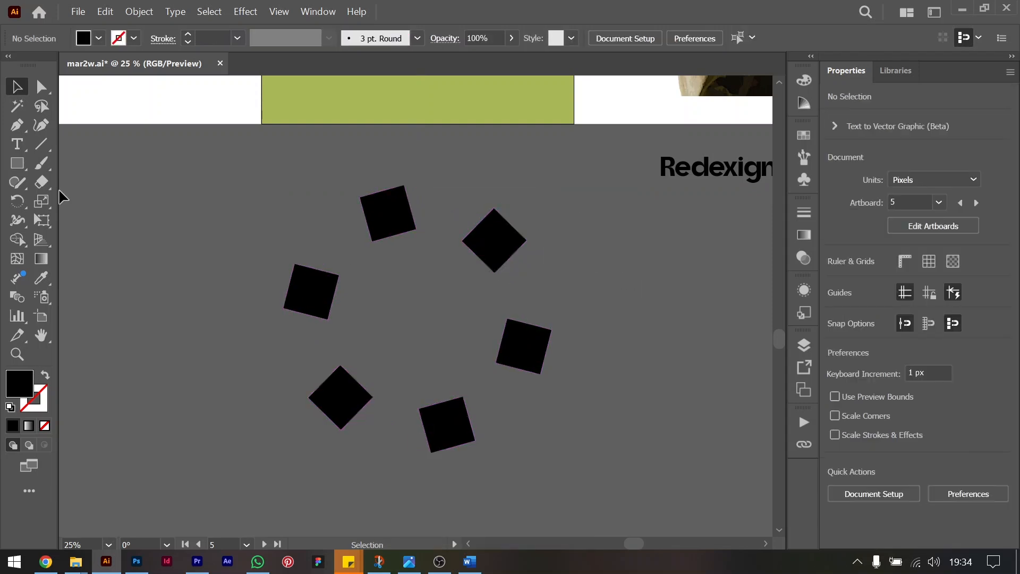
Draw a black circle about 96 px wide in the gap between the two upper squares of the ring.
right_click(17, 168)
left_click(104, 201)
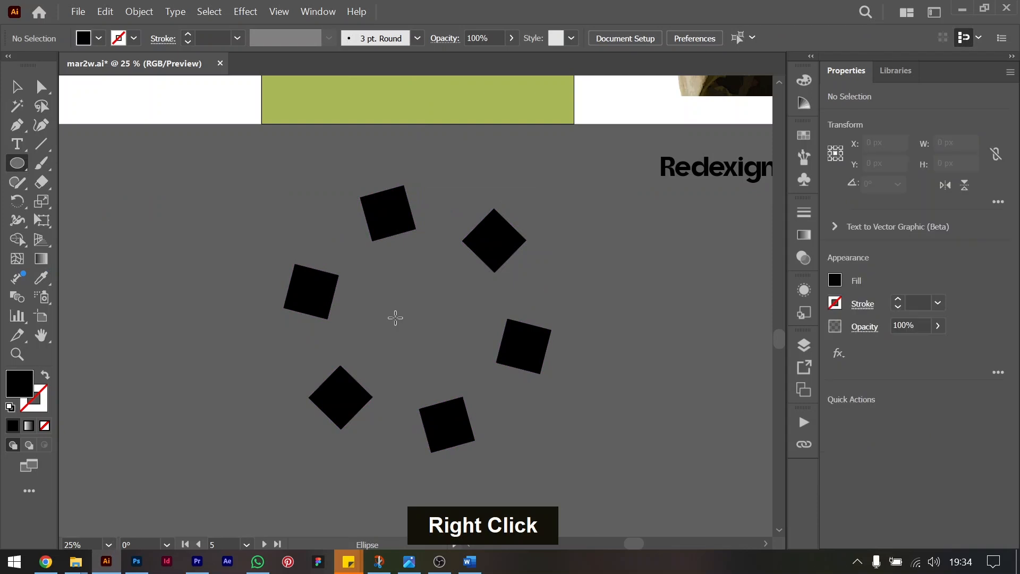
mouse_move(440, 210)
left_mouse_down()
mouse_move(470, 235)
mouse_move(441, 222)
left_mouse_up()
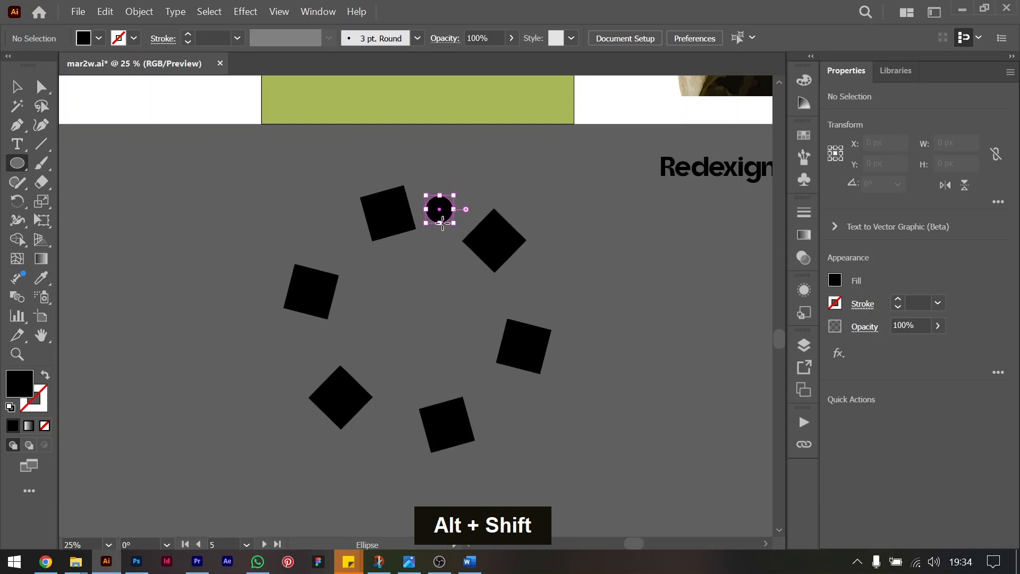
left_click(16, 87)
key("ctrl+a")
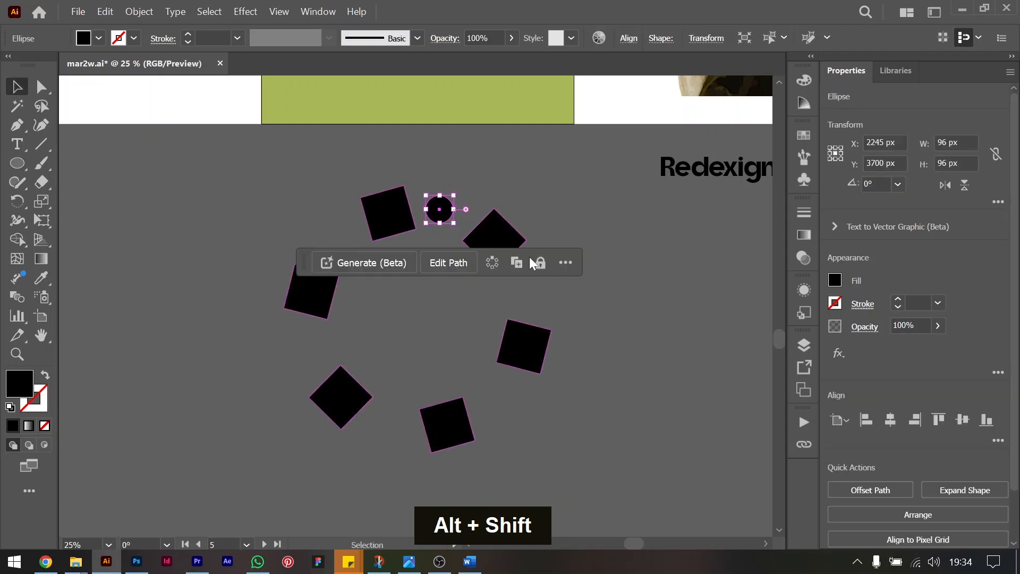
Turn the circle into a radial repeat, center it on the ring of squares and set its radius to about 386 px.
left_click(492, 263)
left_click(515, 283)
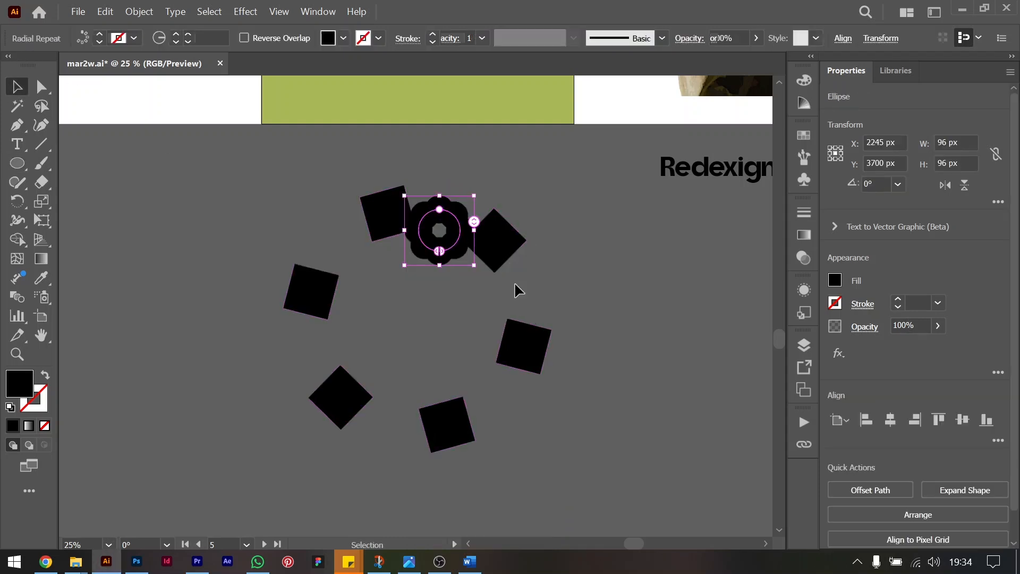
left_click_drag(405, 265, 345, 412)
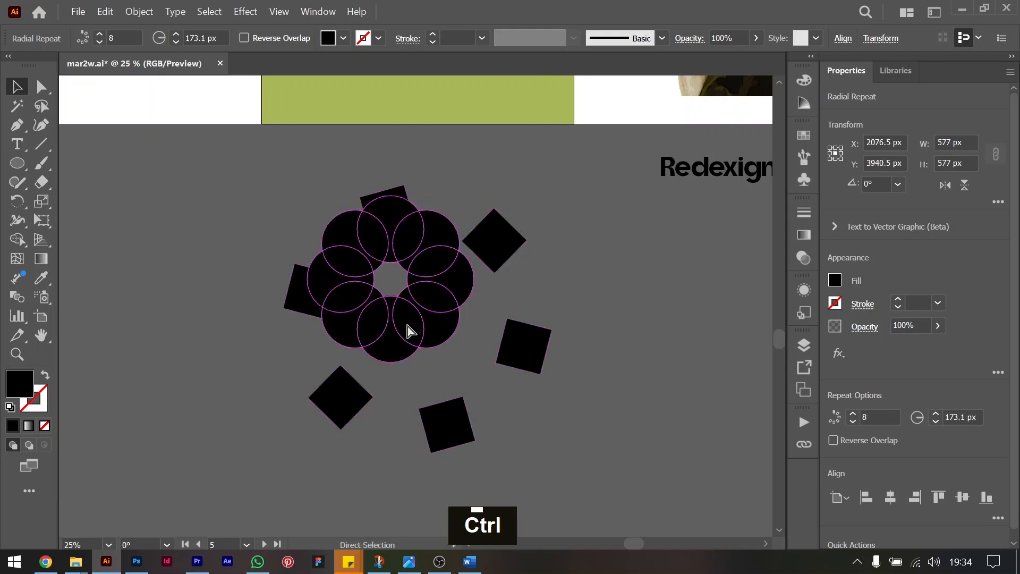
key("ctrl+z")
left_click_drag(441, 212, 448, 141)
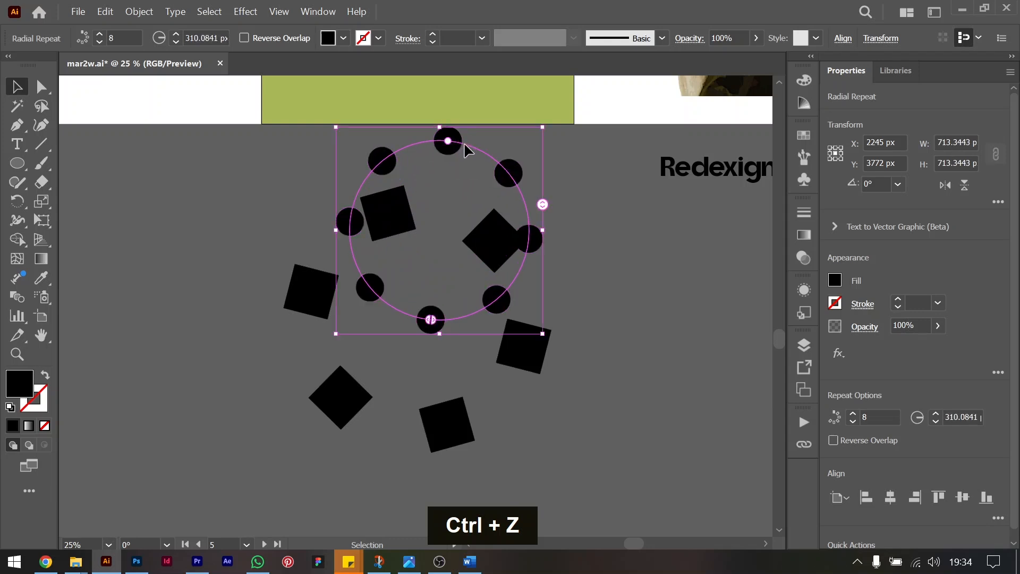
left_click(465, 165)
left_click_drag(457, 143, 436, 211)
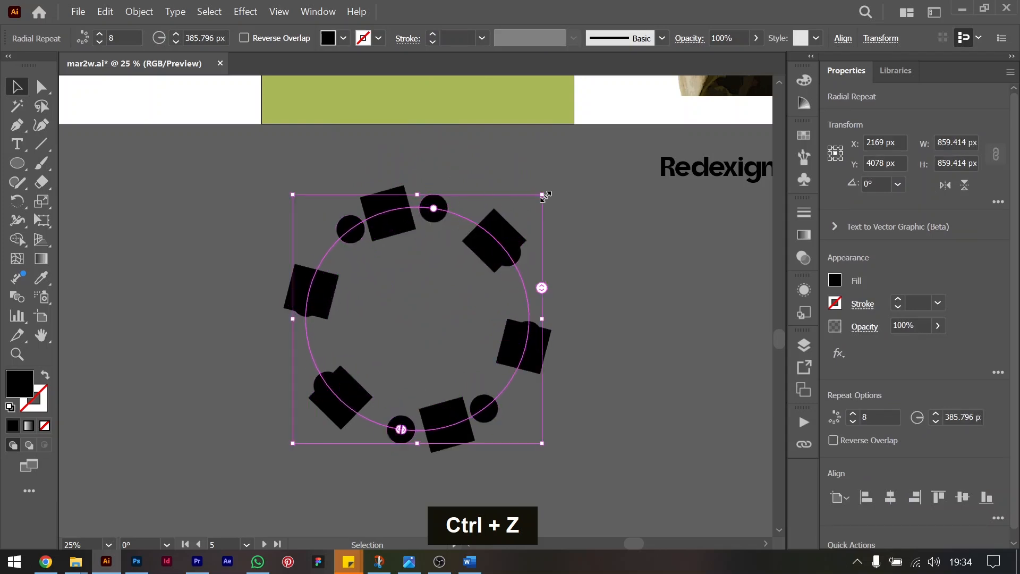
Reduce the circle repeat to six instances and rotate it to about 353.6° so the circles sit between the squares.
left_click_drag(548, 191, 588, 233)
left_click_drag(541, 325, 538, 336)
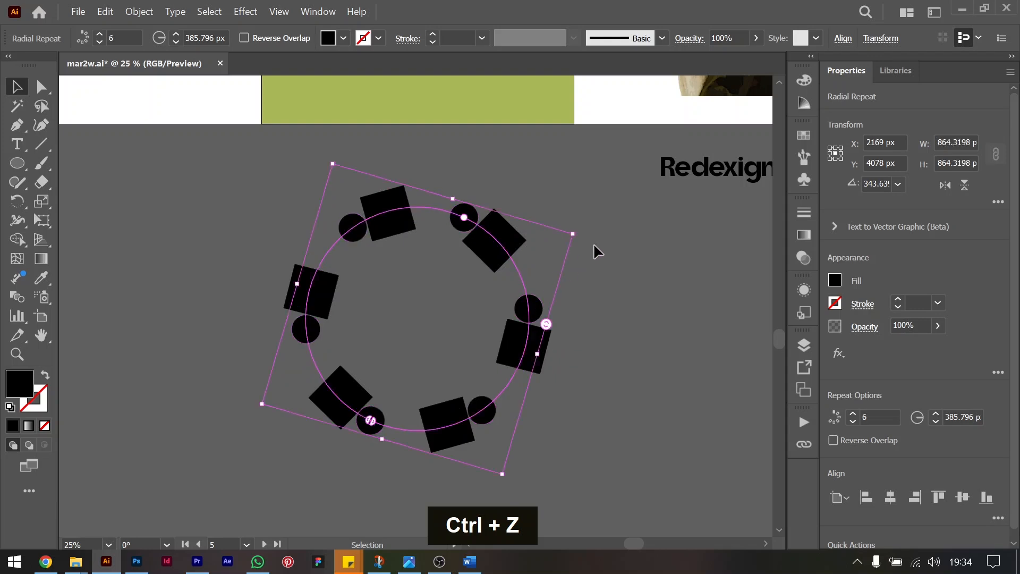
left_click_drag(580, 236, 575, 195)
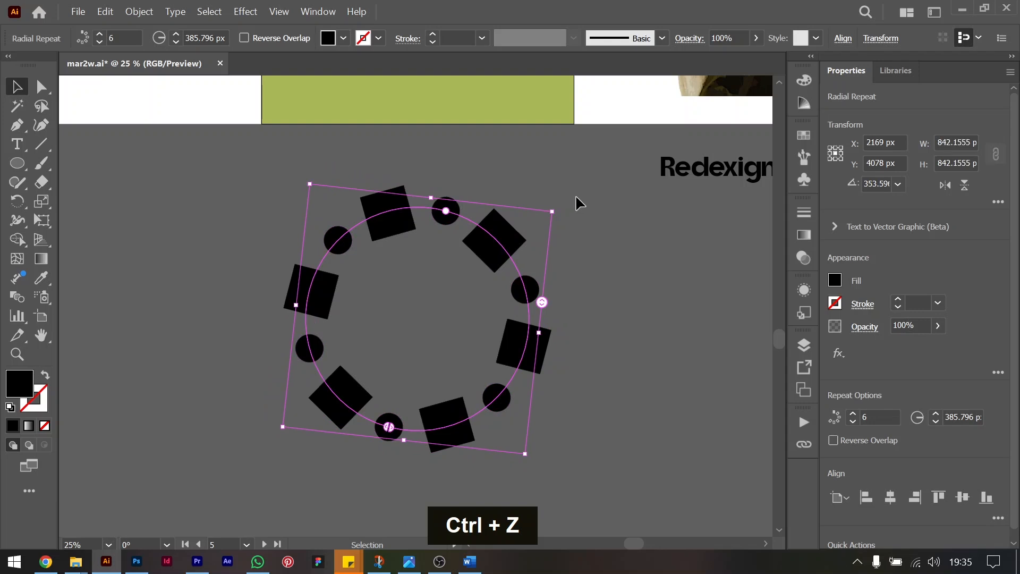
left_click(141, 203)
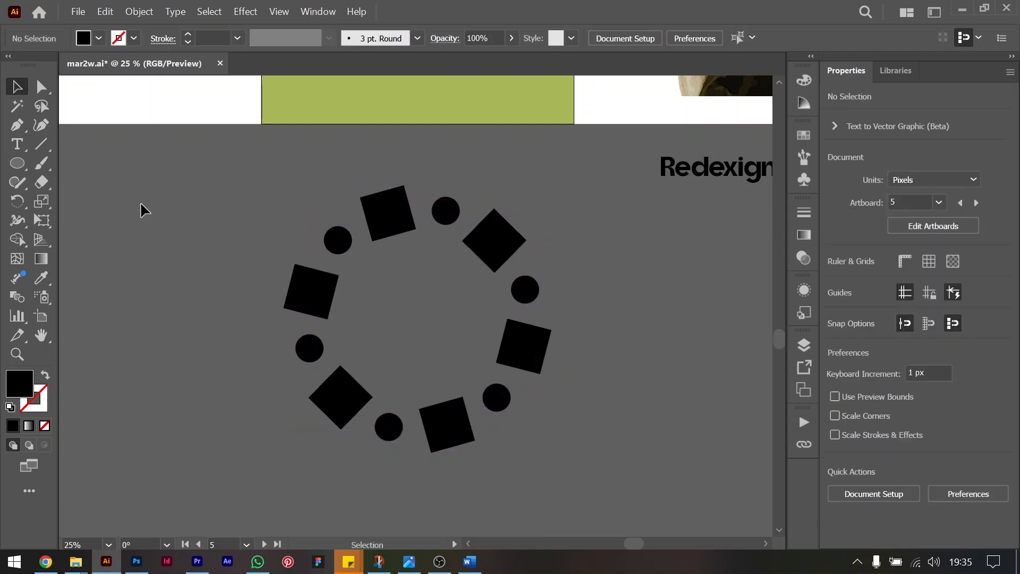
Draw a black circle about 548 px wide in the center of the ring of squares and circles.
left_click(17, 163)
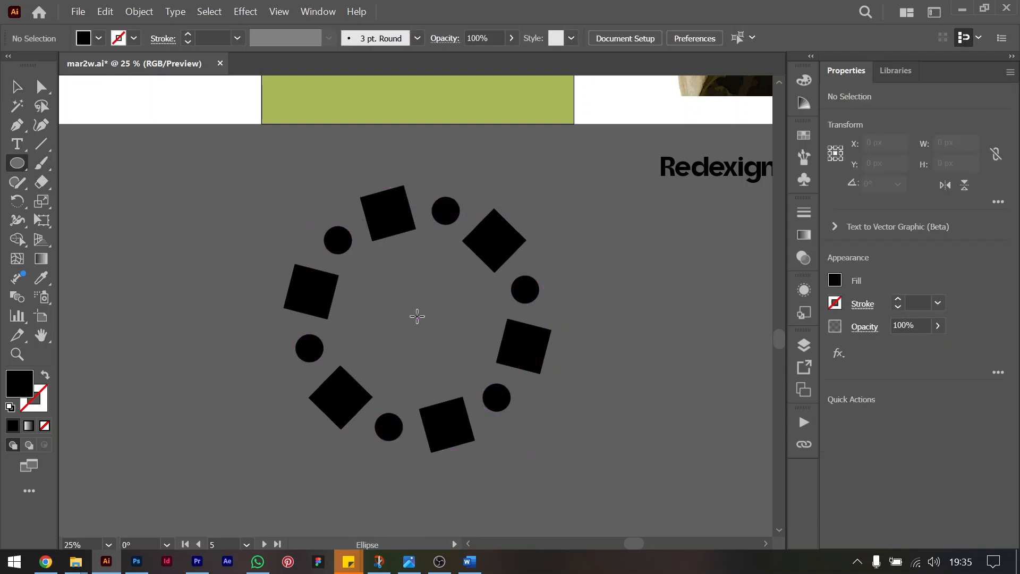
left_click_drag(418, 317, 497, 354)
left_click(17, 87)
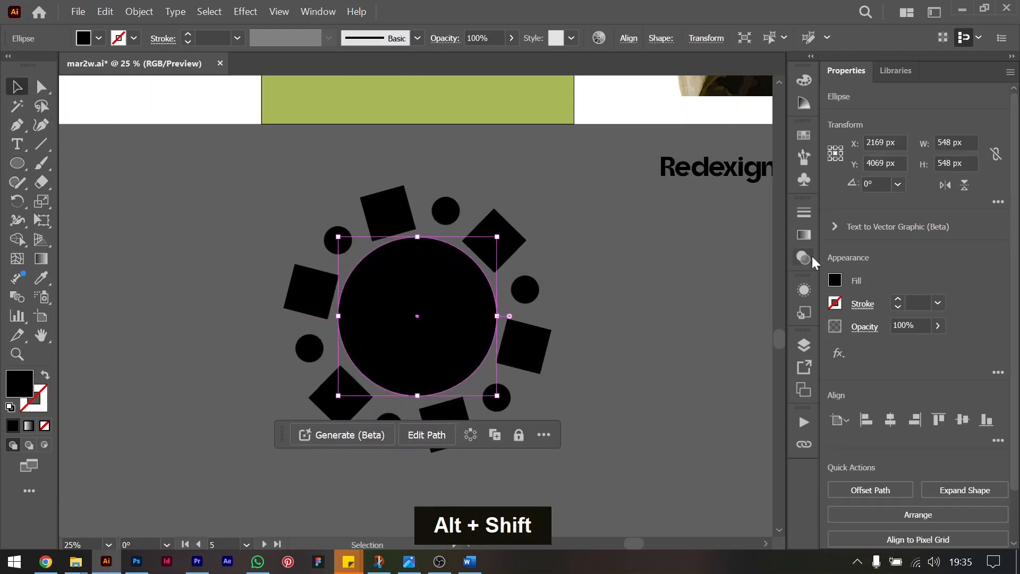
Remove the fill from the large center circle and give it a 4 pt stroke.
left_click(836, 281)
left_click(661, 420)
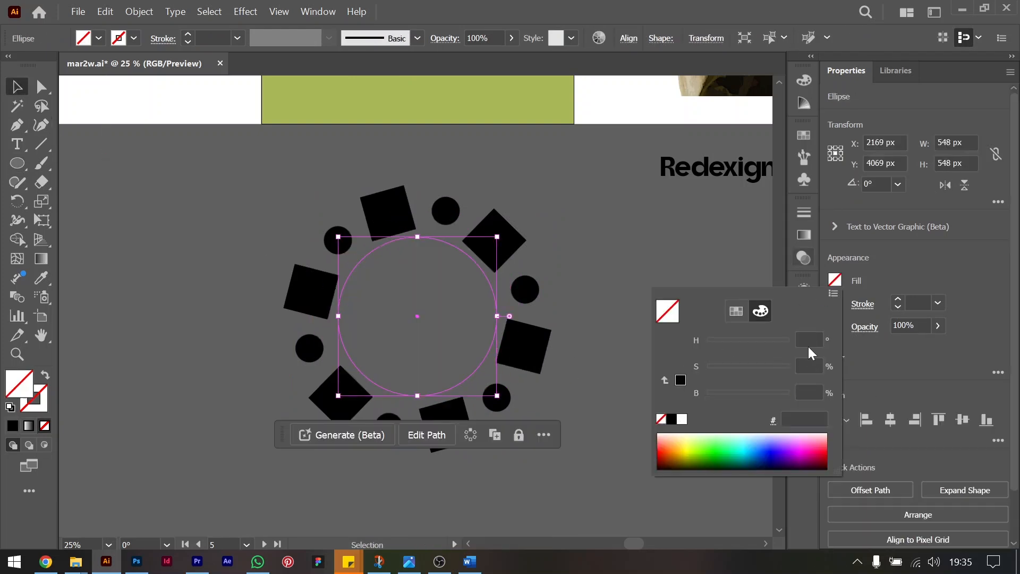
double_click(898, 300)
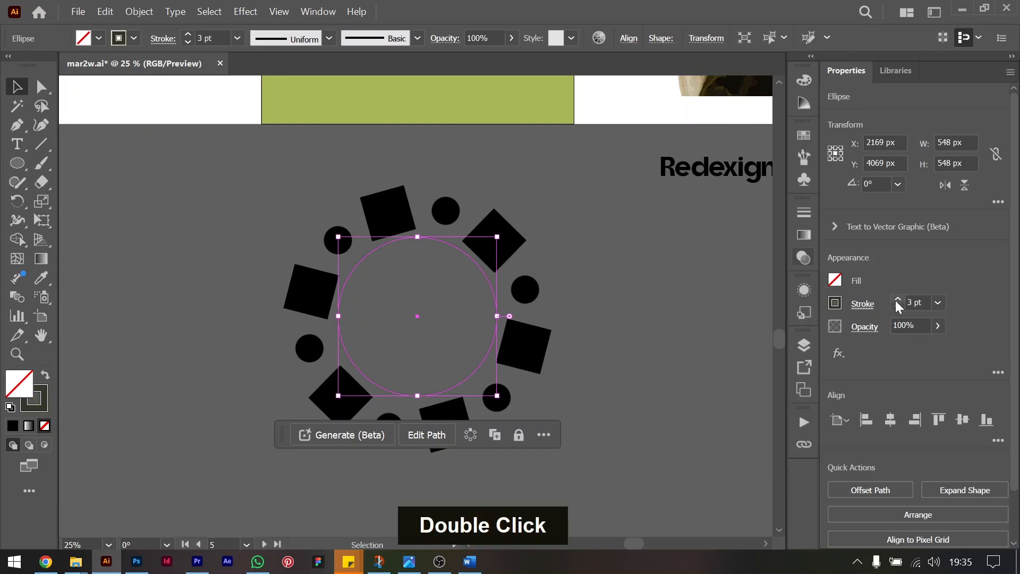
left_click(898, 299)
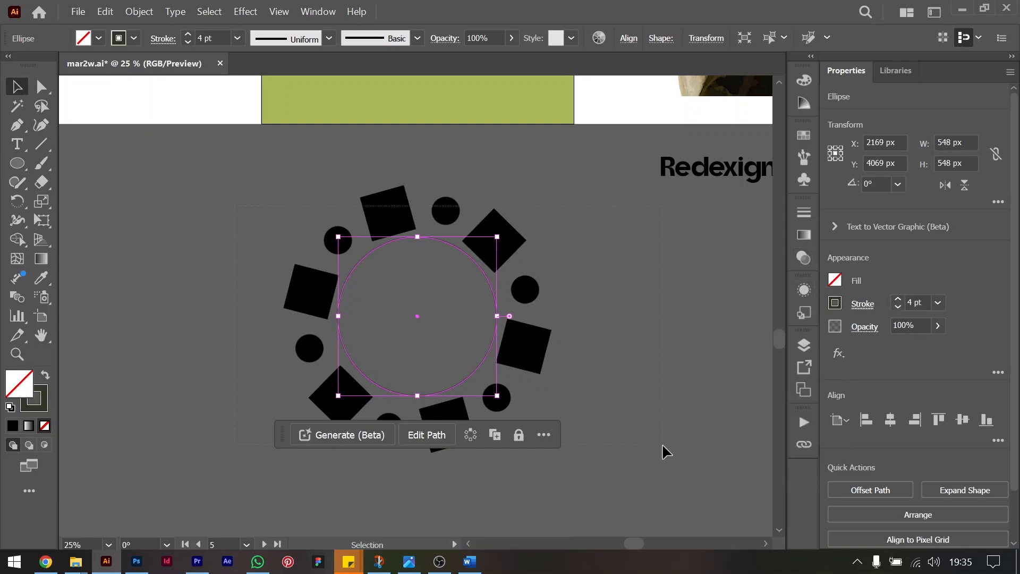
Align the outlined circle and the rings of squares and small circles on their horizontal and vertical centers.
key("ctrl+a")
left_click(891, 420)
left_click(963, 420)
left_click(653, 332)
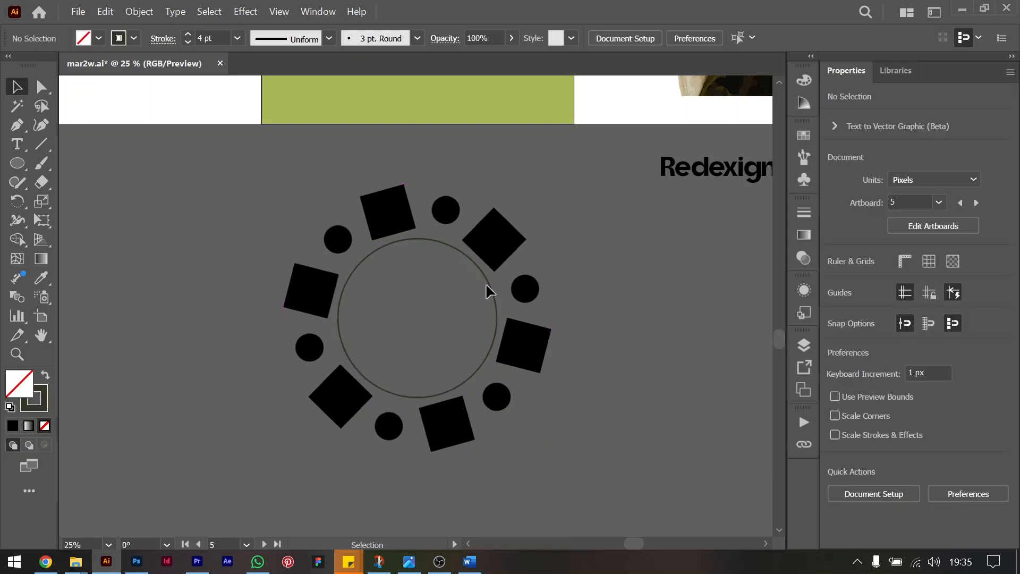
Duplicate the outlined circle in place and enlarge the copy from its center to about 1008 px, enclosing the squares and small circles.
left_click(489, 286)
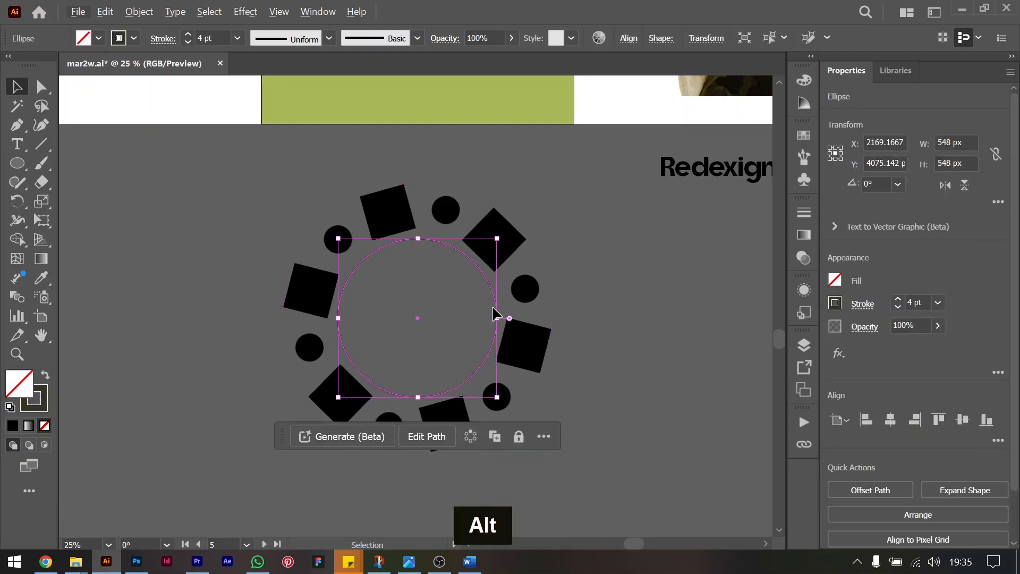
key("ctrl+c")
key("ctrl+f")
left_click_drag(497, 318, 564, 318)
left_click(649, 291)
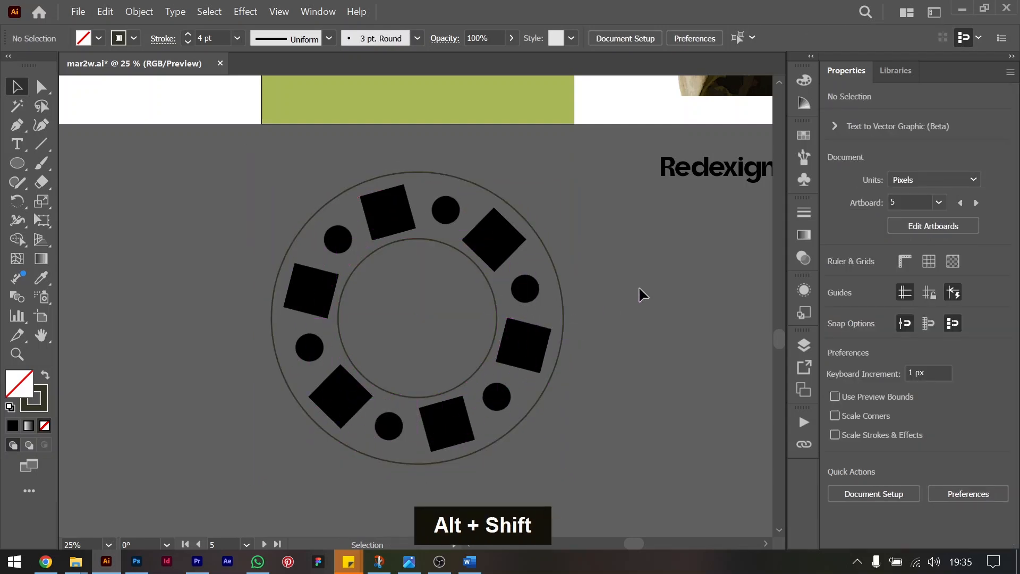
left_click_drag(227, 203, 609, 402)
left_click(837, 282)
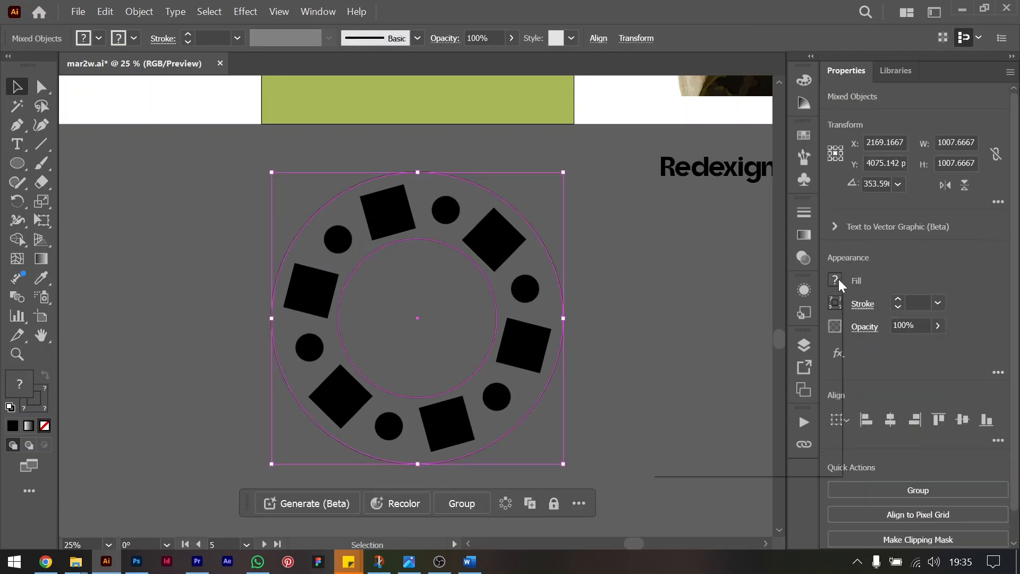
left_click(591, 262)
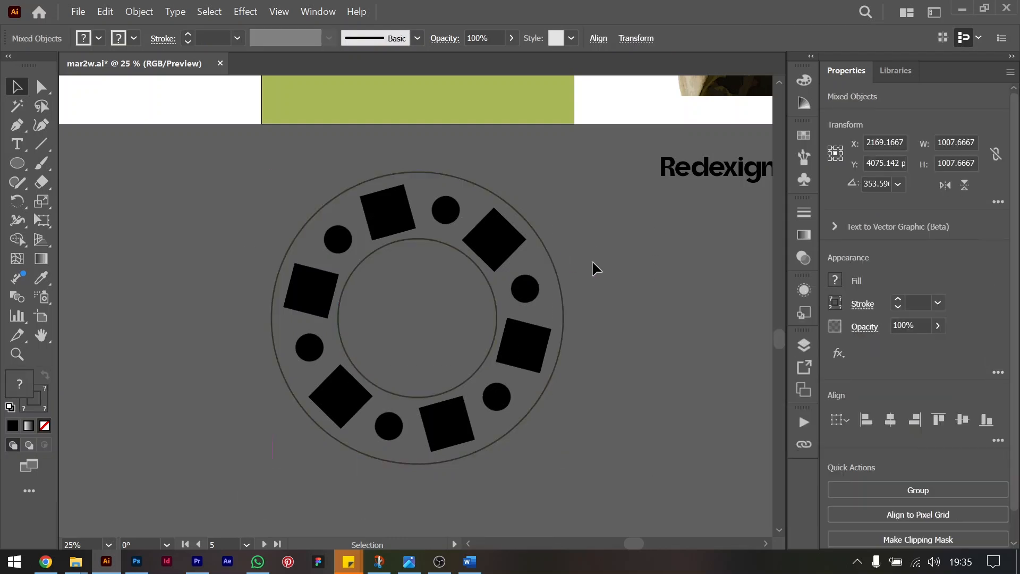
Expand the fill and stroke of the inner and outer outlined circles into shapes.
left_click(554, 267)
left_click(493, 287, "shift")
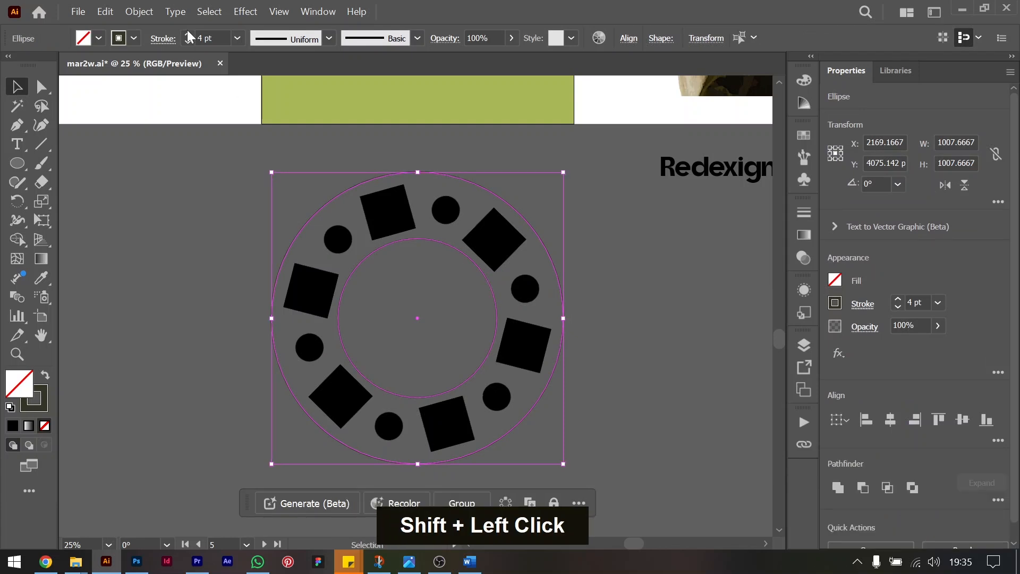
left_click(139, 11)
left_click(188, 215)
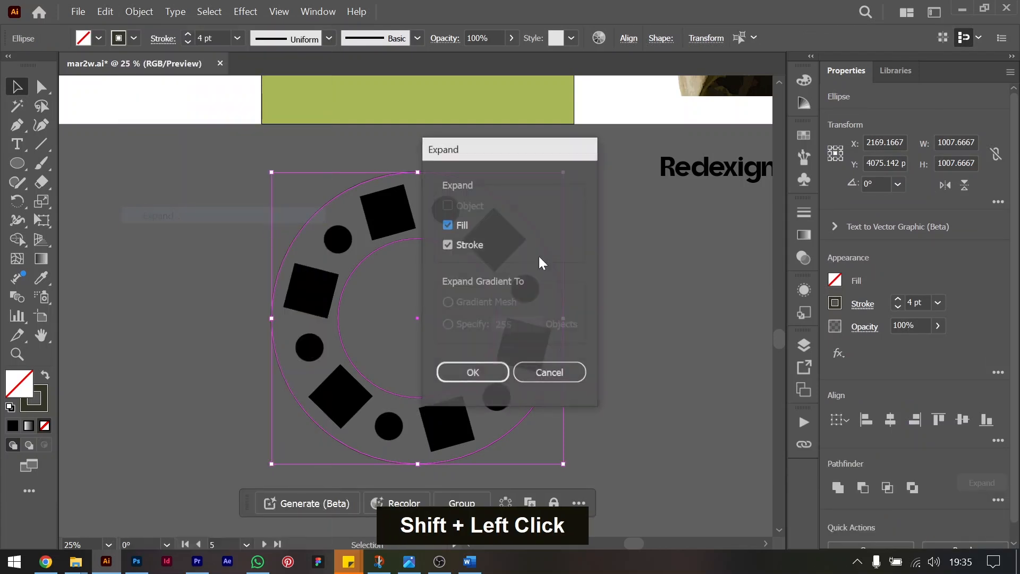
left_click(473, 373)
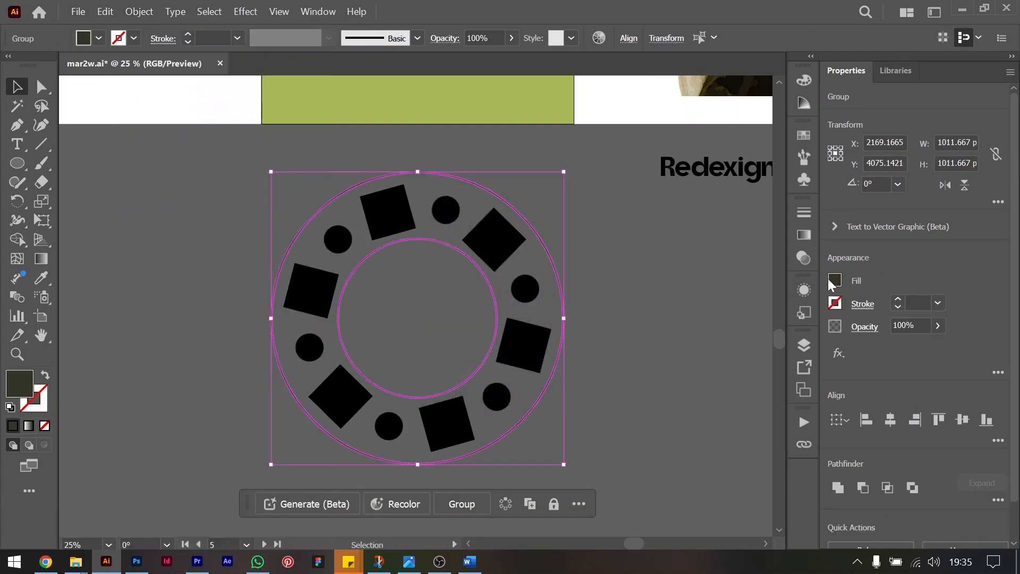
Ungroup the expanded circle outlines and fill the whole motif with white.
key("ctrl+shift+g")
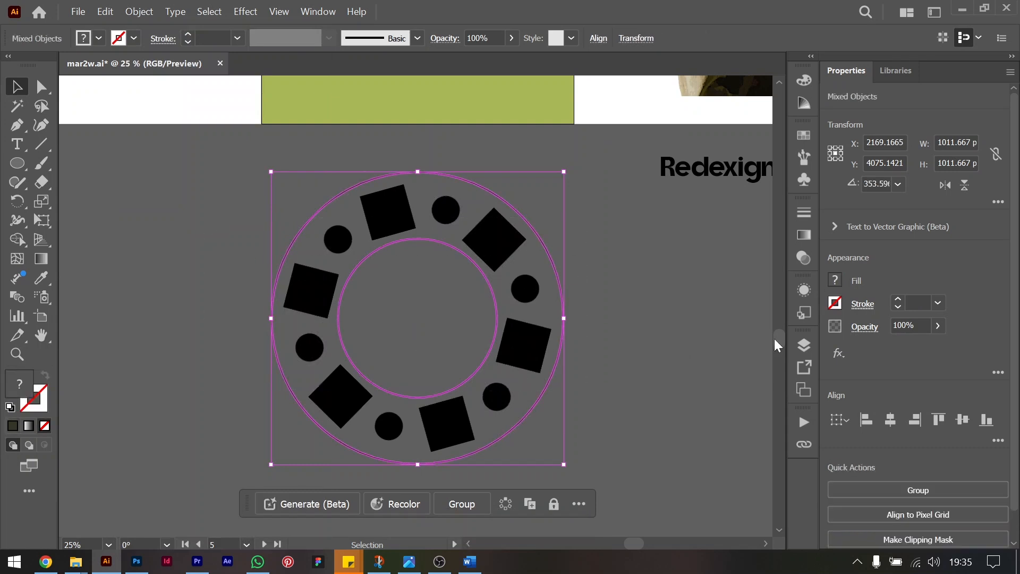
left_click(835, 280)
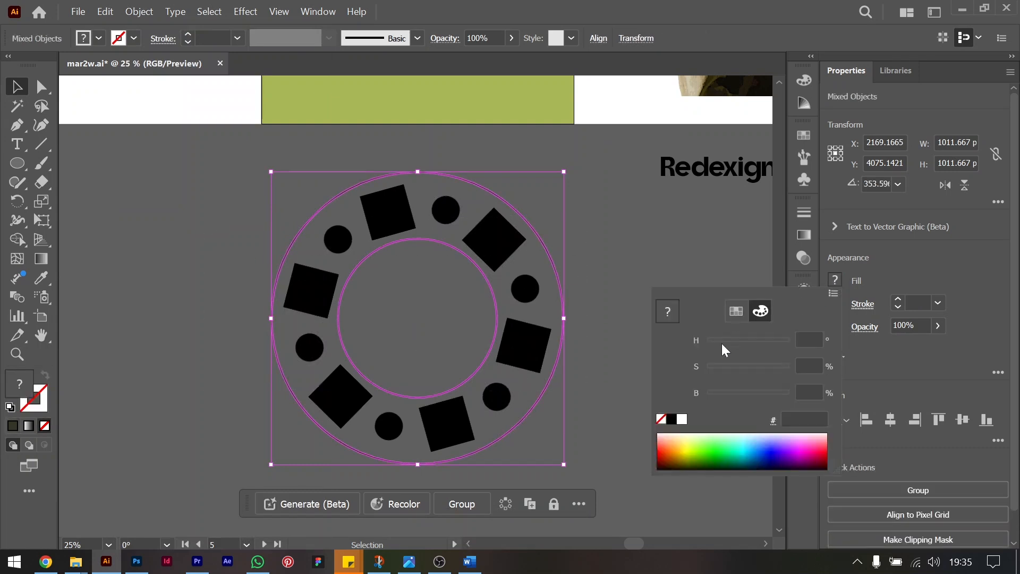
double_click(682, 420)
left_click(650, 375)
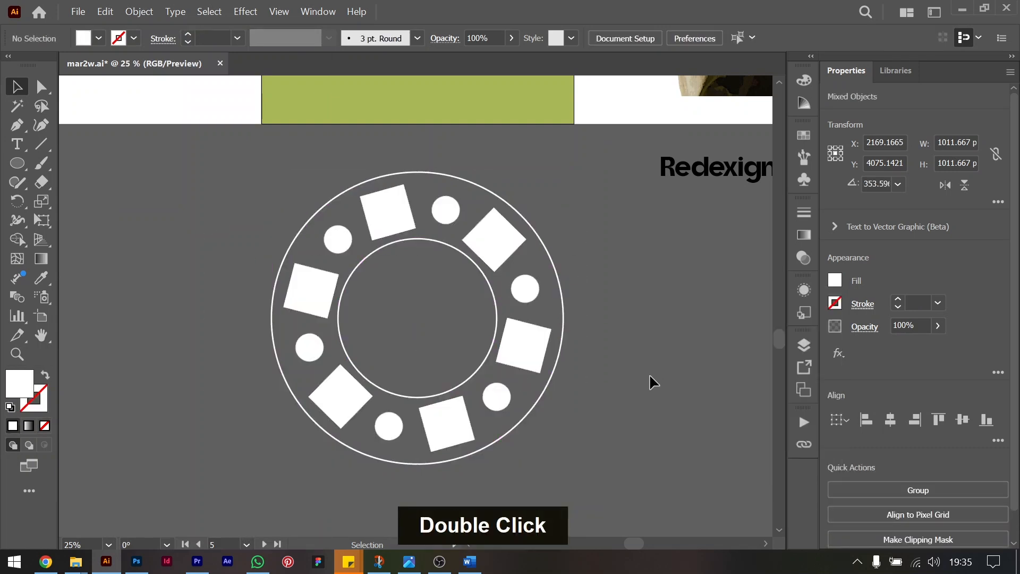
scroll(650, 374, "up", 2)
key("ctrl+minus")
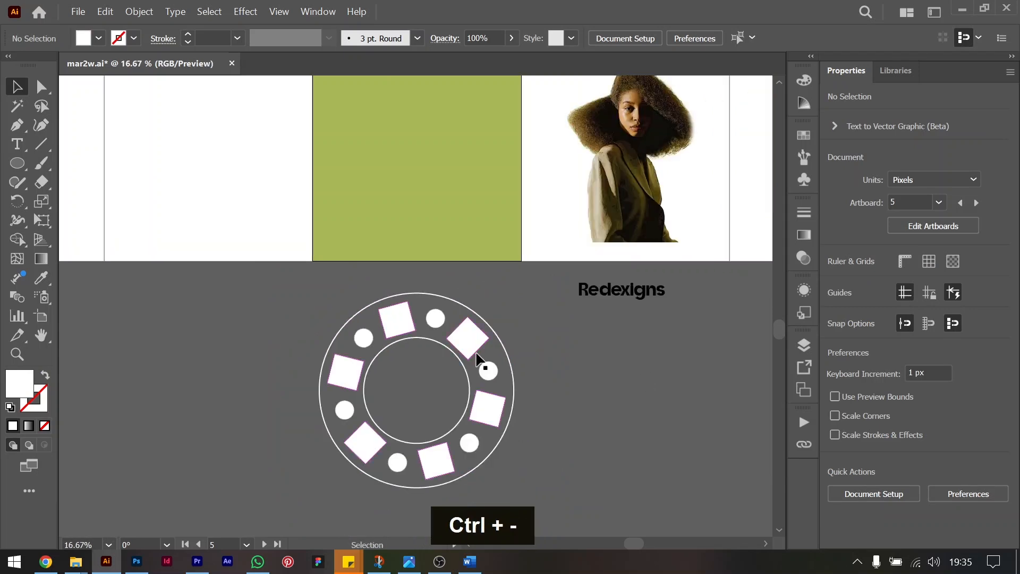
left_click(497, 463)
key("ctrl+equal")
key("ctrl+equal")
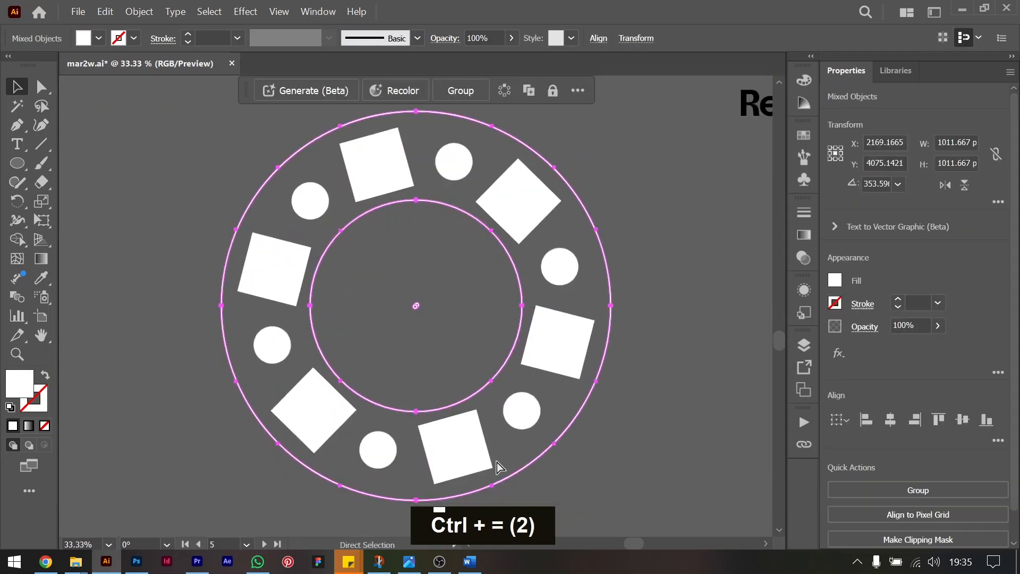
key("ctrl+minus")
left_click(262, 333)
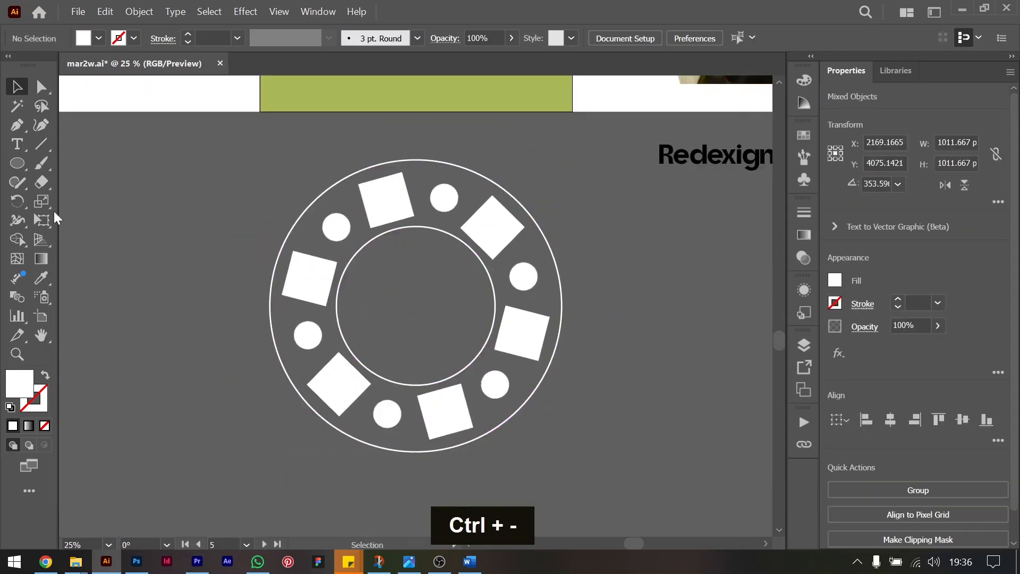
Draw a vertical line about 106 px long centered just above the outer circle and give it a 3 pt white stroke.
left_click(40, 144)
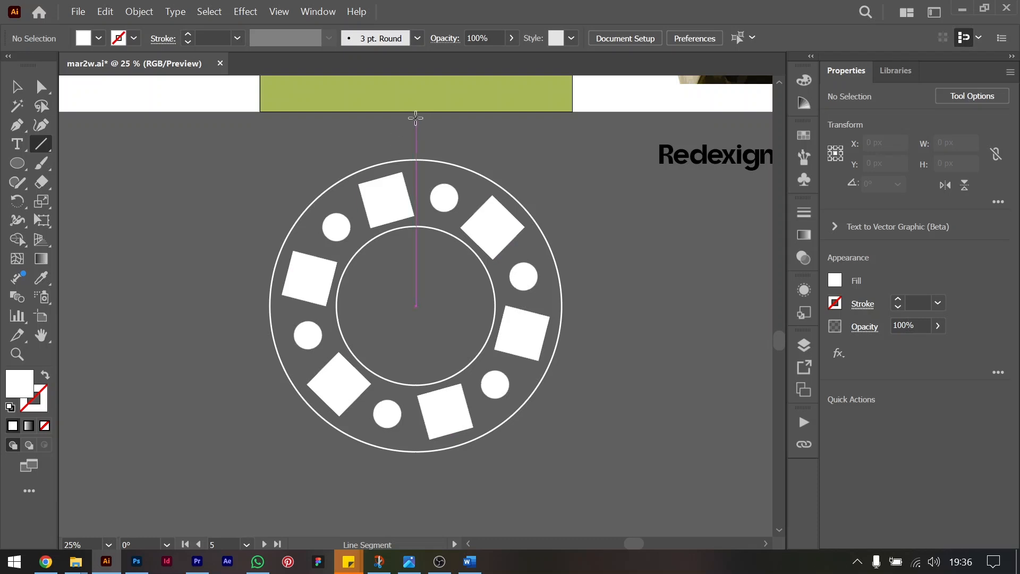
left_click_drag(416, 138, 416, 148)
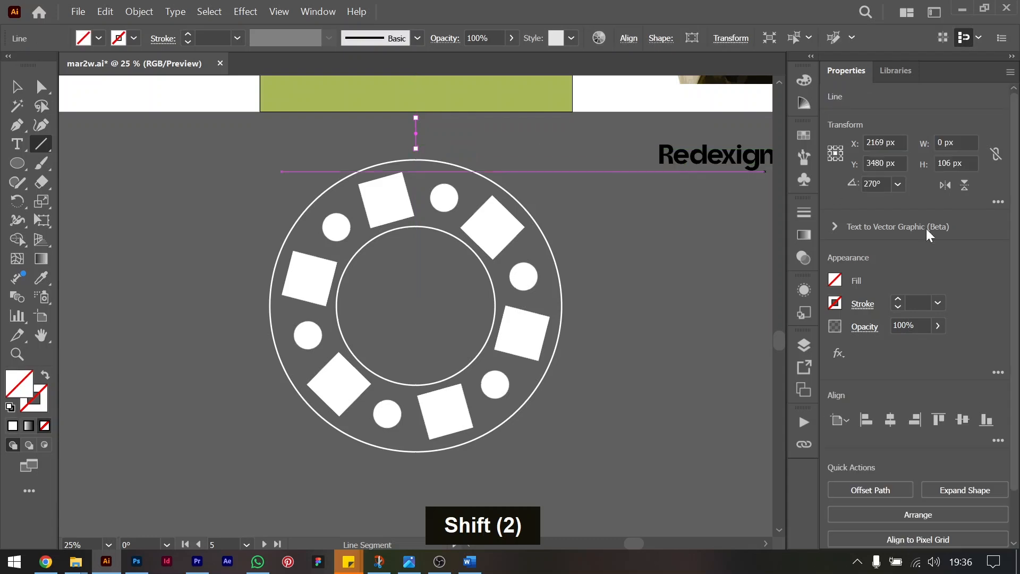
left_click(898, 300)
left_click(898, 299)
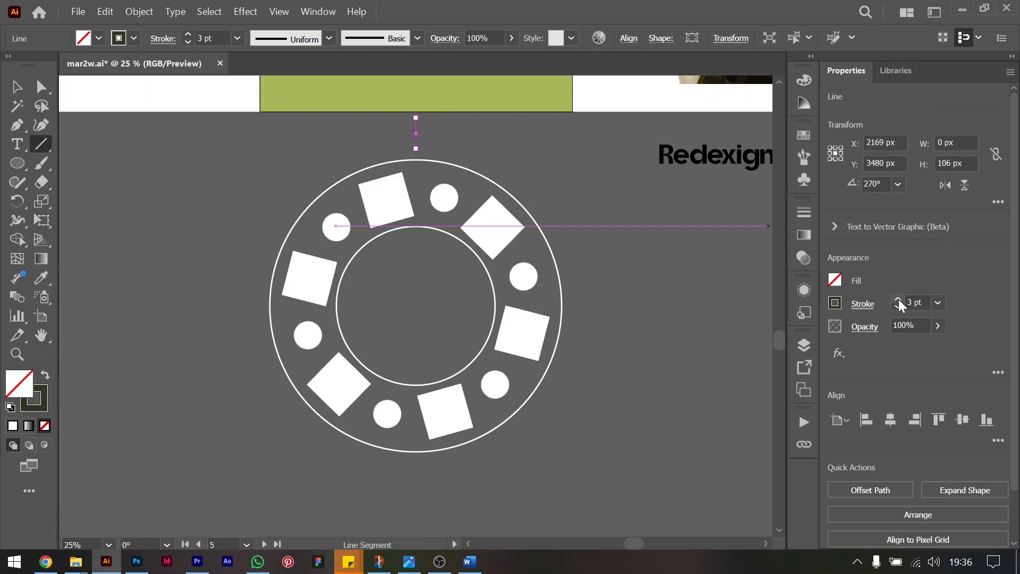
left_click(836, 303)
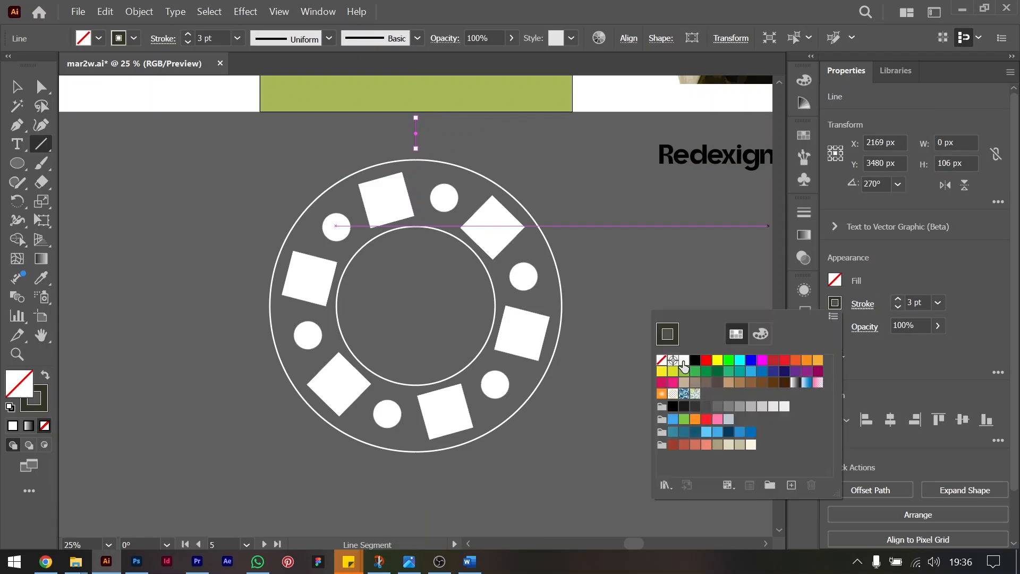
left_click(684, 362)
double_click(926, 266)
left_click(16, 86)
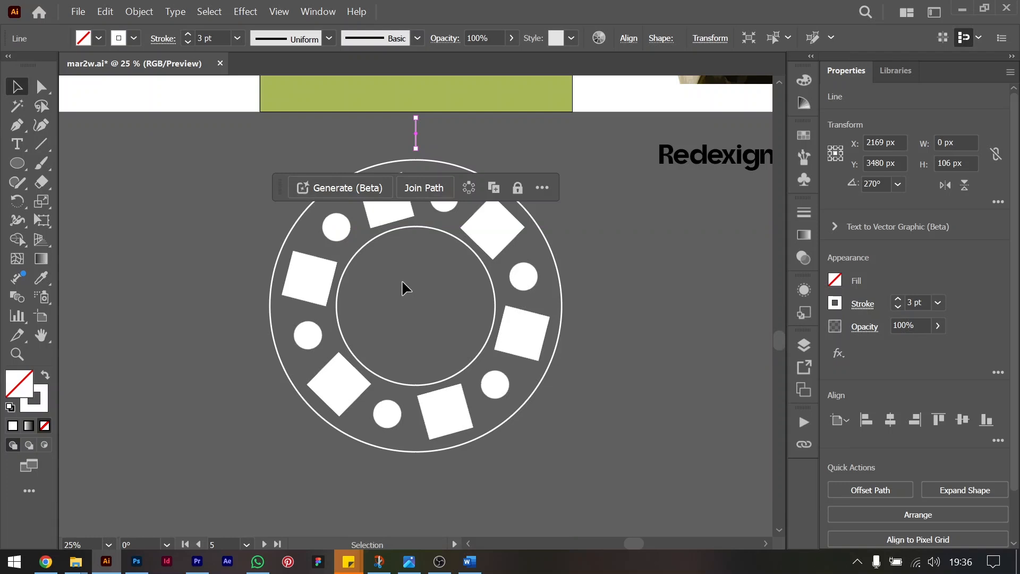
Create a copy of the line rotated 30° around the center of the motif.
key("r")
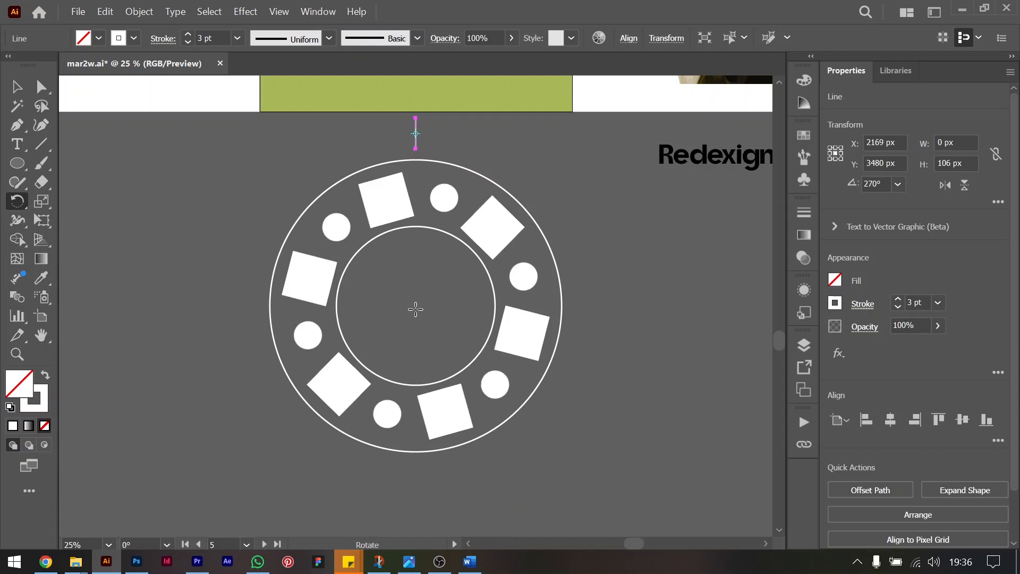
key("alt")
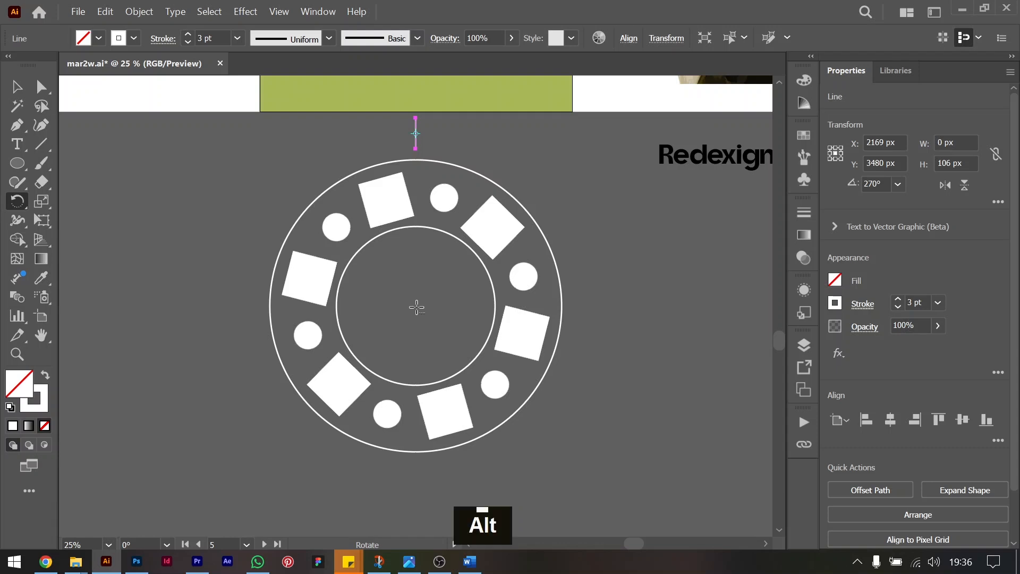
left_click(417, 307, "alt")
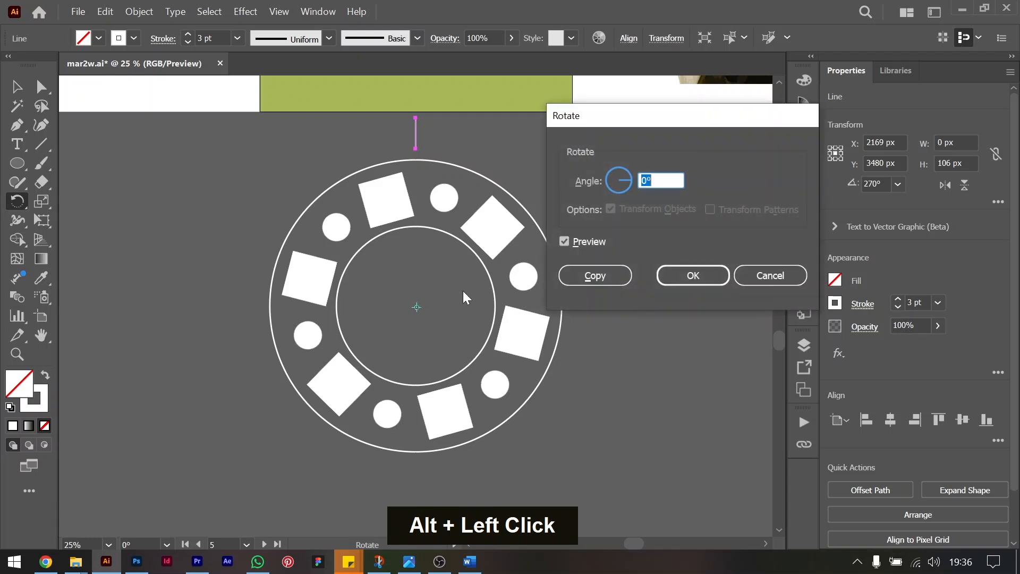
type("30")
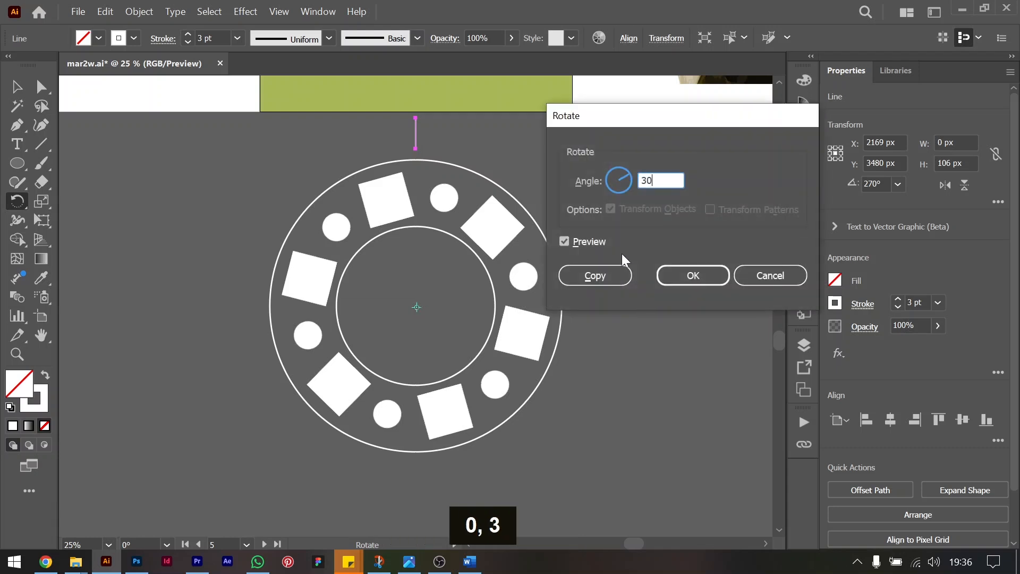
key("Tab")
left_click(608, 283)
key("ctrl")
key("ctrl")
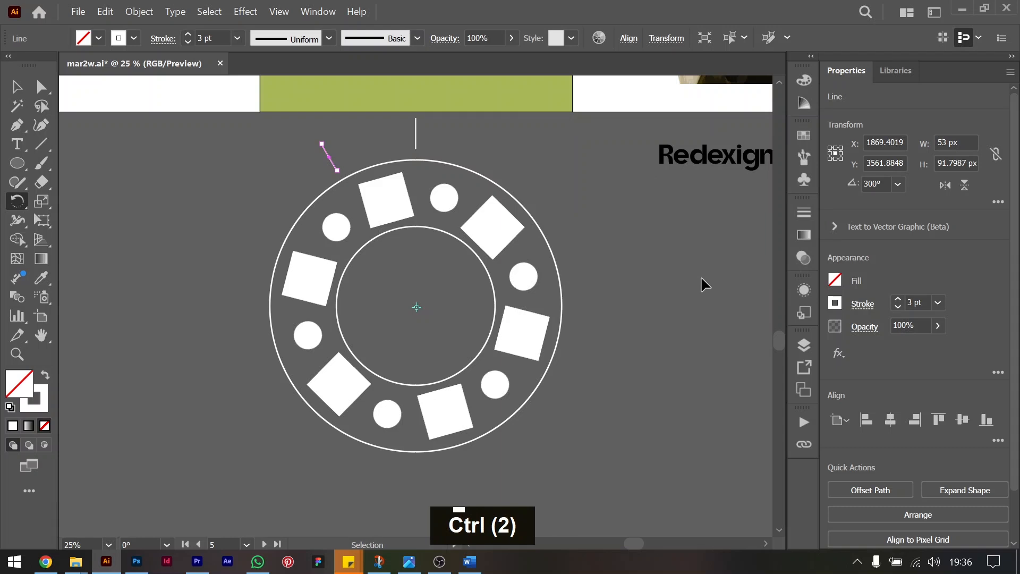
Repeat the rotated copy until twelve evenly spaced lines surround the outer circle.
key("ctrl+d")
key("ctrl+d")
key("ctrl+d")
key("ctrl+d")
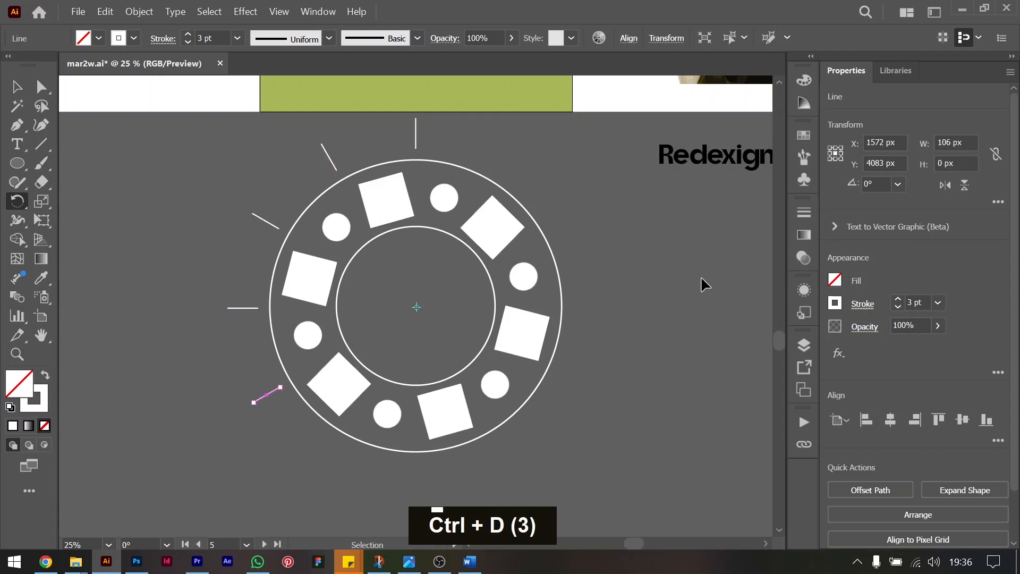
key("ctrl+d")
key("ctrl+d")
key("ctrl+d")
key("ctrl+d")
key("ctrl+d")
key("ctrl+d")
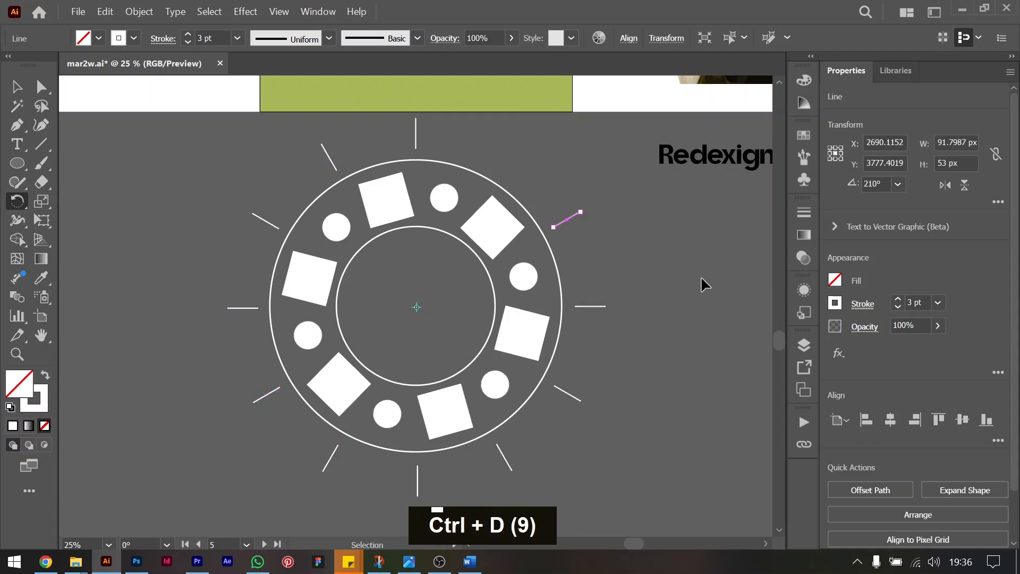
Expand the radiating lines and the repeats of squares and small circles into plain shapes, and select the whole motif.
left_click(17, 86)
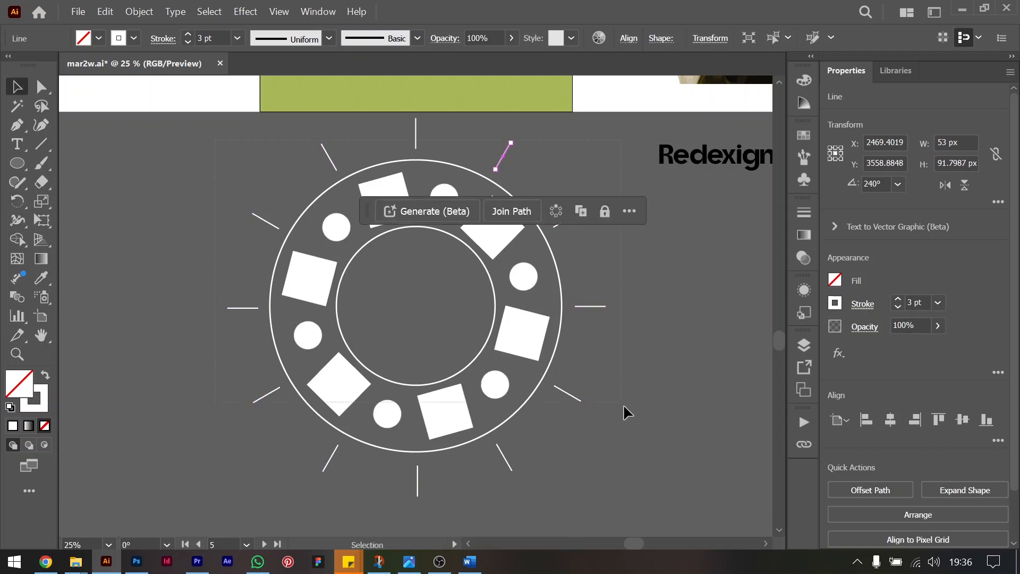
left_click_drag(652, 479, 224, 128)
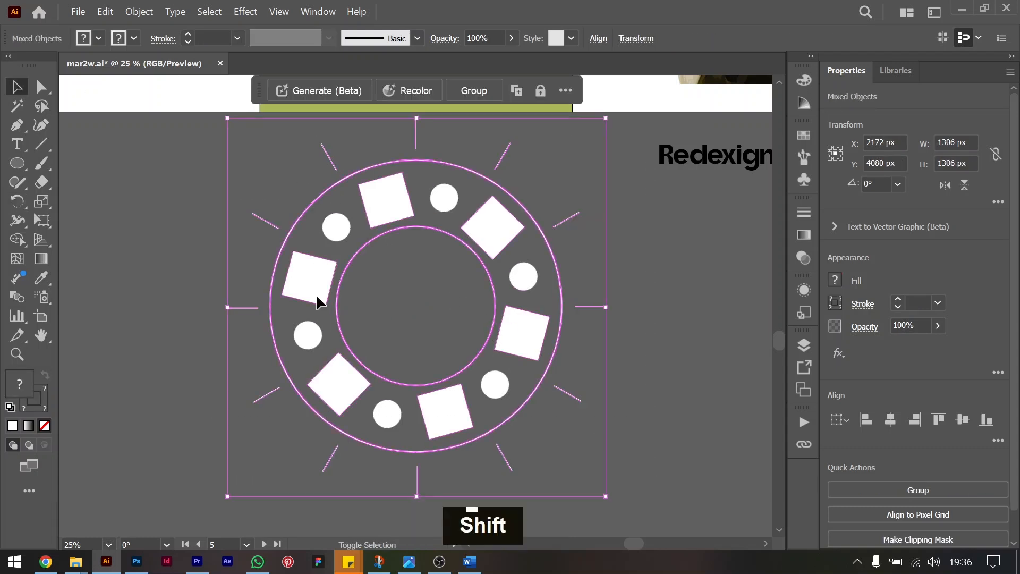
left_click(269, 277, "shift")
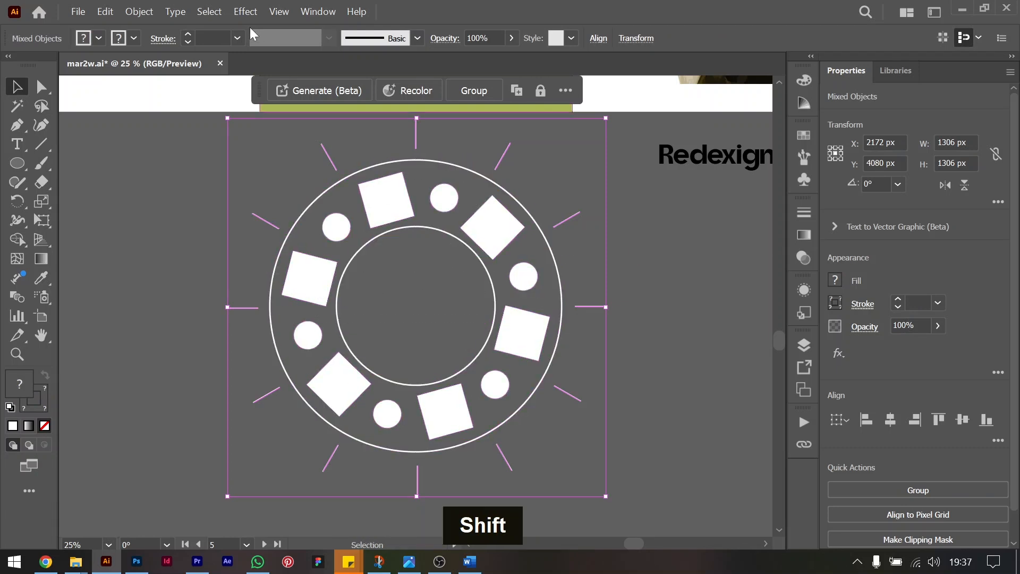
left_click(140, 12)
left_click(190, 213)
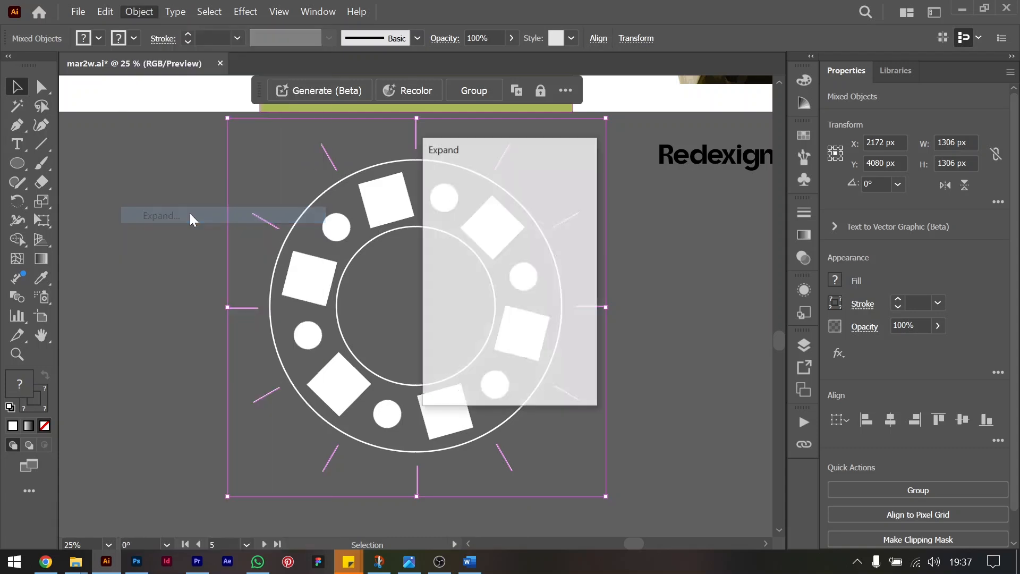
key("Return")
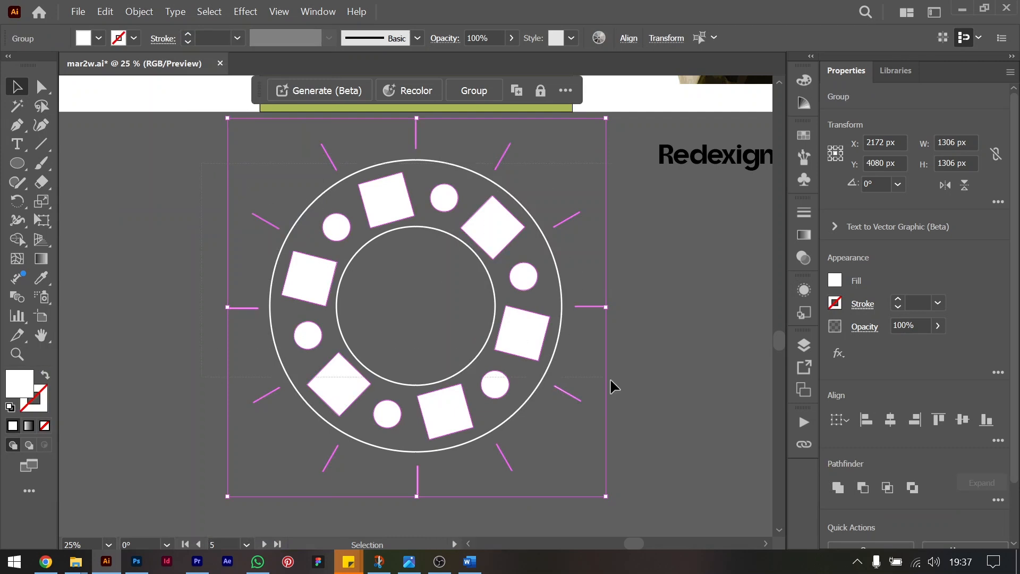
left_click_drag(640, 422, 315, 159)
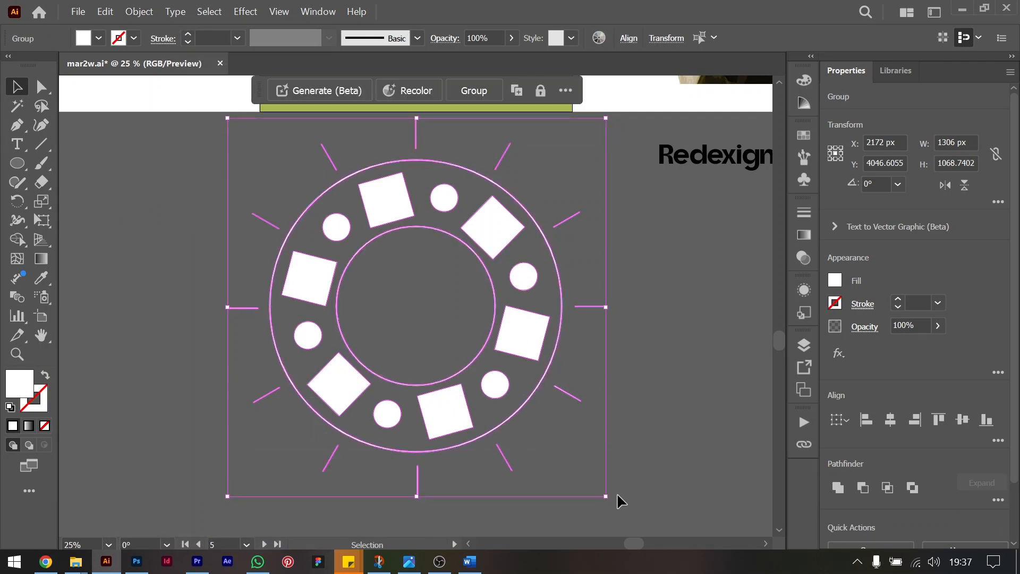
Group the white circular motif and move it down clear of the artboards.
key("ctrl+g")
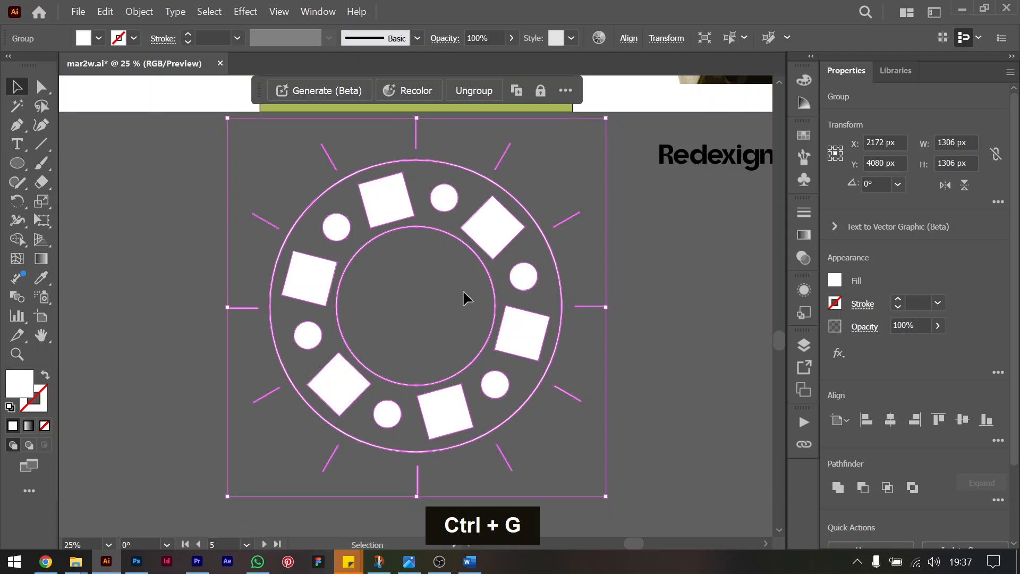
scroll(463, 292, "up", 3)
key("ctrl+minus")
key("ctrl+minus")
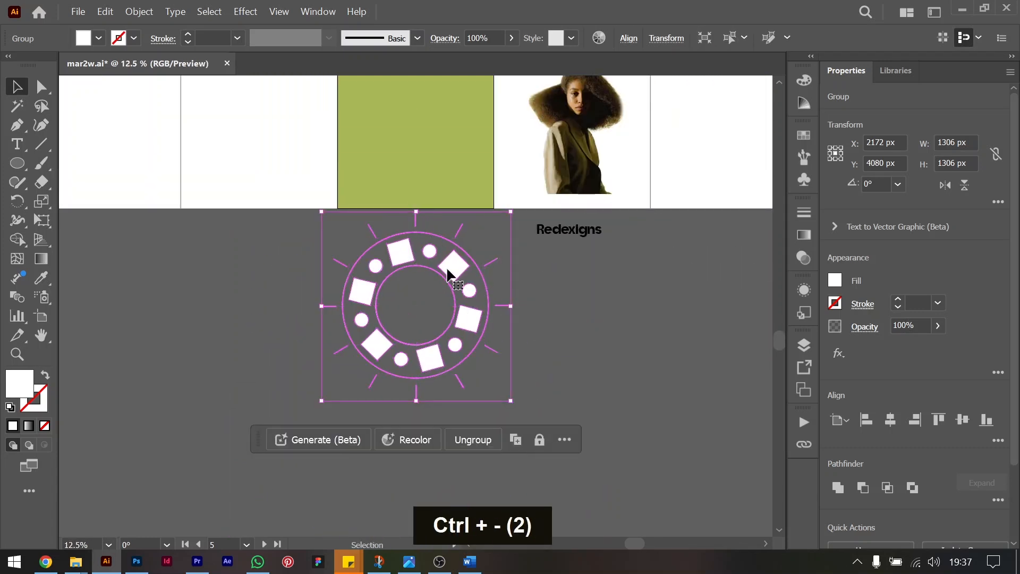
left_click_drag(449, 267, 445, 422)
left_click(617, 275)
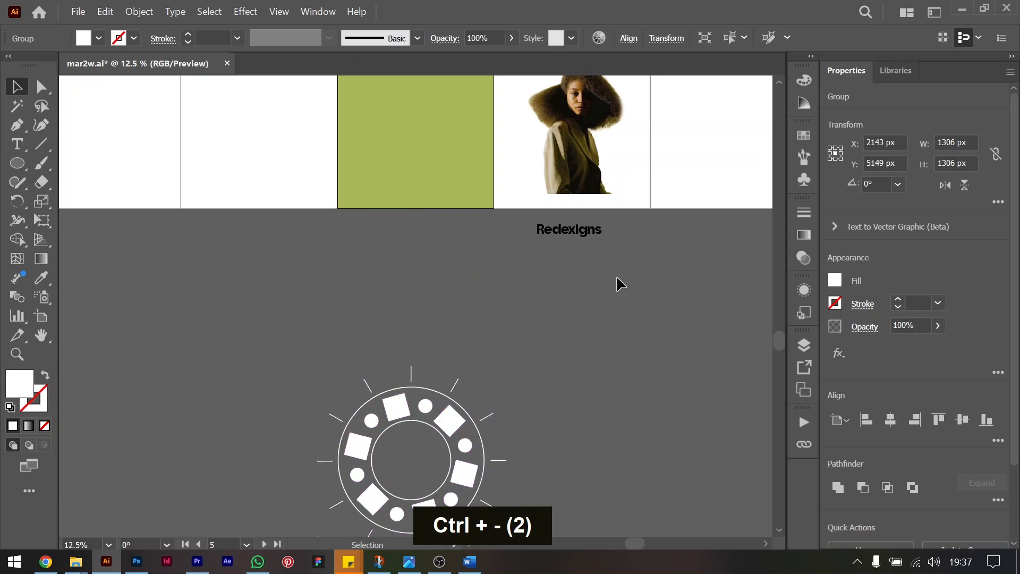
left_click(449, 420)
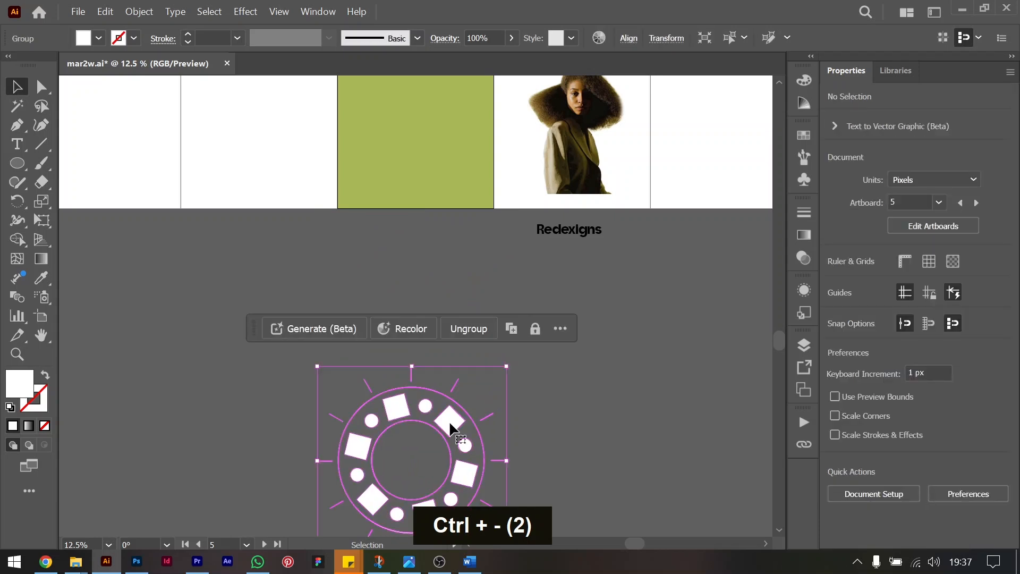
Copy the olive-green background rectangle in place and narrow the copy around its center to a vertical strip about 66 by 1252 px.
left_click(424, 157)
key("ctrl+0")
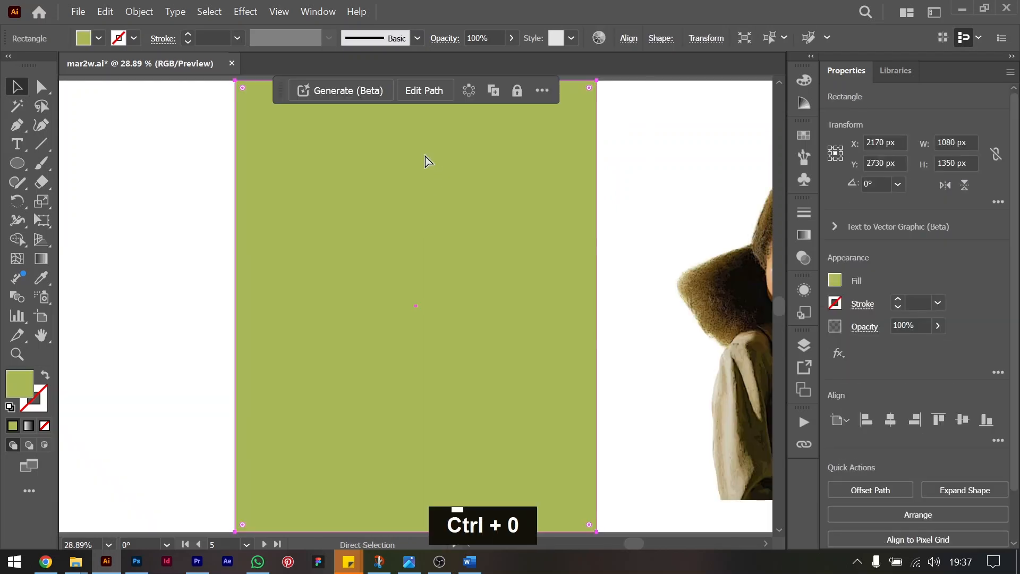
key("ctrl+minus")
key("ctrl+c")
key("ctrl+f")
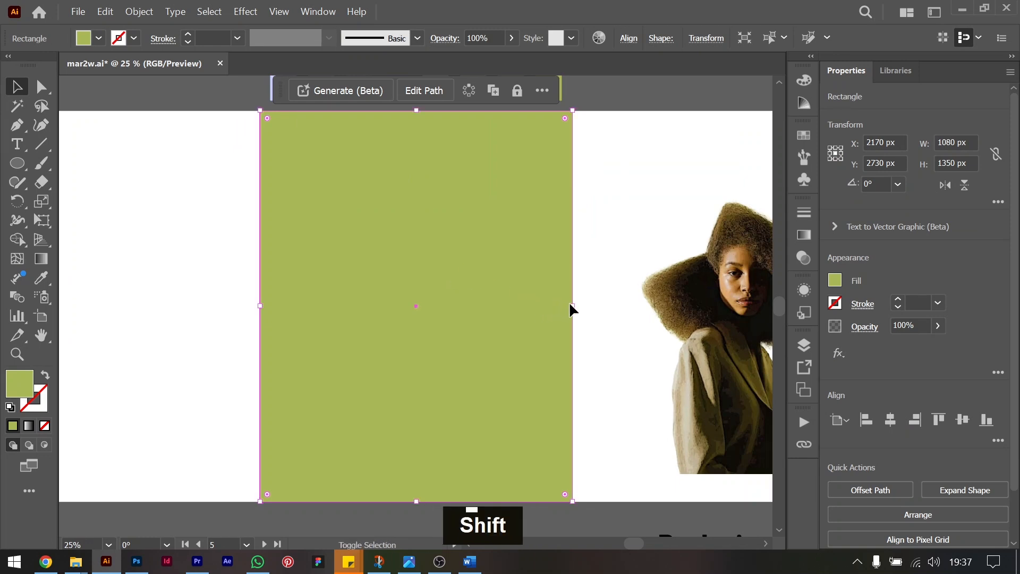
left_click_drag(573, 306, 428, 305)
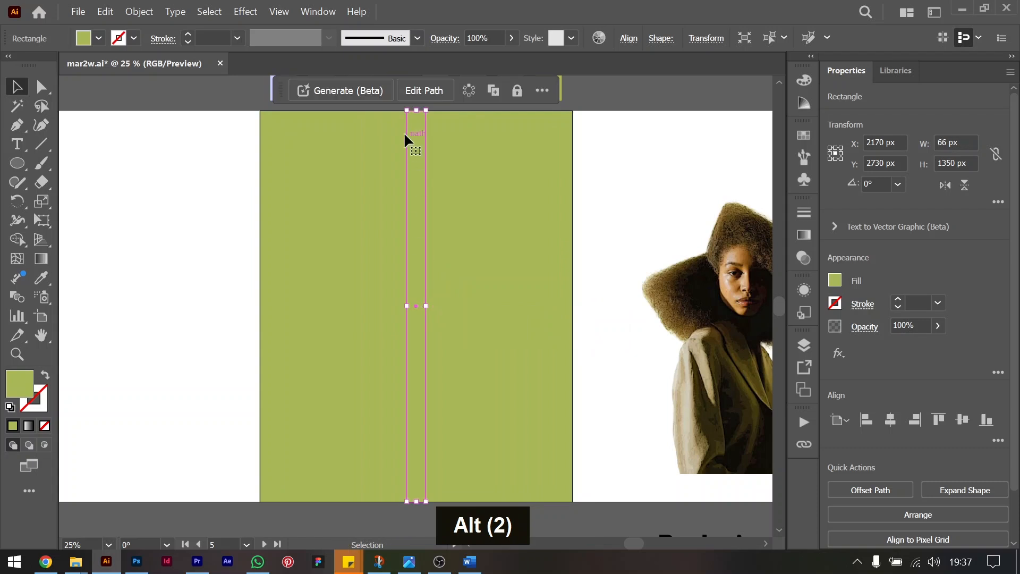
left_click_drag(416, 111, 416, 127)
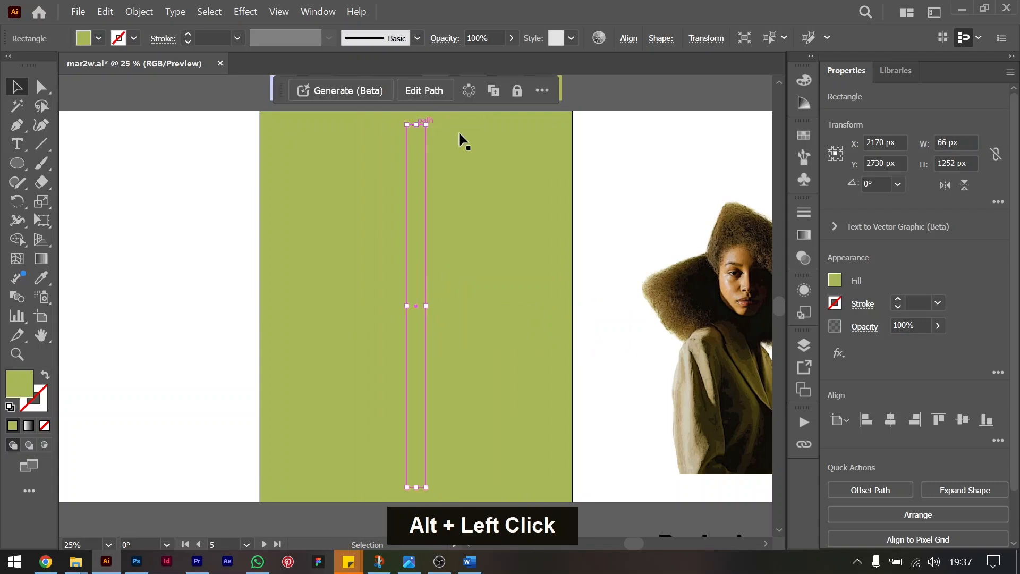
Fill the narrow strip with the pale yellow sampled from the color swatches above the artboard.
scroll(489, 315, "up", 3)
key("i")
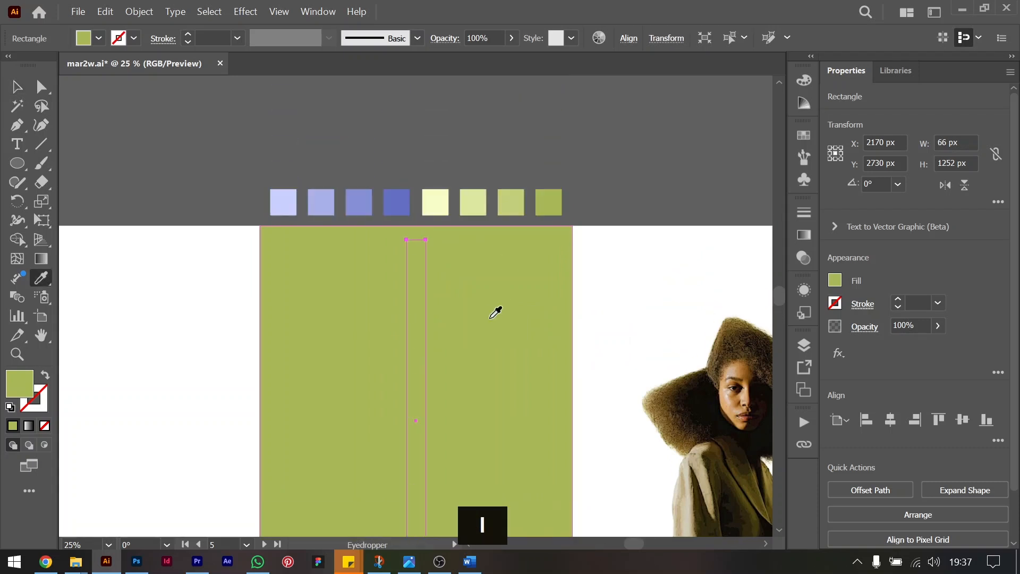
left_click(434, 202)
left_click(17, 89)
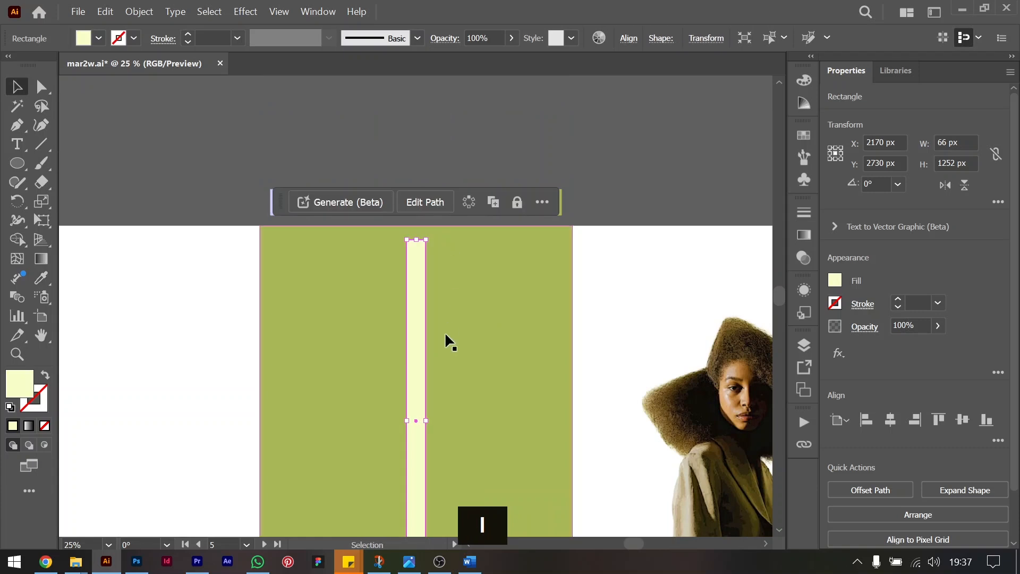
Duplicate the olive-green background rectangle in place, keeping the copy behind the pale strip.
scroll(446, 330, "down", 3)
key("shift")
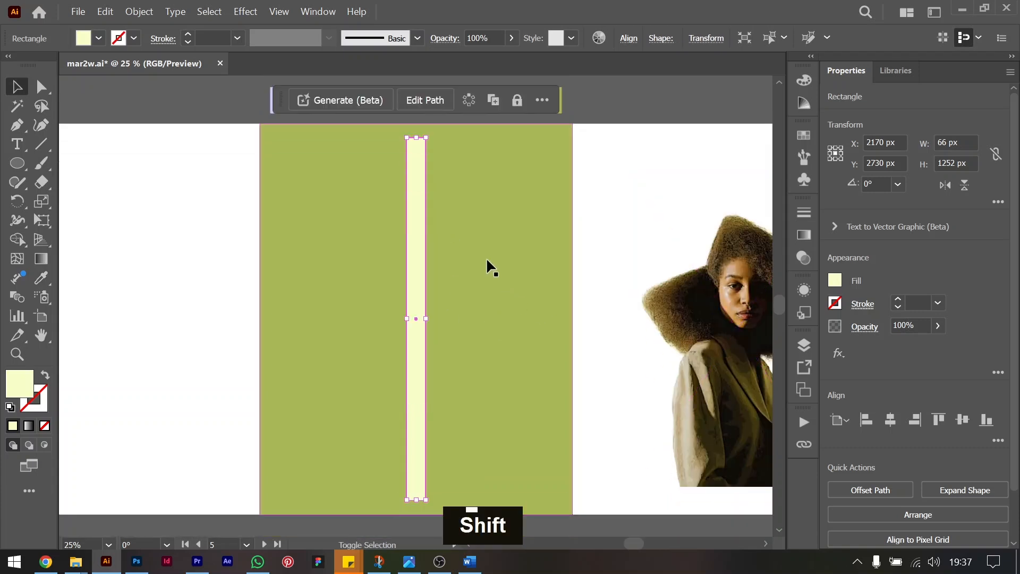
left_click(531, 230)
key("ctrl")
key("ctrl+f")
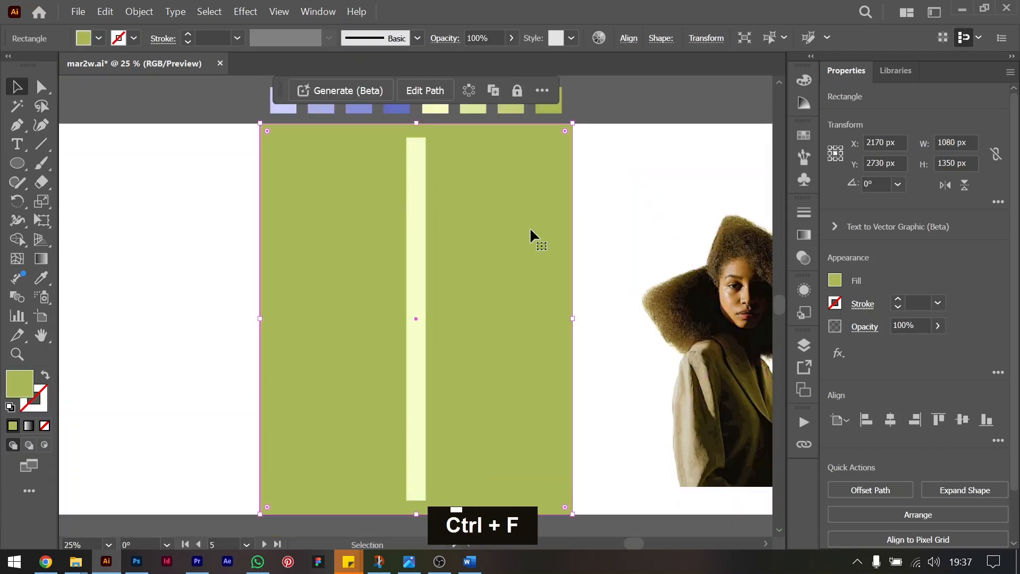
Make a blend between the pale yellow strip and the olive-green rectangle copy.
left_click(417, 262, "shift")
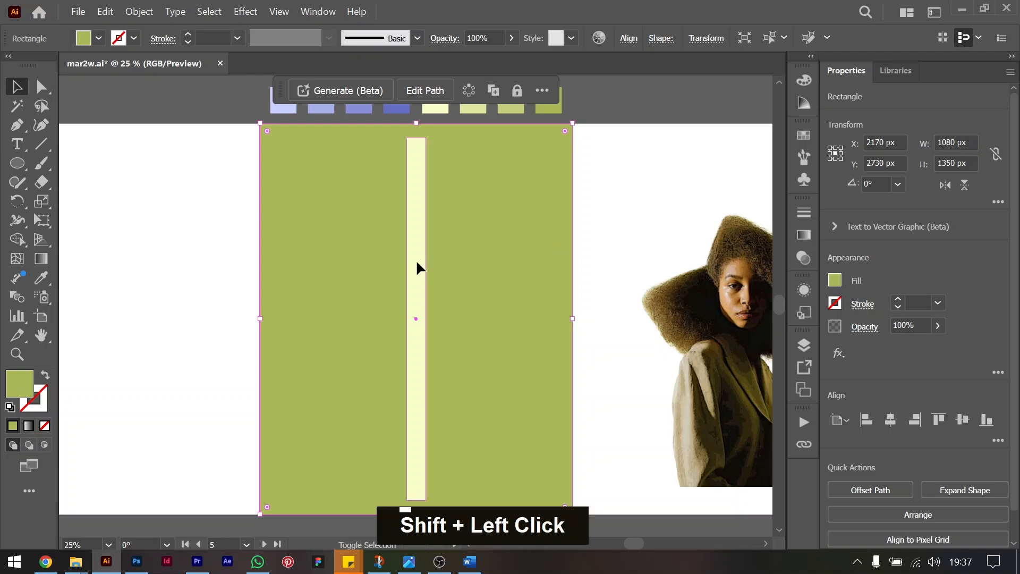
left_click(139, 11)
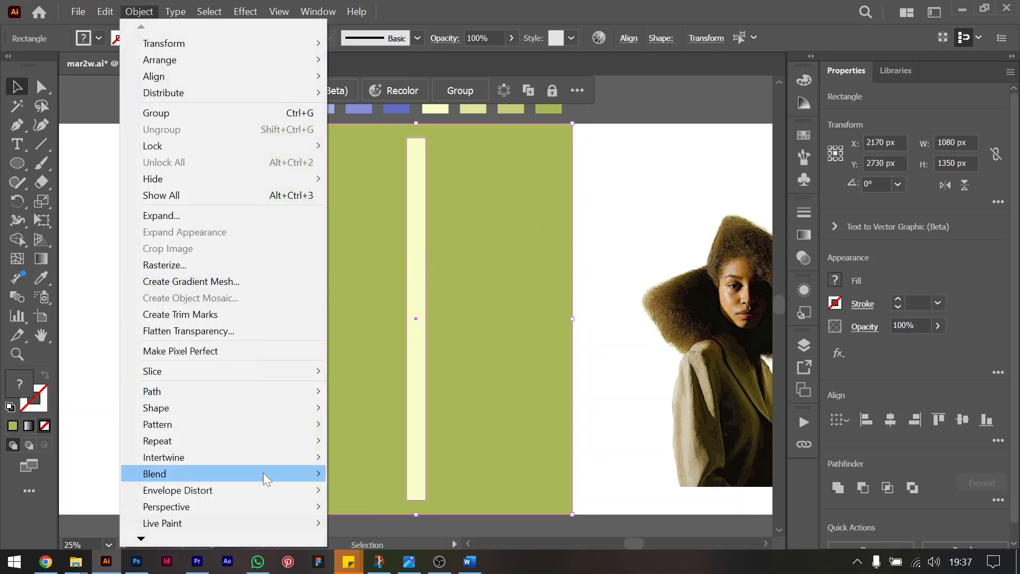
mouse_move(291, 432)
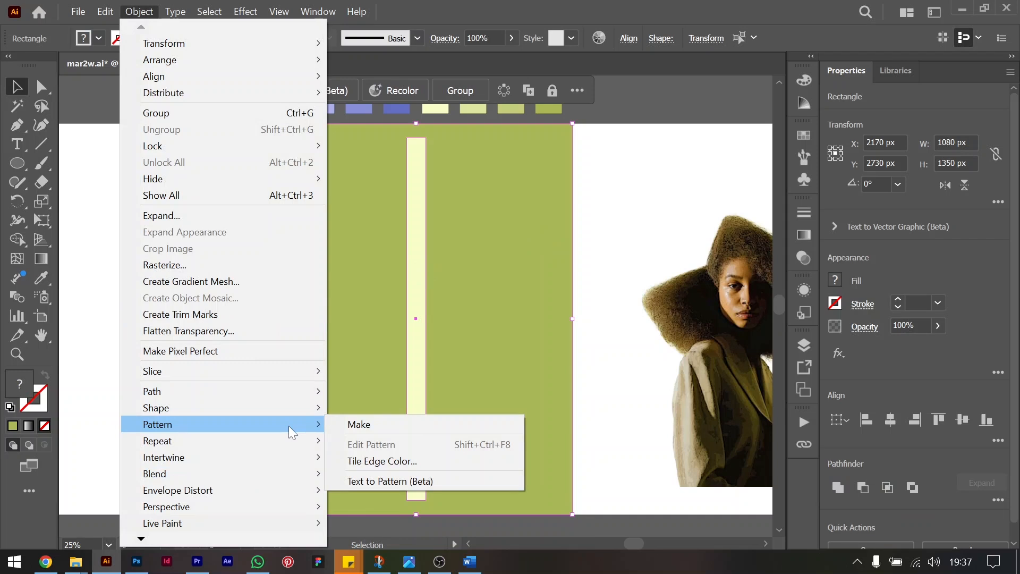
mouse_move(294, 481)
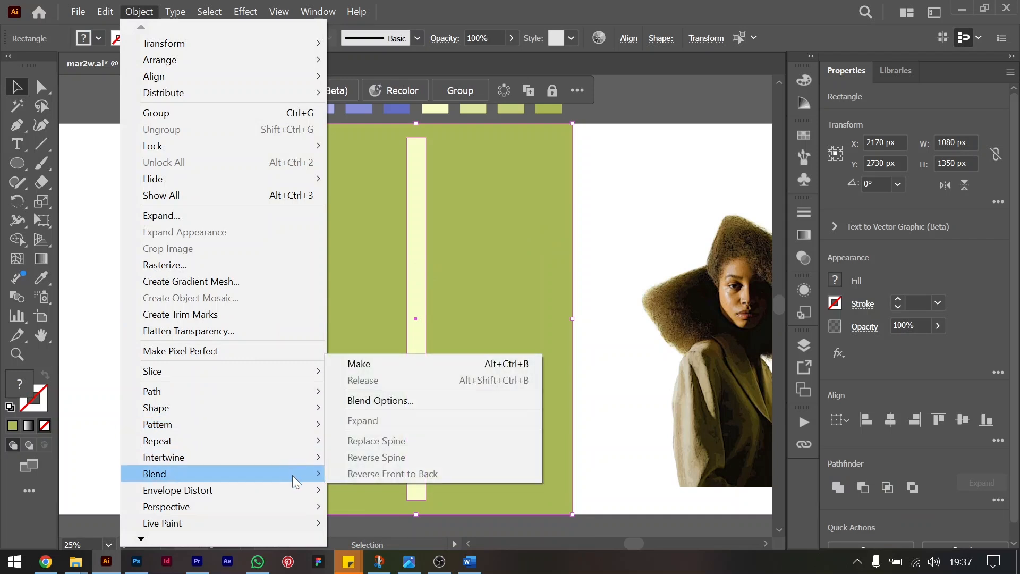
left_click(367, 365)
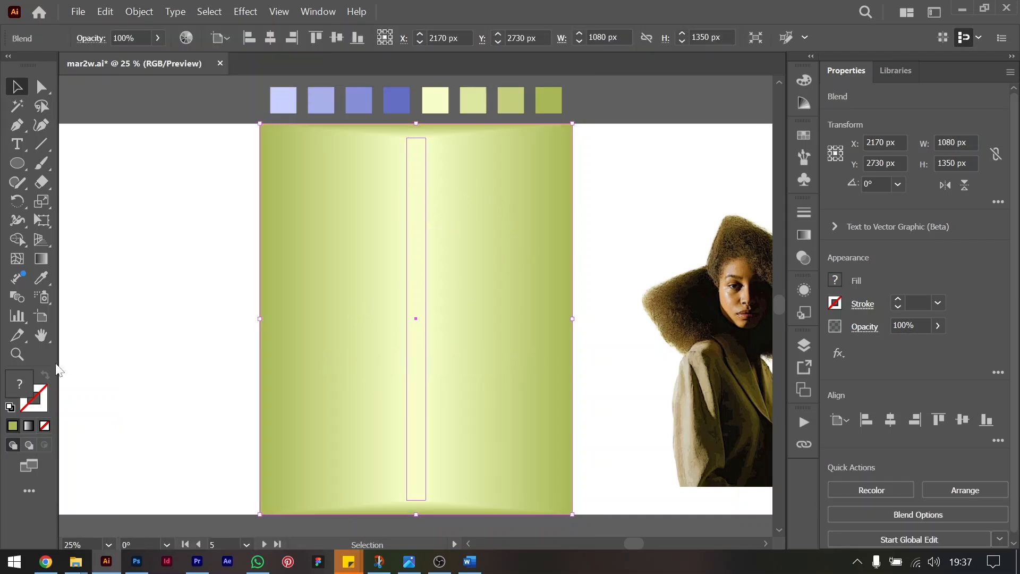
Change the blend's spacing to Specified Steps with 19 steps.
double_click(18, 296)
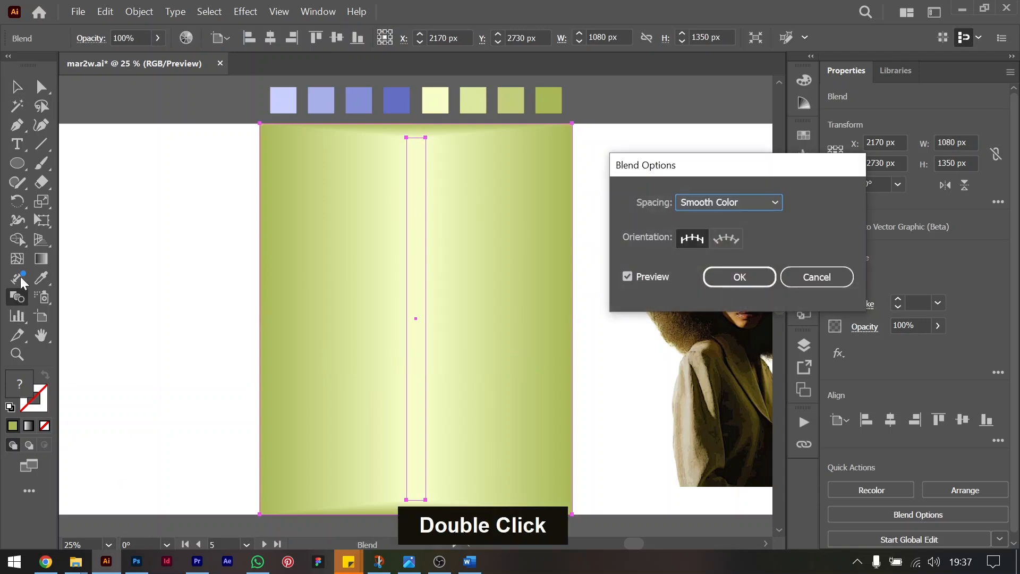
left_click(723, 205)
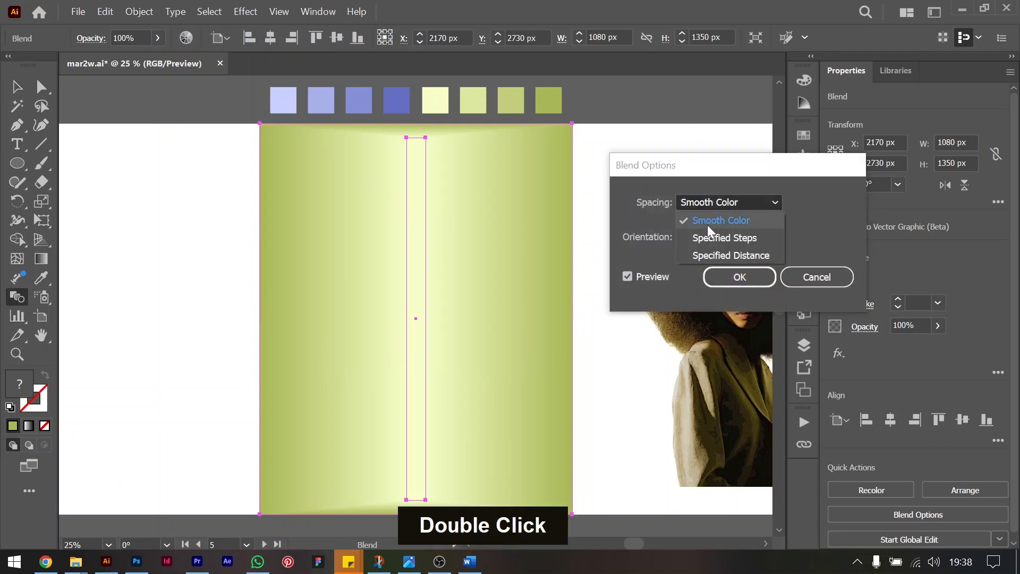
left_click(707, 234)
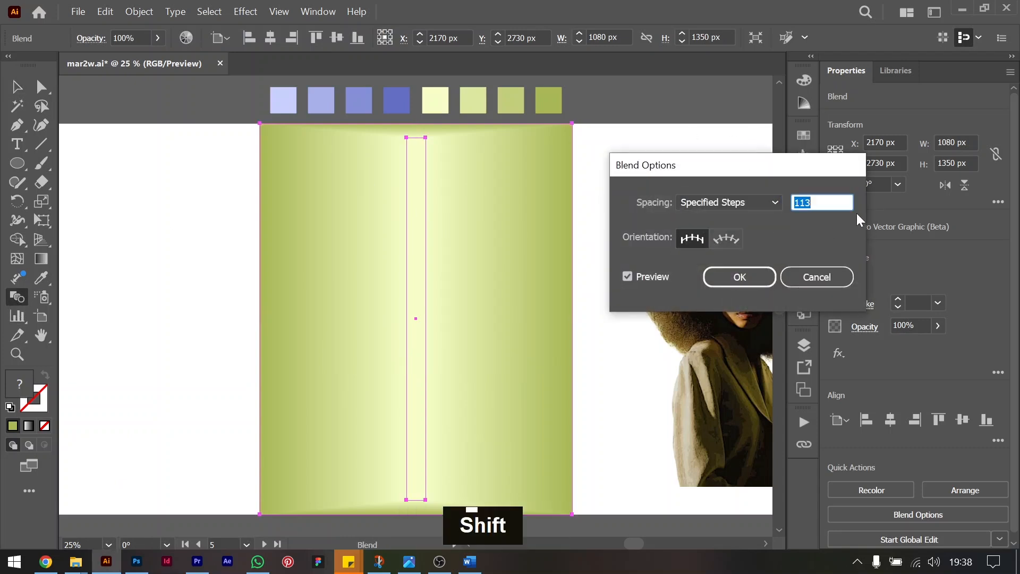
key("shift+Down")
key("shift+Down")
key("shift+Down")
key("shift+Down")
key("shift+Down")
key("shift+Down")
key("shift+Down")
key("shift+Down")
key("shift+Down")
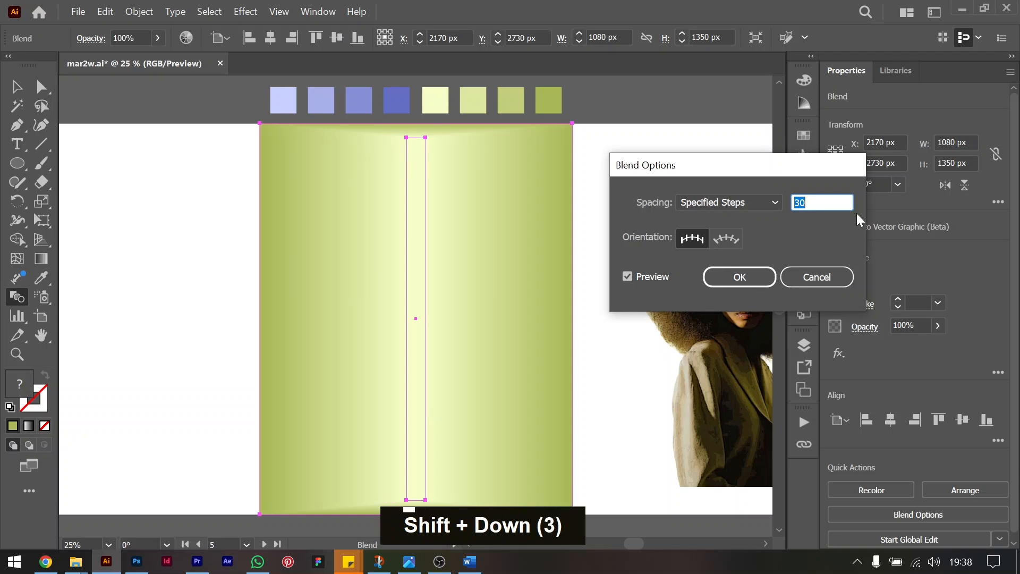
key("shift+Up")
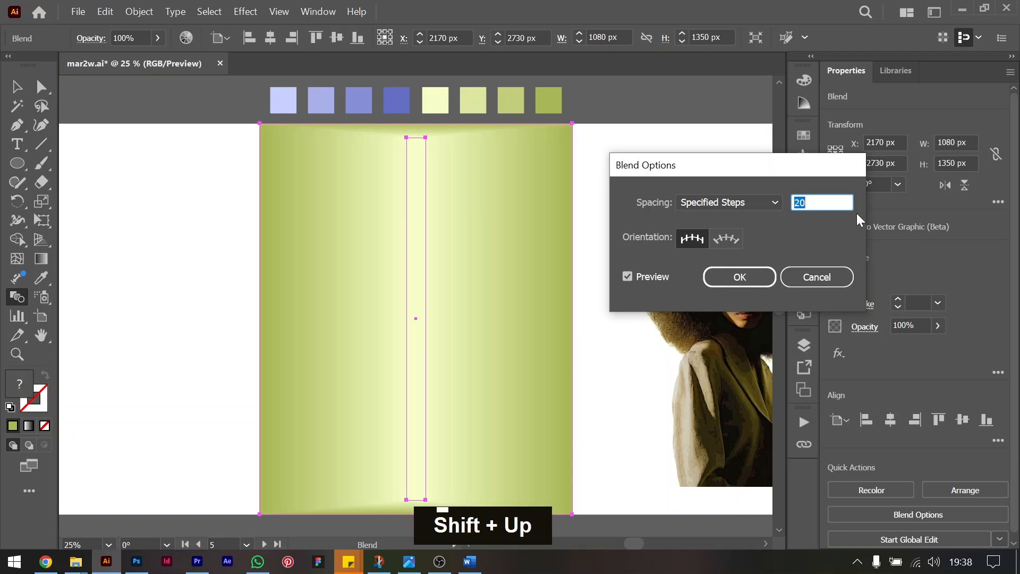
key("Down")
key("Down")
key("Down")
key("Down")
key("Down")
key("Down")
key("Down")
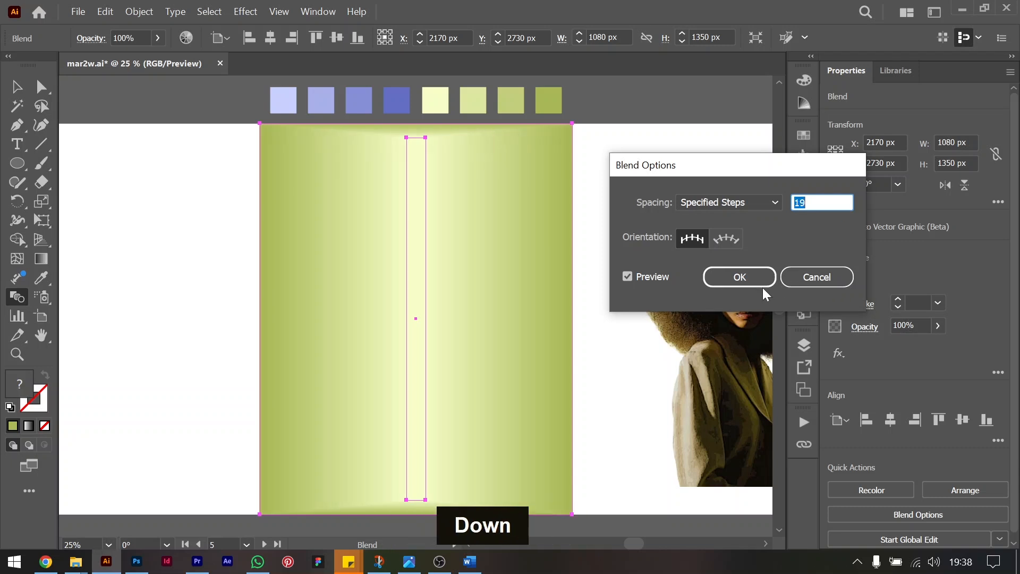
key("Up")
key("Down")
key("Return")
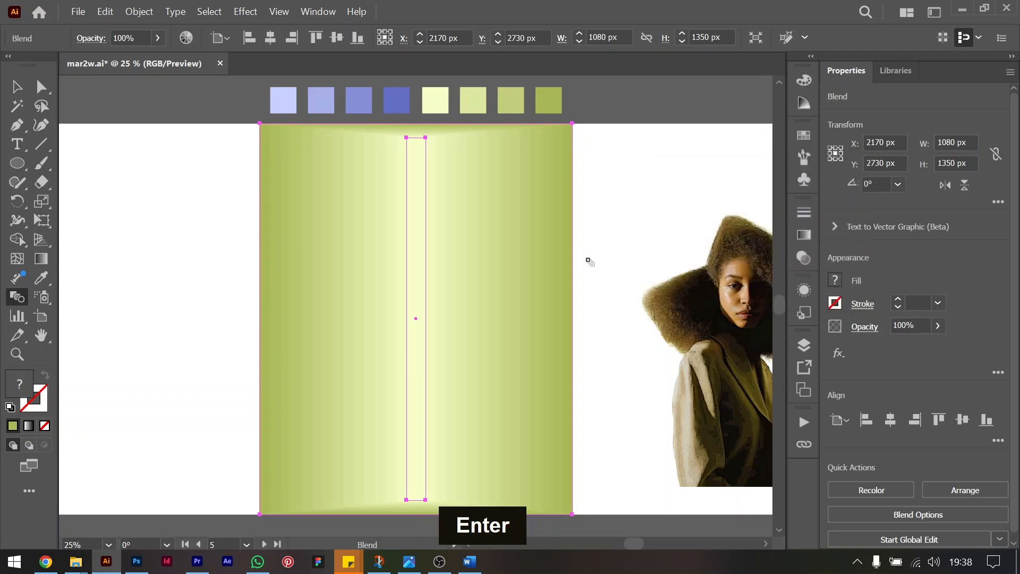
Isolate the blend and apply a Tweak effect to its central strip with a relative horizontal amount of 90%.
left_click(19, 88)
double_click(413, 229)
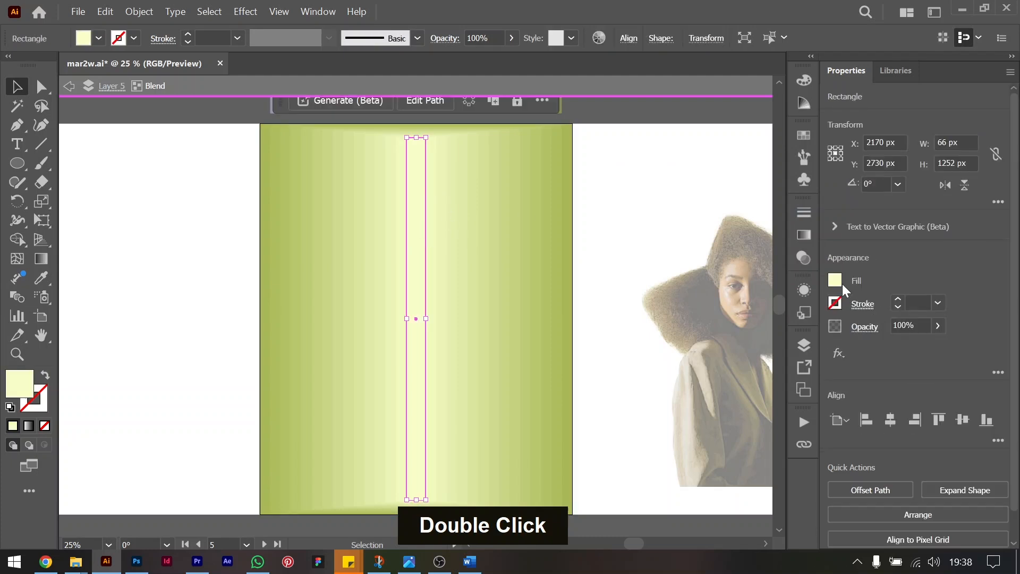
left_click(839, 353)
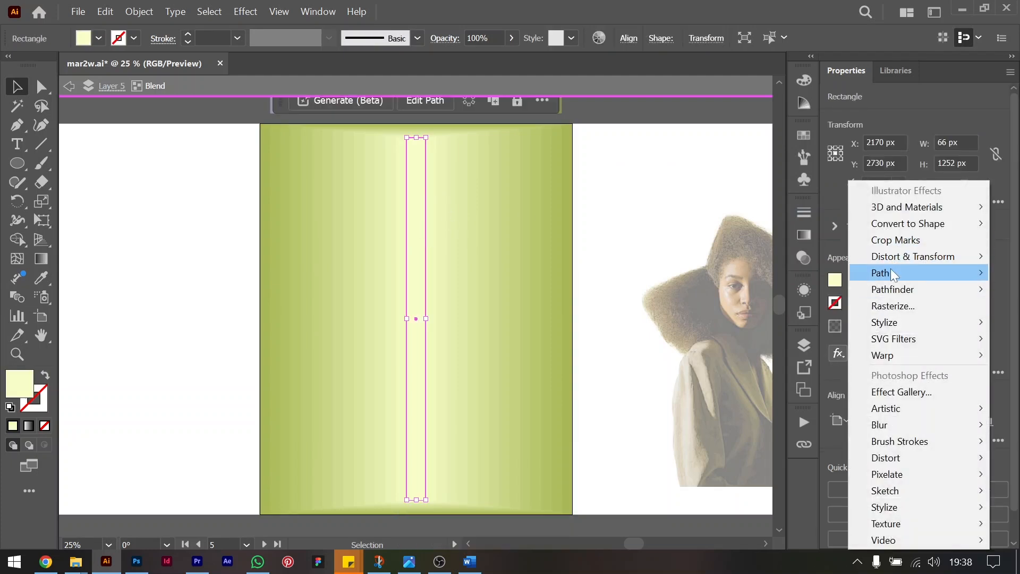
left_click(245, 11)
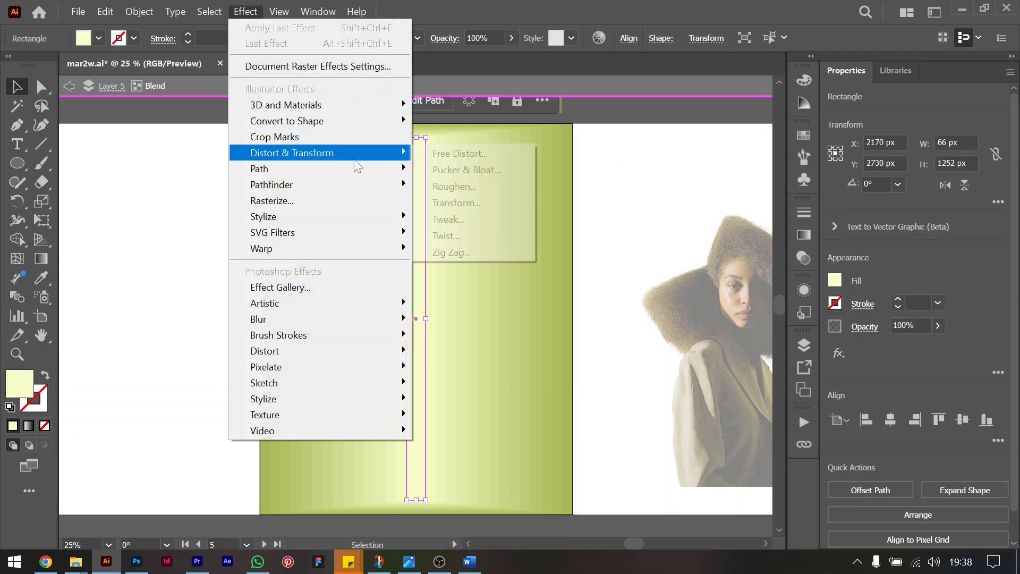
left_click(472, 219)
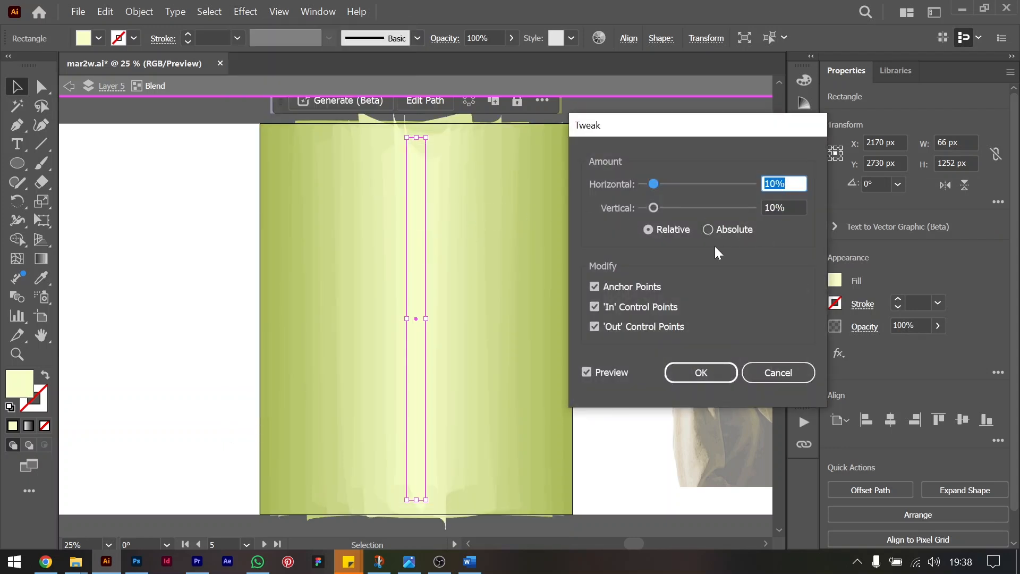
key("shift+Up")
key("shift+Up")
key("shift+Up")
key("shift+Up")
key("shift+Up")
key("shift+Up")
key("shift+Up")
key("shift+Up")
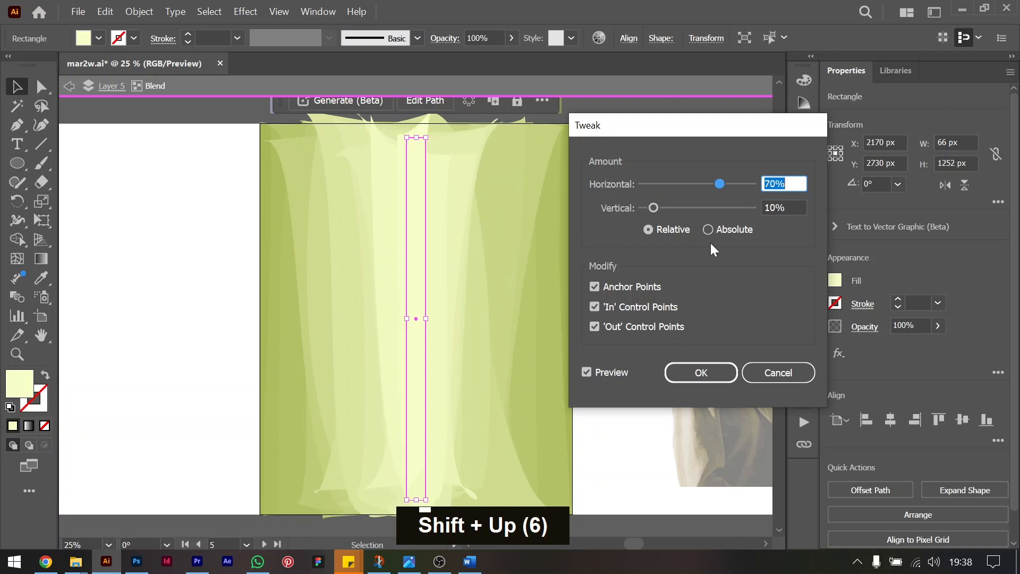
Set the relative vertical amount of the central strip's Tweak effect to 5%.
left_click(789, 207)
key("shift+Down")
key("shift+Up")
key("shift+Up")
key("shift+Up")
key("shift+Up")
key("shift+Up")
key("shift+Down")
key("shift+Down")
key("shift+Down")
key("shift+Down")
key("shift+Down")
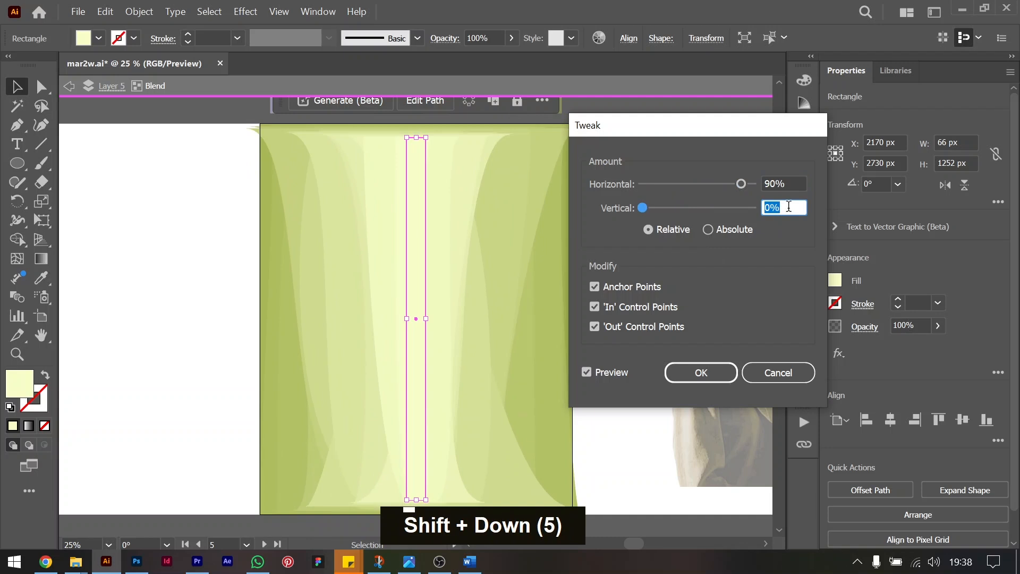
key("shift+Up")
key("shift+Up")
key("shift+Down")
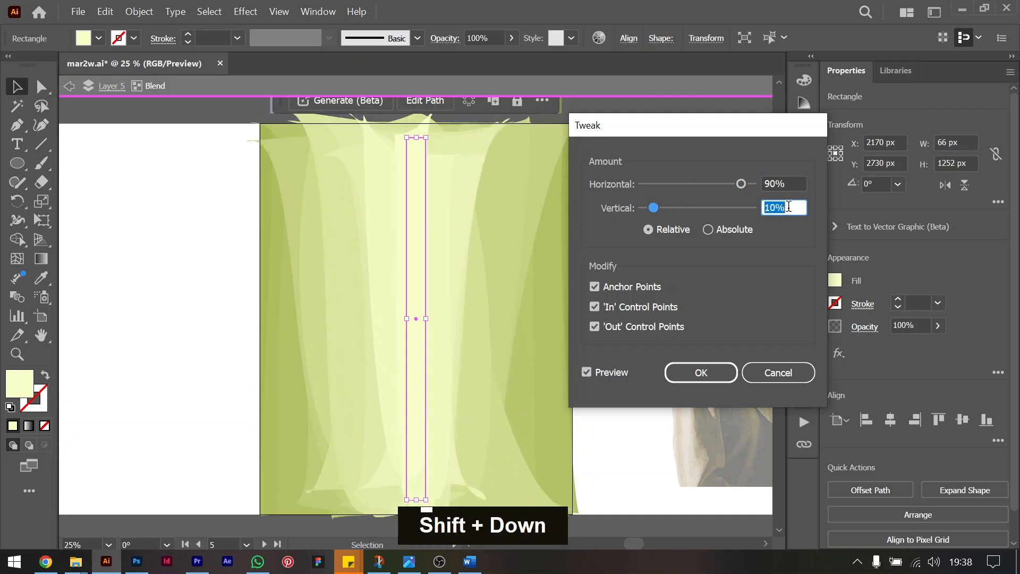
key("Down")
key("Down")
key("Down")
key("Down")
key("Down")
key("Down")
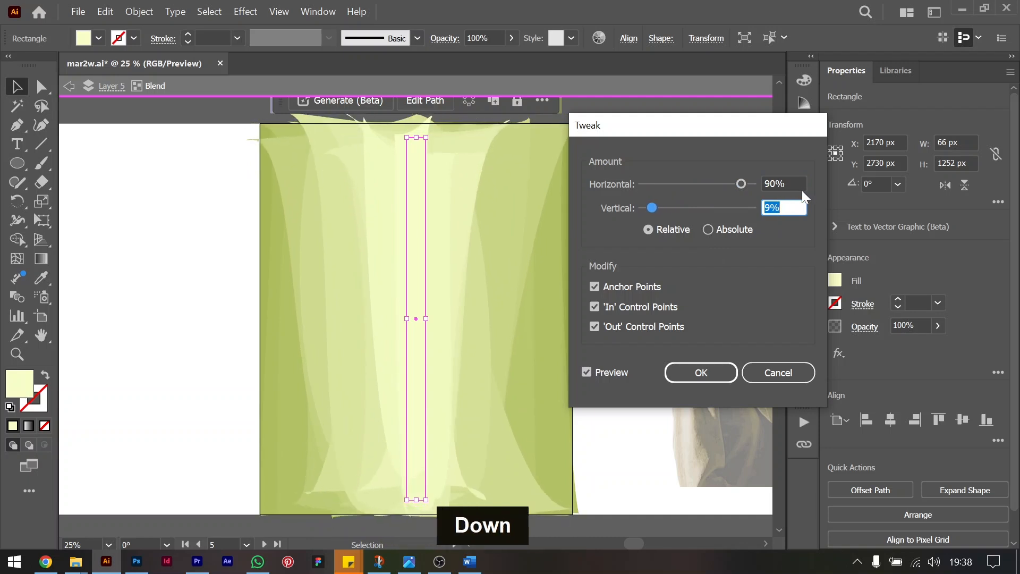
key("Up")
key("Up")
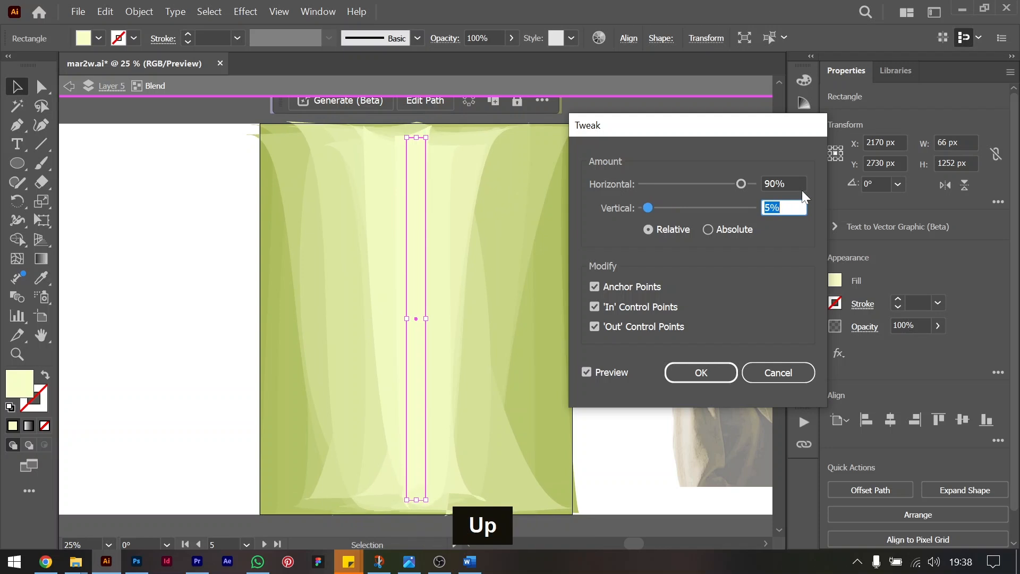
Set the Tweak effect's horizontal amount to 100%, apply it and exit the blend's isolation.
left_click(786, 182)
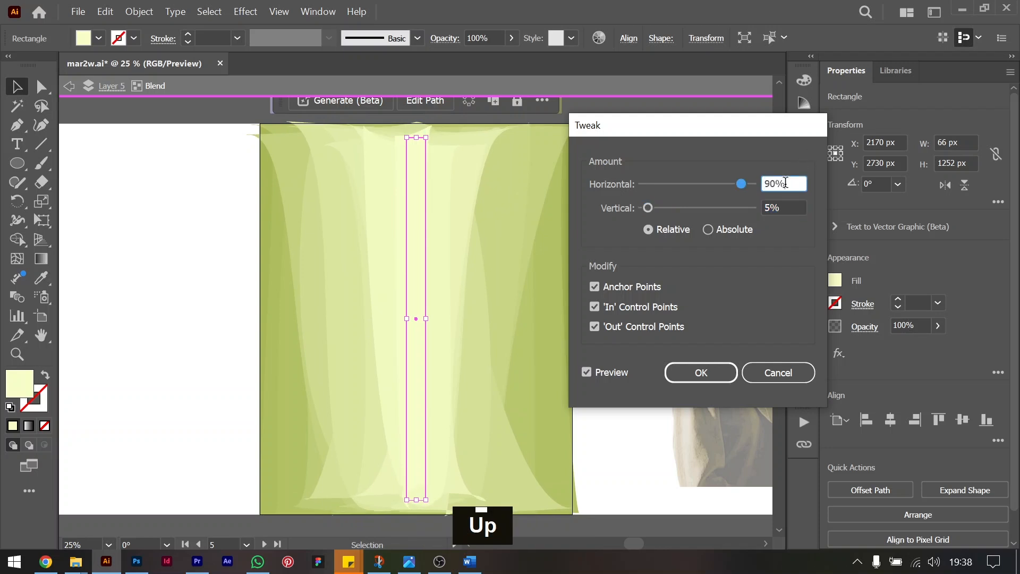
key("shift+Up")
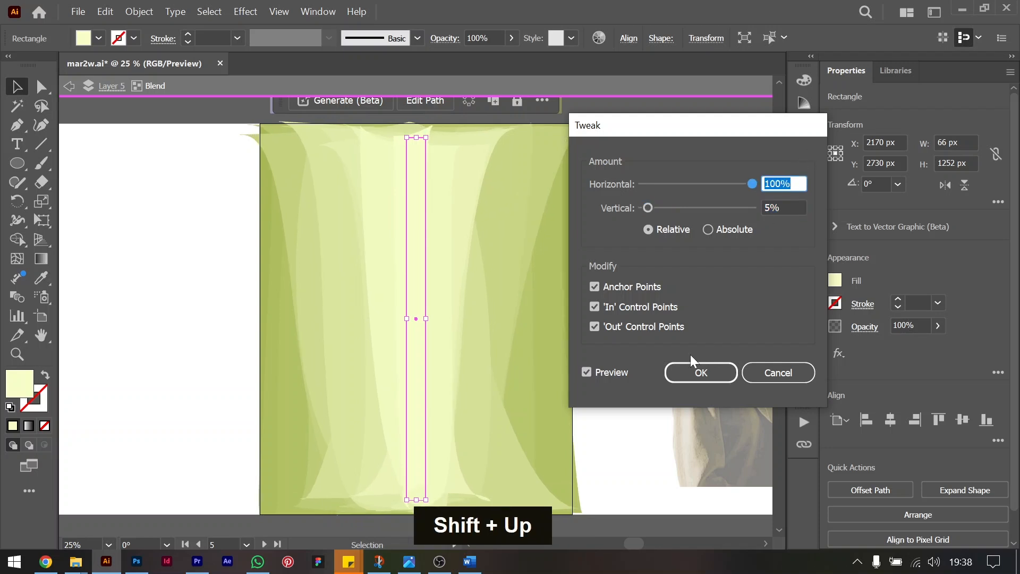
left_click(699, 372)
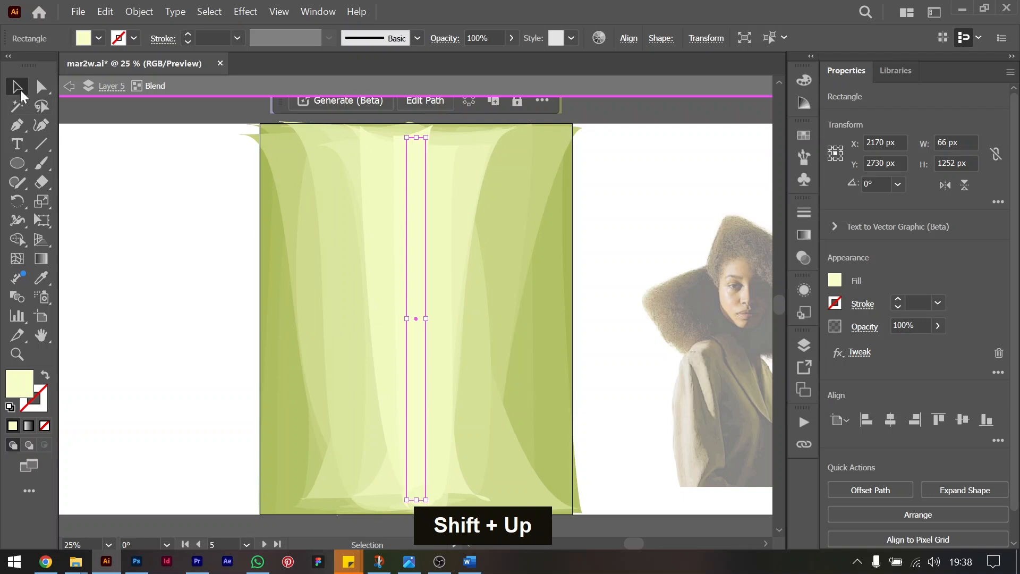
double_click(141, 232)
Move the white circular motif group from below the artboards onto the green blend background.
scroll(427, 291, "down", 3)
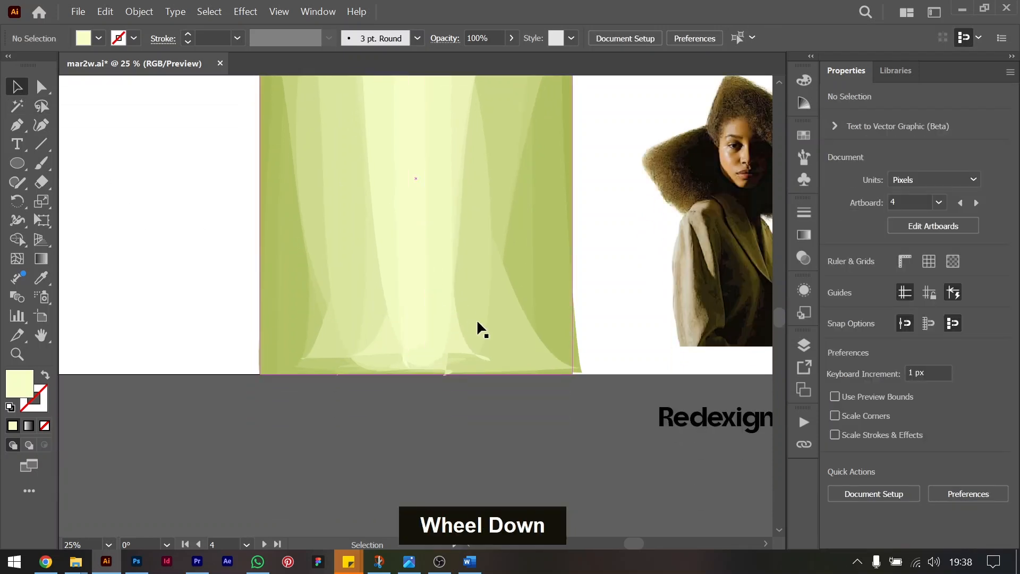
scroll(481, 328, "down", 5)
key("ctrl+minus")
key("ctrl+minus")
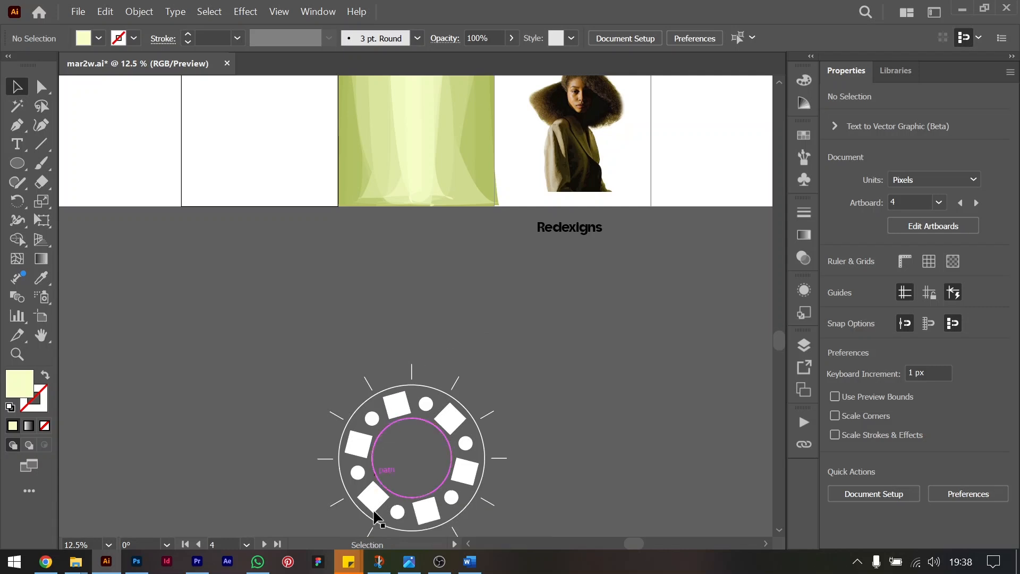
left_click(401, 411)
left_click_drag(401, 411, 224, 251)
scroll(451, 250, "up", 3)
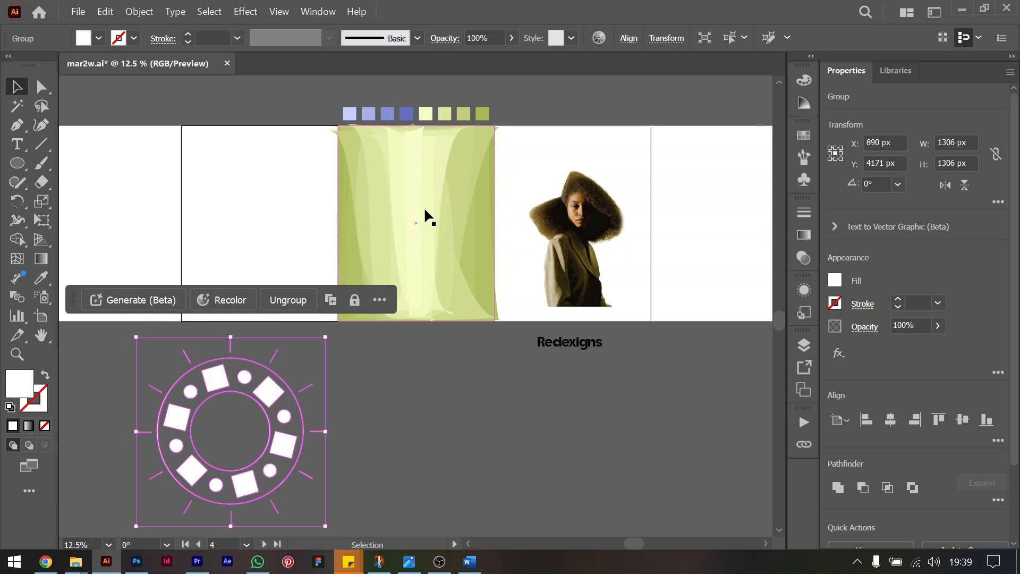
left_click_drag(266, 392, 454, 187)
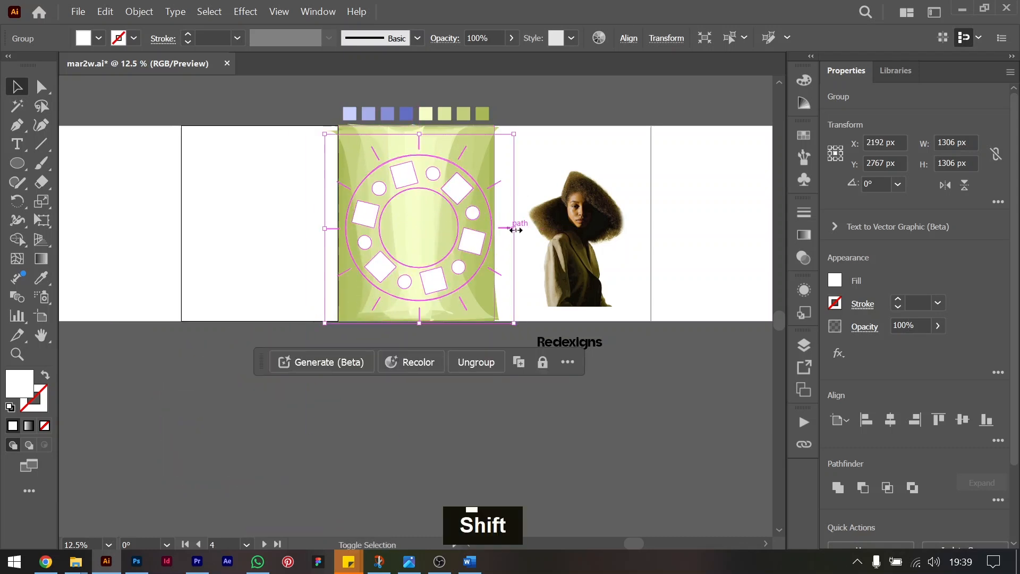
Scale the circular motif proportionally to about 834 px square and place it near the middle of the green background.
left_click_drag(517, 227, 439, 196)
key("ctrl+equal")
key("ctrl+equal")
key("ctrl+equal")
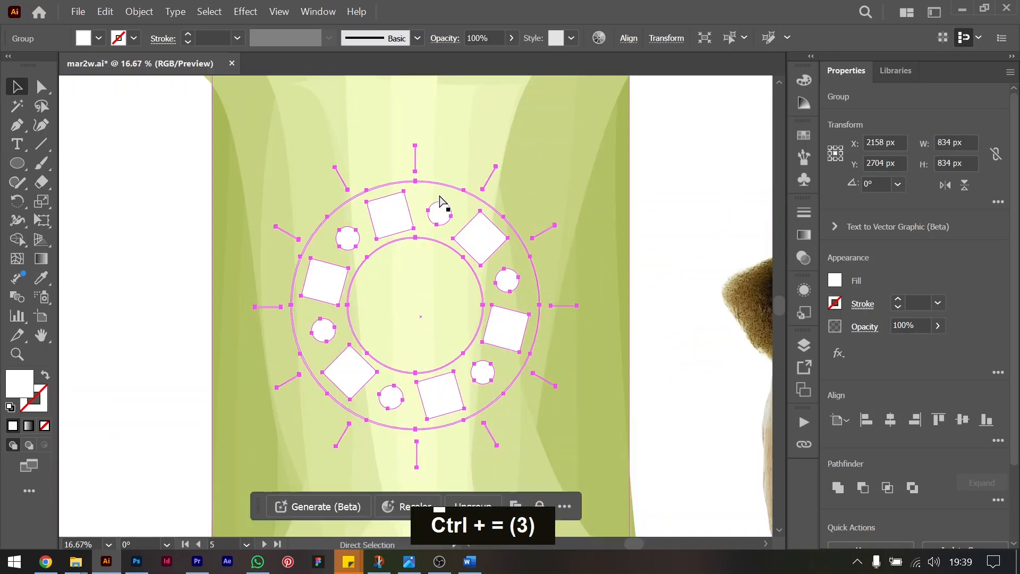
key("ctrl+minus")
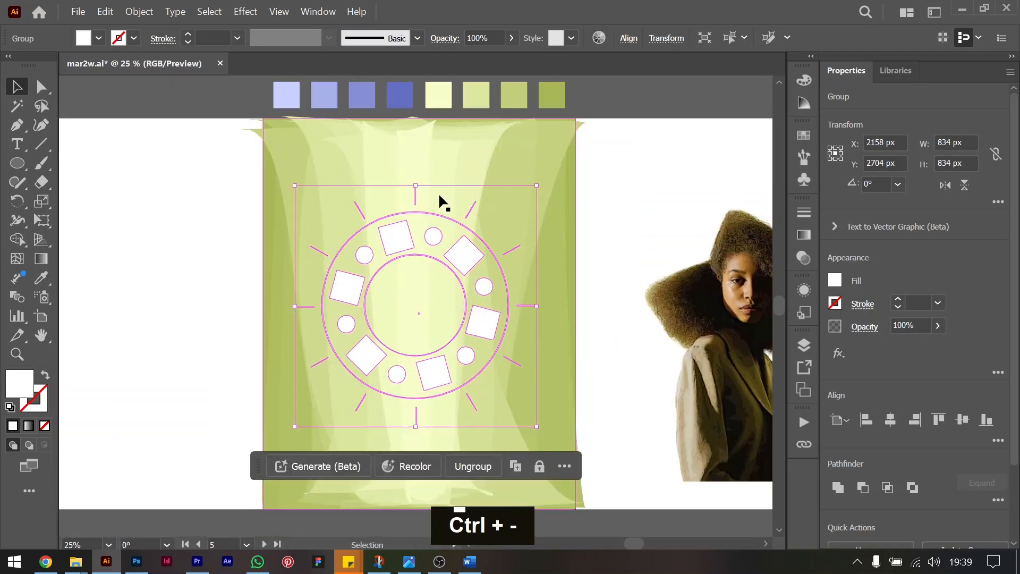
Apply a Gaussian Blur with a radius of 1 pixel to the circular motif.
left_click(839, 353)
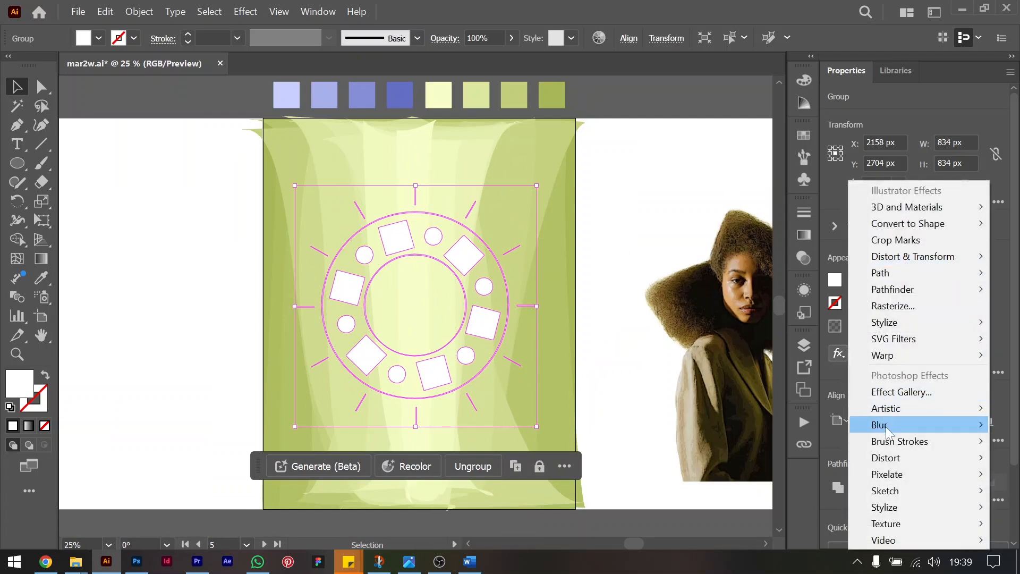
mouse_move(882, 425)
left_click(797, 427)
double_click(558, 261)
type("1")
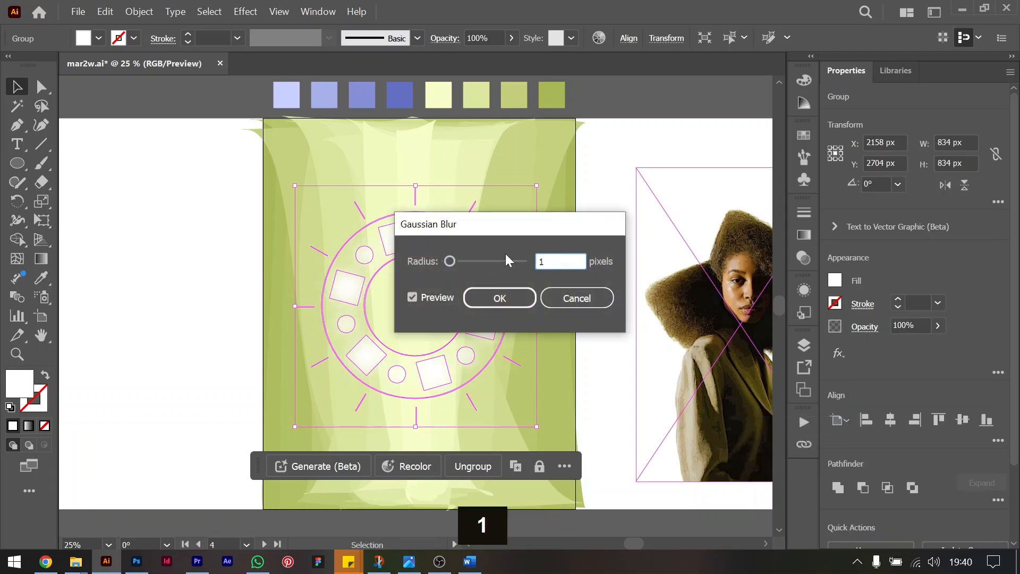
key("Return")
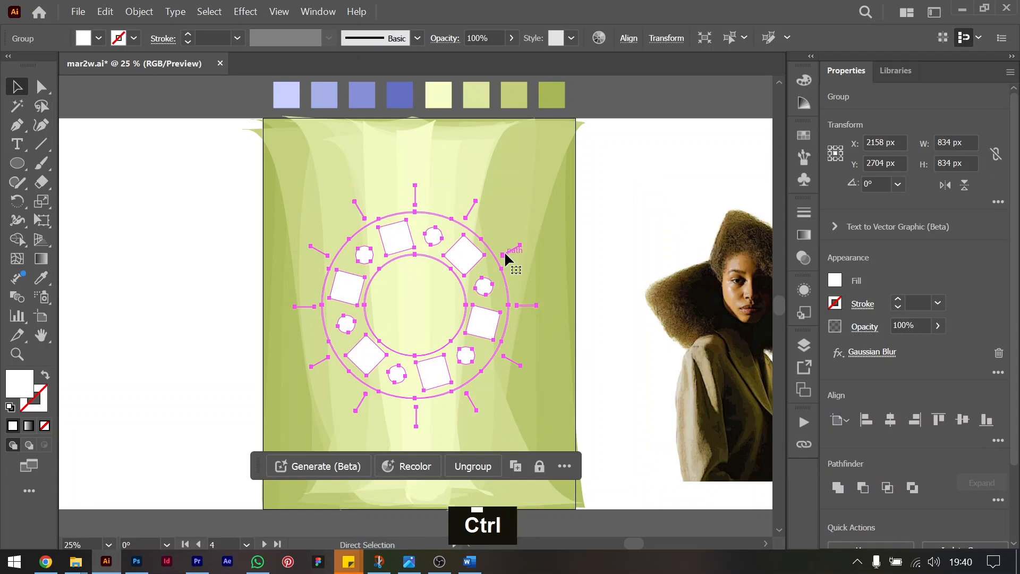
Duplicate the blurred motif in place and raise the copy's Gaussian Blur radius above 3 pixels.
key("ctrl+f")
key("ctrl+c")
left_click(875, 354)
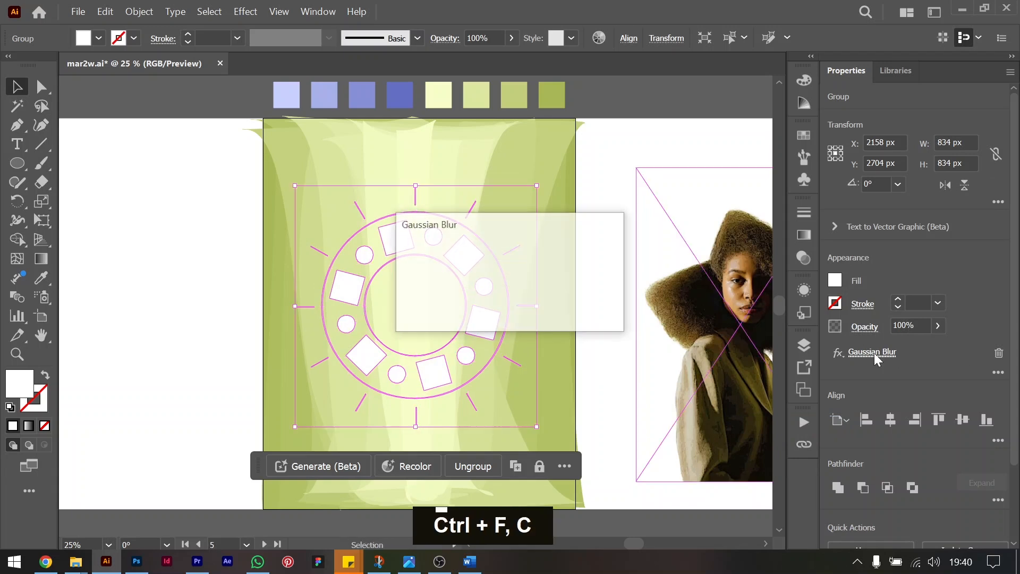
key("shift+Up")
key("shift+Up")
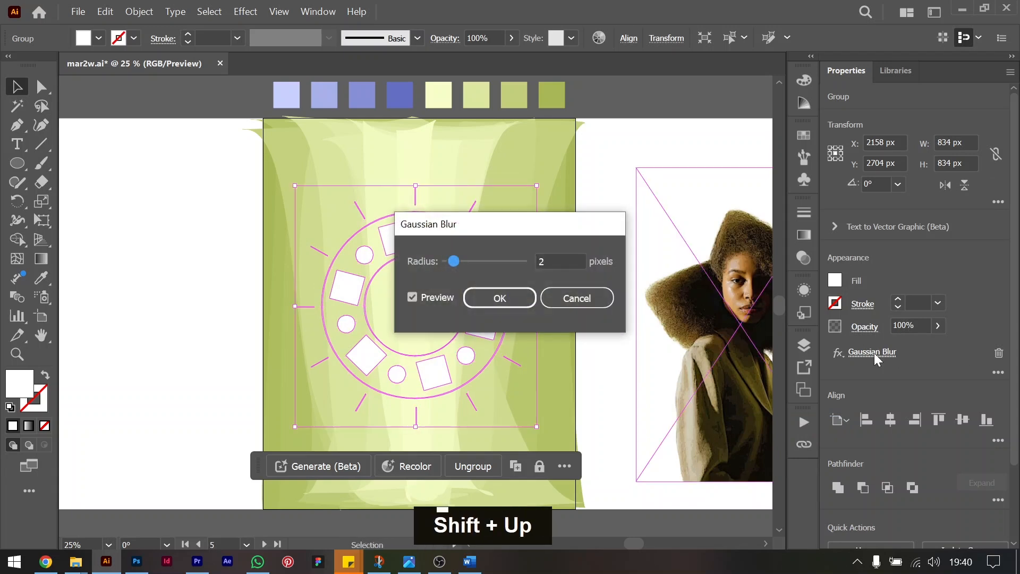
left_click(561, 262)
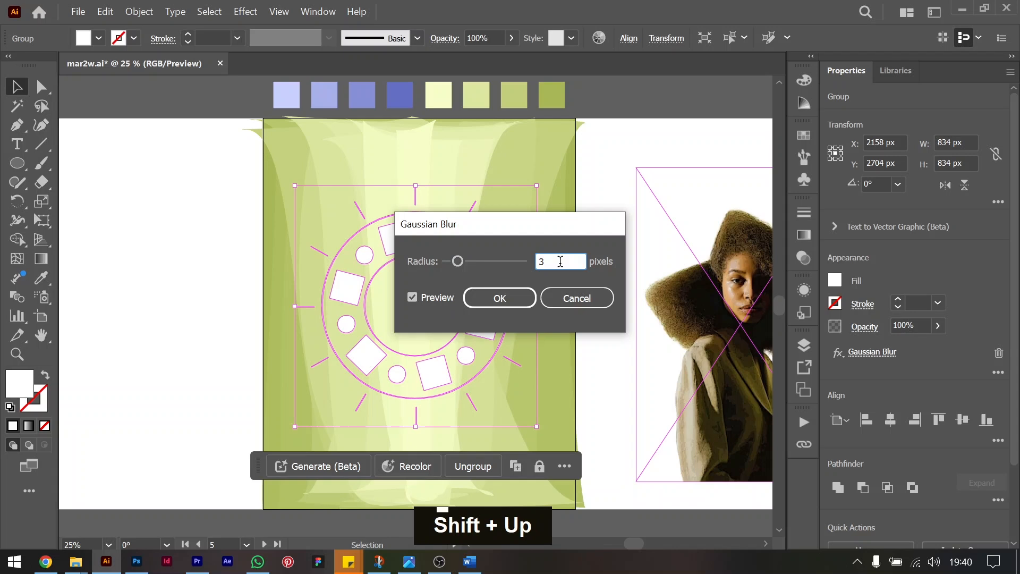
key("shift+Up")
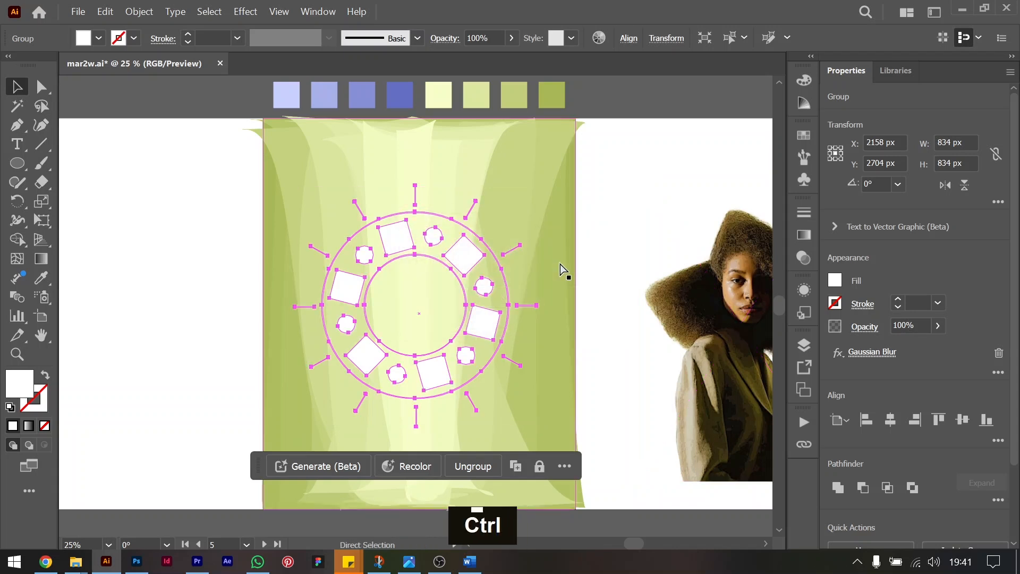
Duplicate the motif in place again and set the new copy's Gaussian Blur radius to 20 pixels.
key("ctrl+c")
key("ctrl+f")
key("ctrl+c")
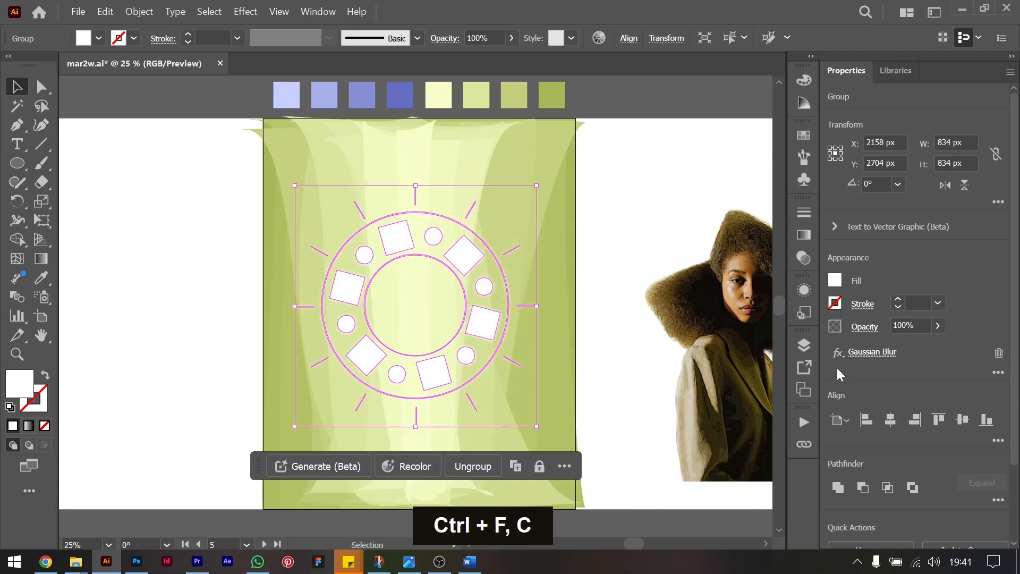
left_click(863, 356)
key("shift+Up")
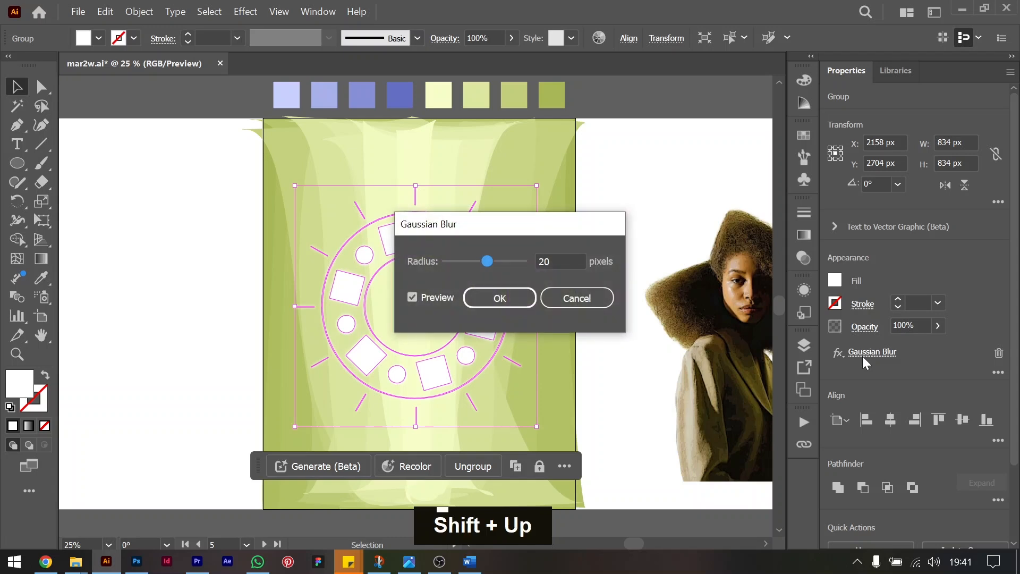
key("Return")
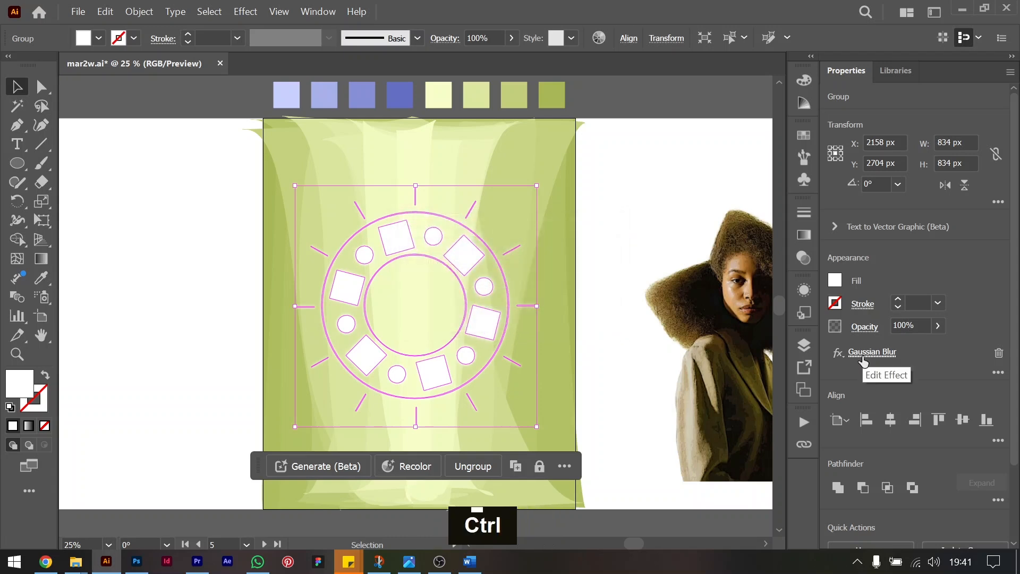
Add another in-place copy of the motif with its Gaussian Blur radius set to 30 pixels.
key("ctrl+c")
key("ctrl+f")
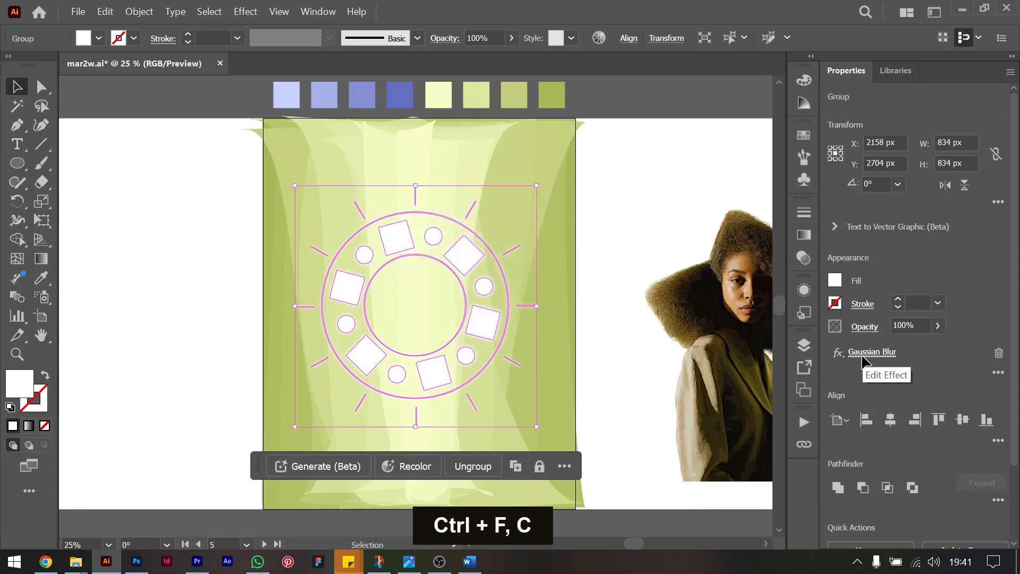
left_click(881, 351)
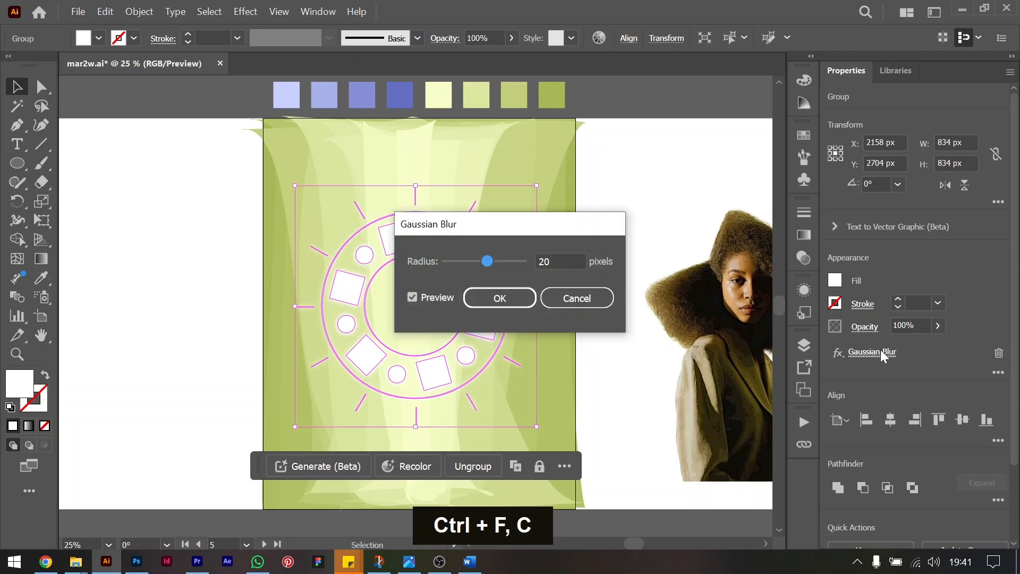
key("shift+Up")
key("Return")
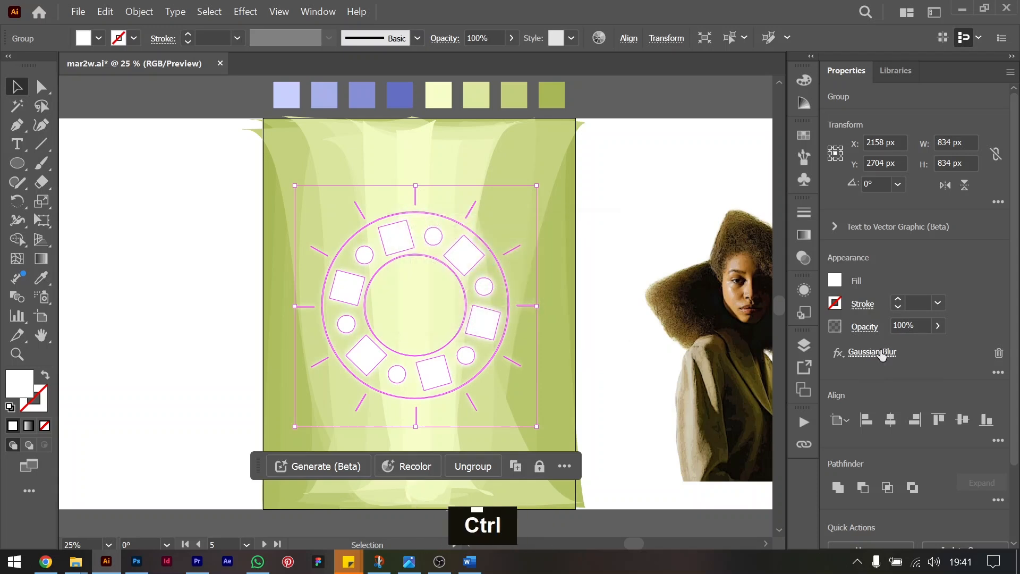
scroll(492, 253, "up", 1)
left_click(854, 350)
key("Escape")
key("Escape")
Duplicate the motif in place once more, raise the copy's Gaussian Blur radius above 30 pixels and deselect it.
key("ctrl")
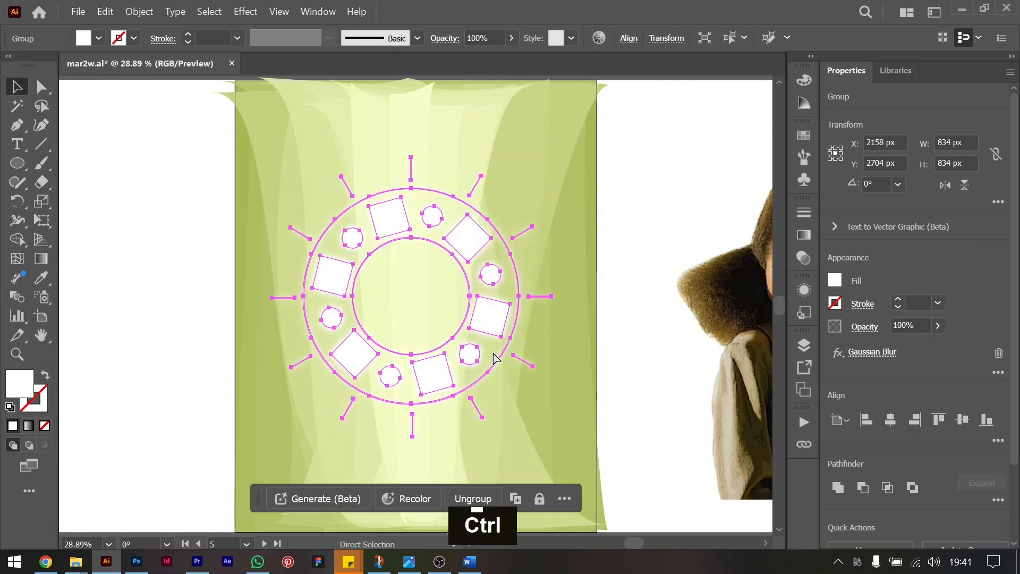
key("ctrl+c")
key("ctrl+f")
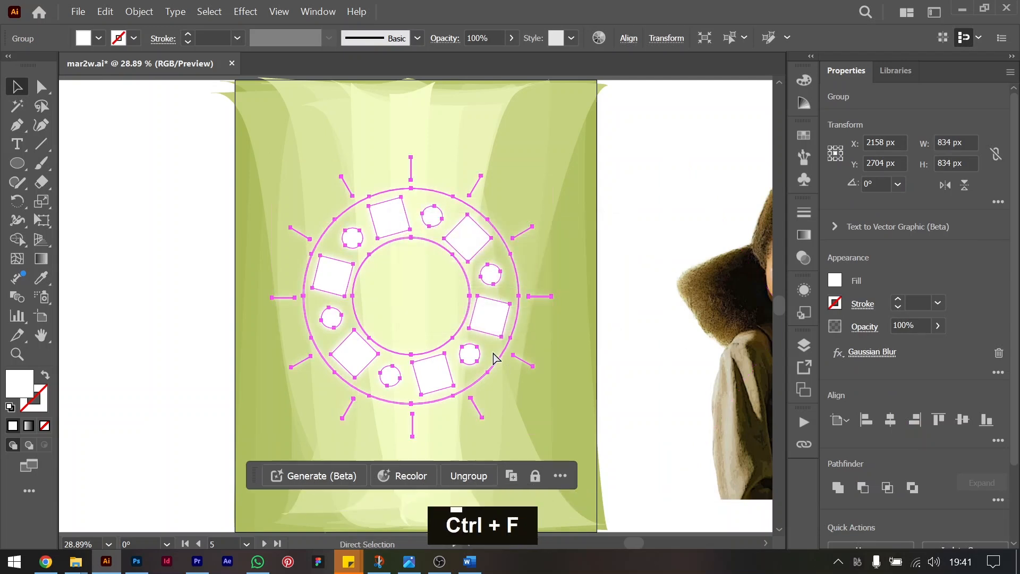
left_click(862, 351)
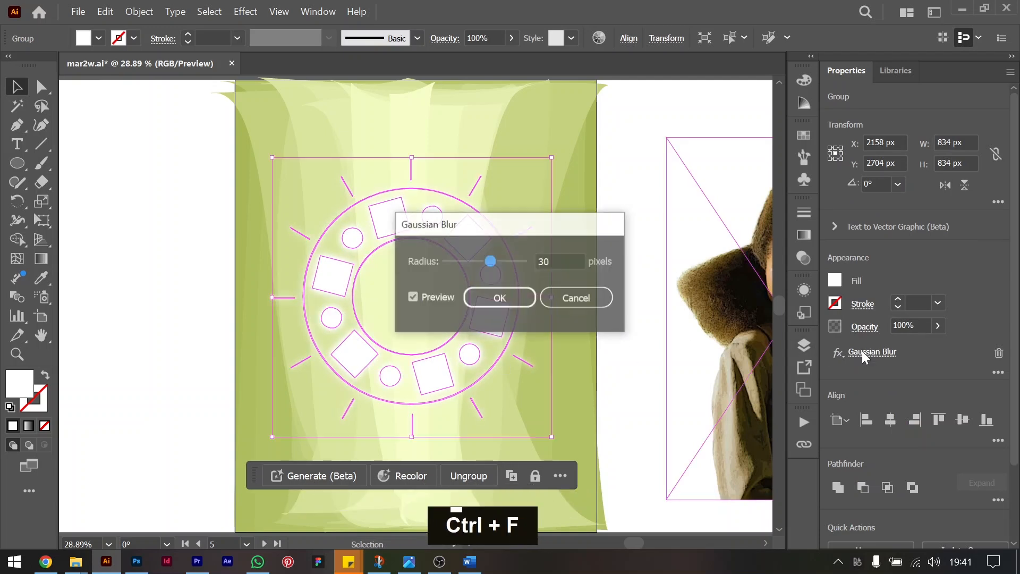
key("shift+Up")
key("Return")
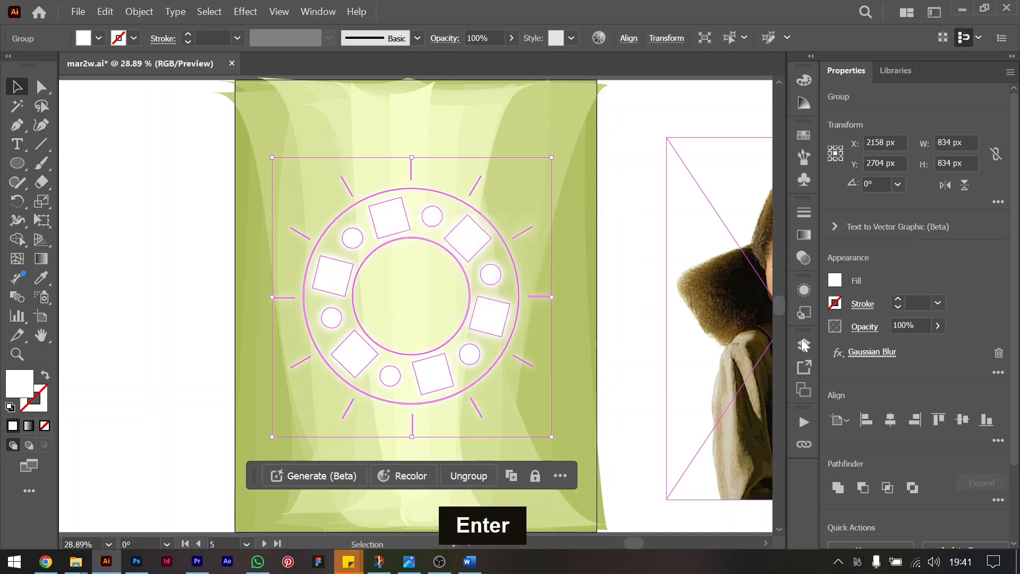
left_click(627, 205)
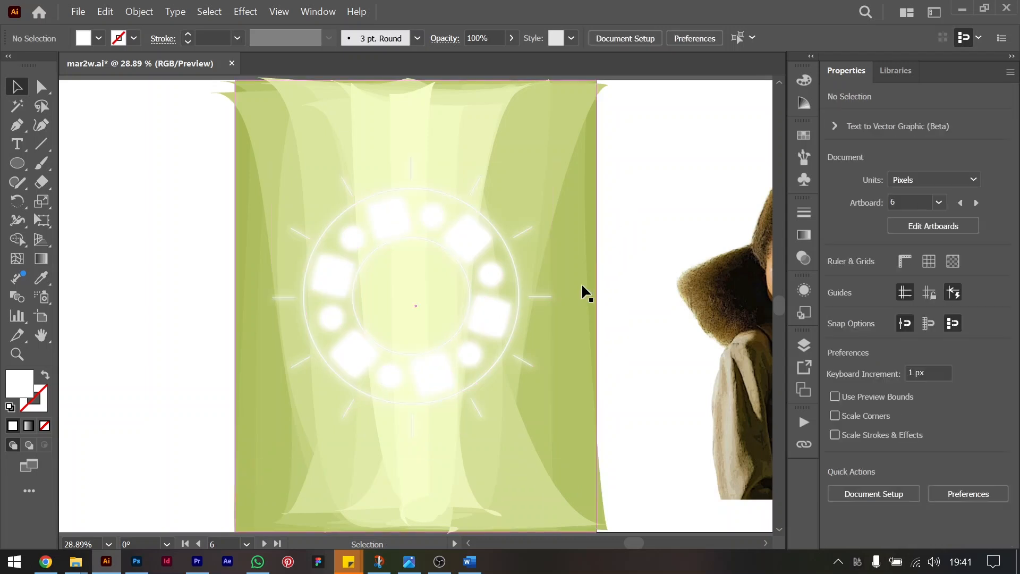
Group all the stacked motif copies without the background and align the group to the artboard's horizontal and vertical centers.
key("ctrl+minus")
left_click_drag(213, 200, 533, 376)
left_click(281, 187, "shift")
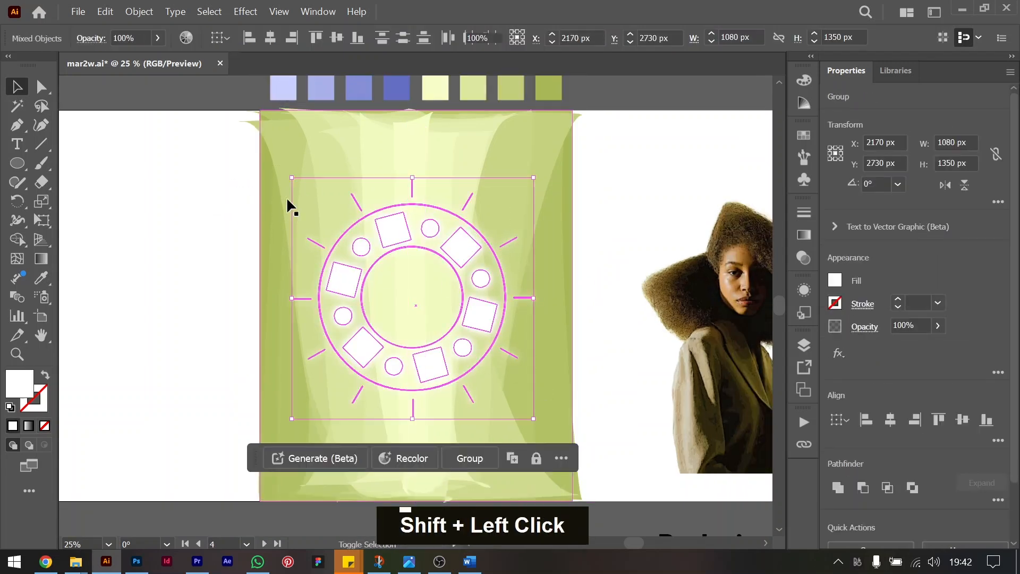
key("ctrl")
key("ctrl+g")
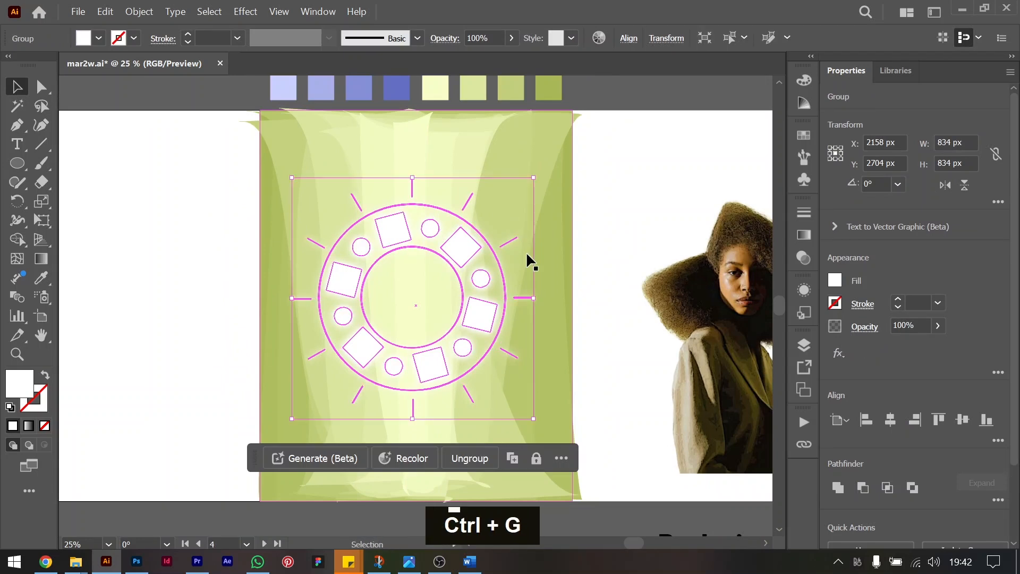
left_click(892, 419)
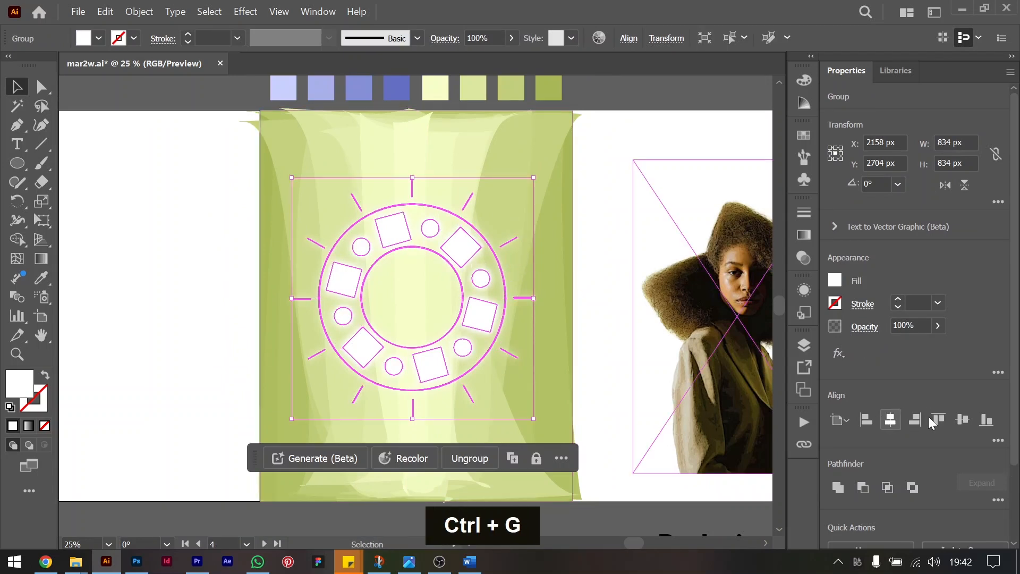
left_click(963, 420)
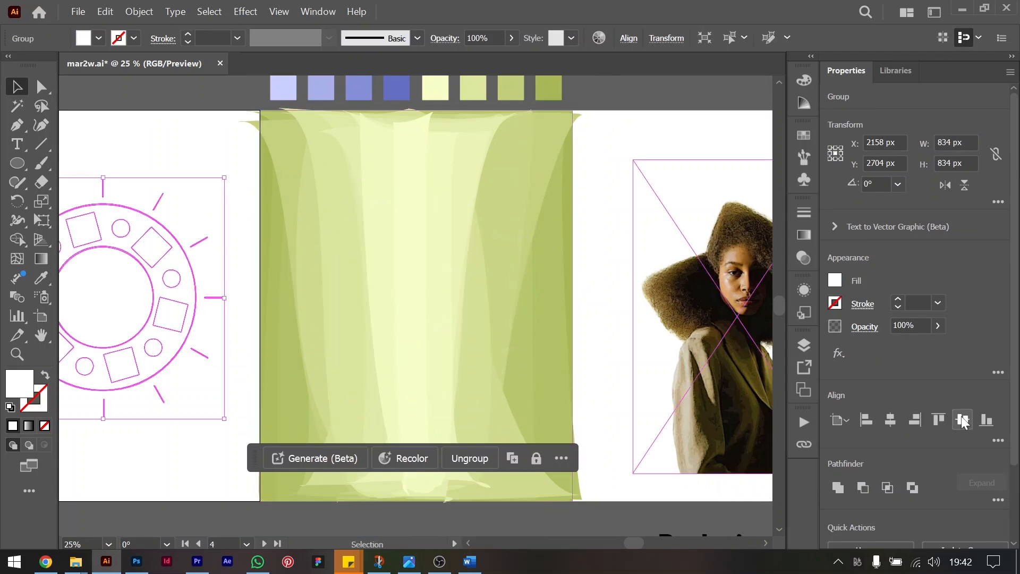
Undo the motif's latest artboard alignment and the grouping of its copies.
key("ctrl+z")
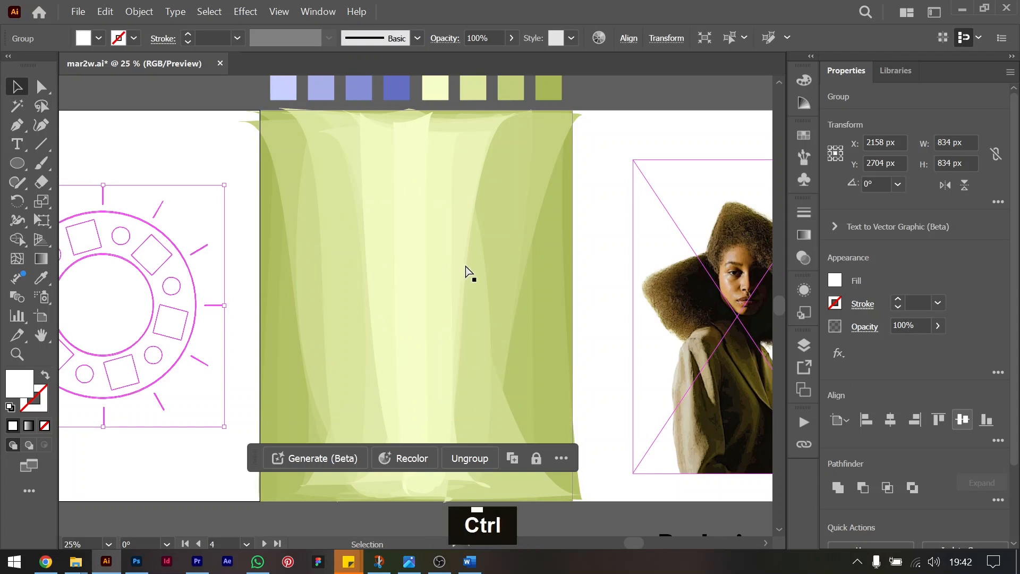
key("ctrl+z")
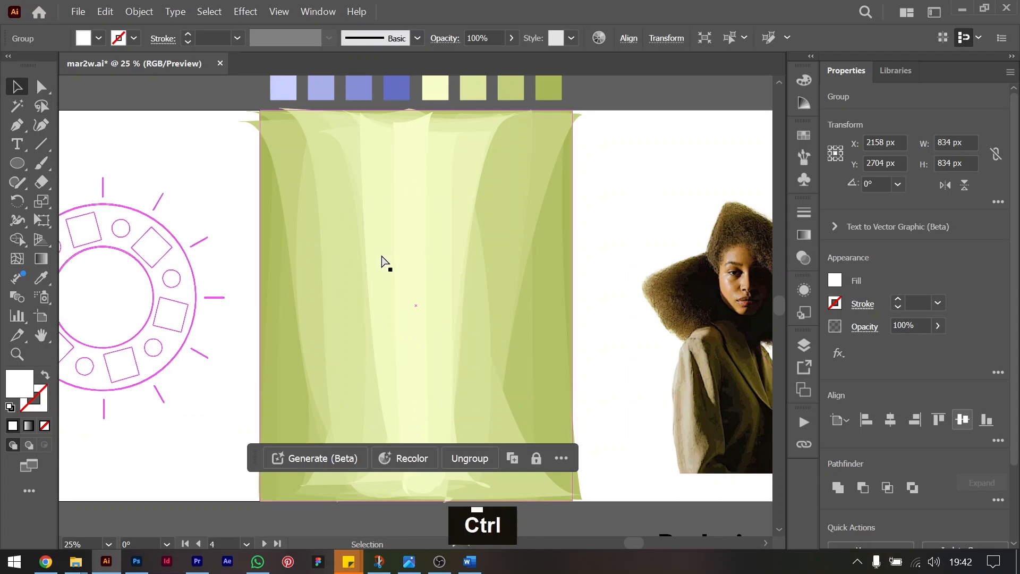
key("ctrl+z")
key("ctrl+z")
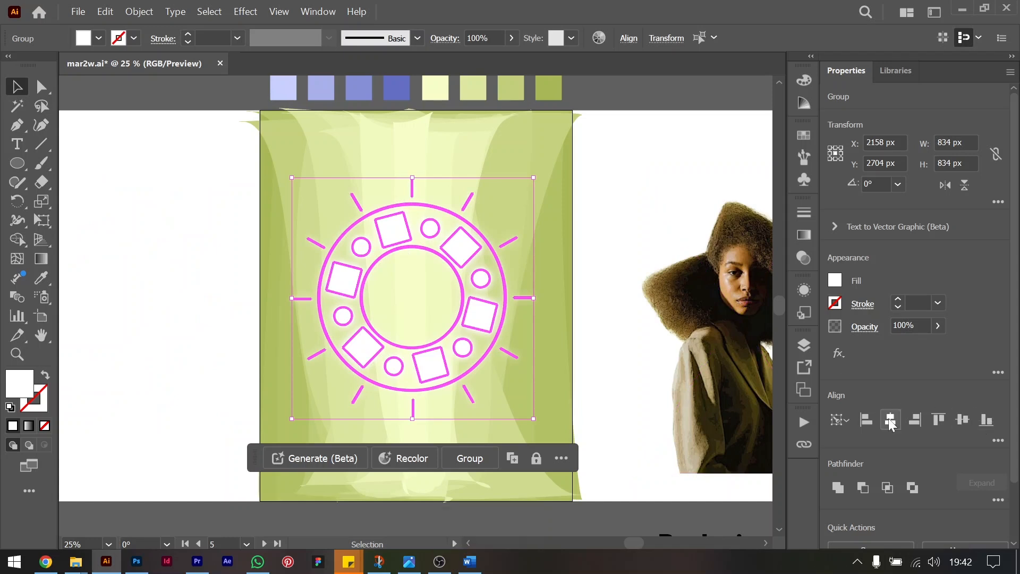
Place the portrait cut-out over the motif on the artboard and bring it to the front.
left_click(721, 319)
left_click_drag(720, 320, 399, 367)
key("ctrl+shift+bracketright")
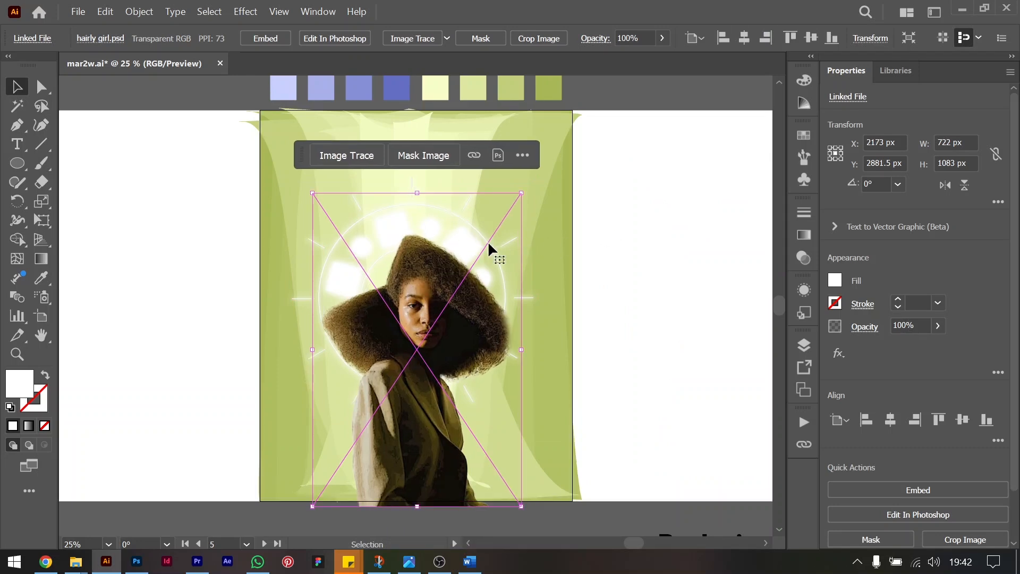
Try moving a motif copy off the artboard, and undo the move.
left_click(527, 248)
key("ctrl+z")
key("ctrl+z")
left_click_drag(471, 249, 206, 230)
key("ctrl+z")
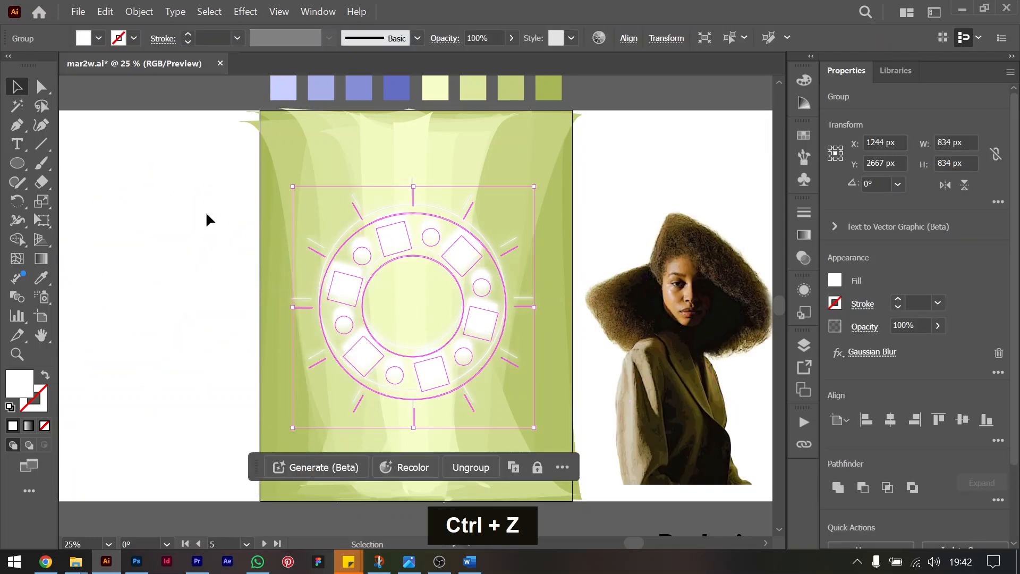
Align the selected motif copies to each other's horizontal and vertical centers and group them.
left_click(534, 393, "shift")
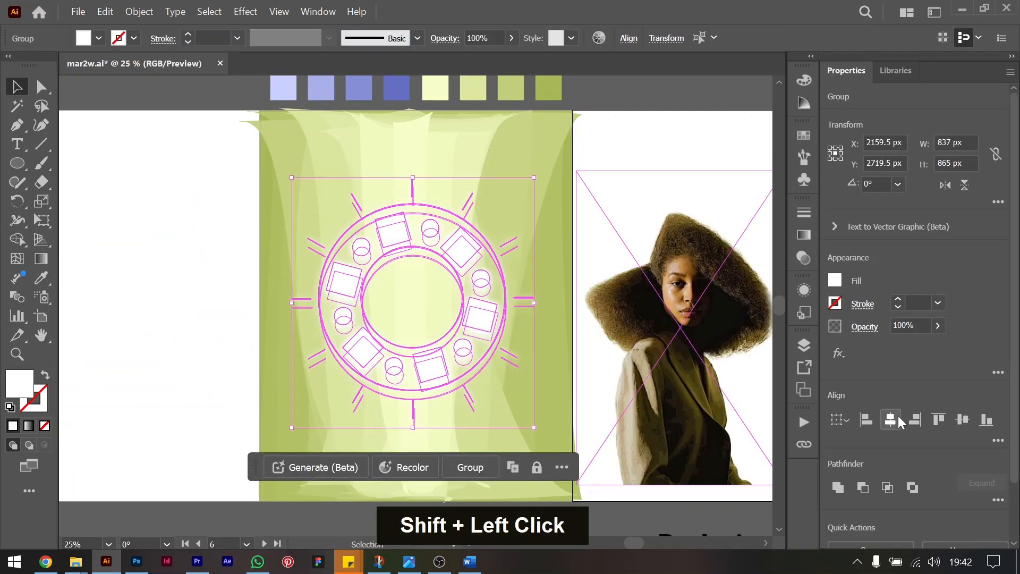
left_click(962, 419)
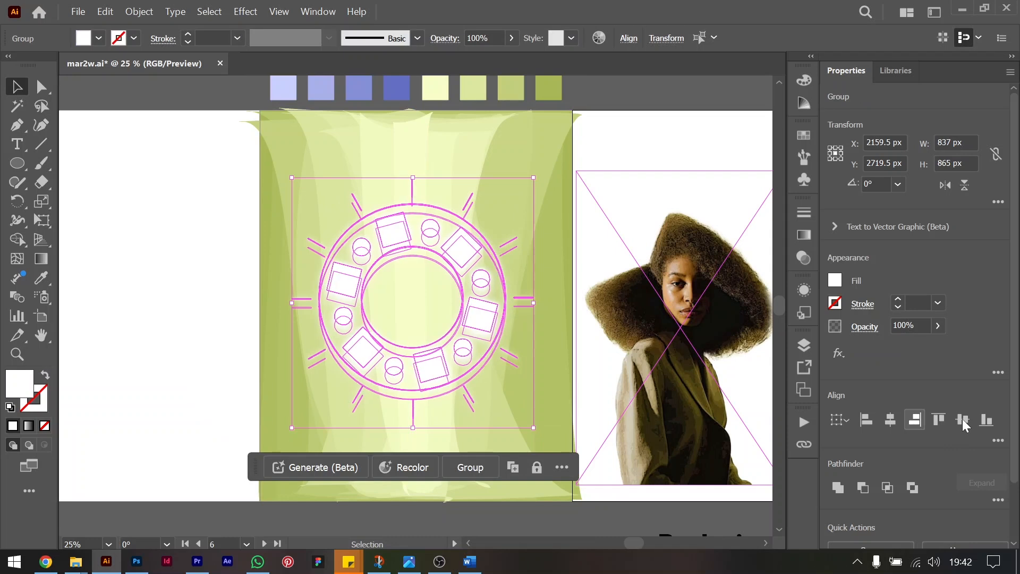
left_click(962, 418)
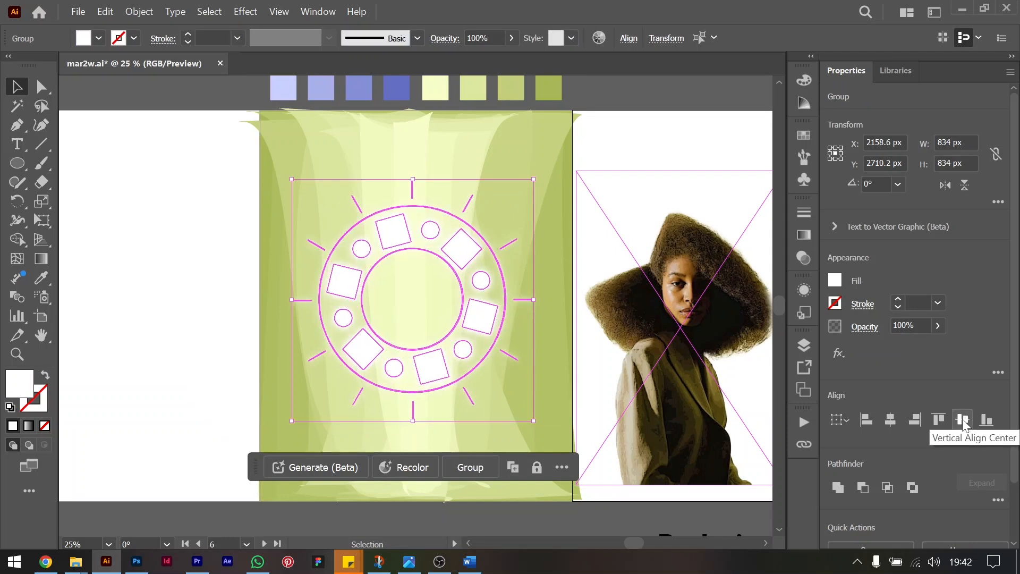
key("ctrl+g")
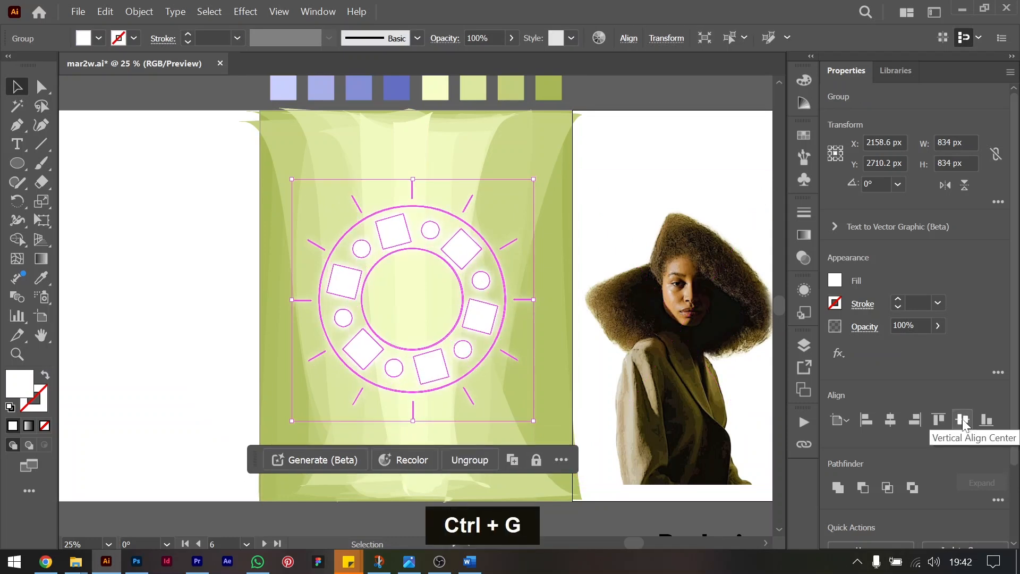
Move the motif group off the artboard and place the portrait over the background, enlarged to about 798 × 1197 px.
left_click_drag(457, 245, 191, 451)
left_click_drag(700, 337, 427, 349)
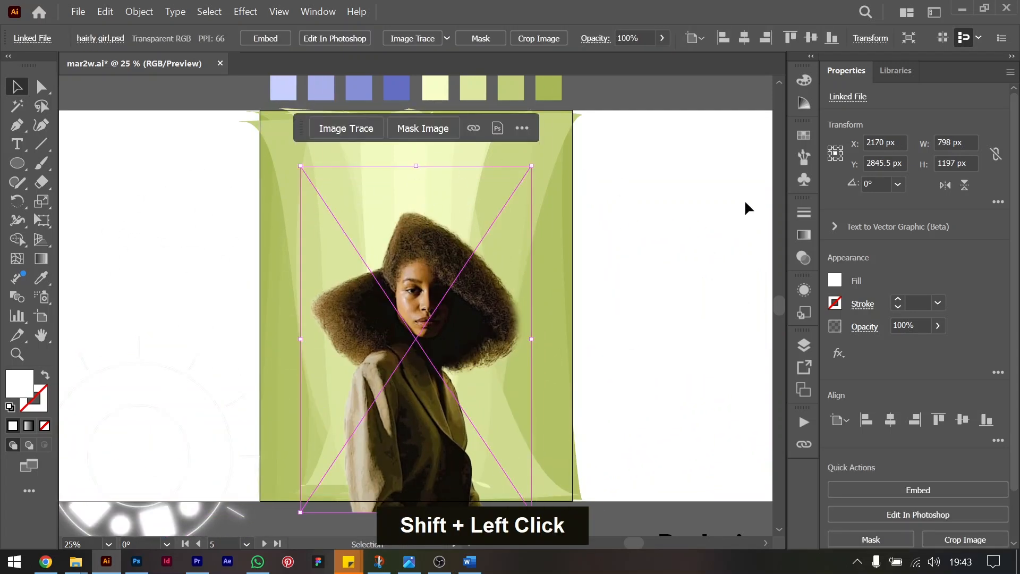
left_click(745, 203)
Paste a separate copy of the blend's central pale-yellow strip onto the artboard and fill it with white.
left_click(415, 149)
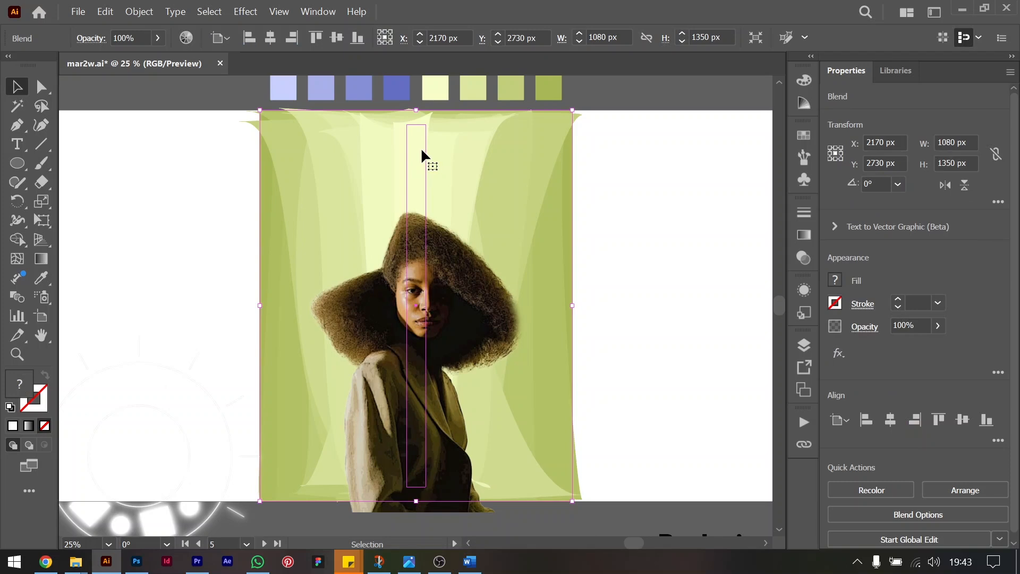
double_click(420, 147)
key("ctrl+c")
double_click(616, 248)
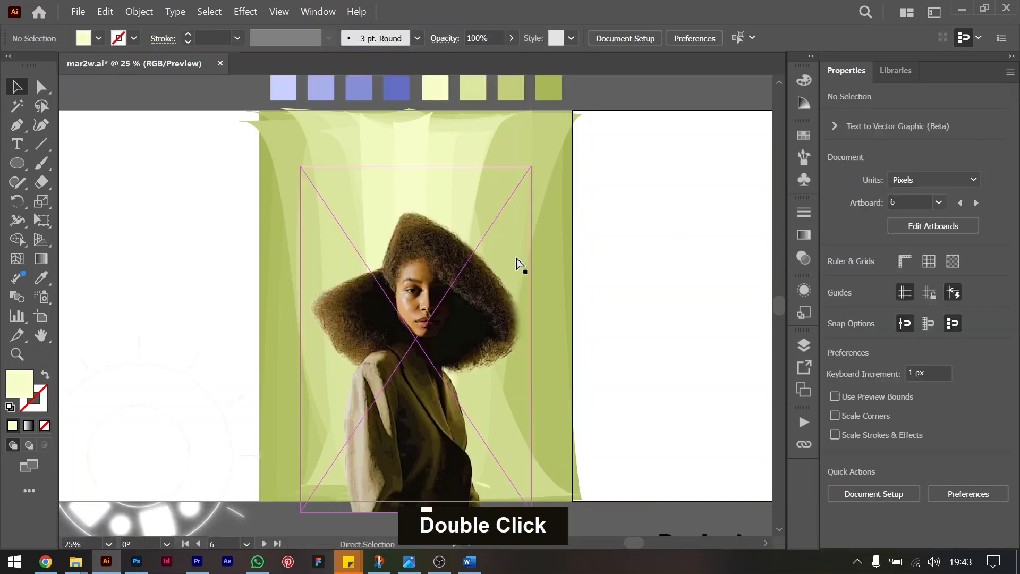
key("ctrl+v")
left_click_drag(418, 272, 418, 282)
left_click(835, 280)
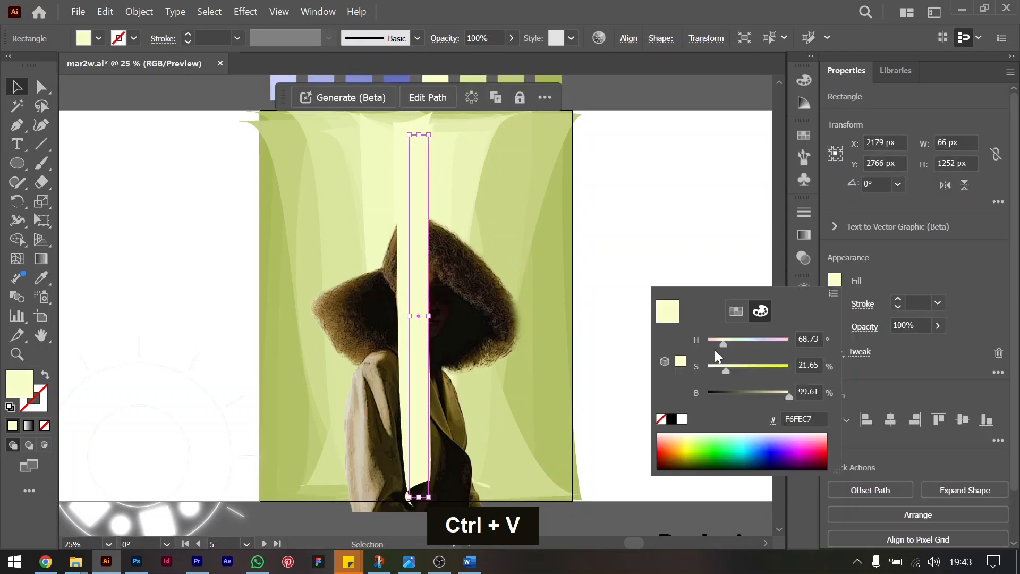
left_click(682, 420)
Position the white strip over the blend's central strip and move the portrait beside the artboard.
double_click(422, 210)
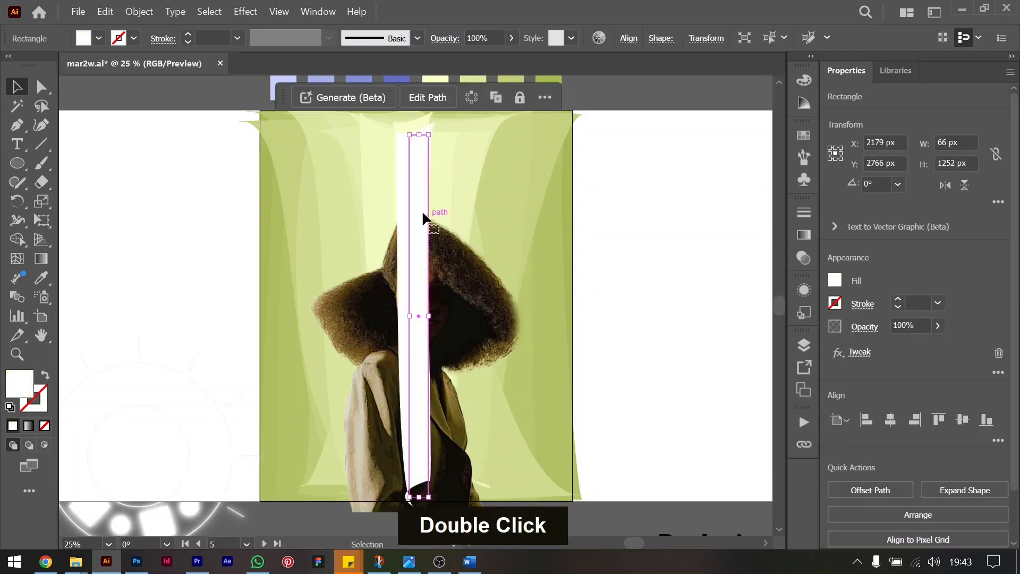
left_click_drag(410, 180, 407, 174)
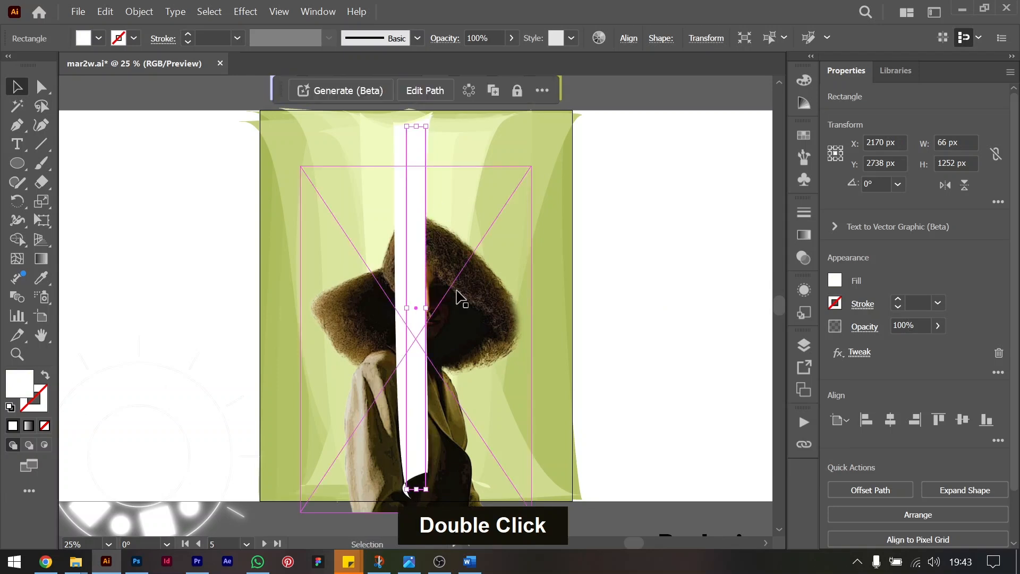
left_click_drag(456, 297, 716, 304)
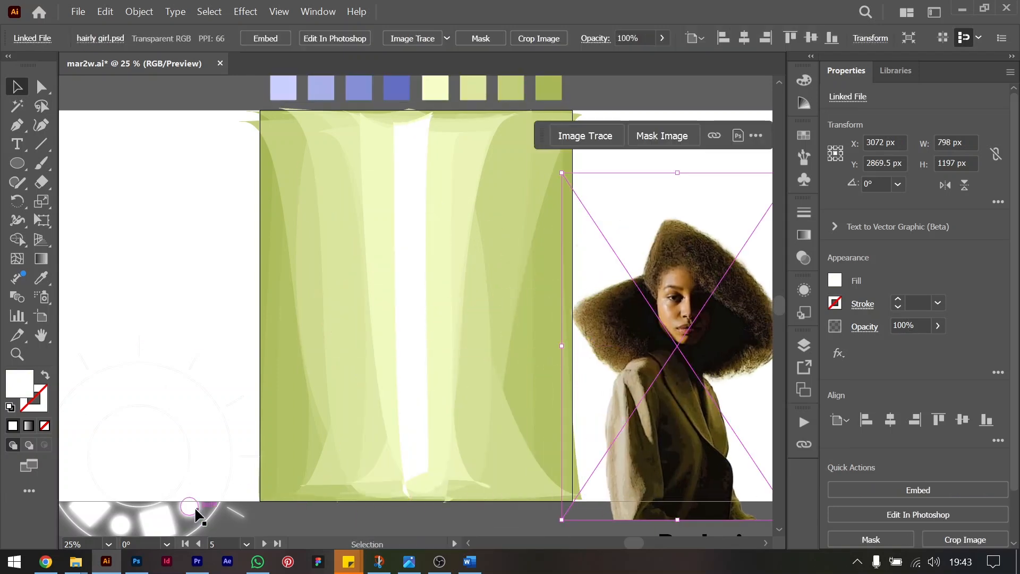
Expand the appearance of the white strip to turn its Tweak effect into a real path.
left_click(408, 242)
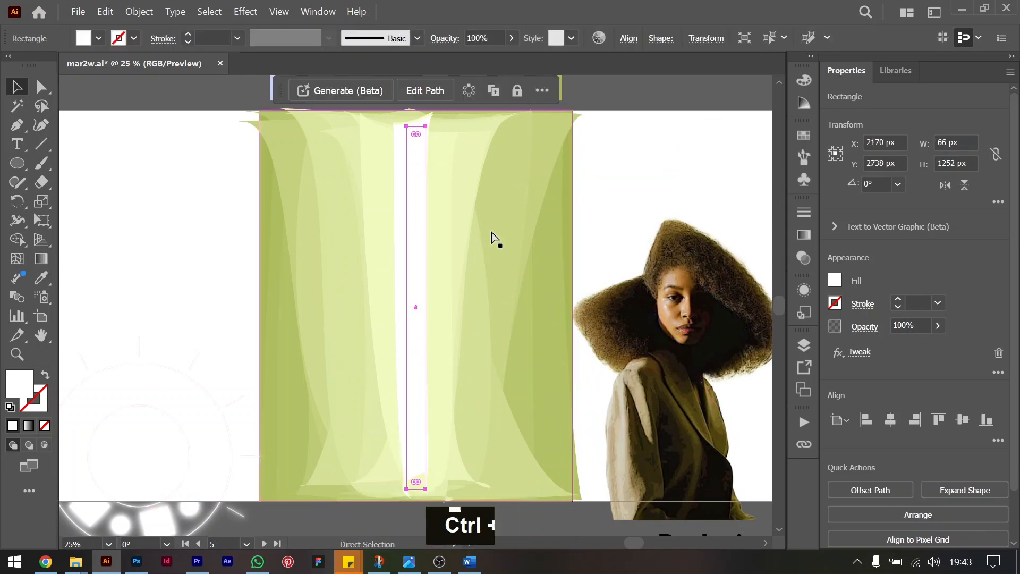
key("ctrl+c")
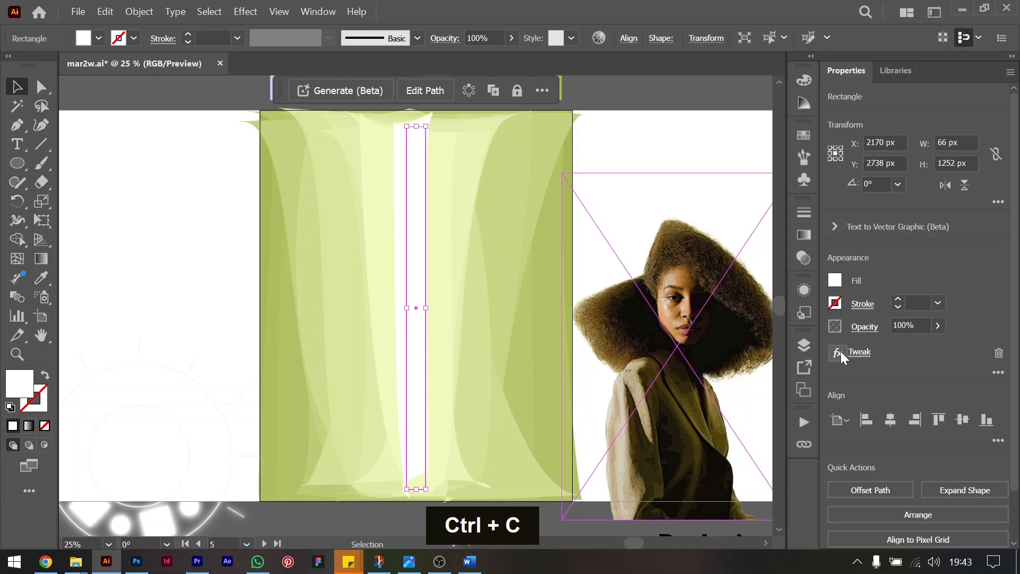
left_click(840, 351)
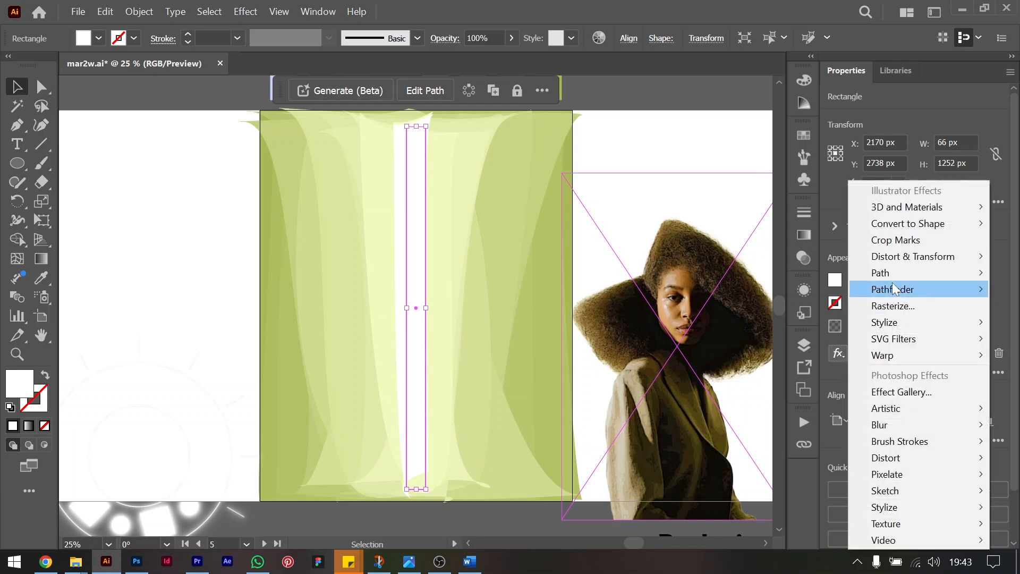
left_click(841, 197)
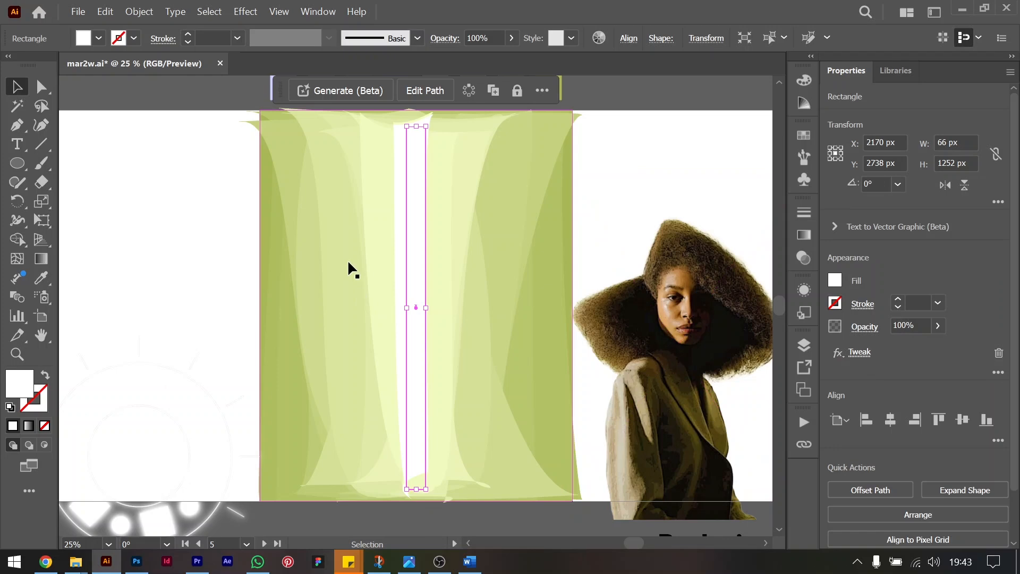
left_click(138, 11)
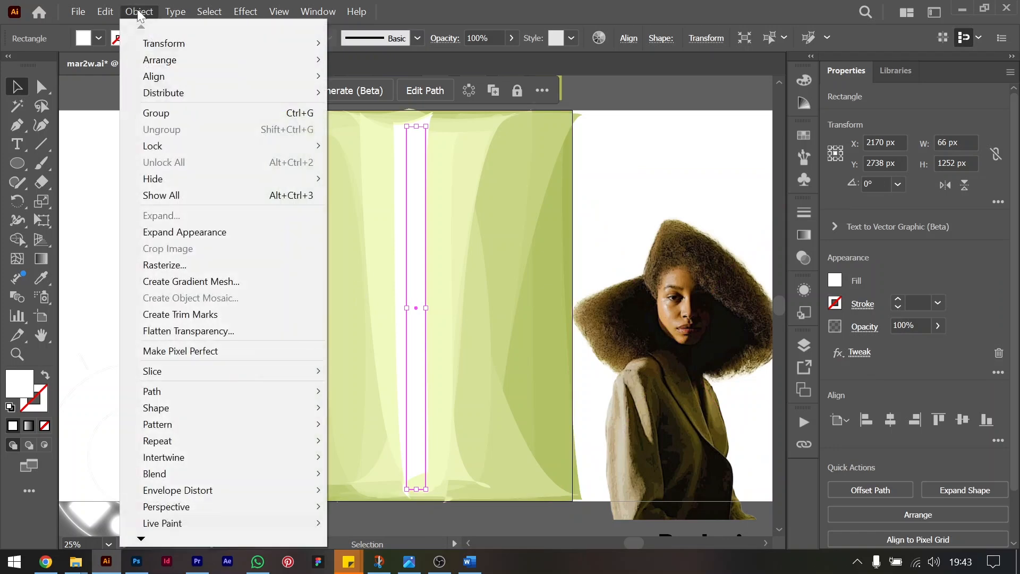
left_click(194, 232)
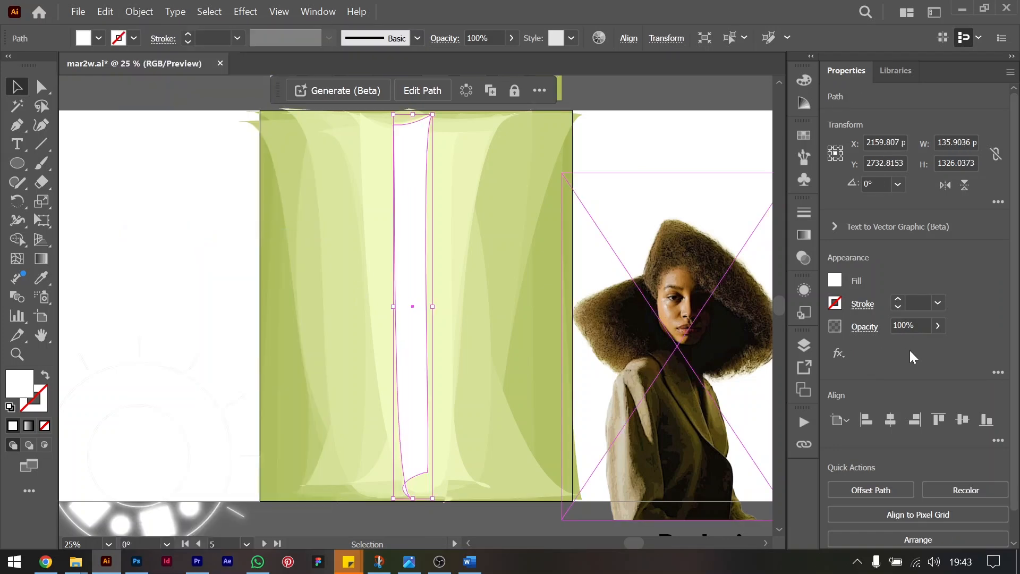
Apply a Gaussian Blur with a radius of 2 pixels to the expanded white strip.
left_click(840, 354)
mouse_move(903, 424)
left_click(808, 428)
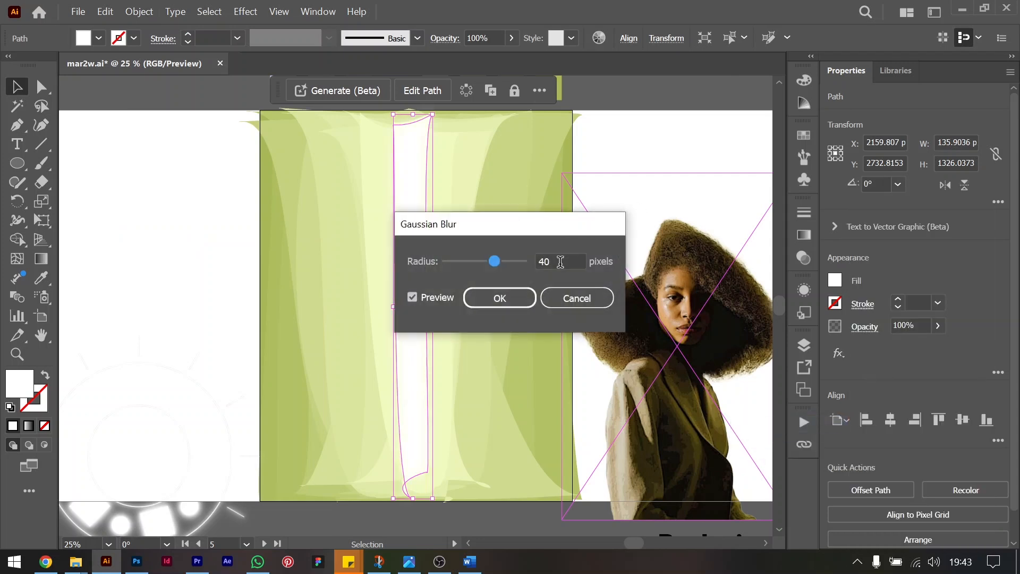
left_click_drag(561, 261, 512, 260)
type("5")
key("Return")
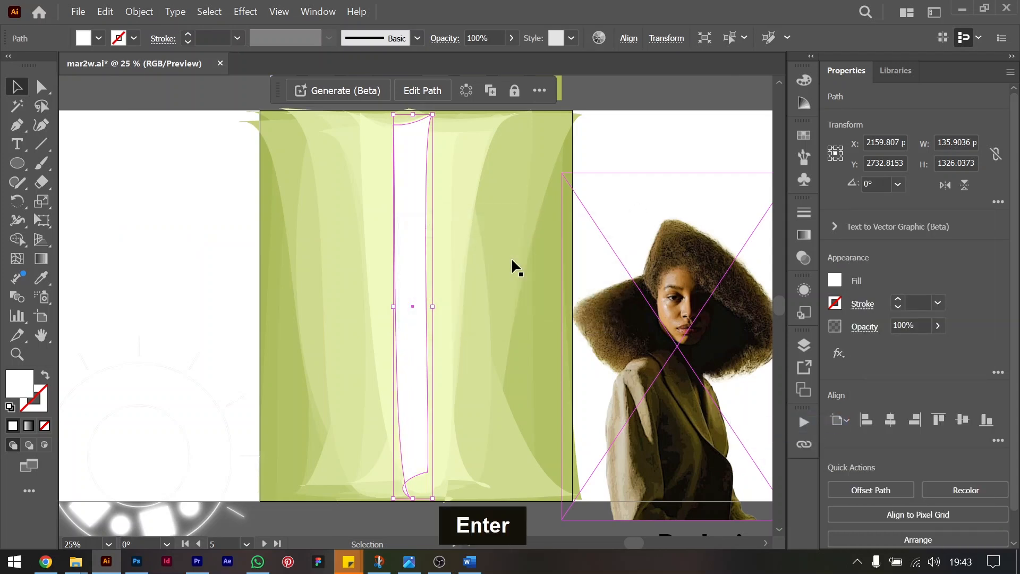
Duplicate the white strip in place, enlarge the copy to about 154 × 1506 px and raise its Gaussian Blur radius above 2 pixels.
key("ctrl")
key("ctrl+f")
left_click_drag(430, 305, 437, 307)
left_click(883, 355)
key("shift+Up")
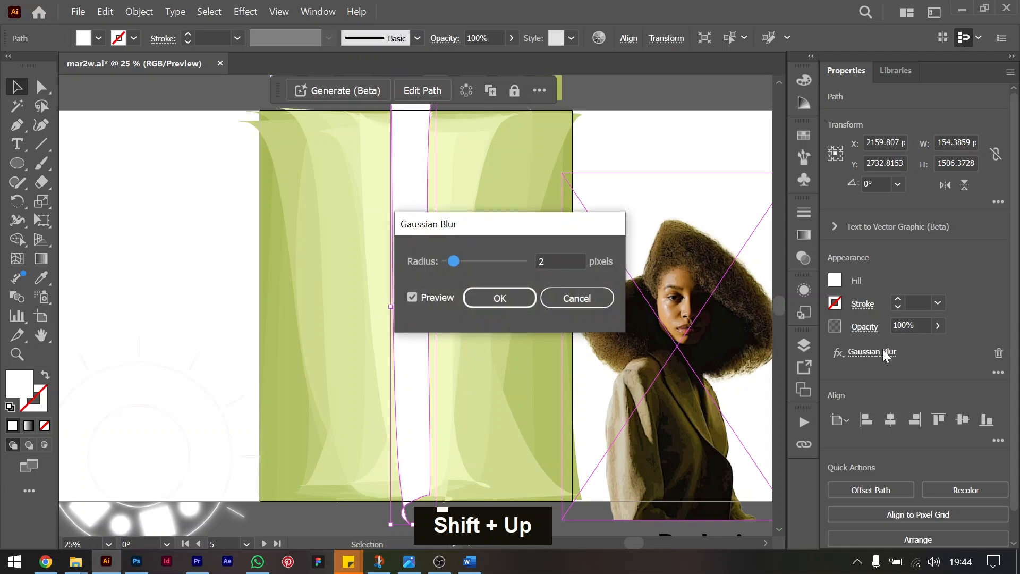
key("Return")
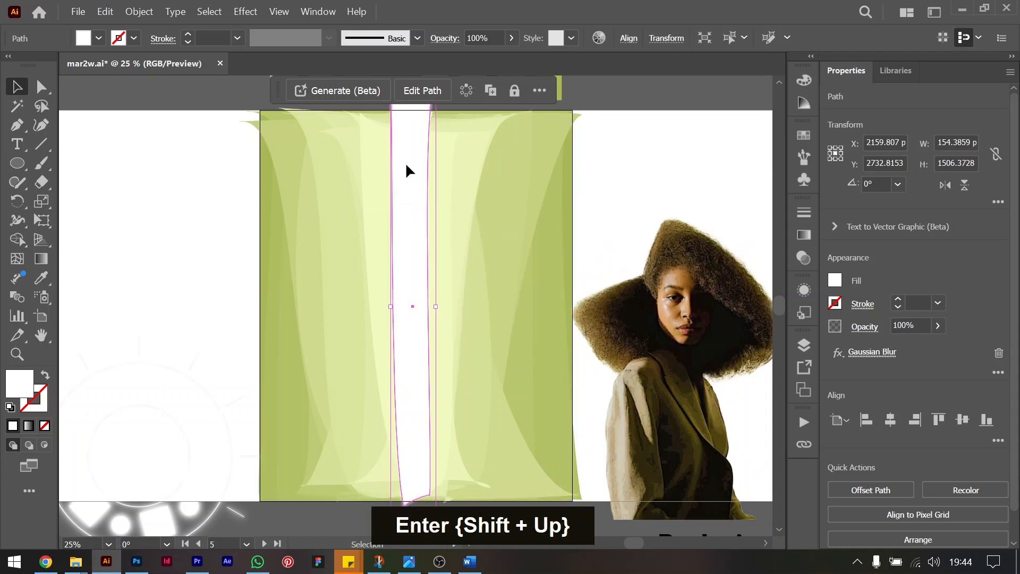
Add another in-place strip copy, enlarge it to about 170 × 1662 px and set its Gaussian Blur radius to 20 pixels.
left_click(428, 220, "ctrl")
key("ctrl+c")
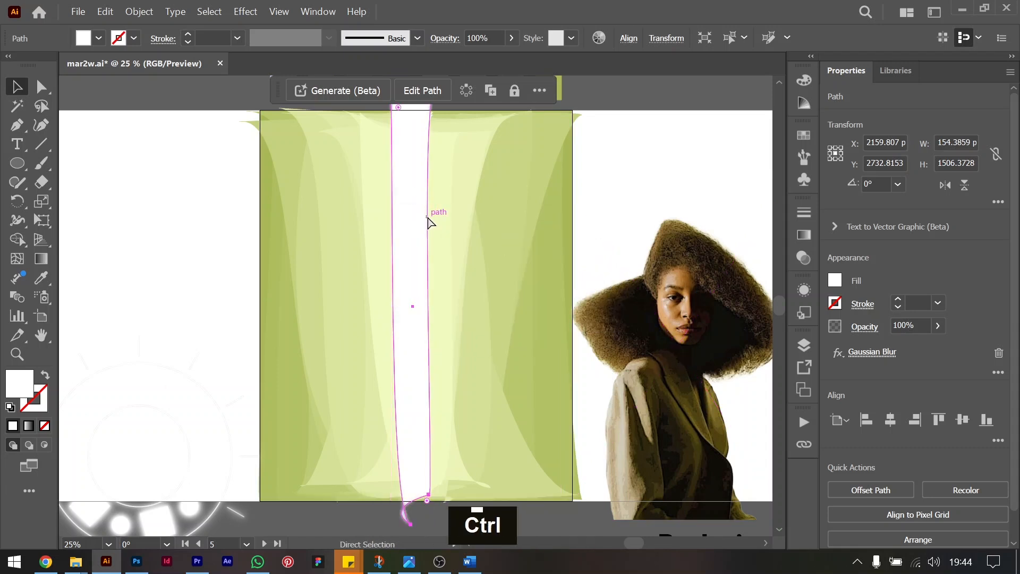
key("ctrl+f")
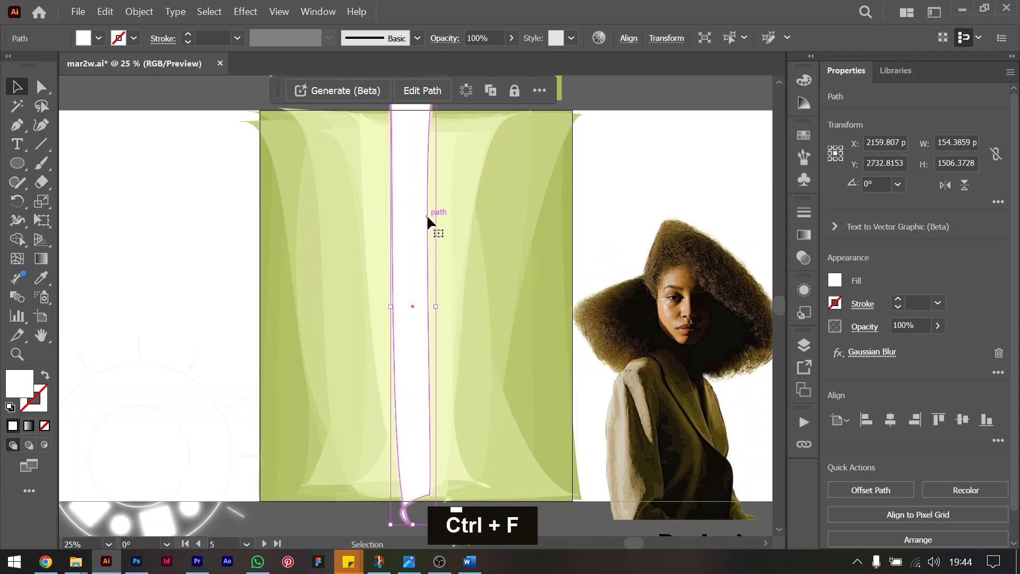
left_click(437, 308, "shift")
left_click_drag(438, 309, 440, 310)
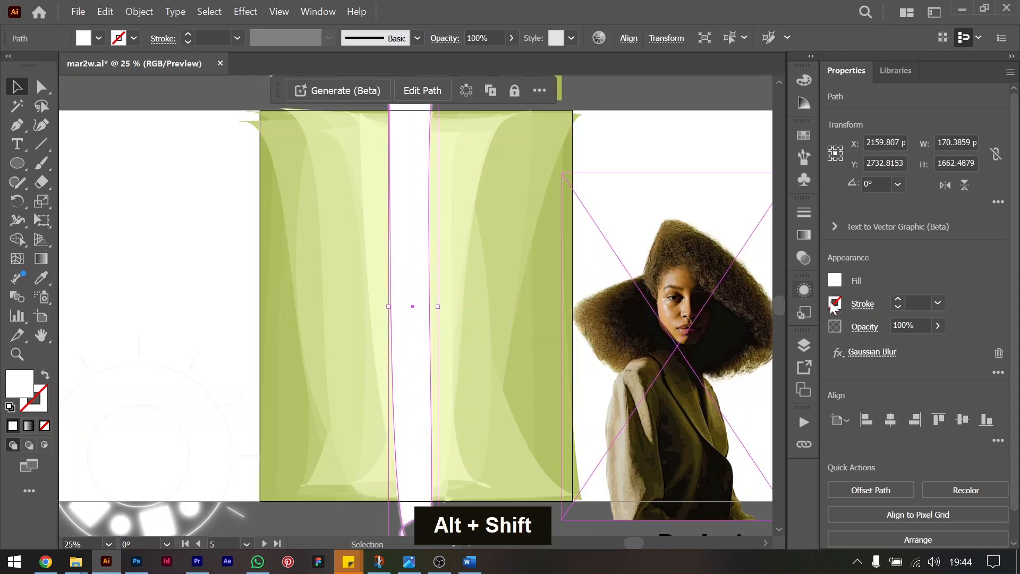
left_click(862, 353)
key("shift+Up")
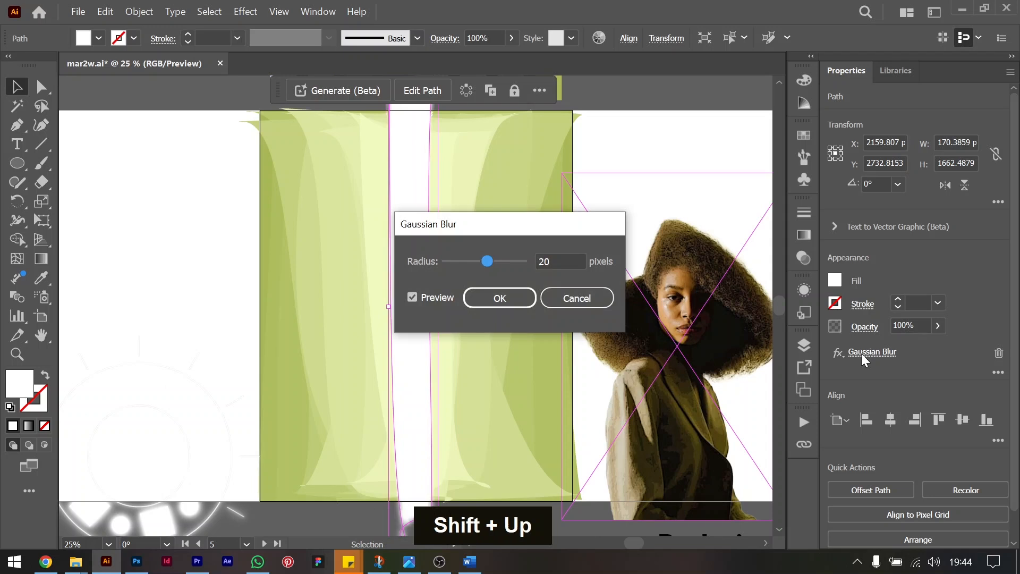
key("Return")
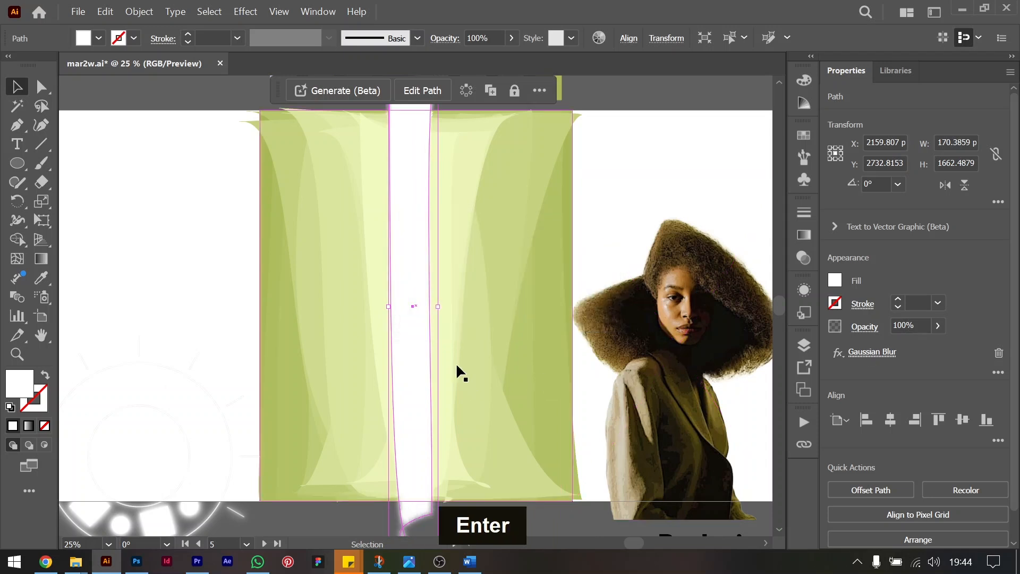
Duplicate the strip in place again, enlarge the copy to about 210 × 2053 px and raise its Gaussian Blur radius above 20 pixels.
key("ctrl")
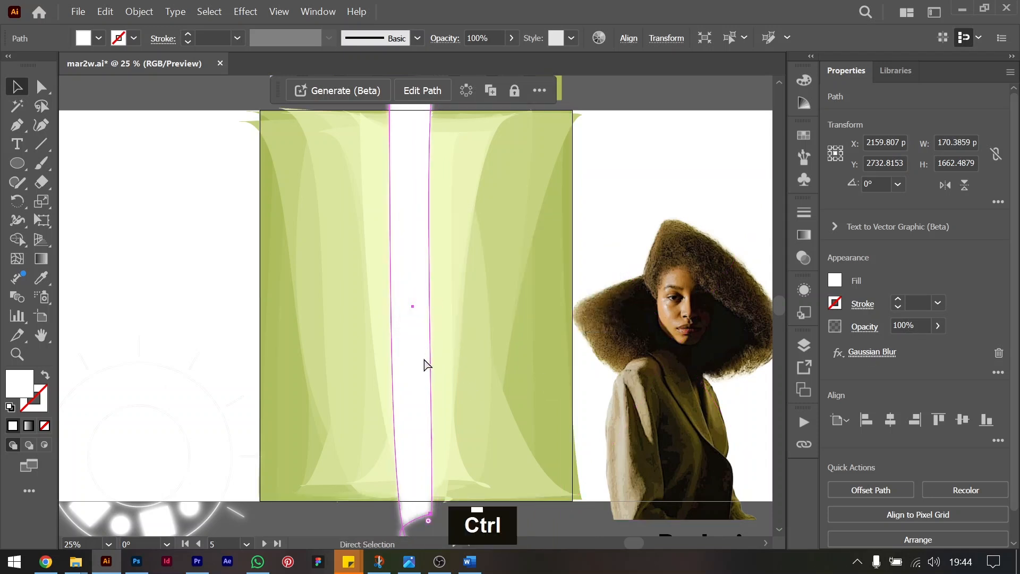
key("ctrl+f")
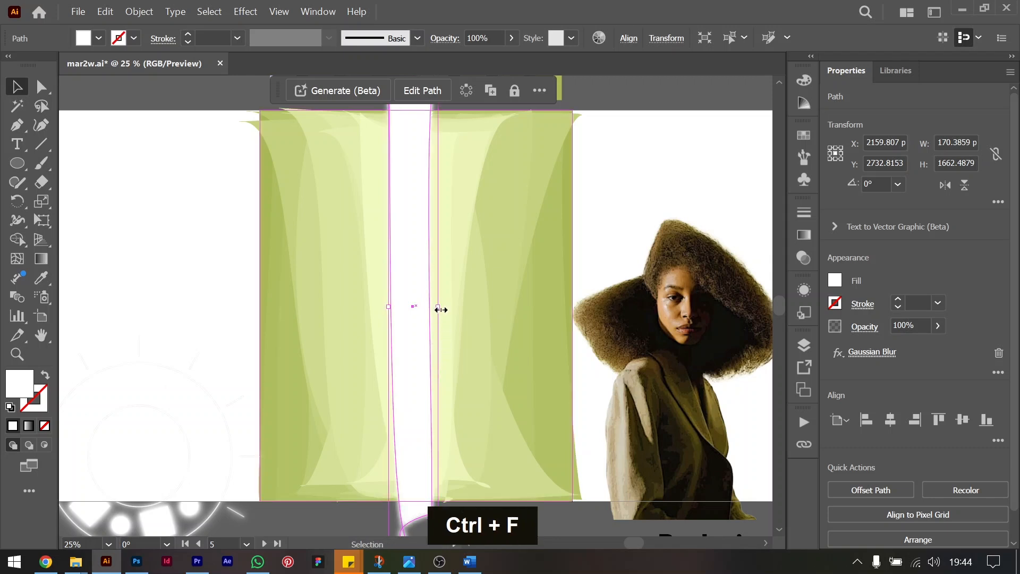
left_click(440, 309, "shift")
left_click_drag(441, 309, 444, 308)
left_click(877, 356)
key("shift+Up")
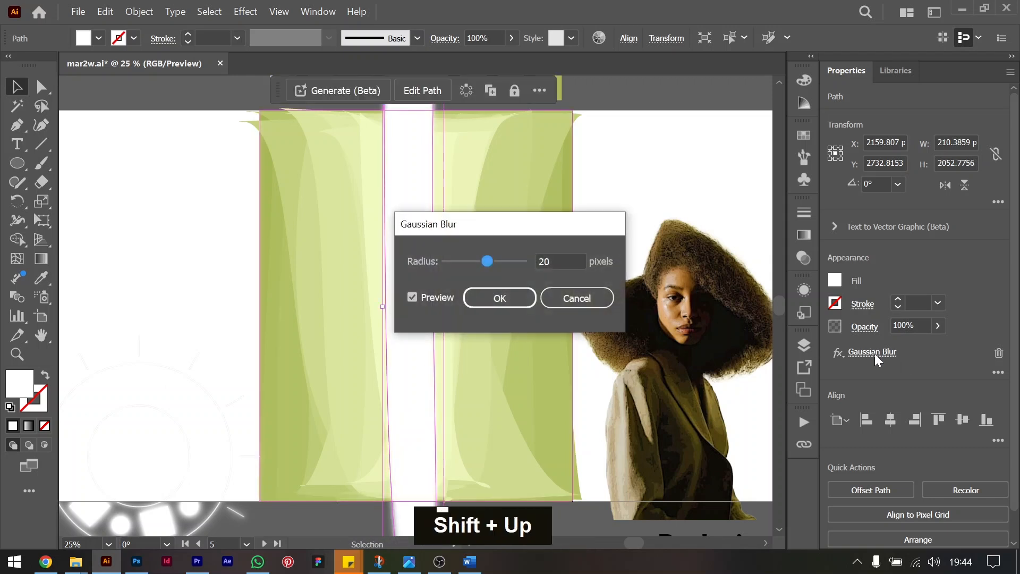
key("Return")
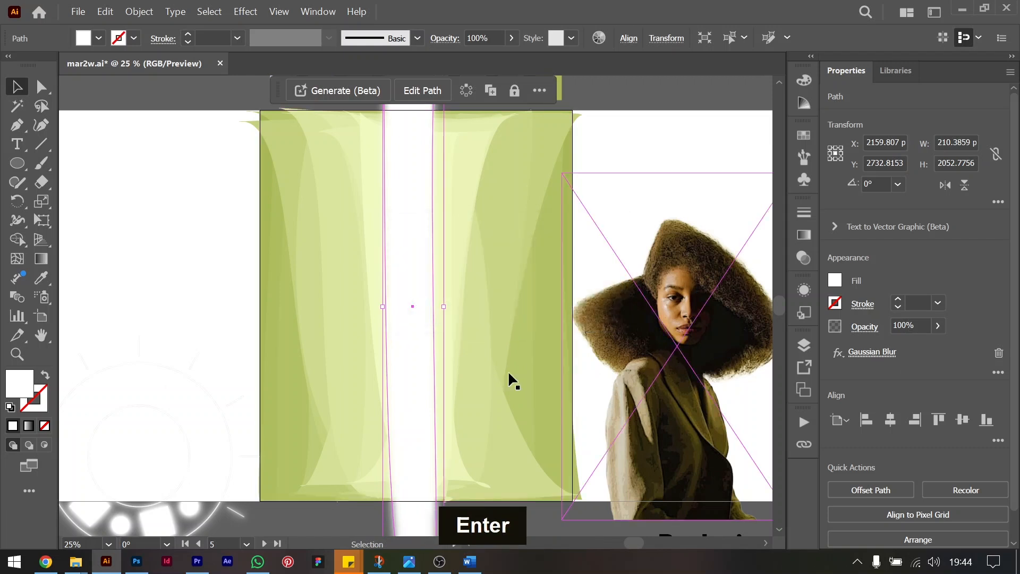
Duplicate the white strip in place, enlarge the copy to about 244 × 2385 px and set its Gaussian Blur radius to 40 pixels.
key("ctrl")
key("ctrl+c")
key("ctrl+f")
left_click_drag(444, 307, 449, 306)
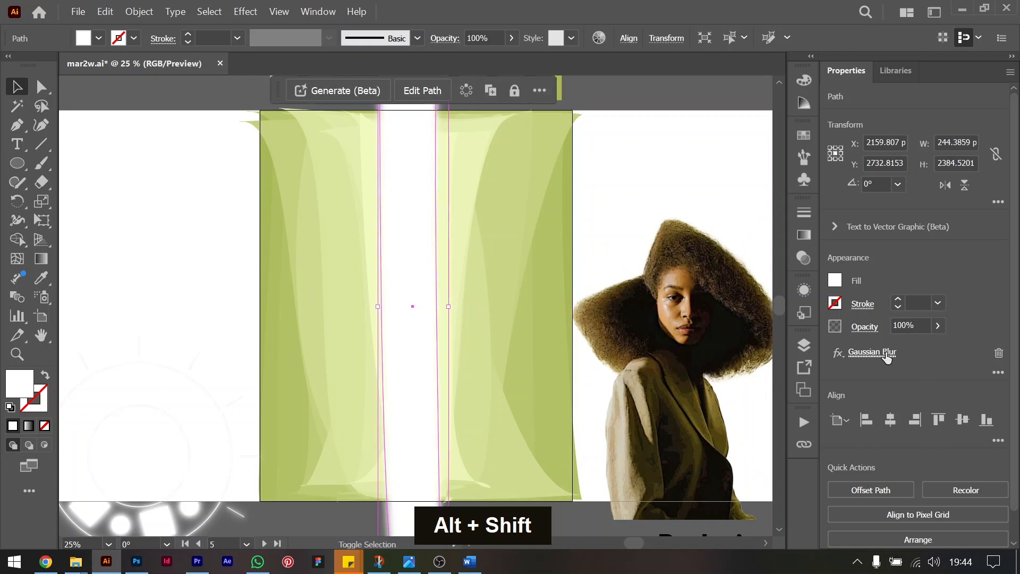
left_click(884, 353)
key("shift+Up")
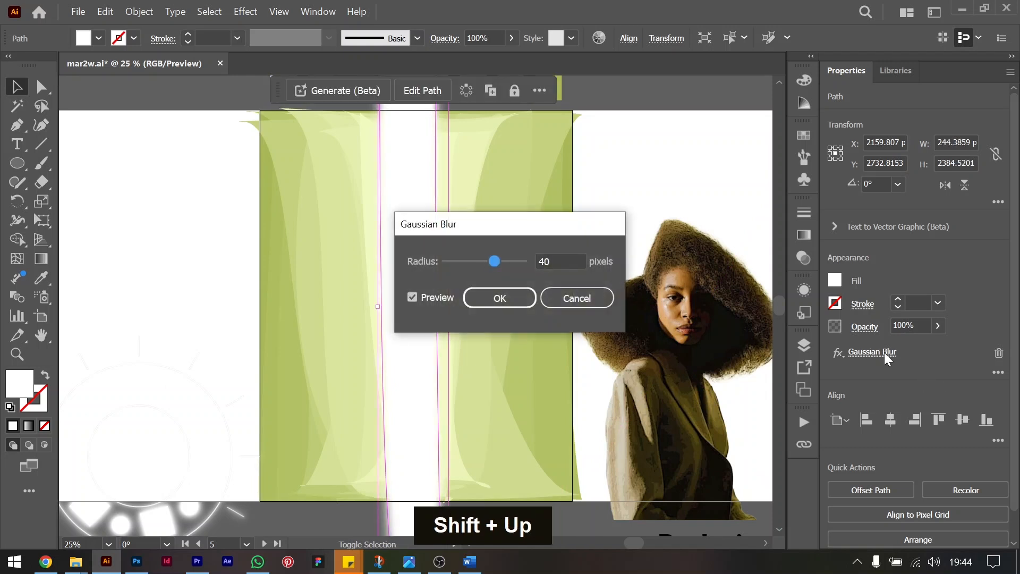
key("Return")
Bring the portrait to the front over the green background, centre it on the artboard and lower it past the bottom edge.
left_click_drag(754, 296, 437, 299)
key("ctrl+shift+bracketright")
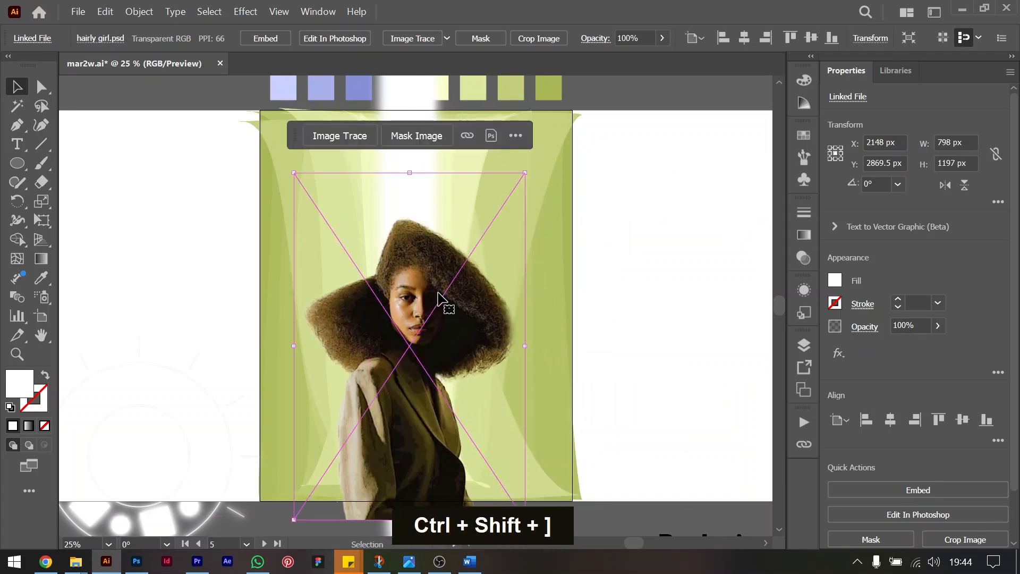
left_click(899, 420)
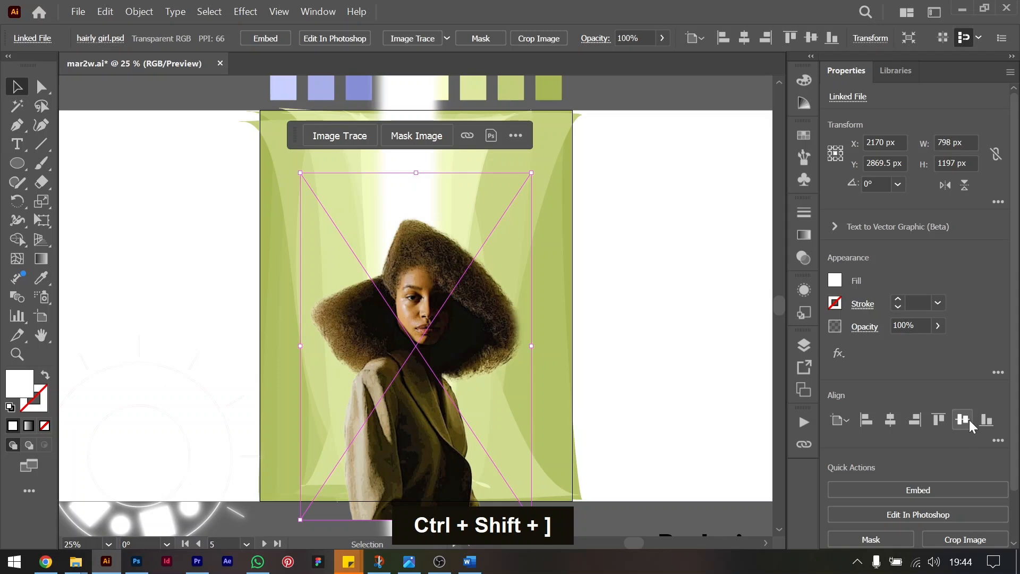
left_click(969, 421)
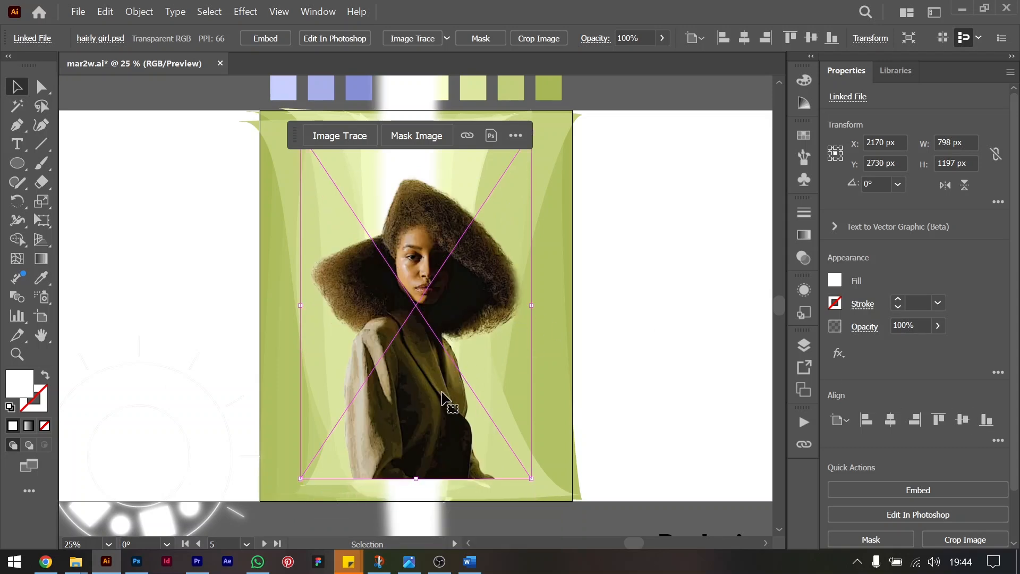
left_click_drag(445, 388, 440, 391)
left_click(630, 327)
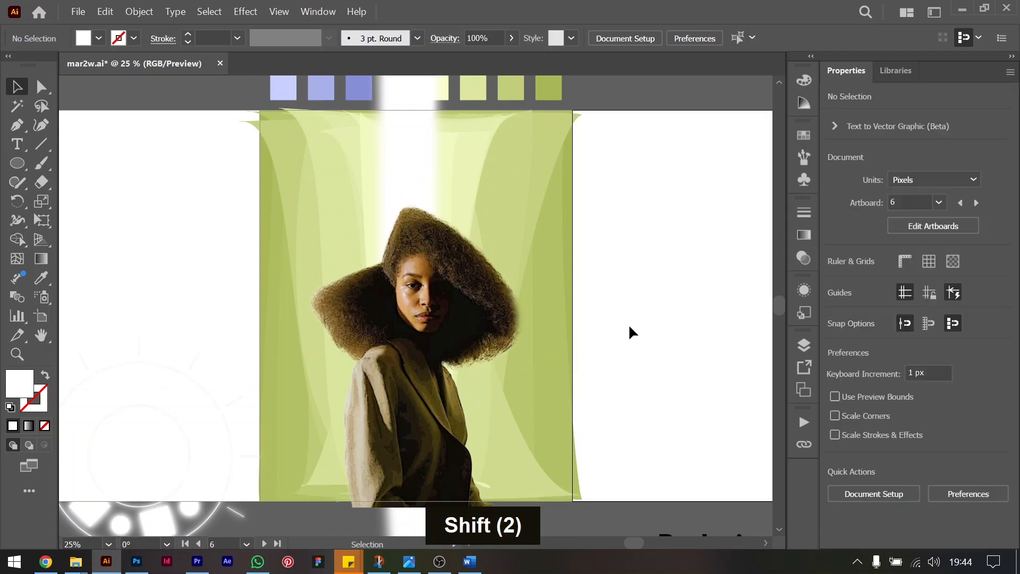
Move the portrait aside and group the stacked white strip copies.
scroll(563, 285, "down", 6)
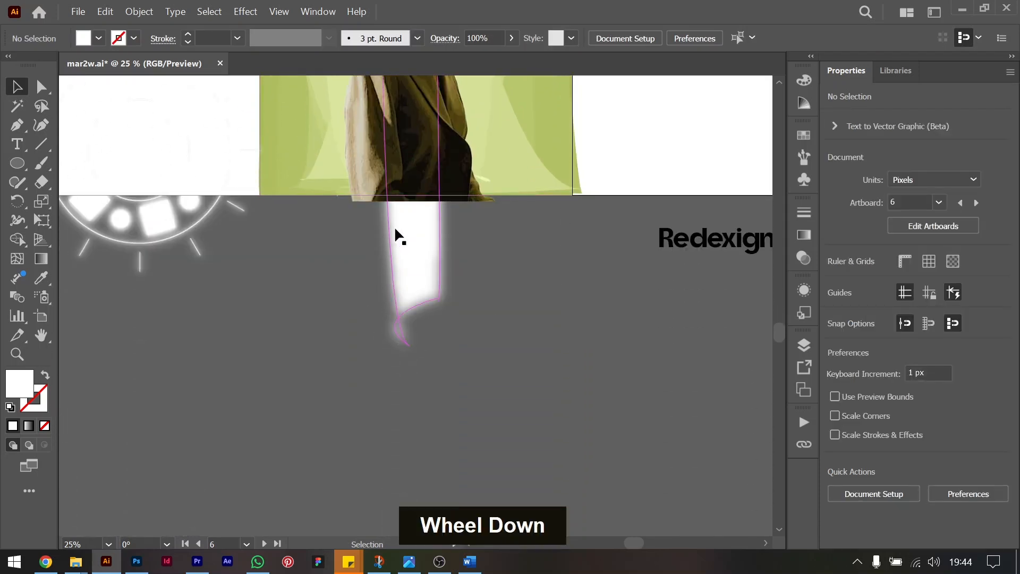
mouse_move(415, 157)
left_mouse_down()
mouse_move(674, 157)
mouse_move(560, 179)
left_mouse_up()
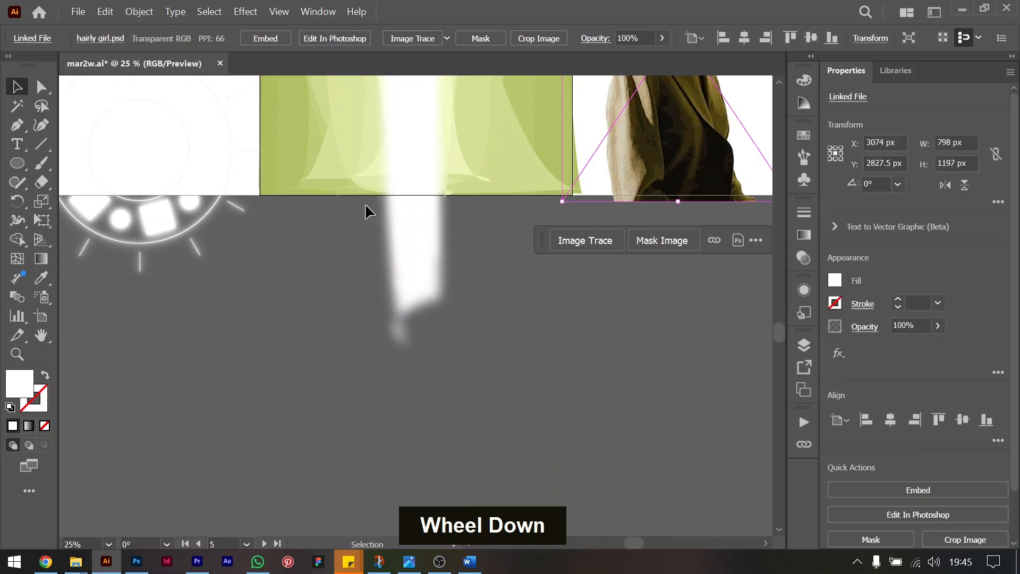
left_click_drag(349, 198, 484, 272)
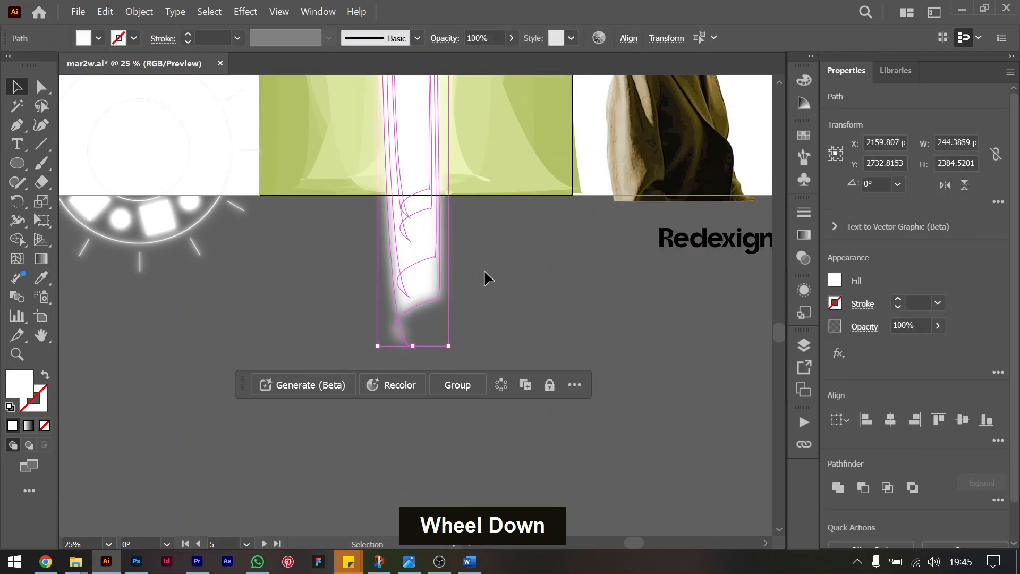
scroll(480, 248, "up", 3)
key("ctrl+g")
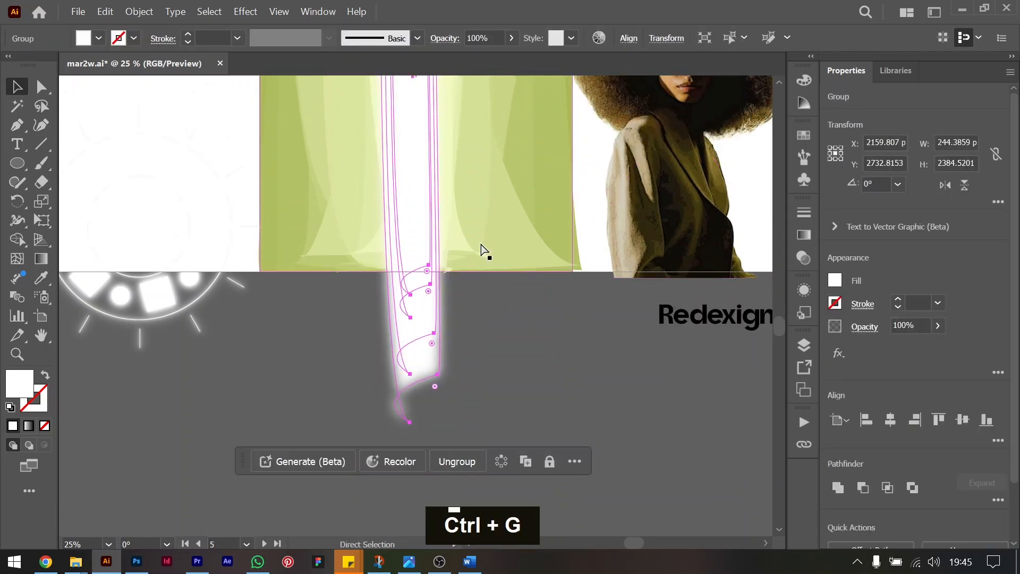
Narrow the strip group to about 154 px wide around its centre and move the portrait back over it.
scroll(441, 325, "up", 7)
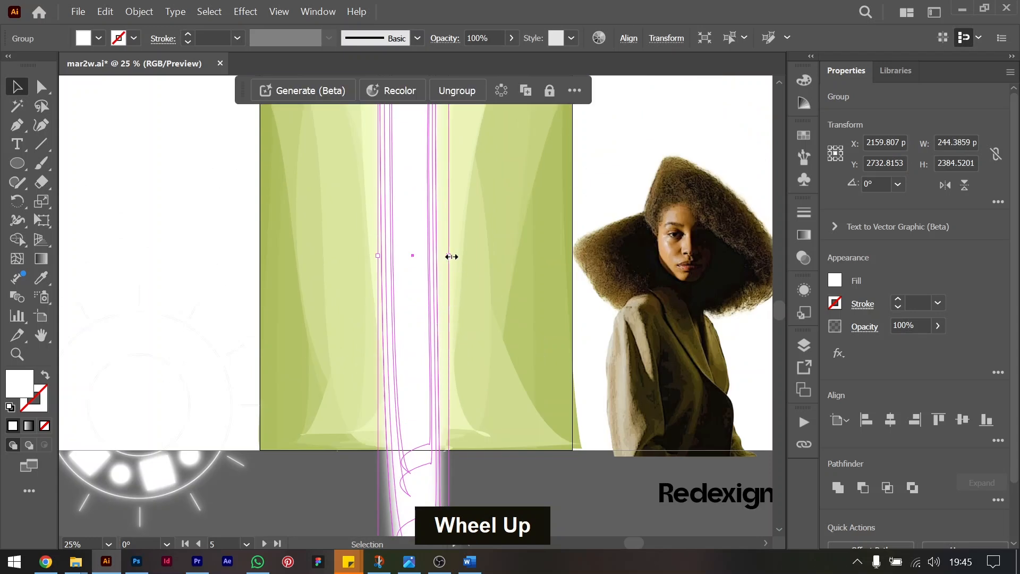
left_click_drag(450, 255, 437, 255)
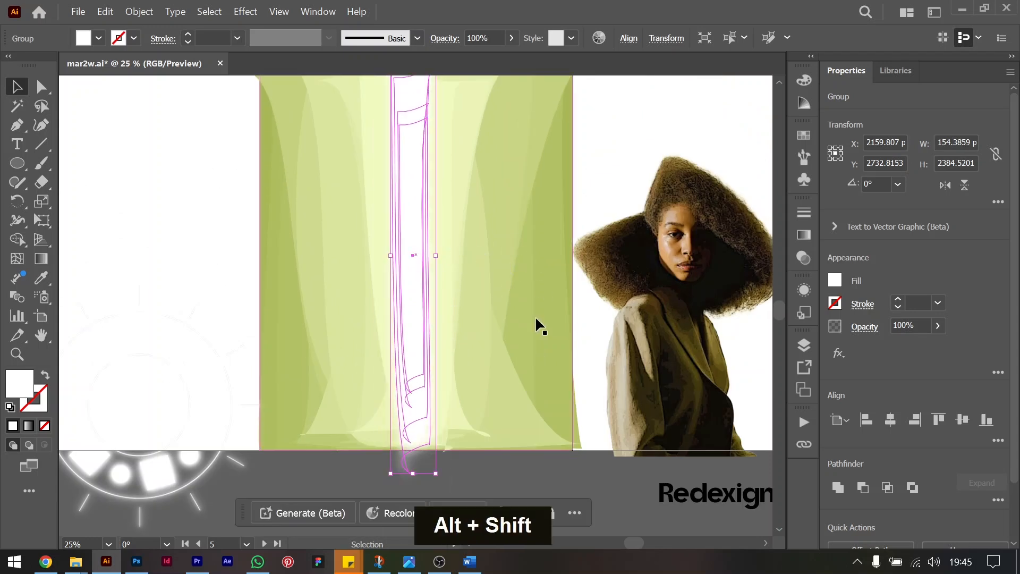
left_click(569, 469)
scroll(583, 420, "up", 3)
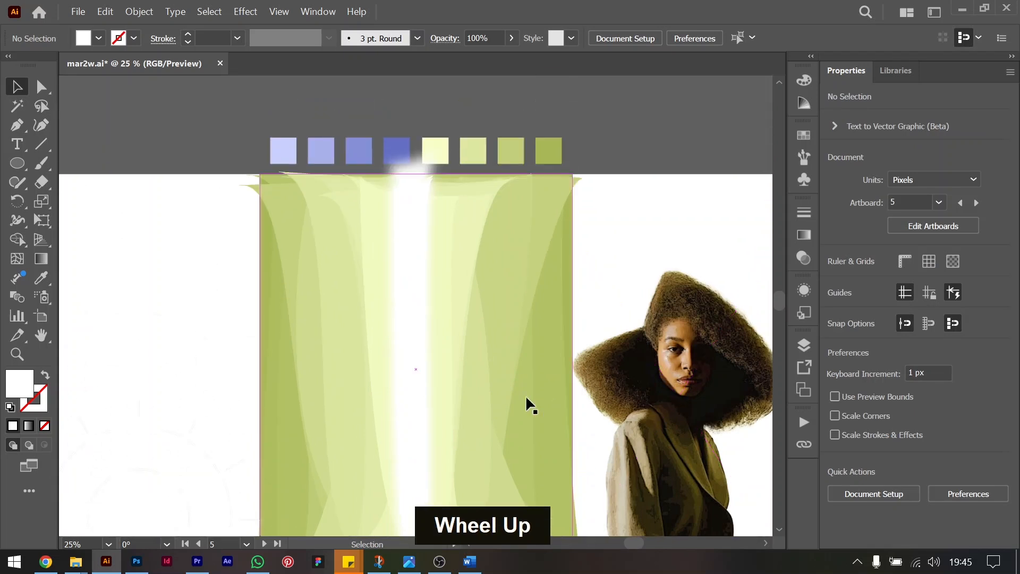
scroll(510, 405, "down", 2)
left_click_drag(665, 359, 403, 366)
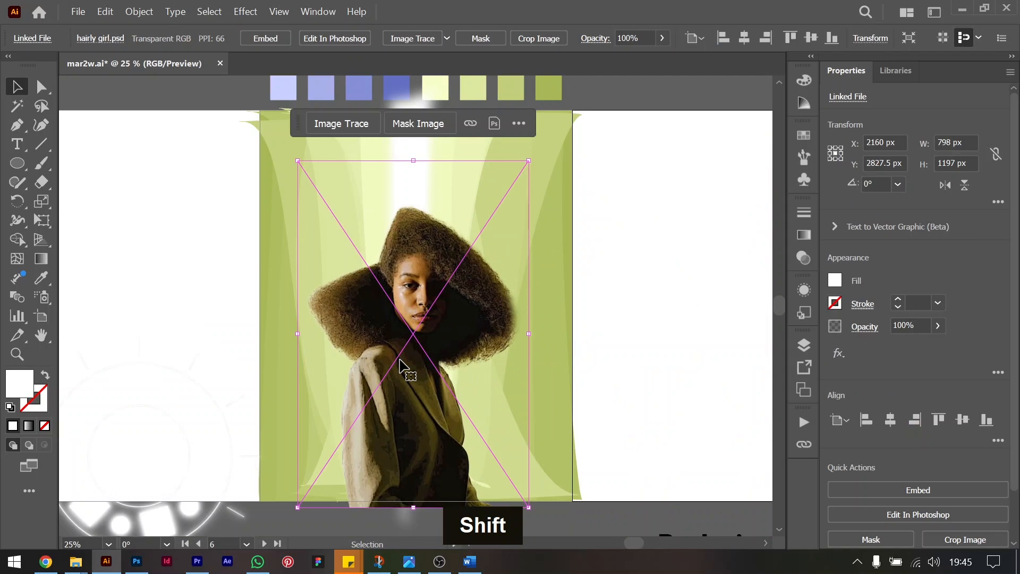
Try shifting the portrait and the glowing strip group toward the artboard's left side.
left_click_drag(428, 335, 370, 335)
left_click_drag(377, 336, 376, 335)
left_click_drag(427, 144, 366, 152)
left_click(434, 73)
left_click(410, 152)
double_click(410, 170)
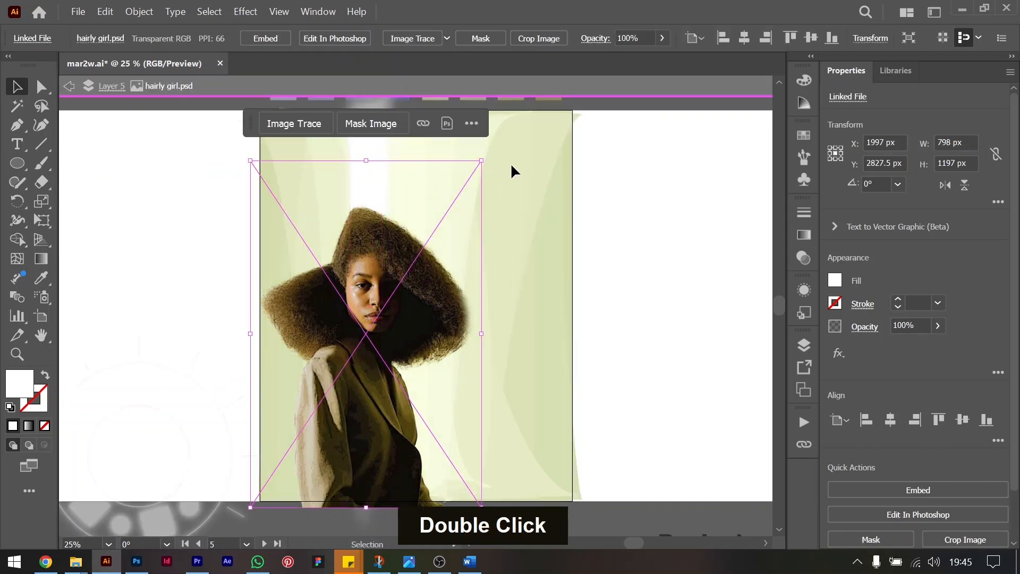
double_click(620, 228)
Try moving the pale central shape inside the background blend left to line up with the portrait.
left_click(426, 136)
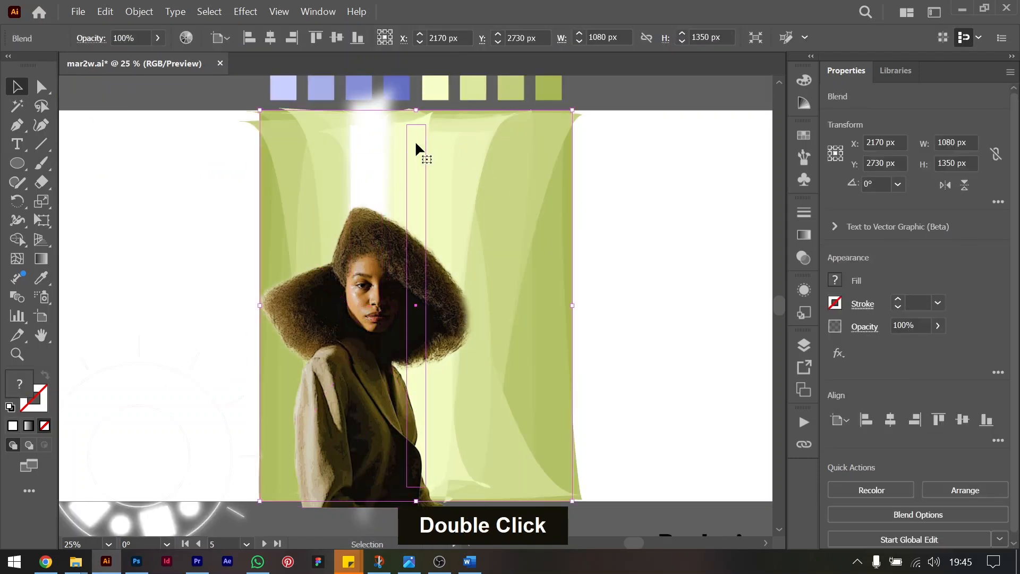
double_click(419, 141)
left_click_drag(416, 142, 363, 150)
double_click(640, 218)
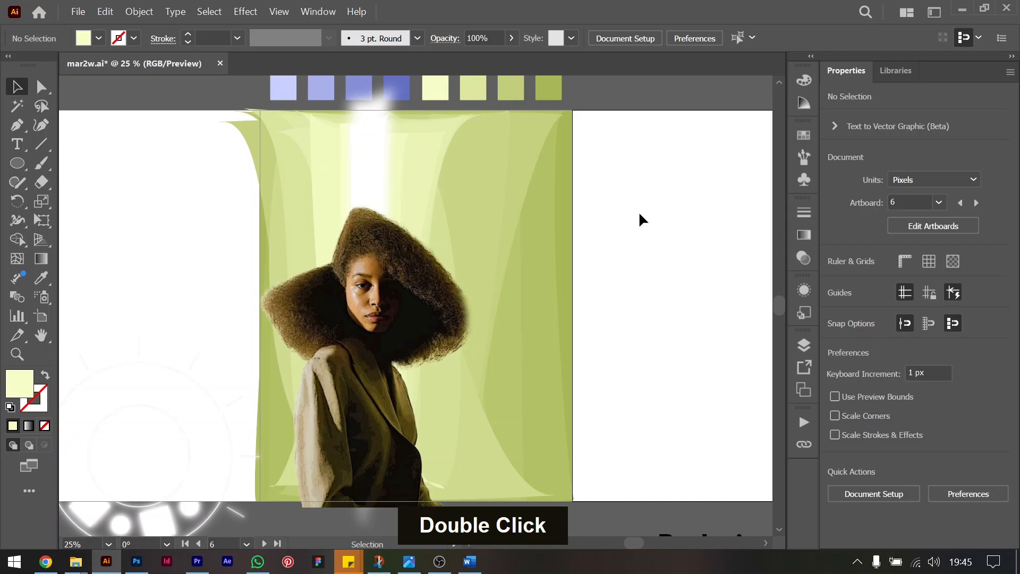
Undo the leftward moves of the blend shape, strip group and portrait, and clear the selection.
key("ctrl+z")
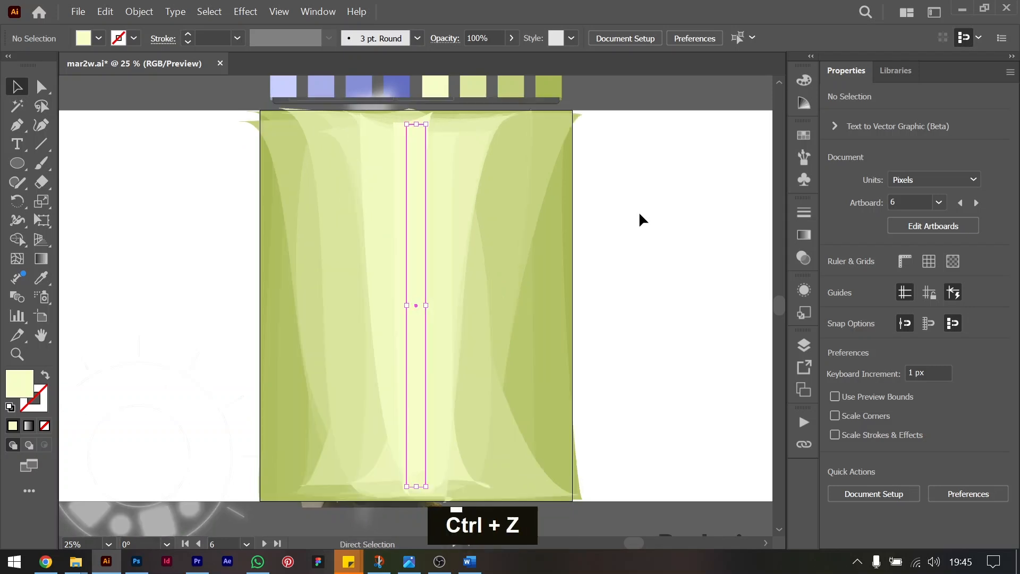
key("ctrl+z")
key("ctrl+z")
key("ctrl+z")
key("ctrl+z")
key("ctrl+z")
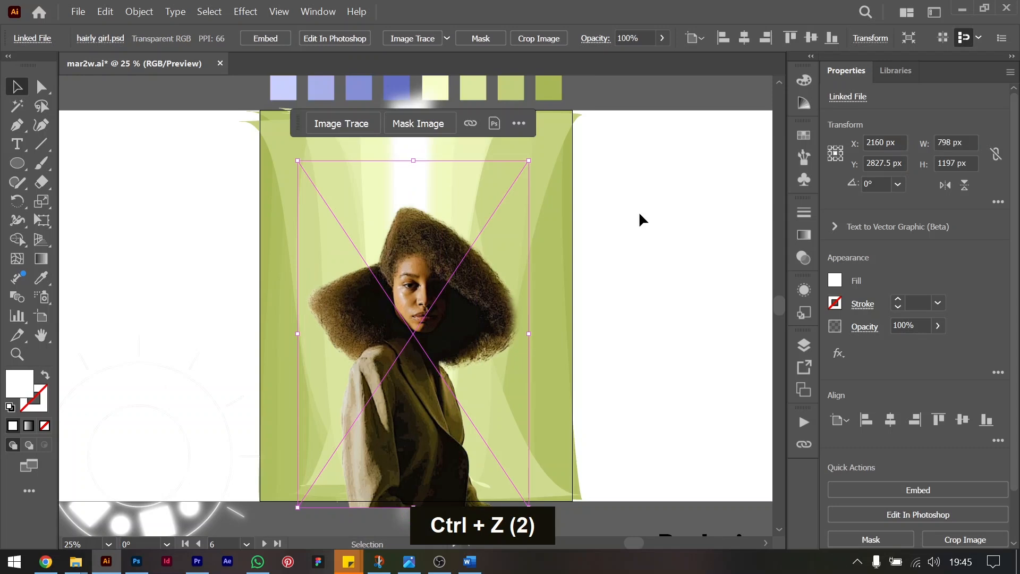
left_click(669, 368)
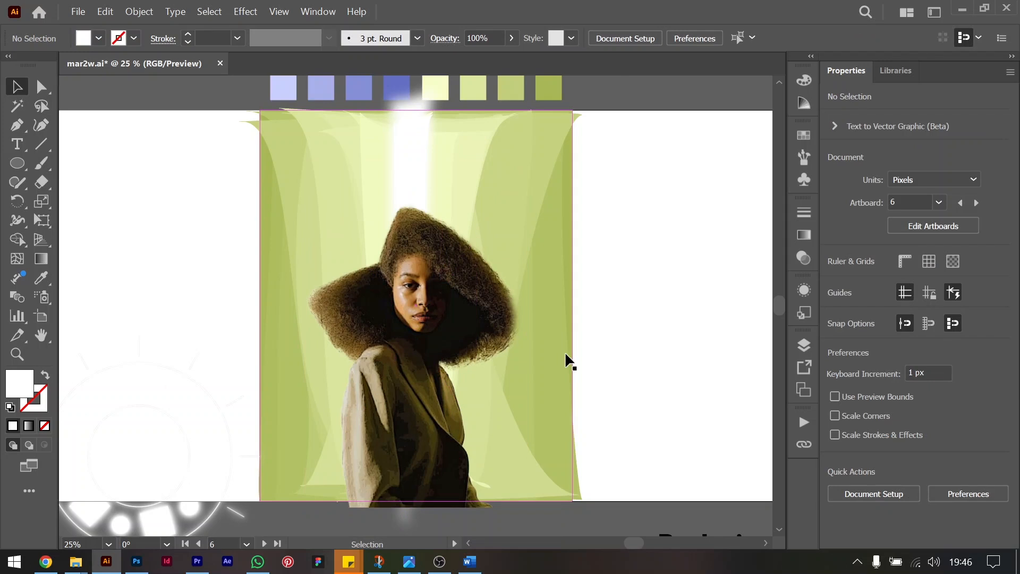
Move the glowing circular motif off the artboards into the empty area below them.
key("ctrl+minus")
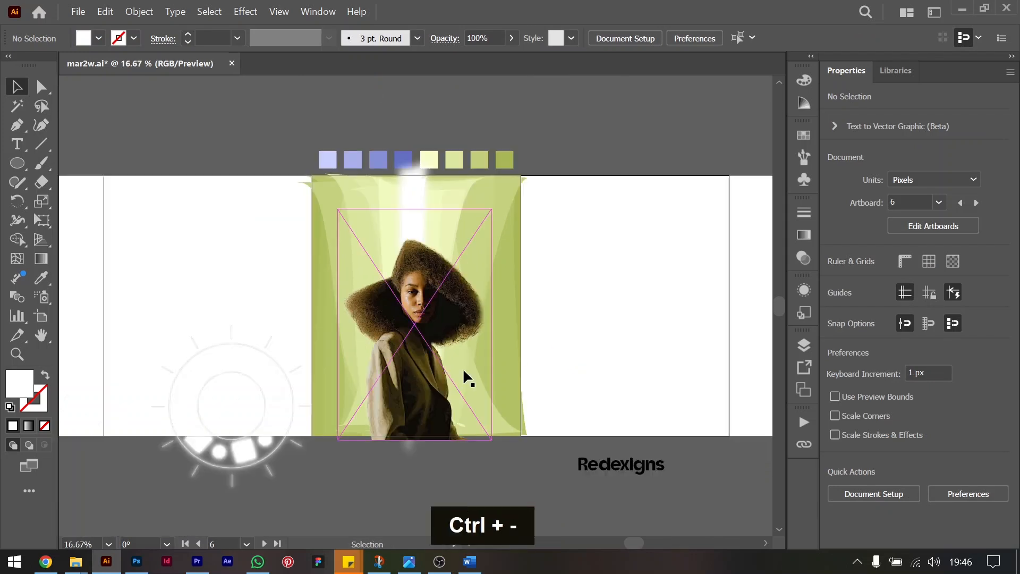
scroll(463, 368, "down", 3)
left_click(254, 353)
left_click_drag(254, 353, 208, 469)
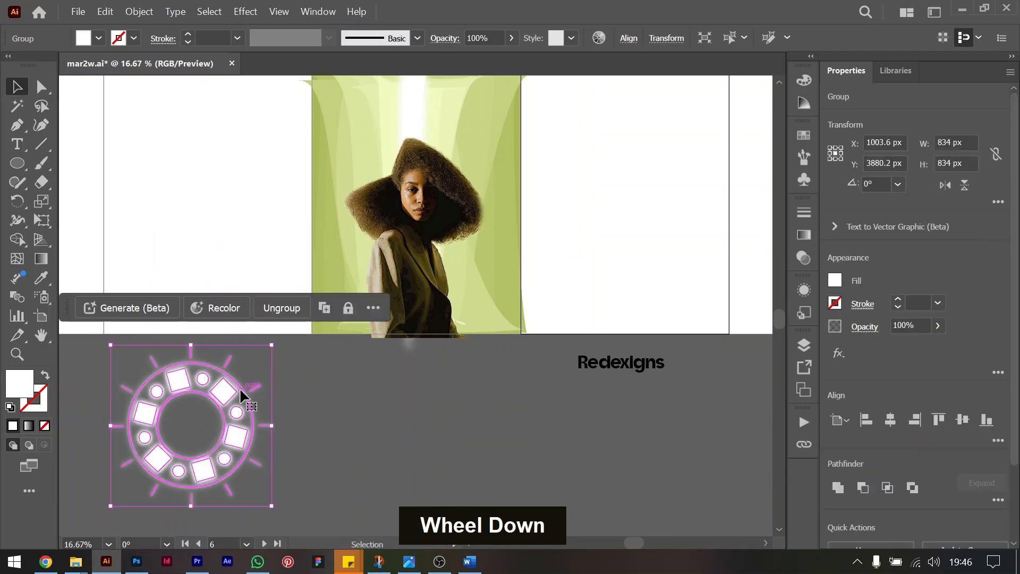
left_click(558, 398)
Move the "Redexigns" text closer to the green artboard's lower right corner.
scroll(463, 372, "up", 3)
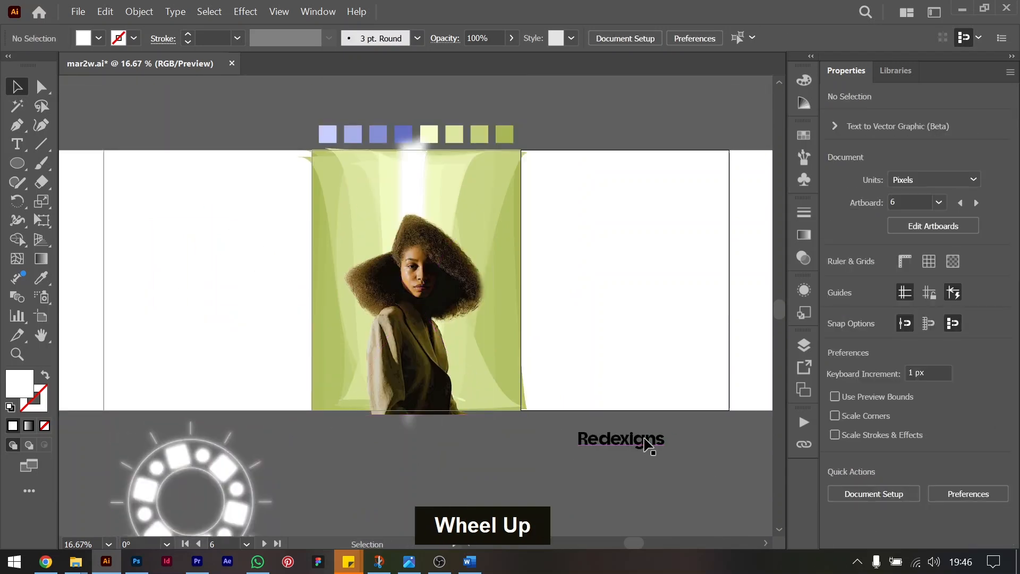
left_click(617, 445)
left_click_drag(608, 445, 529, 445)
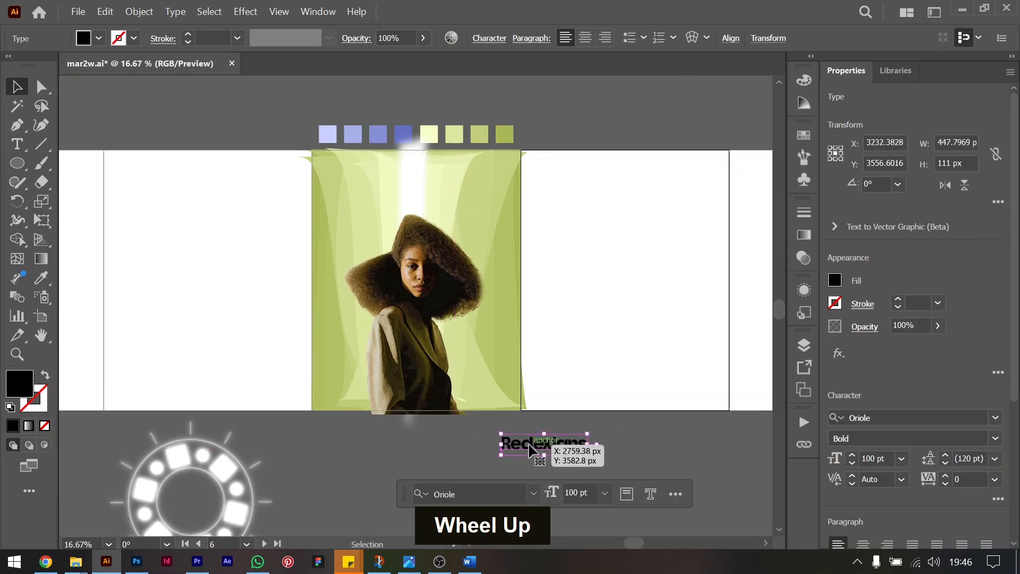
key("ctrl+equal")
key("ctrl+equal")
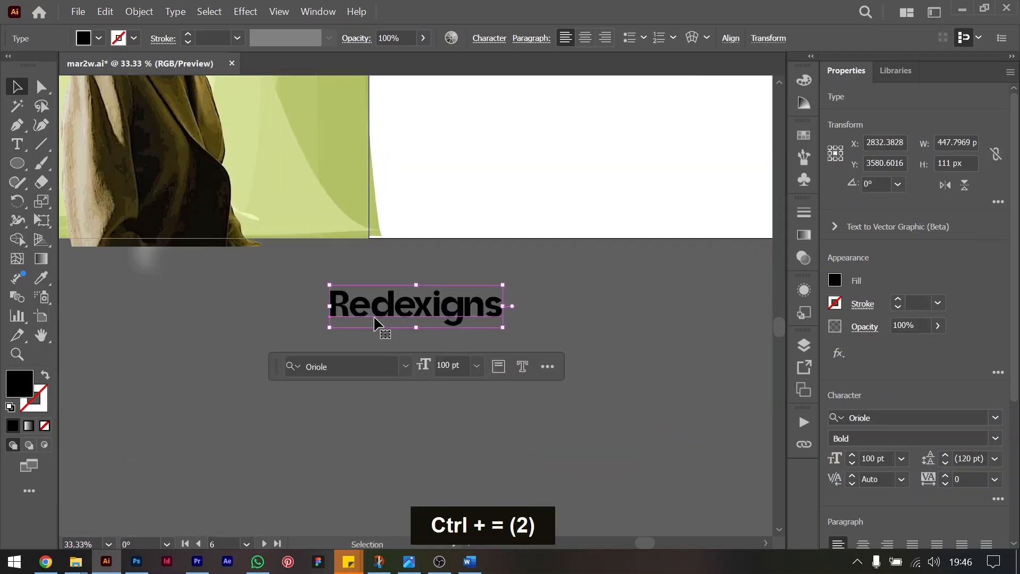
Replace the "Redexigns" text with "Brand" and "Boldness" on two lines.
double_click(376, 321)
key("ctrl+a")
key("Caps_Lock")
key("Caps_Lock")
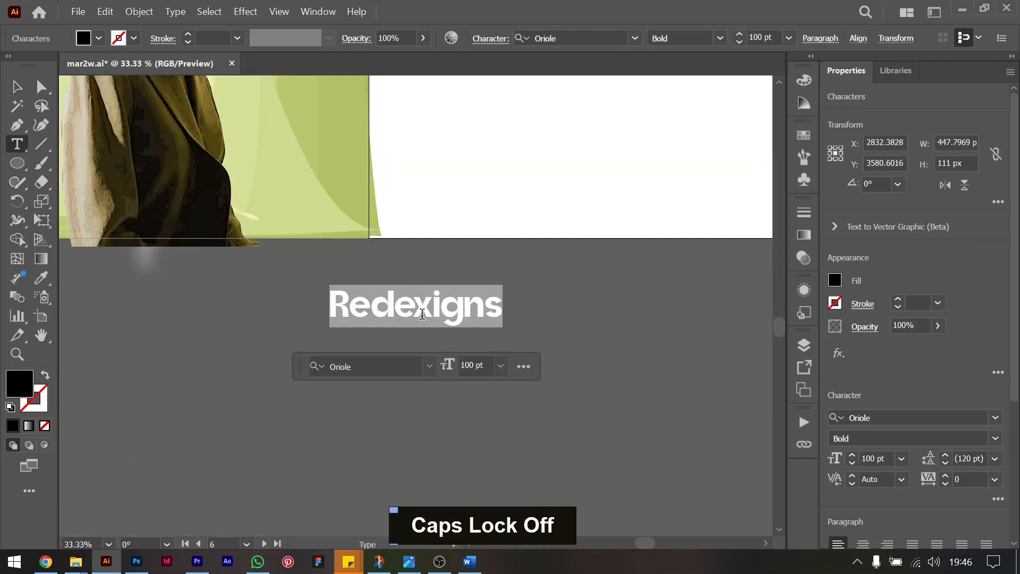
type("Brand")
key("BackSpace")
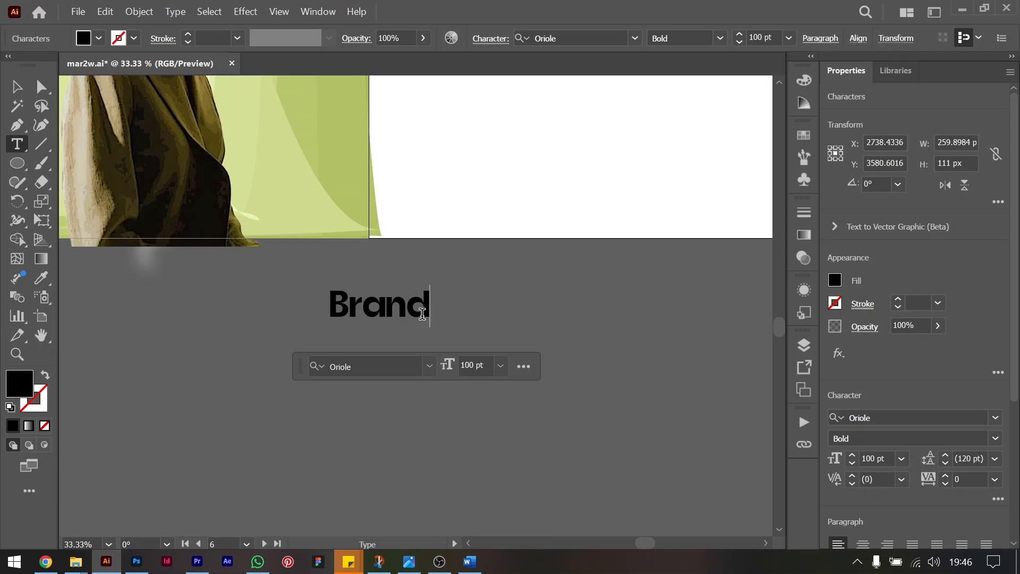
key("Return")
type("Boldness")
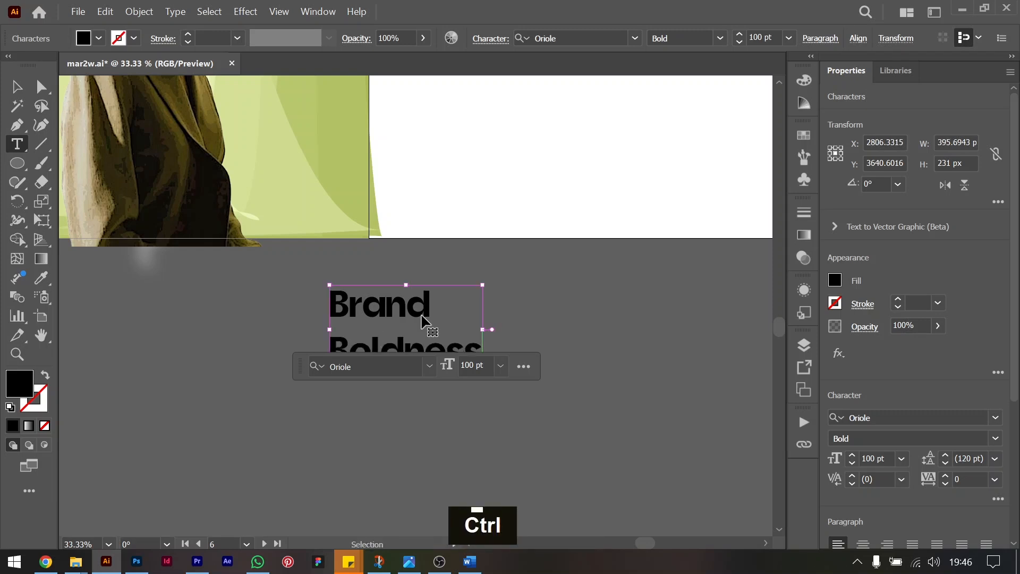
key("ctrl+a")
left_click(13, 85)
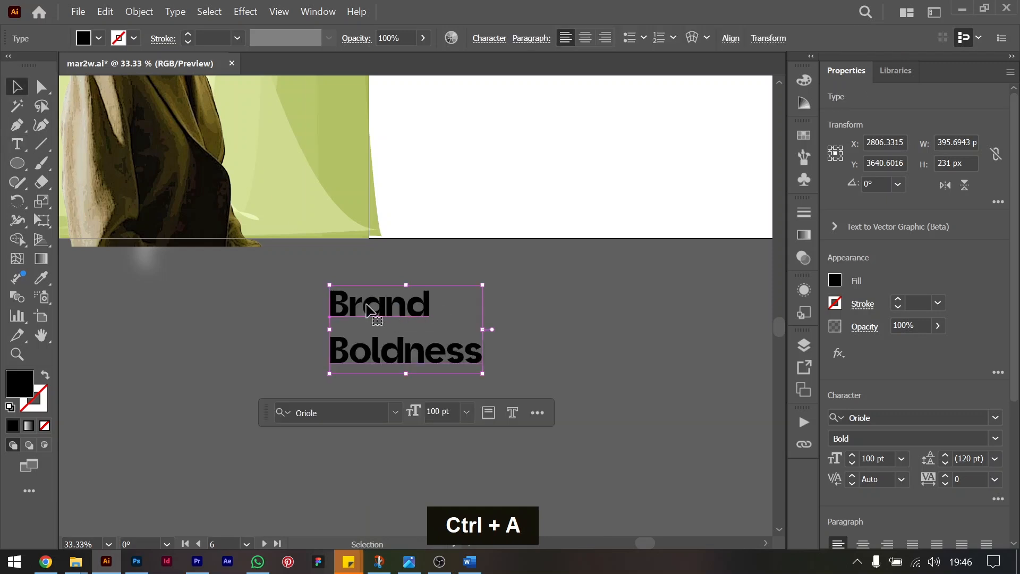
Tighten the leading of the "Brand Boldness" text to 80 pt.
key("alt+Up")
key("alt+Up")
key("alt+Up")
key("alt+Up")
key("alt+Up")
Bring the "Brand Boldness" text to the front and place it beside the portrait's shoulder, under the hair.
left_click_drag(371, 309, 249, 129)
scroll(249, 129, "up", 4)
key("ctrl+shift+bracketright")
scroll(268, 269, "up", 4)
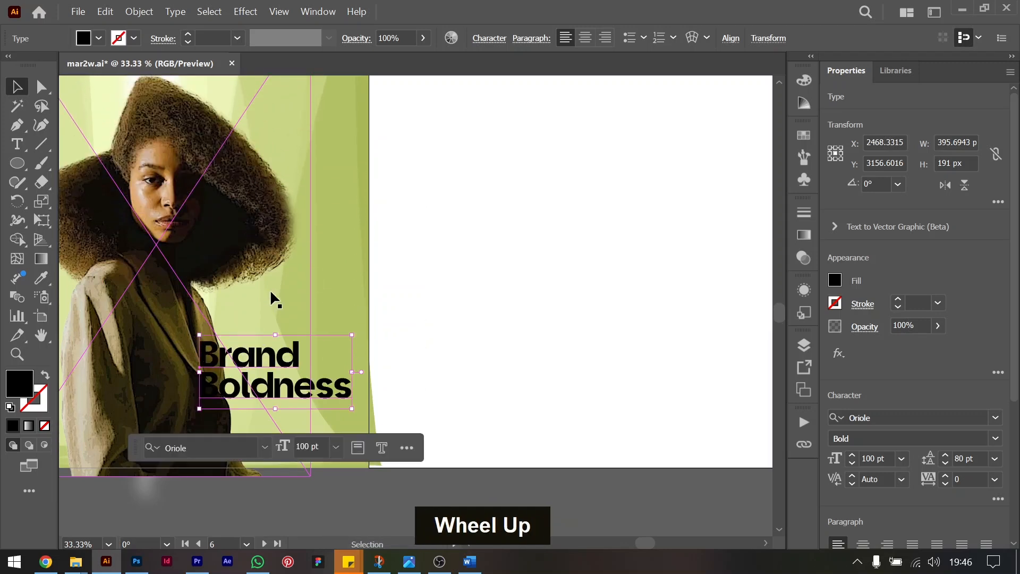
left_click_drag(252, 361, 268, 308)
scroll(265, 306, "left", 4)
scroll(265, 307, "left", 4)
left_click_drag(539, 303, 534, 305)
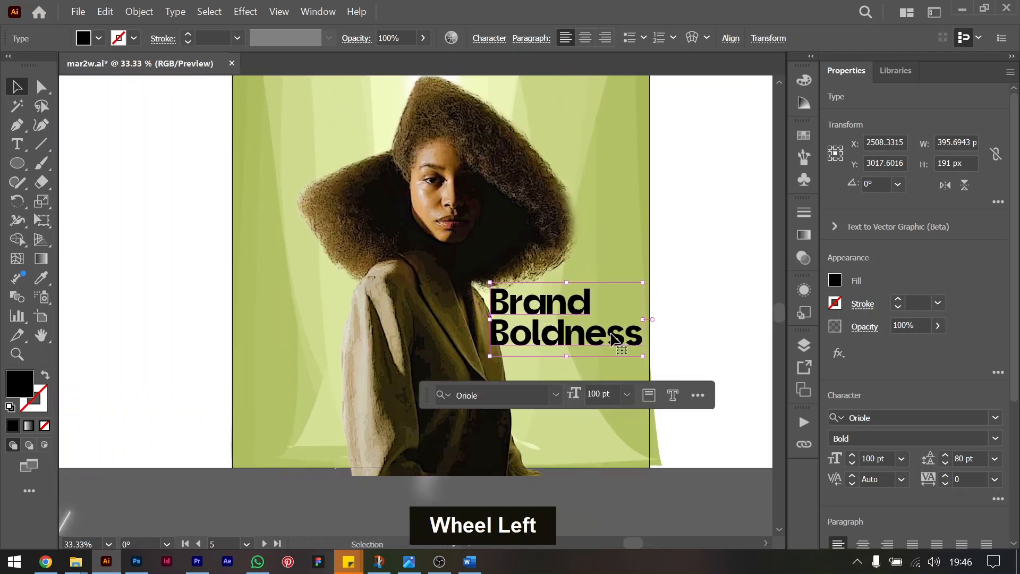
Set the "Brand Boldness" text to 72 pt and tighten its leading to 56 pt.
left_click(902, 459)
left_click(906, 444)
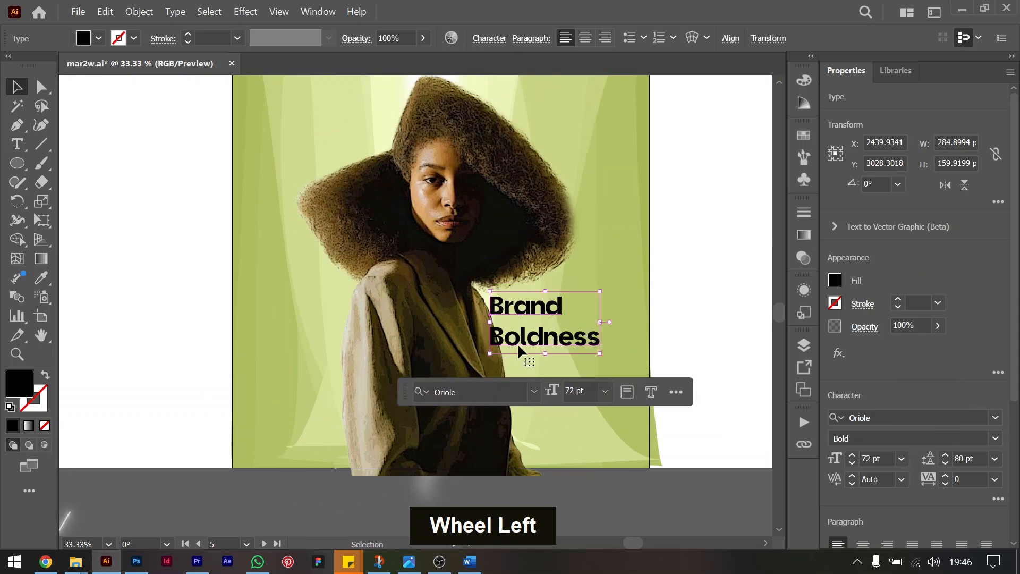
key("alt+Up")
key("alt+Up")
key("alt+Up")
key("alt+Up")
key("alt+Up")
key("alt+Up")
key("alt+Up")
key("alt+Up")
key("alt+Up")
key("alt+Up")
key("alt+Up")
key("alt+Up")
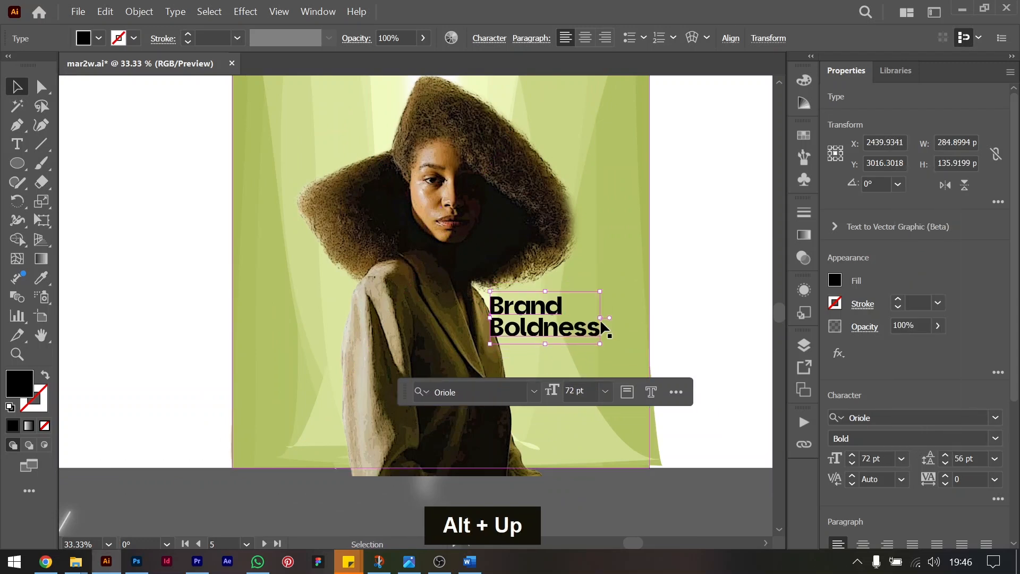
Shift the "Brand Boldness" text slightly up and right, clear of the jacket, and fill it with white.
left_click_drag(540, 314, 554, 312)
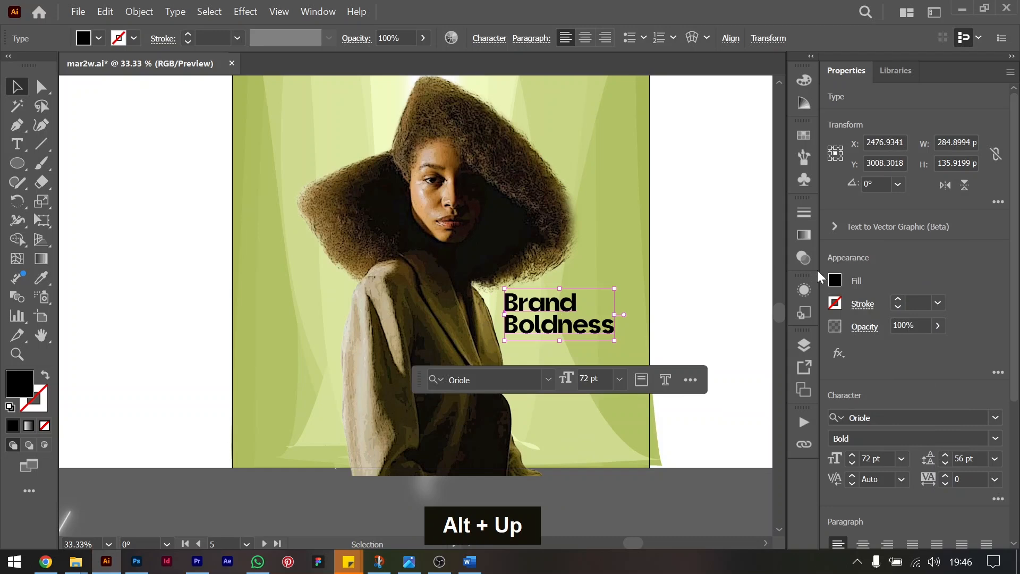
left_click(834, 280)
left_click(682, 419)
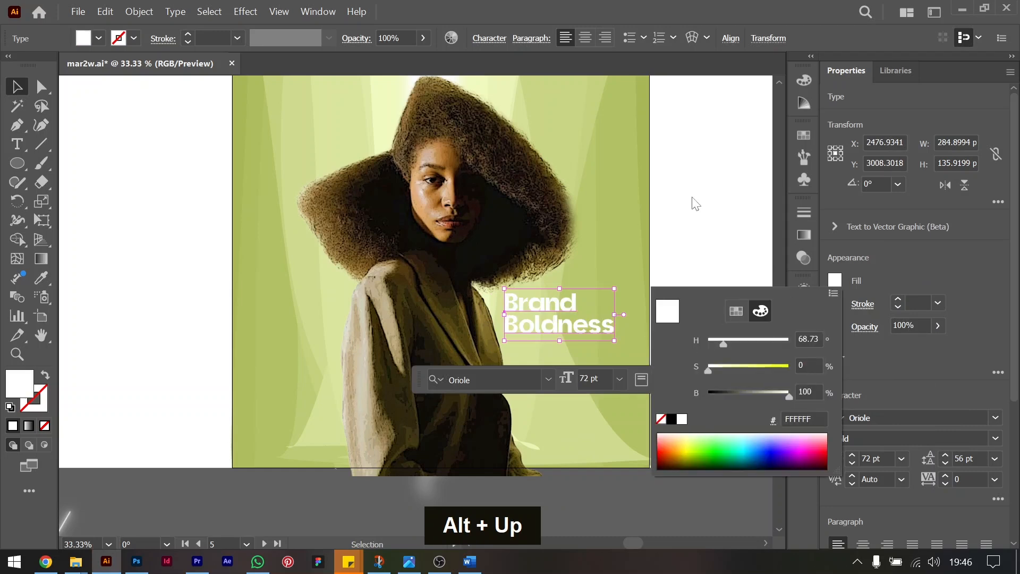
Move the "Brand Boldness" text off the poster to below the artboard and place a duplicate beside it.
double_click(707, 343)
scroll(598, 325, "up", 3)
scroll(599, 326, "down", 2)
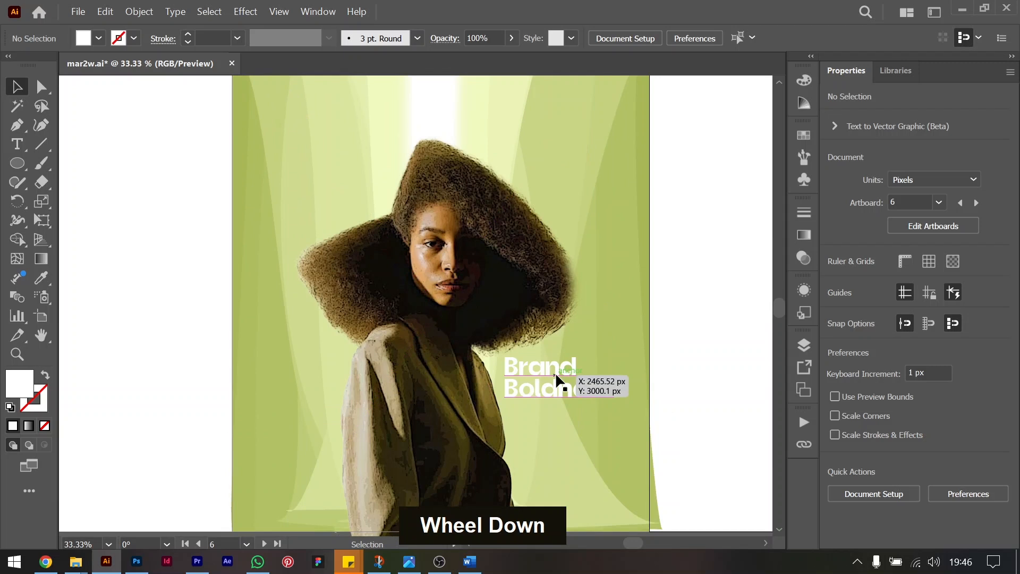
left_click(556, 372)
left_click_drag(551, 388, 605, 374)
scroll(606, 374, "down", 5)
left_click_drag(599, 119, 593, 394)
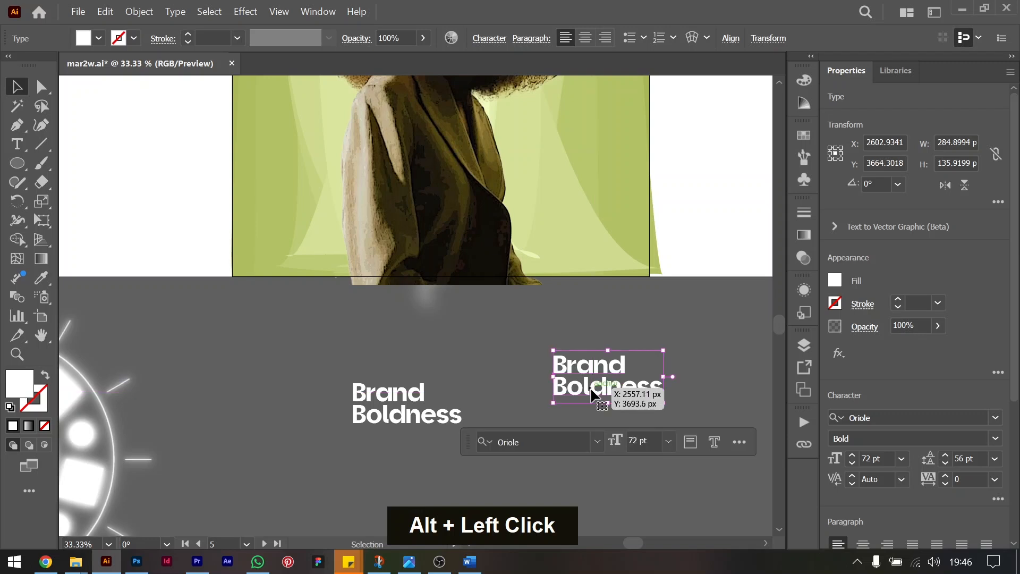
Join the duplicate "Brand Boldness" text into a single line and change it to uppercase.
double_click(592, 392)
key("ctrl+Left")
key("BackSpace")
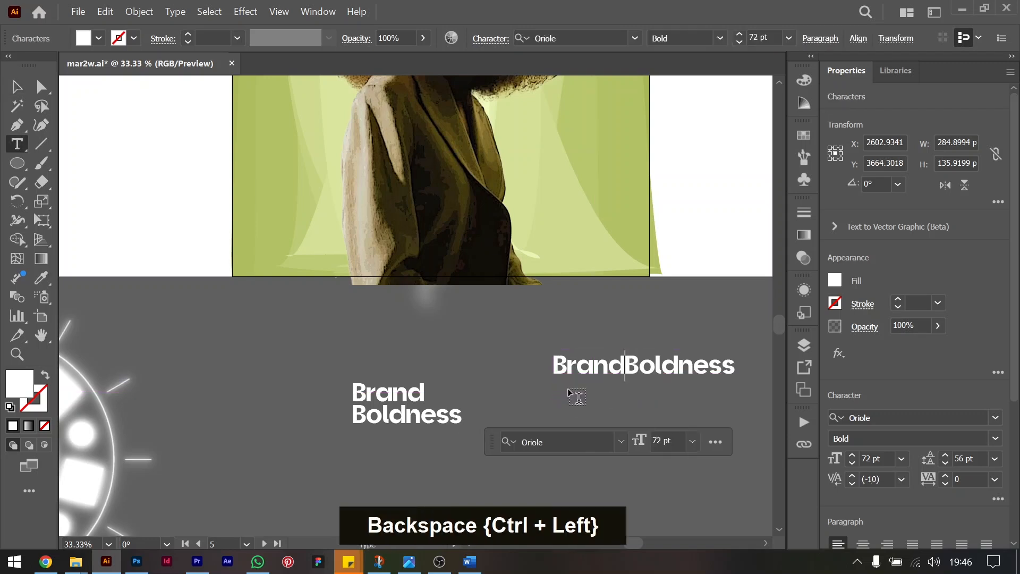
key("ctrl+a")
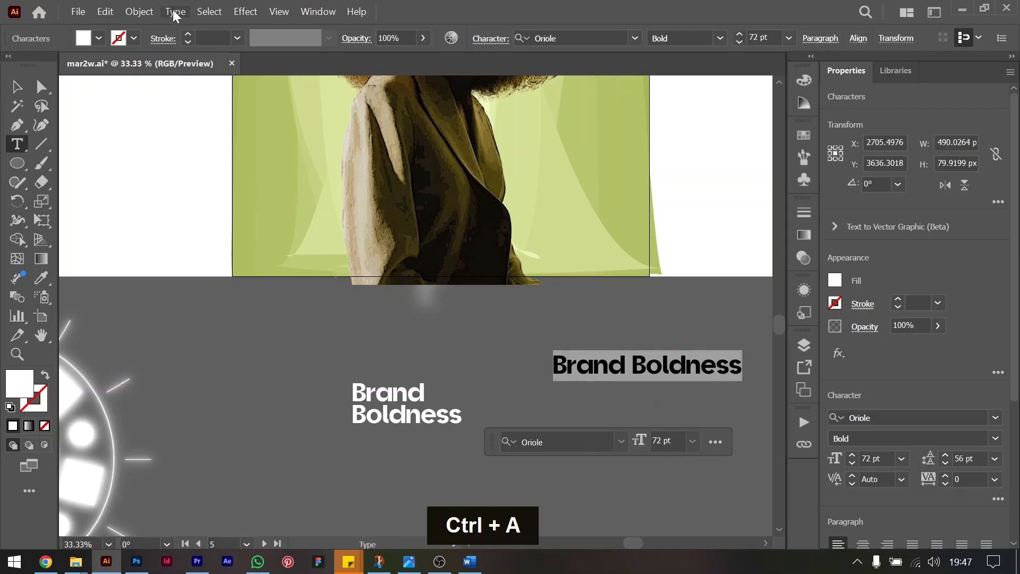
left_click(174, 13)
mouse_move(293, 237)
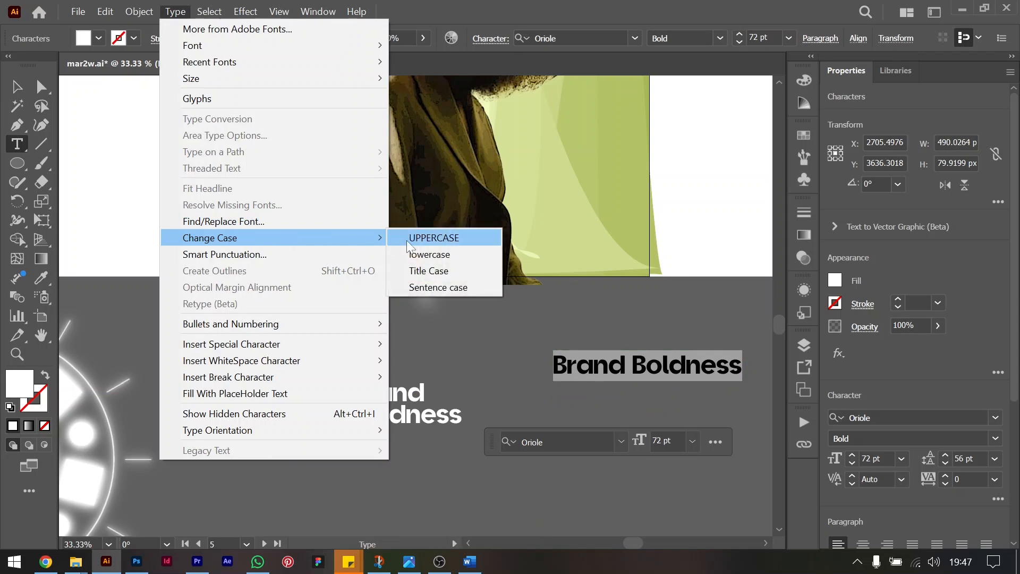
left_click(433, 238)
left_click(19, 84)
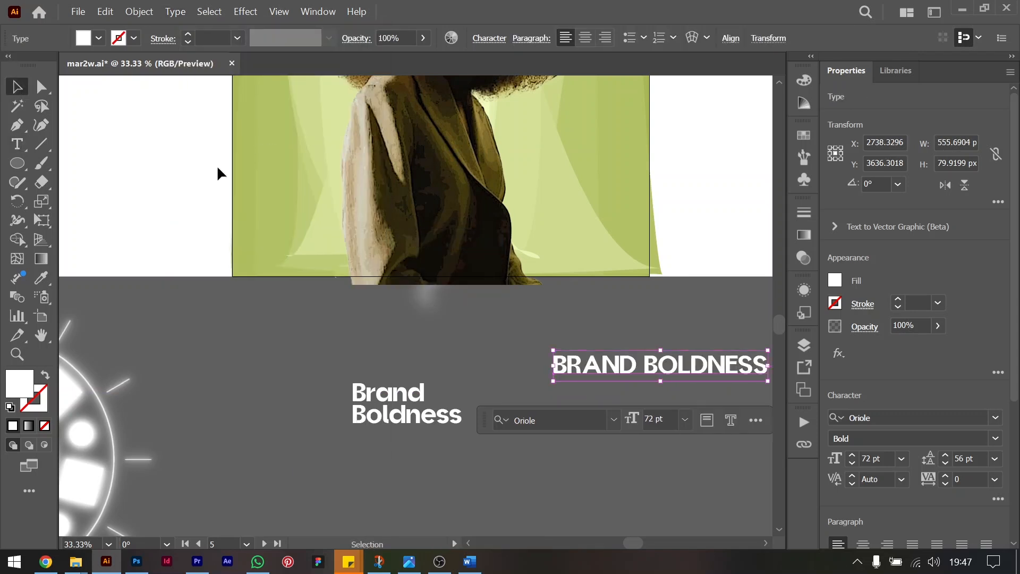
Place the uppercase text over the poster, rotate it 90° and enlarge it to about 234 pt along the poster's right edge.
left_click_drag(660, 369, 461, 223)
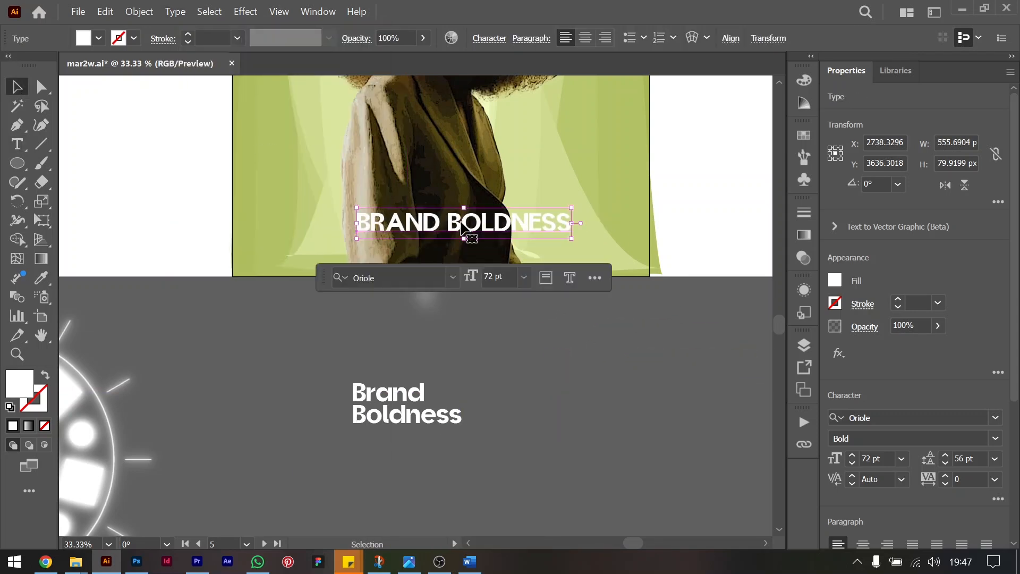
scroll(461, 223, "up", 2)
key("ctrl+minus")
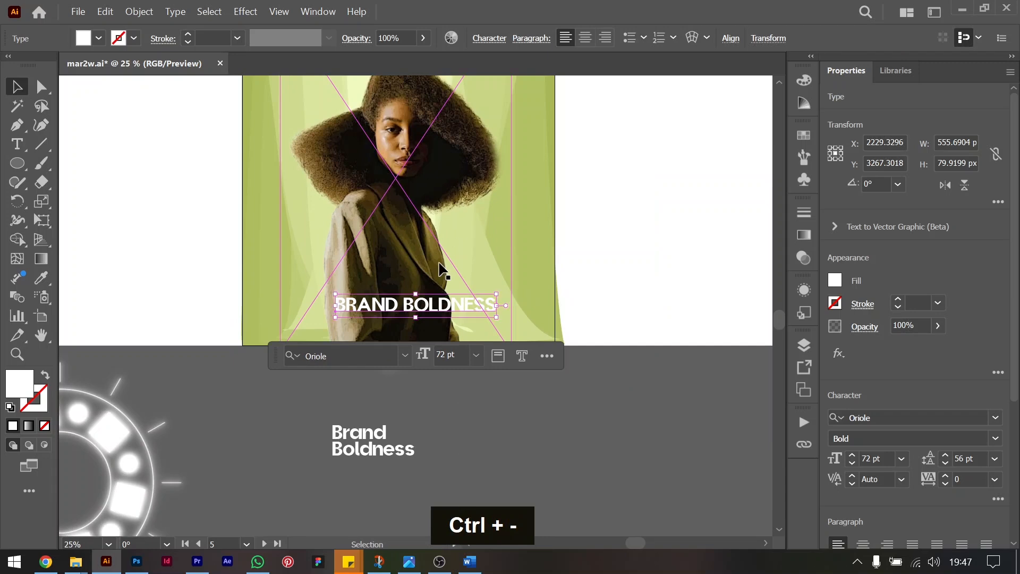
key("ctrl+0")
left_click_drag(462, 487, 444, 166)
left_click_drag(520, 150, 566, 301)
mouse_move(578, 348)
left_mouse_down()
mouse_move(619, 340)
mouse_move(574, 328)
left_mouse_up()
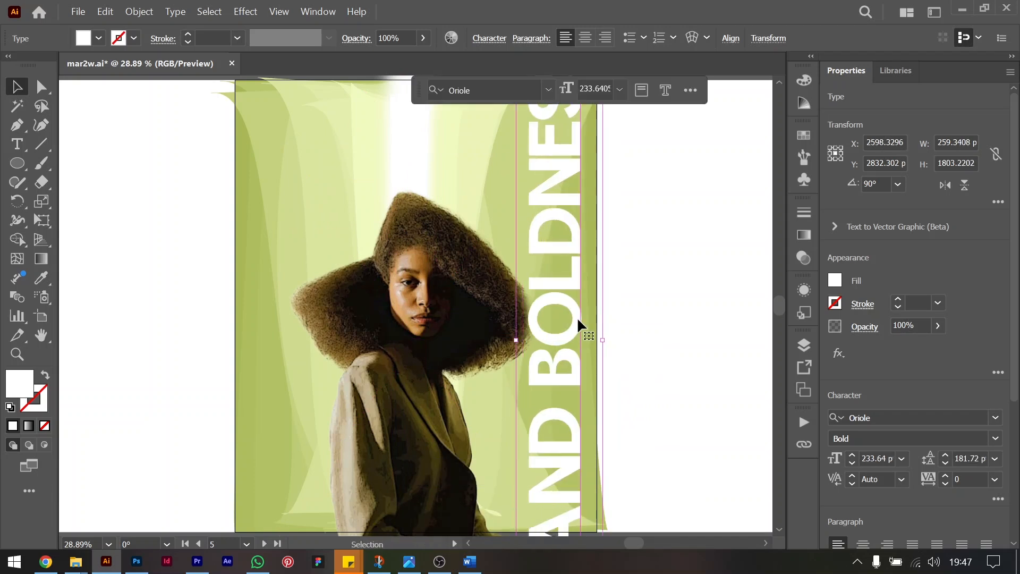
Tilt the large uppercase text to about 45.6°, move it below the artboards and enlarge it to about 344 pt.
key("ctrl+minus")
key("ctrl+minus")
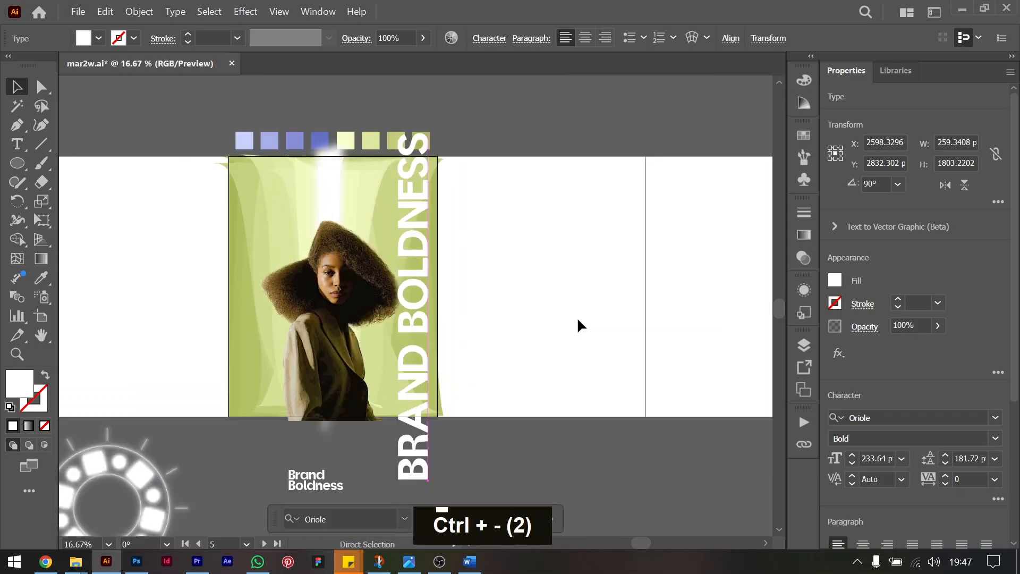
left_click_drag(451, 123, 506, 179)
left_click_drag(473, 221, 656, 427)
scroll(653, 430, "down", 5)
left_click_drag(595, 272, 492, 370)
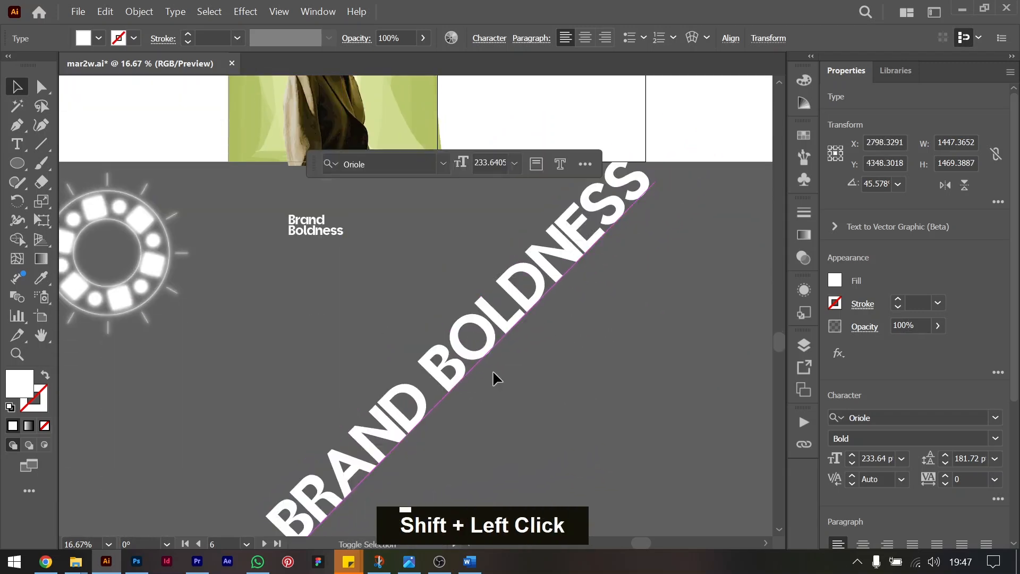
Duplicate the diagonal "BRAND BOLDNESS" line into twelve evenly spaced parallel rows and select them all.
left_click_drag(492, 316, 514, 318)
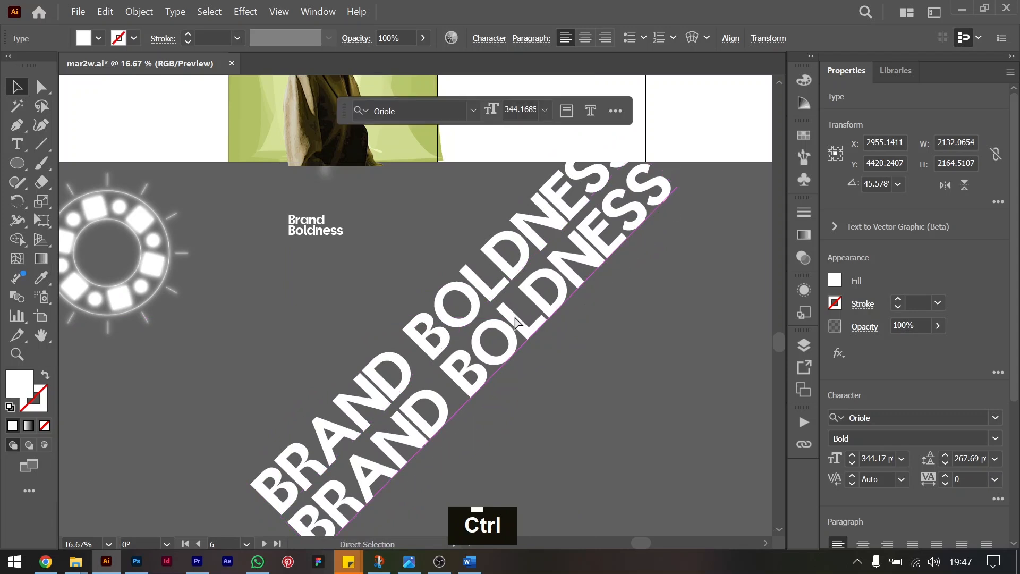
left_click_drag(515, 318, 558, 352)
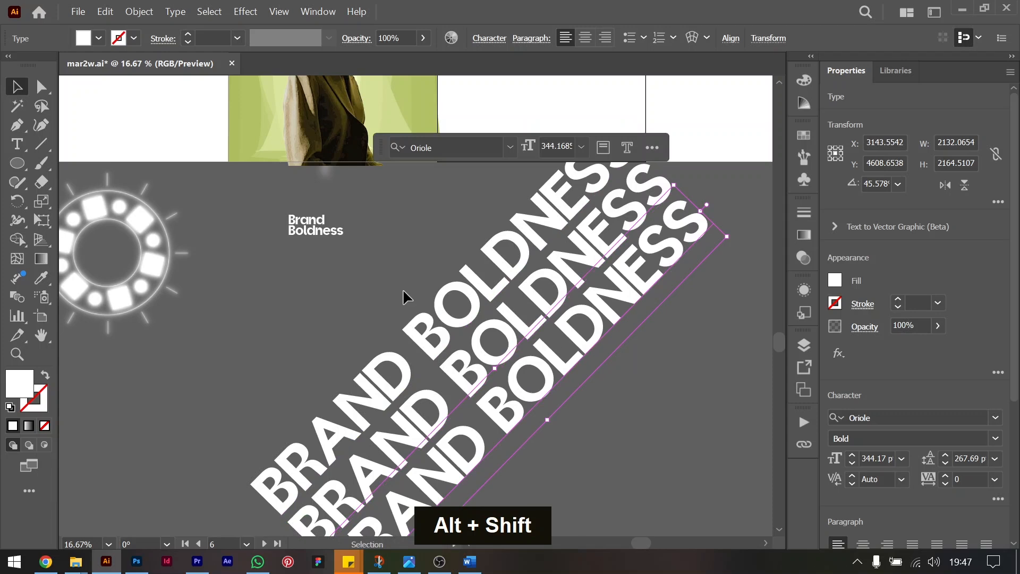
left_click_drag(561, 406, 570, 413)
left_click_drag(546, 366, 672, 472)
scroll(673, 473, "right", 5)
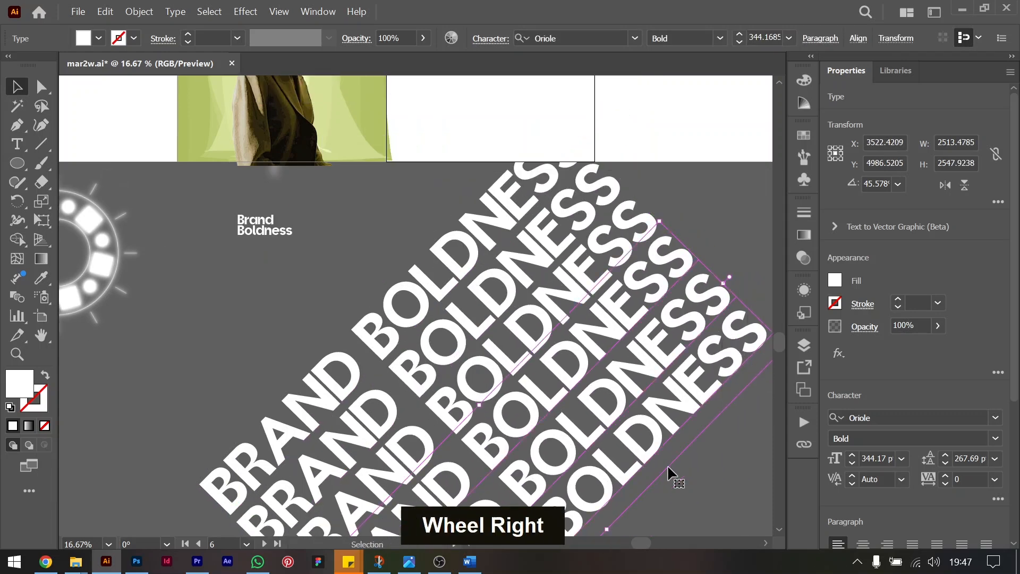
scroll(673, 473, "down", 4)
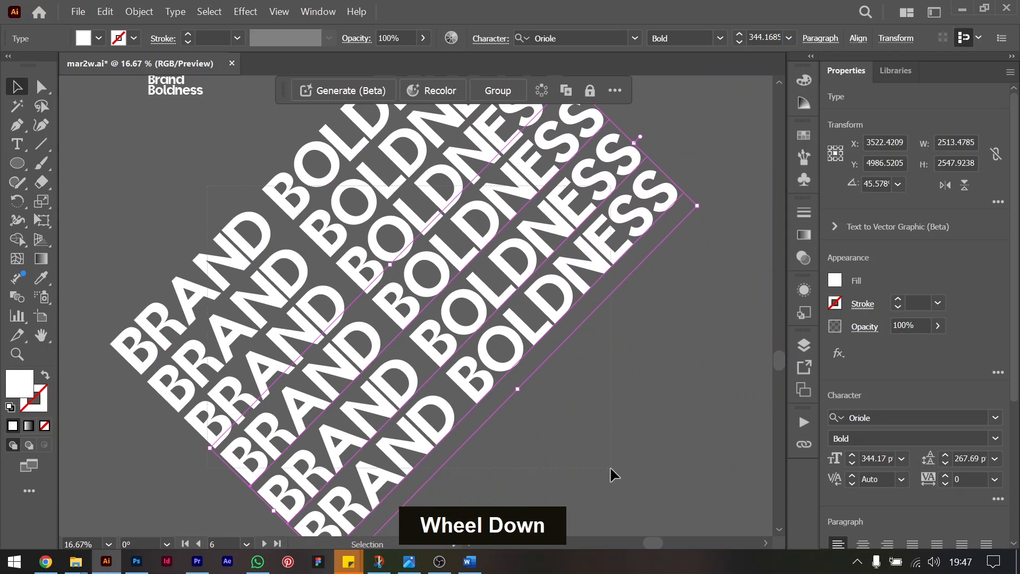
scroll(519, 404, "down", 5)
scroll(520, 404, "right", 3)
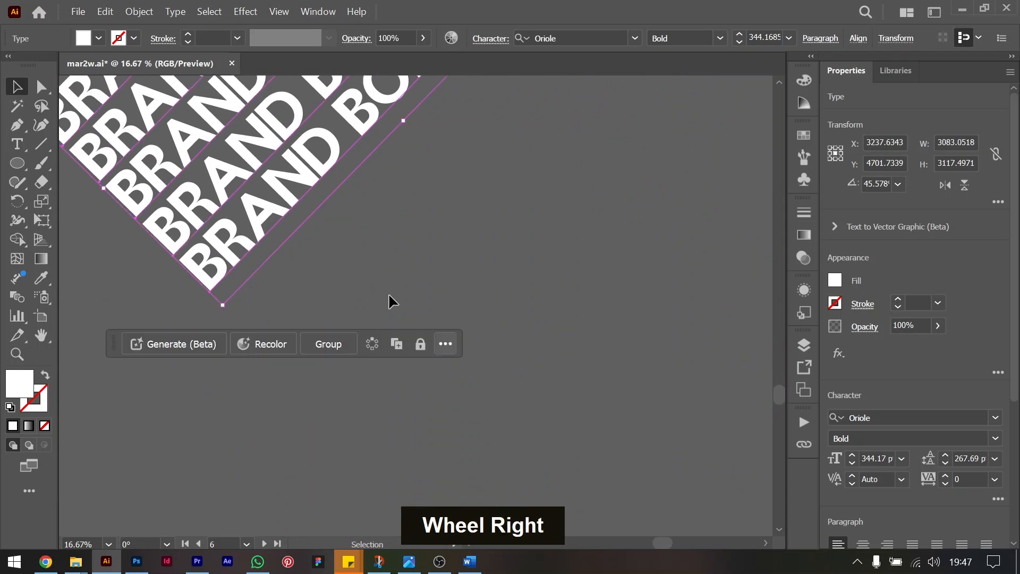
left_click_drag(319, 169, 553, 368)
key("ctrl+minus")
key("ctrl+minus")
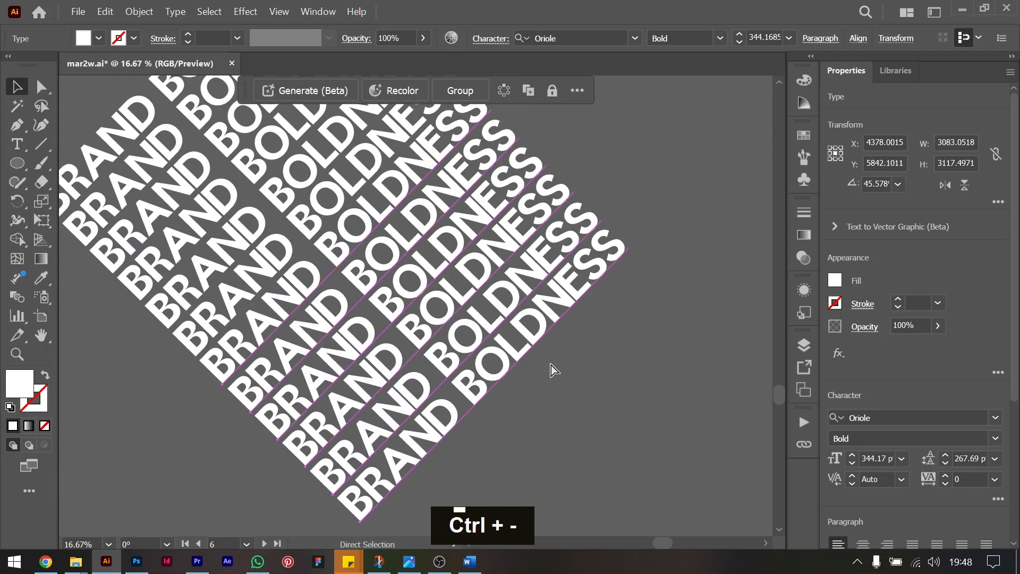
left_click_drag(428, 310, 506, 372)
Try a Zig Zag effect with smooth points on all twelve text rows.
left_click(839, 355)
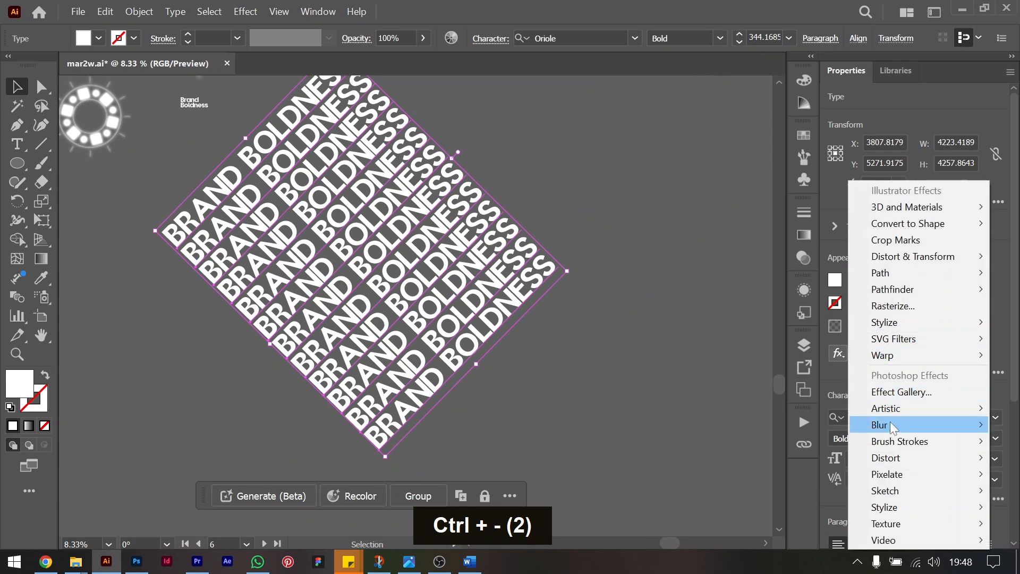
mouse_move(914, 257)
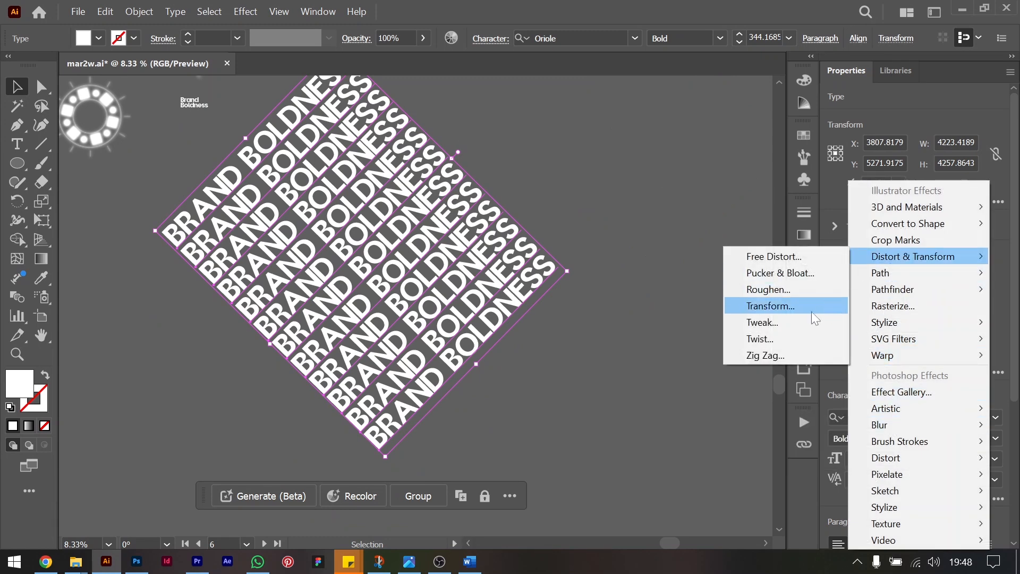
left_click(770, 355)
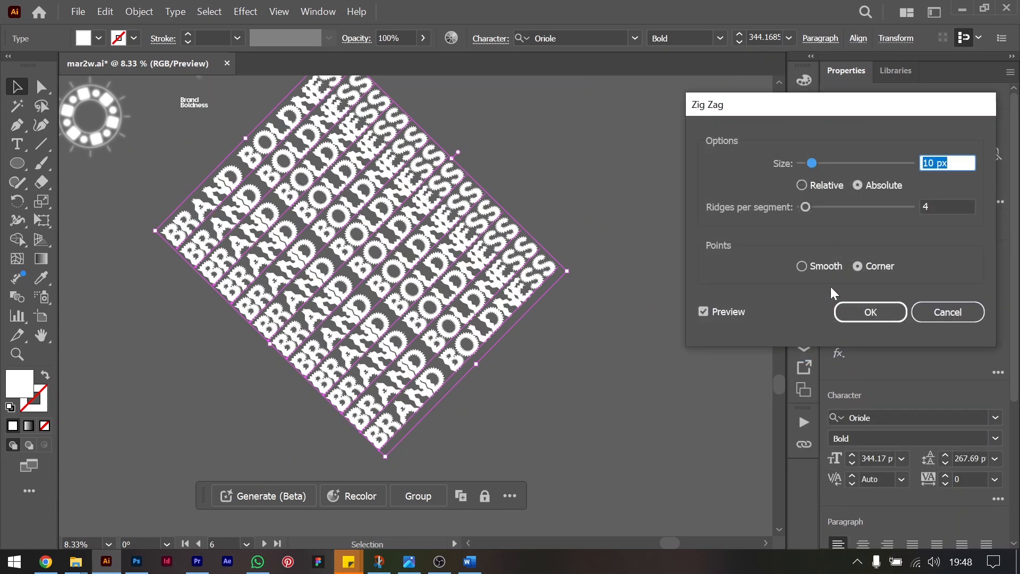
left_click(811, 264)
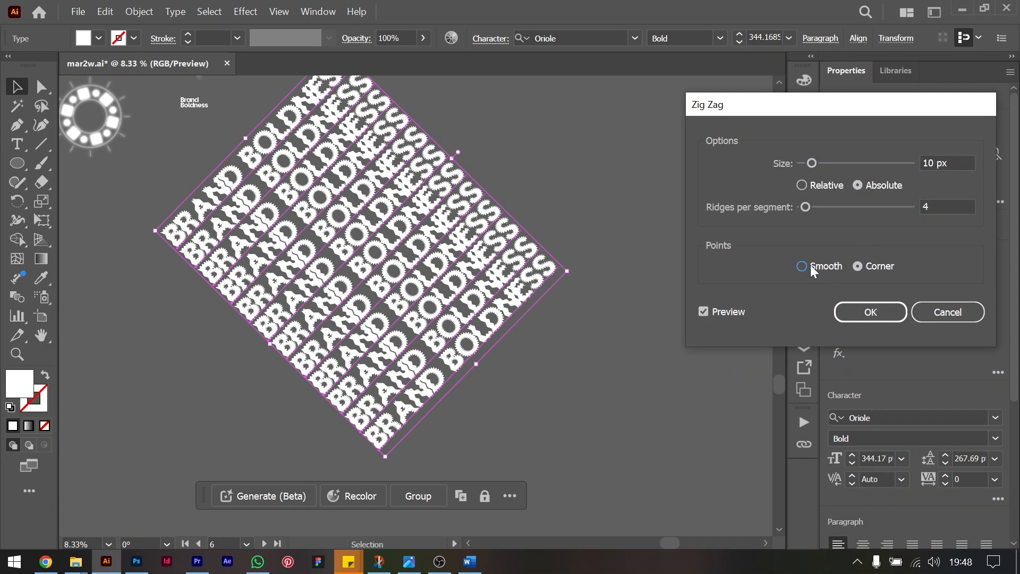
left_click(842, 313)
key("ctrl+z")
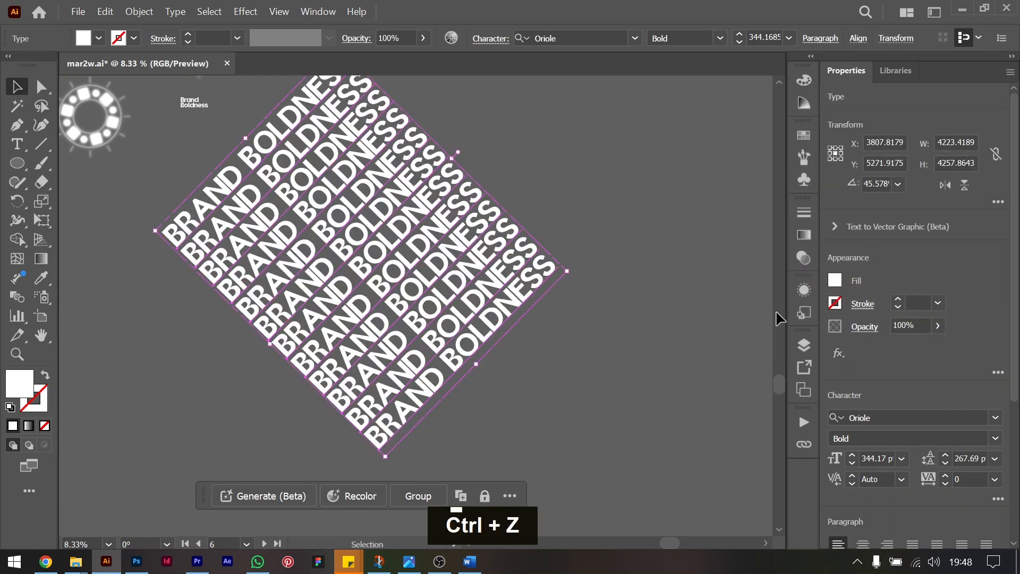
Apply a Tweak effect to the twelve text rows with 15% horizontal and 10% vertical relative distortion.
left_click(839, 353)
mouse_move(897, 257)
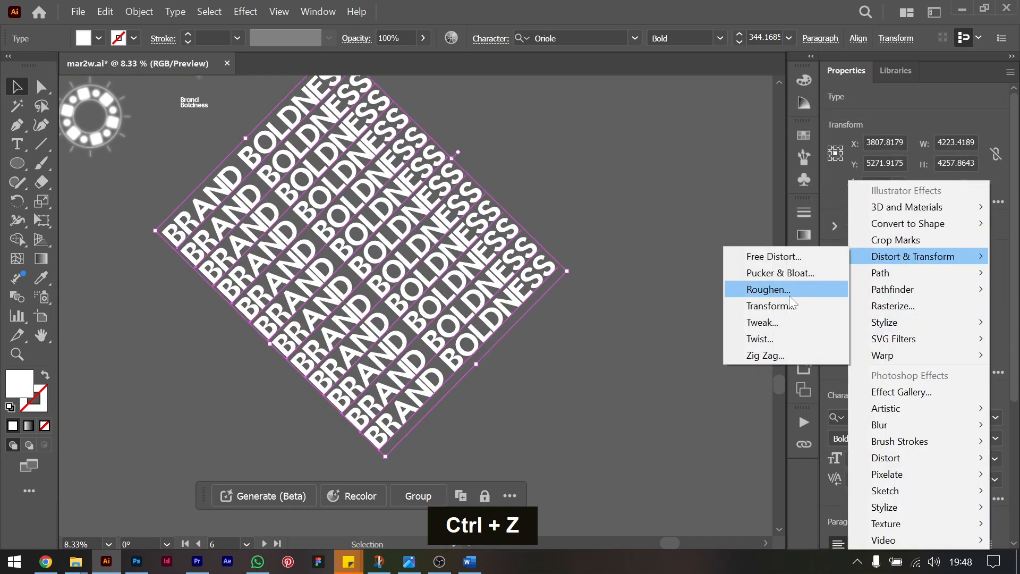
left_click(766, 320)
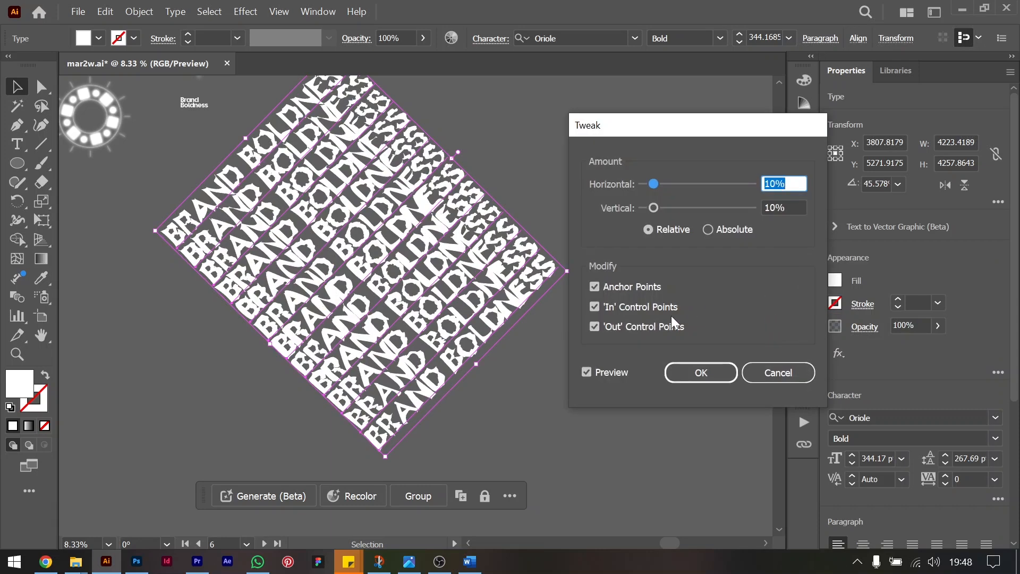
left_click(800, 206)
key("shift+Up")
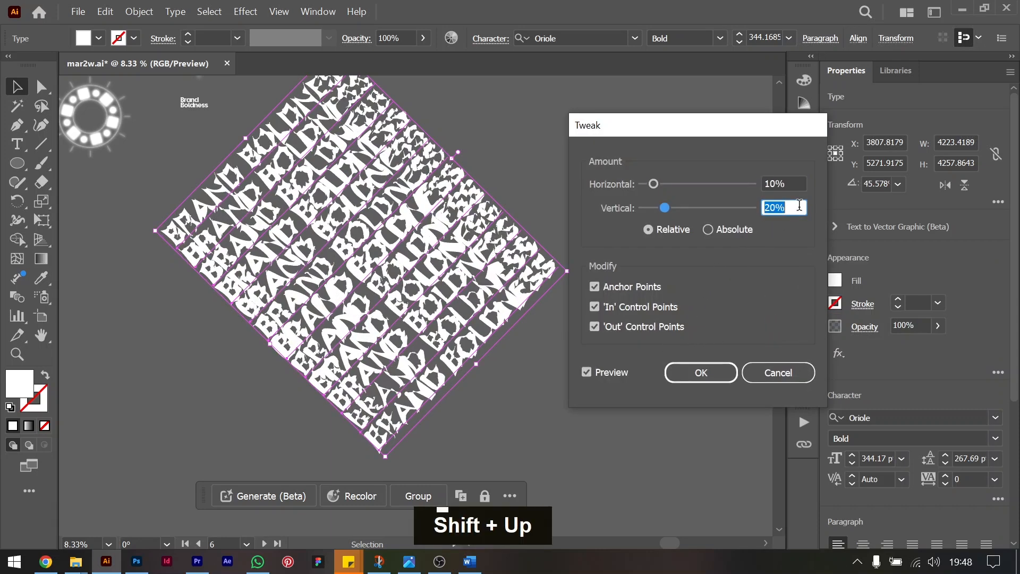
key("shift+Down")
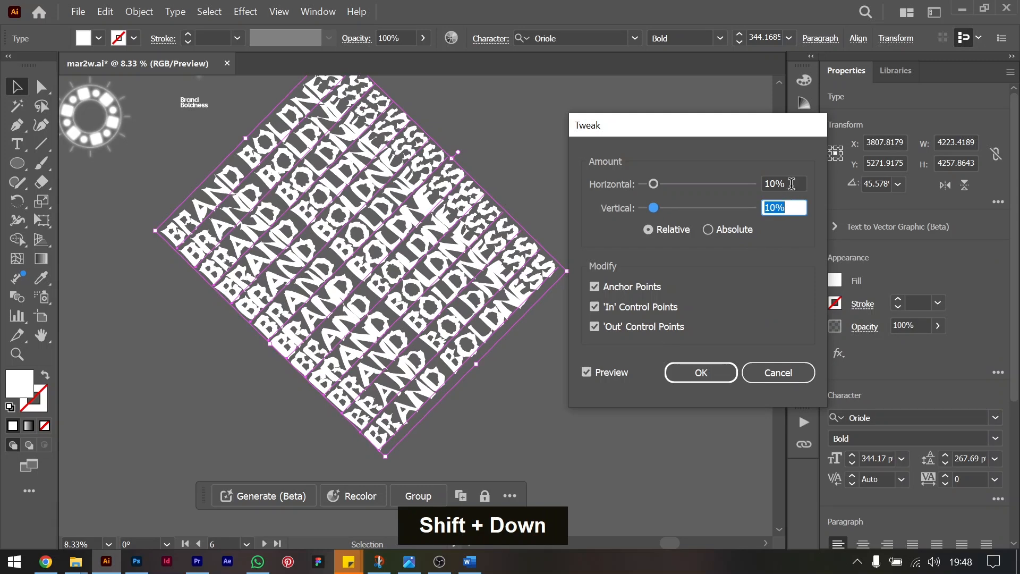
left_click(791, 184)
key("shift+Up")
key("shift+Down")
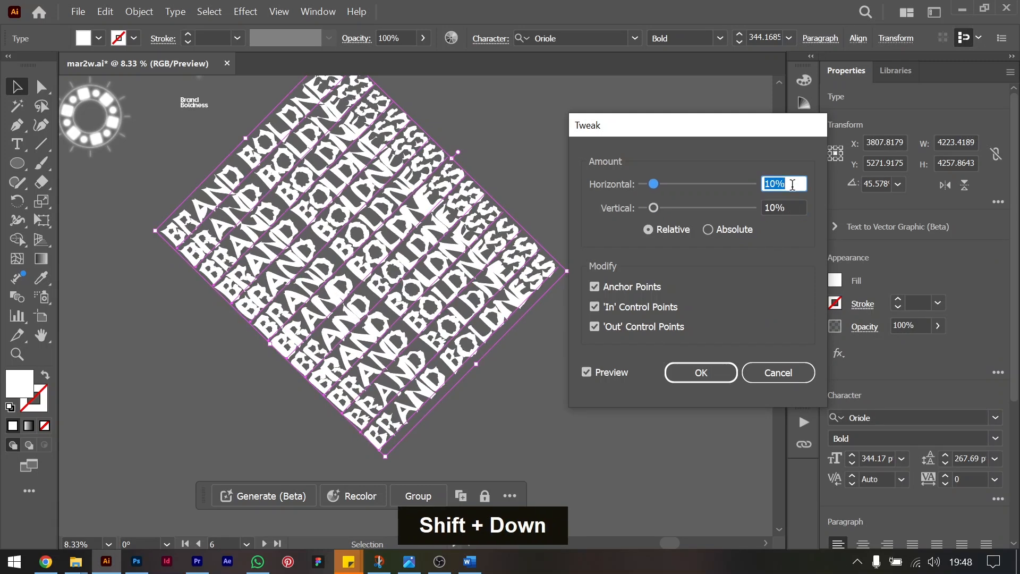
key("Up")
key("Up")
key("Up")
key("Up")
key("Up")
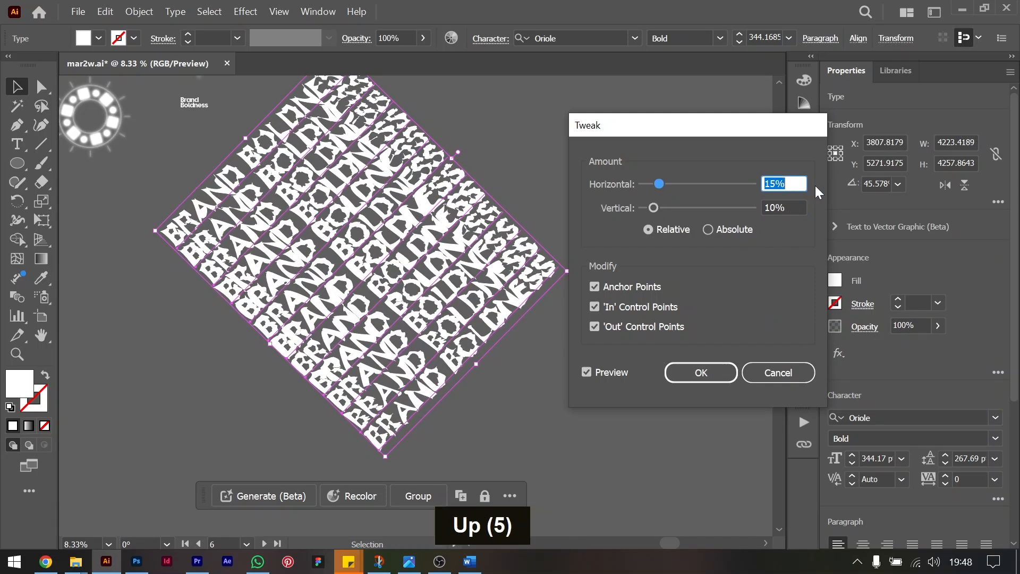
left_click(701, 372)
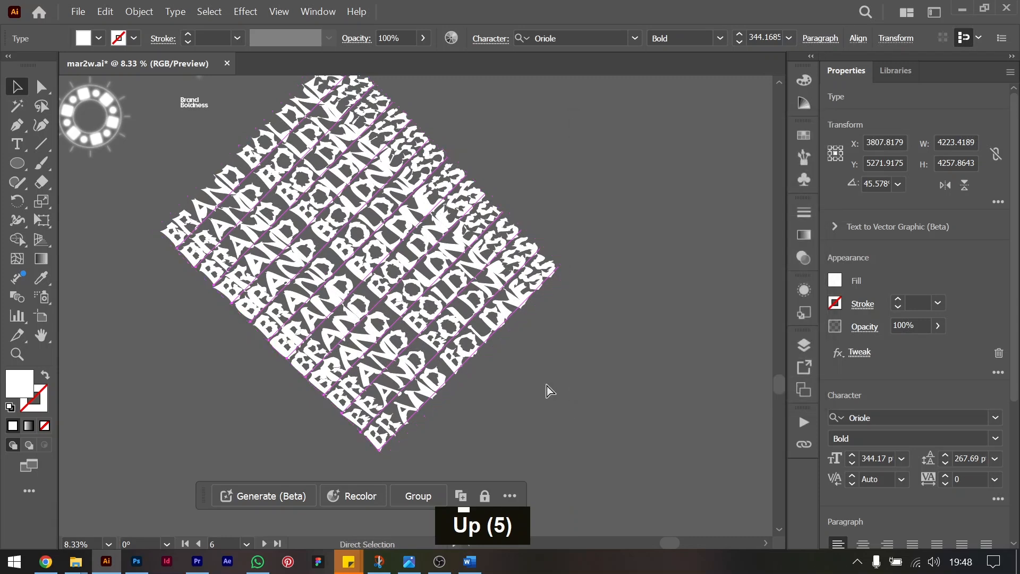
Group the distorted text rows, move the group over the poster and scale its text down to about 237 pt.
key("ctrl+g")
scroll(200, 271, "up", 2)
scroll(200, 271, "up", 2)
left_click_drag(300, 415, 123, 174)
left_click_drag(287, 330, 252, 329)
left_click_drag(257, 332, 257, 331)
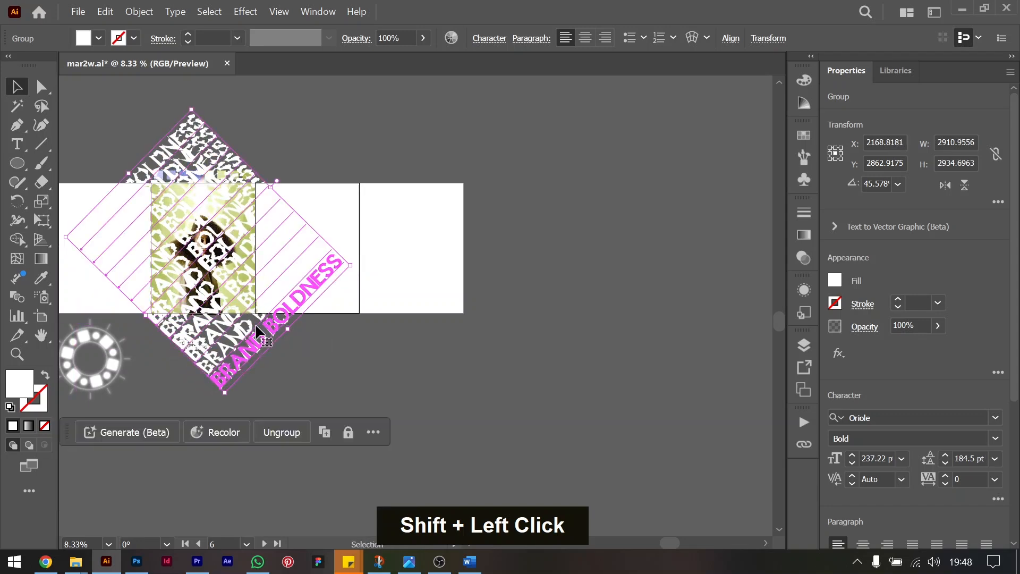
Set the blend mode of the text group covering the poster to Overlay.
key("ctrl+minus")
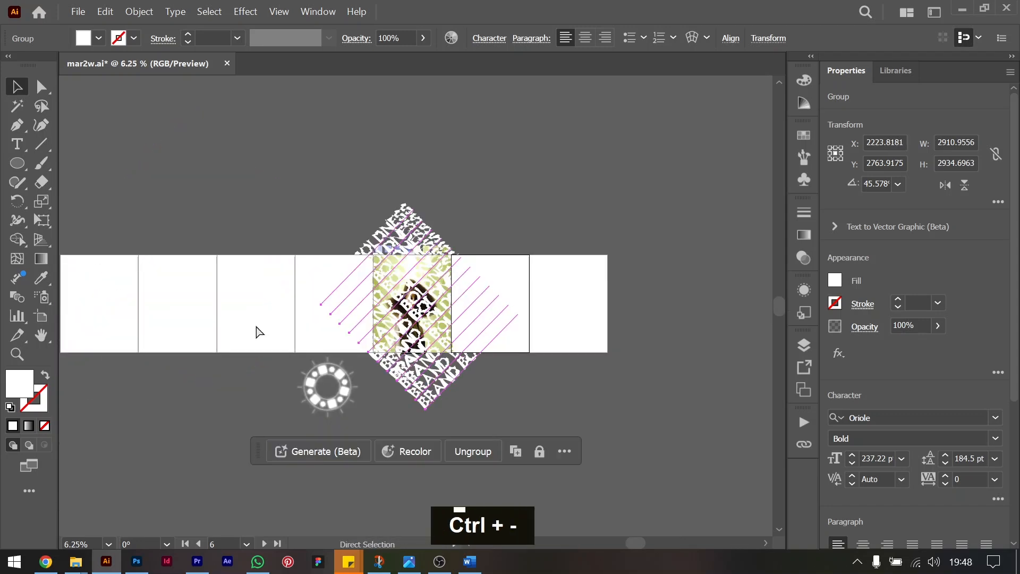
key("ctrl+0")
scroll(159, 298, "right", 2)
scroll(161, 301, "left", 2)
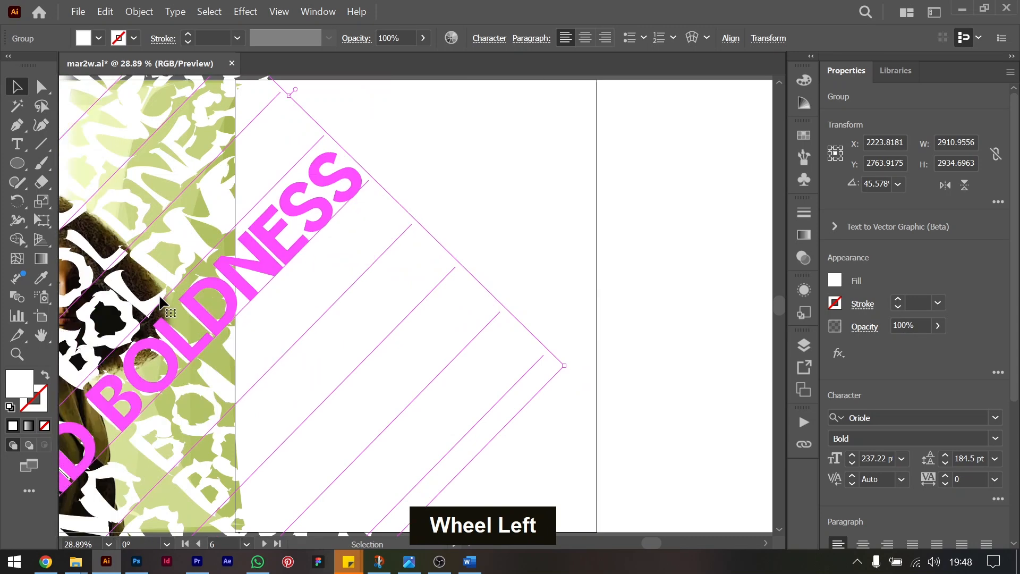
scroll(161, 302, "left", 3)
scroll(161, 302, "right", 1)
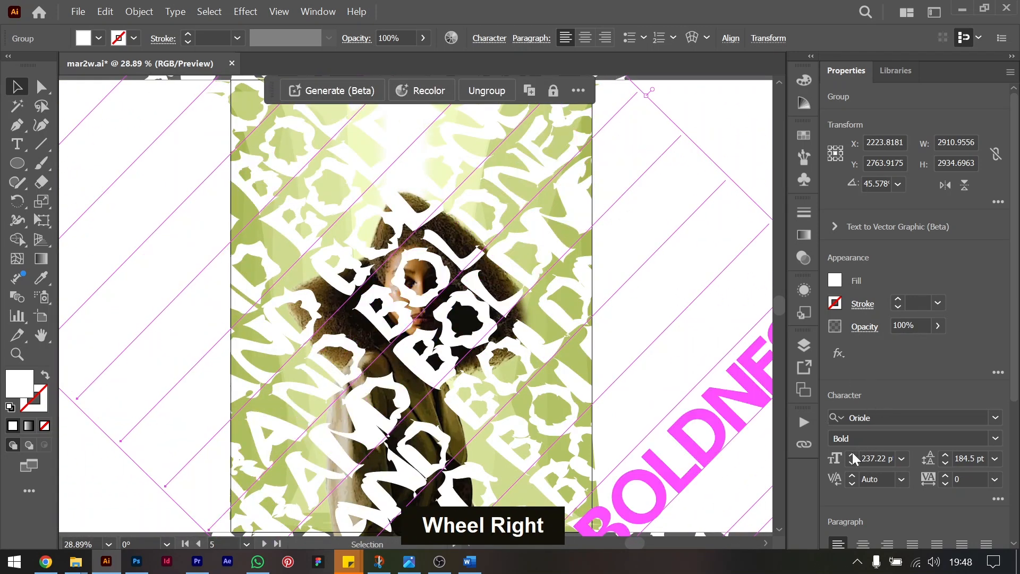
left_click(864, 327)
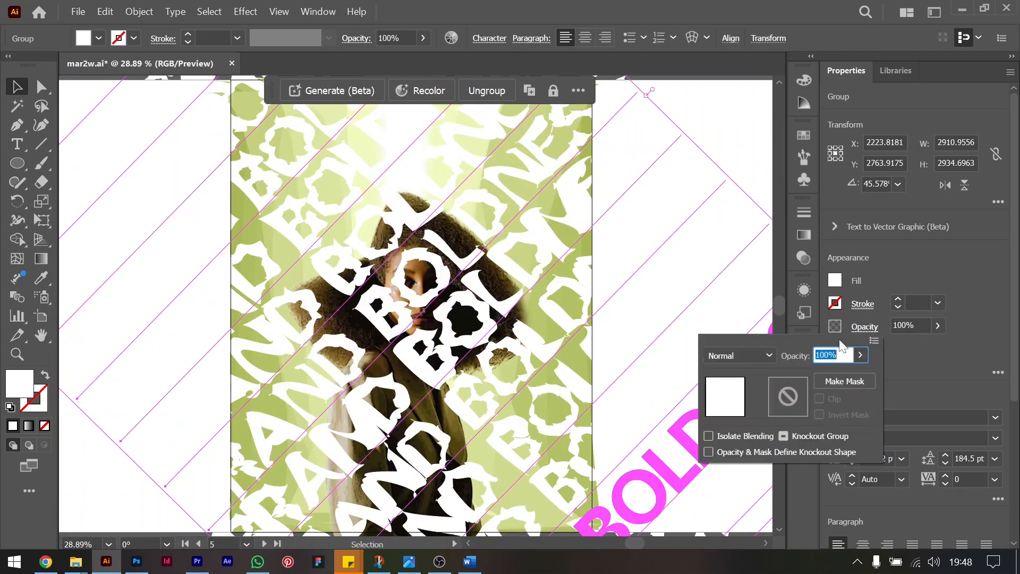
left_click(758, 356)
left_click(743, 184)
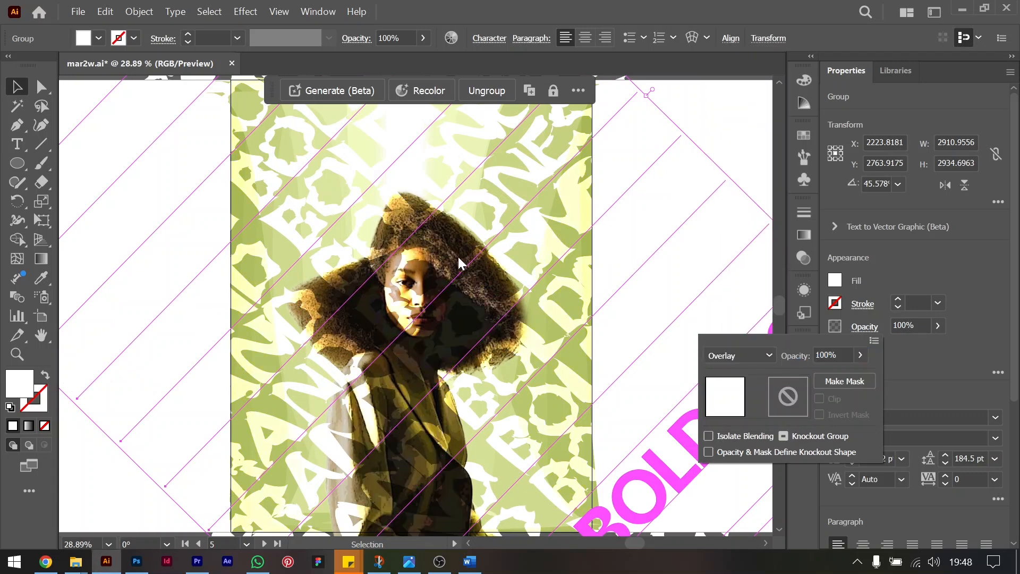
Adjust the stacking order of the distorted text group so that it sits behind the portrait but above the green background.
left_click(528, 170)
key("ctrl+bracketleft")
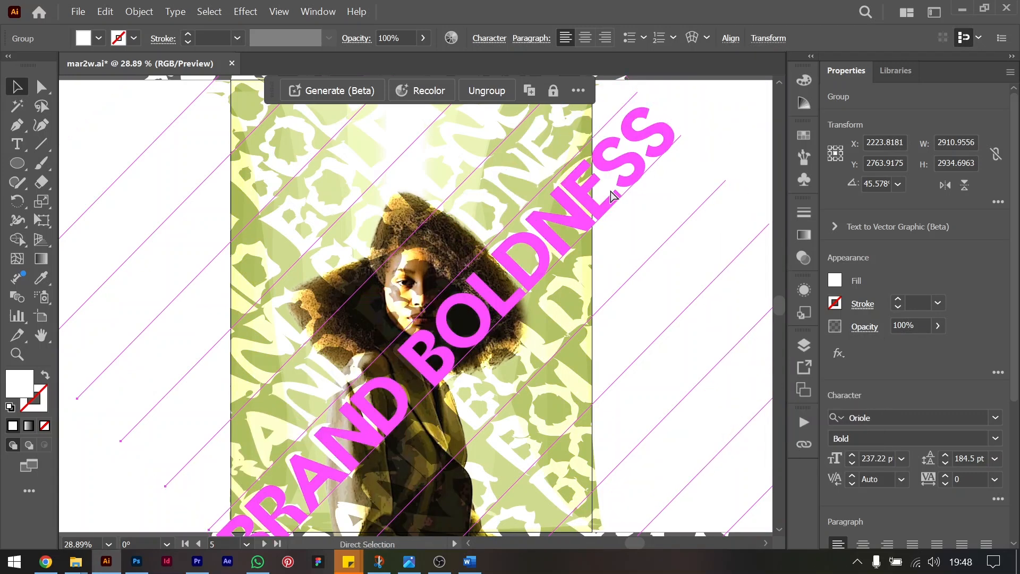
key("ctrl+bracketleft")
key("ctrl+bracketleft")
key("ctrl+bracketright")
key("ctrl+bracketright")
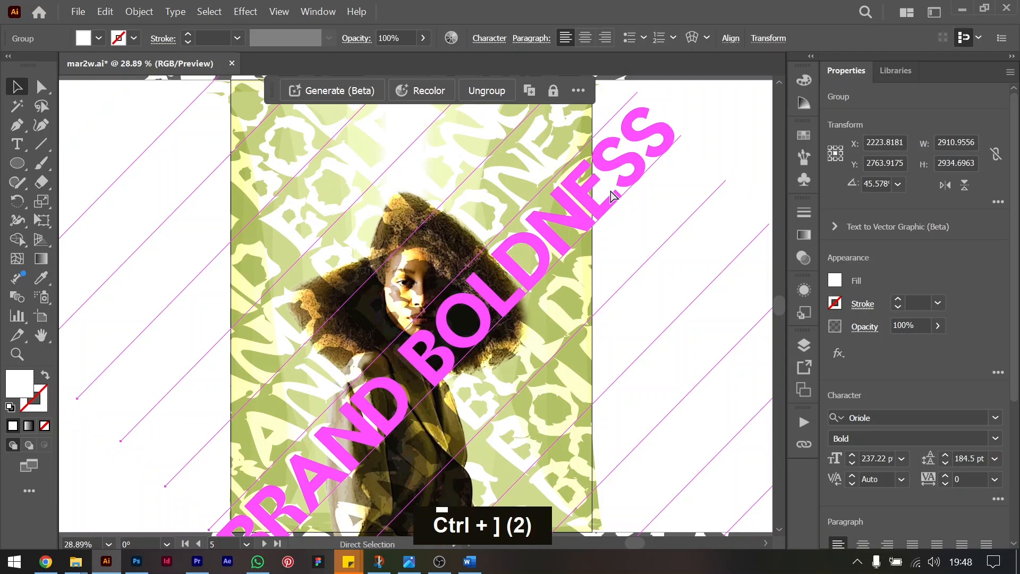
key("ctrl")
key("ctrl+bracketleft")
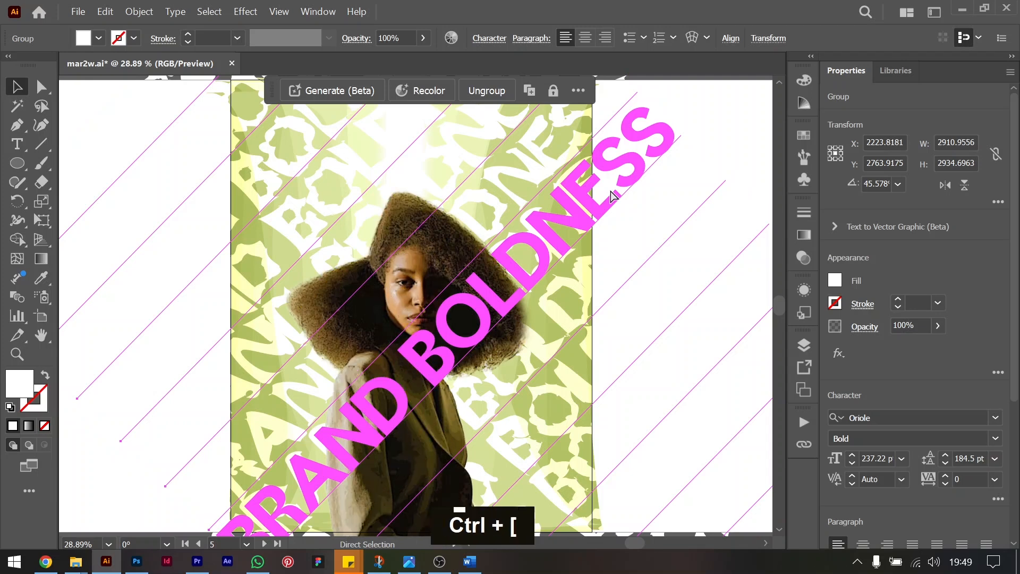
Send the text group several levels further back, and bring it forward two levels to keep it over the green background.
scroll(664, 241, "down", 1)
scroll(664, 241, "down", 3)
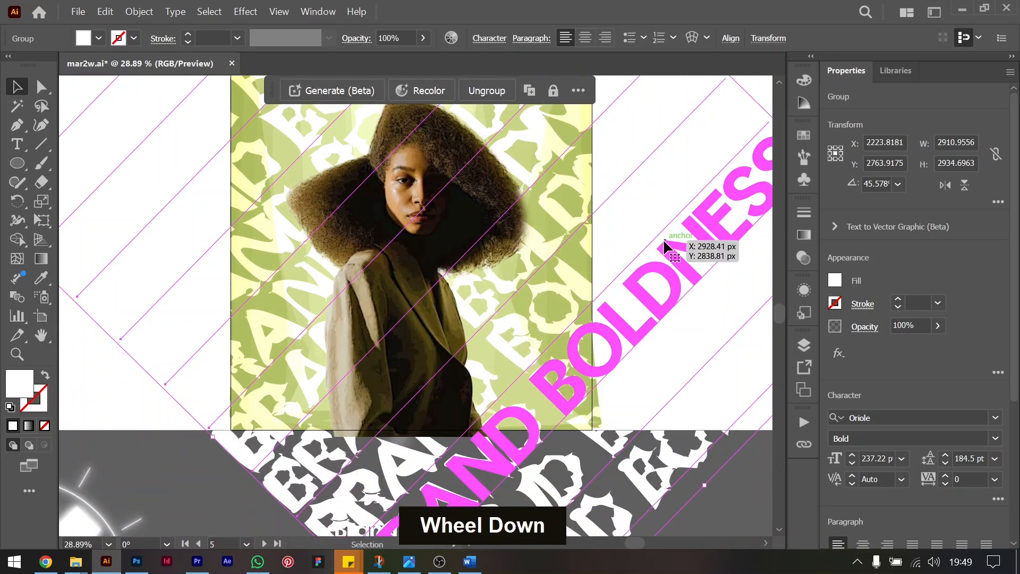
scroll(664, 244, "up", 2)
key("ctrl+bracketleft")
key("ctrl+bracketleft")
key("ctrl+bracketleft")
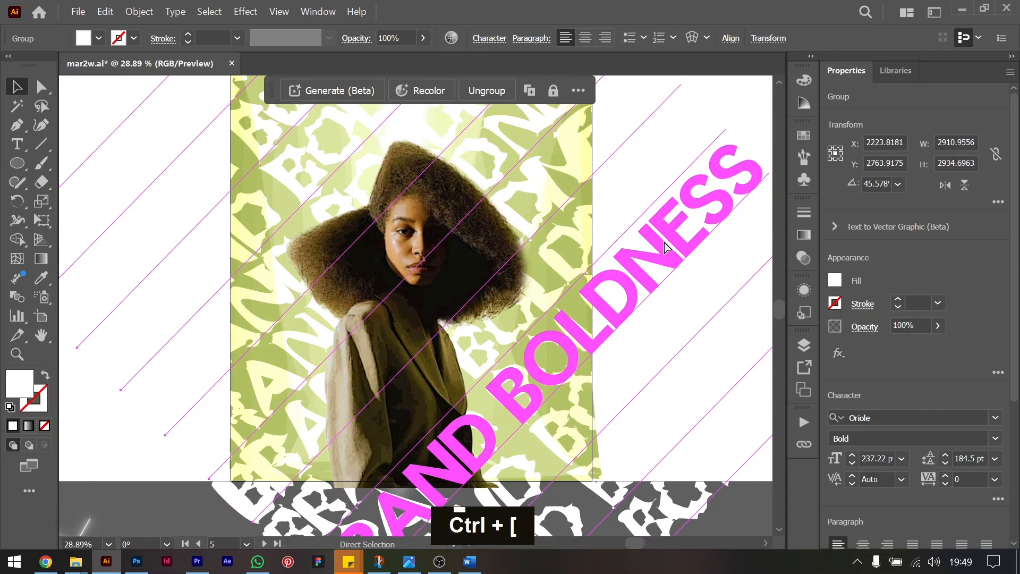
key("ctrl+bracketleft")
key("ctrl+bracketleft")
key("ctrl+bracketright")
key("ctrl+bracketright")
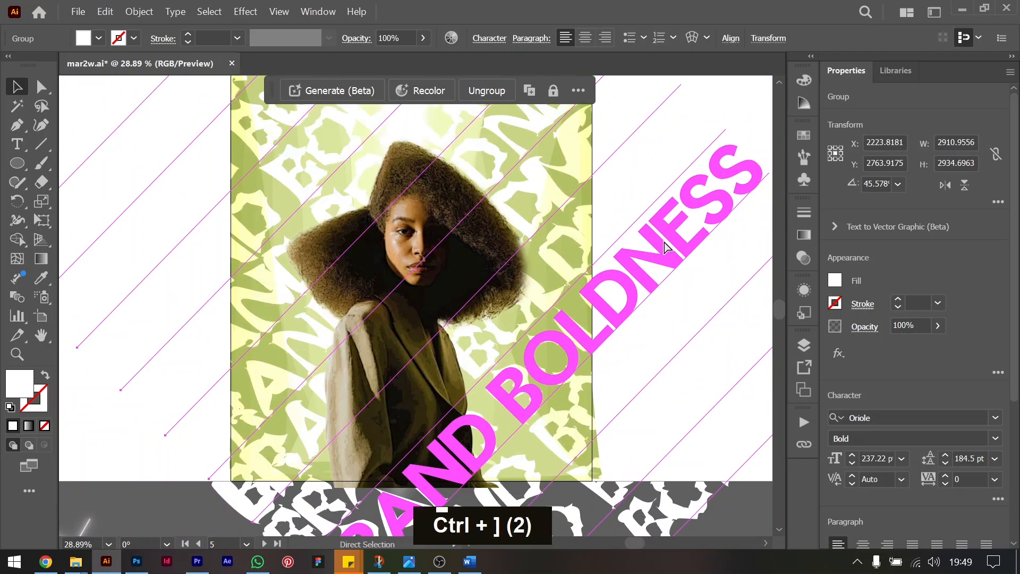
Lower the opacity of the distorted text group behind the portrait to 14%.
left_click(934, 327)
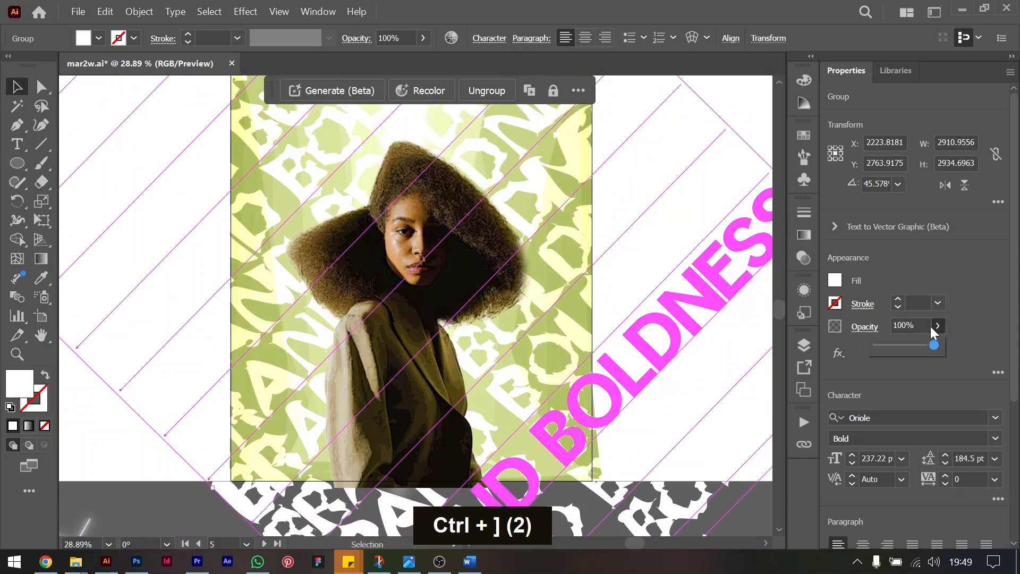
left_click_drag(904, 347, 888, 348)
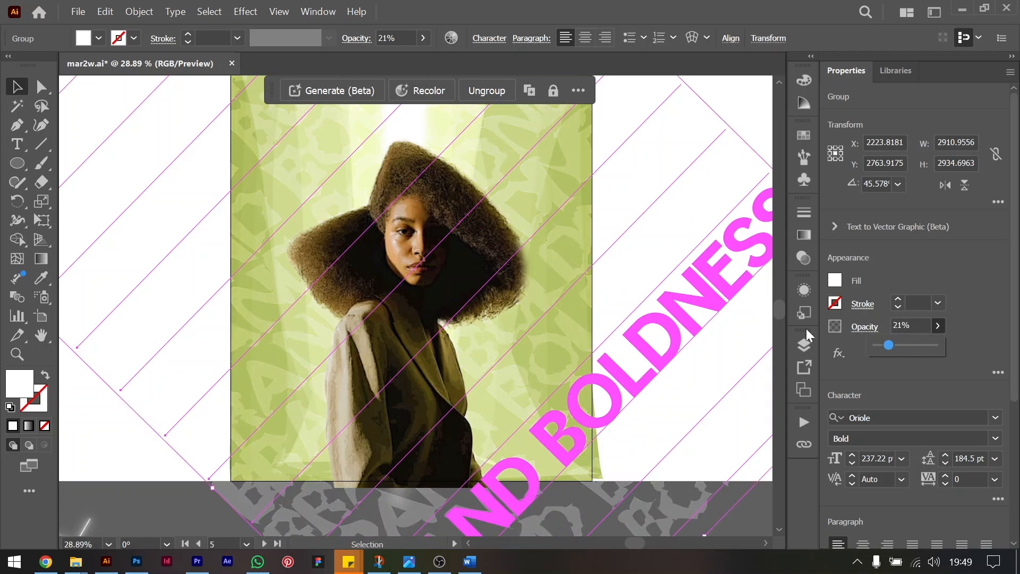
left_click_drag(892, 344, 884, 344)
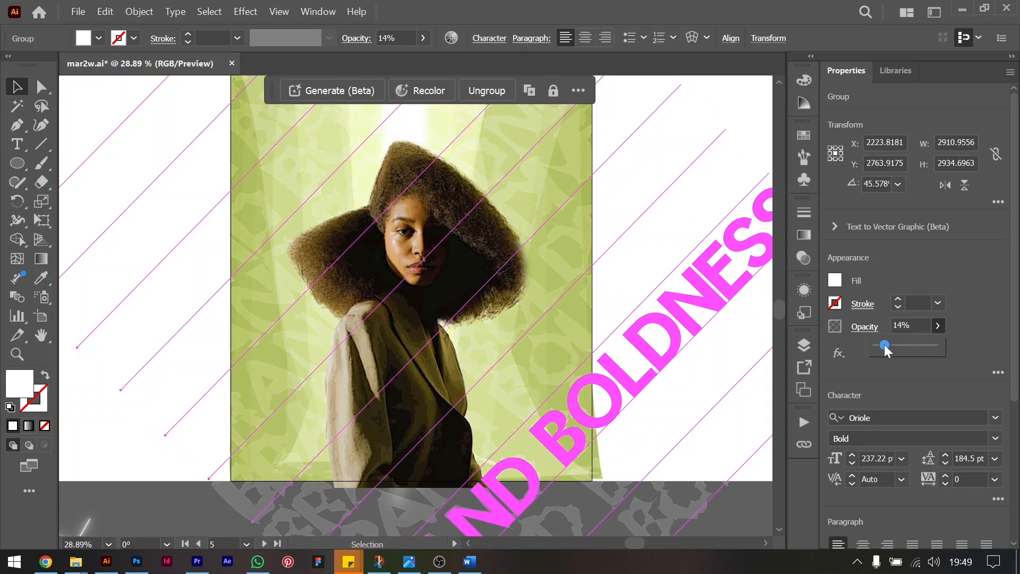
scroll(679, 311, "down", 2)
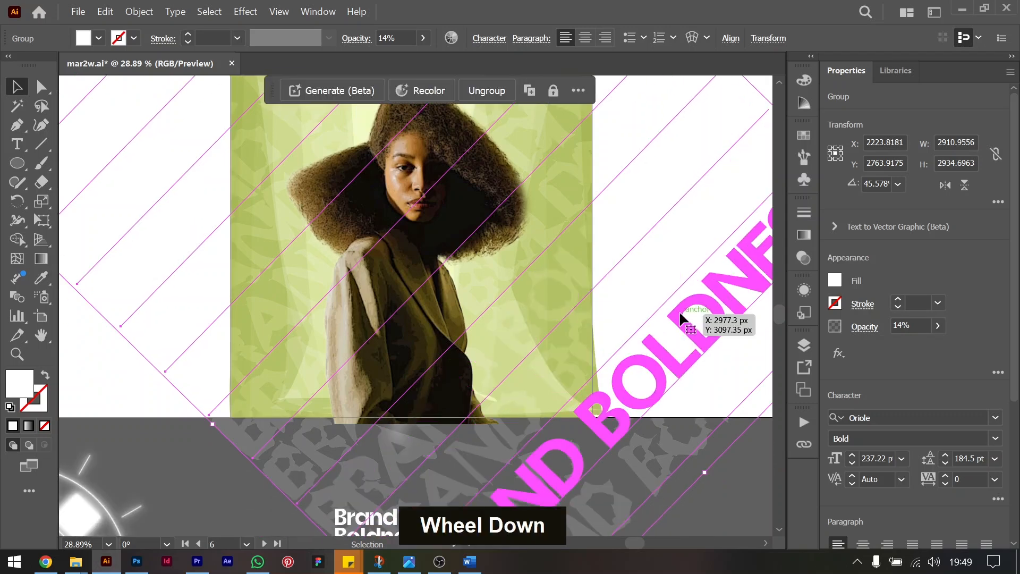
Apply a Radial Blur effect to the distorted text group with amount 11, the Spin method and Good quality.
key("ctrl+minus")
key("ctrl+minus")
left_click(644, 144)
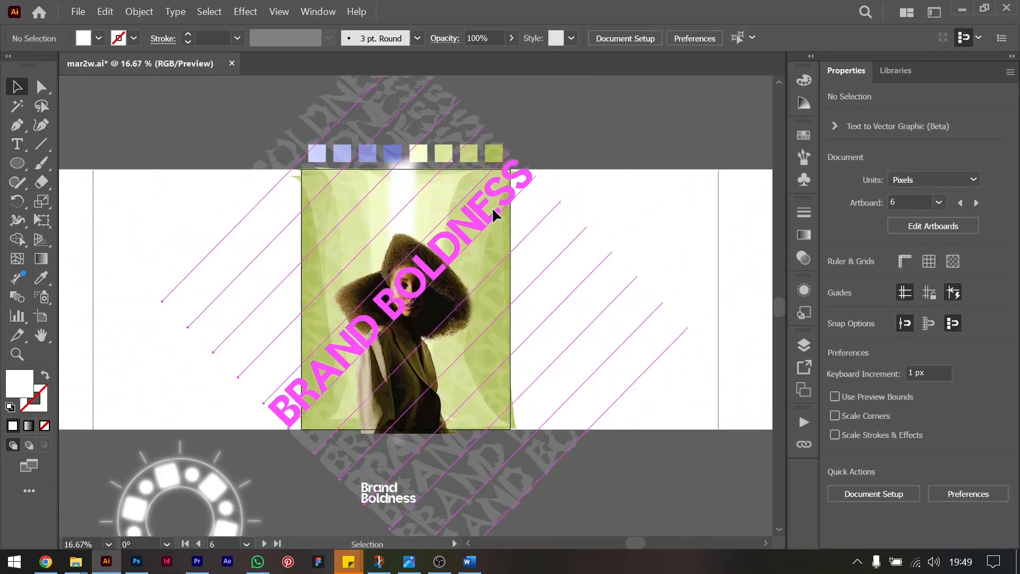
left_click(492, 207)
left_click(838, 354)
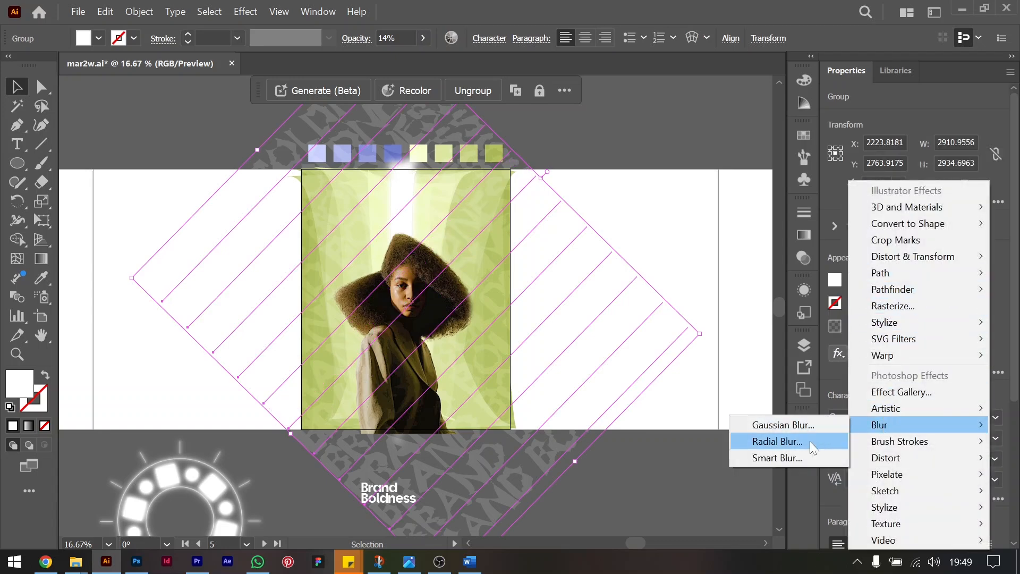
left_click(810, 441)
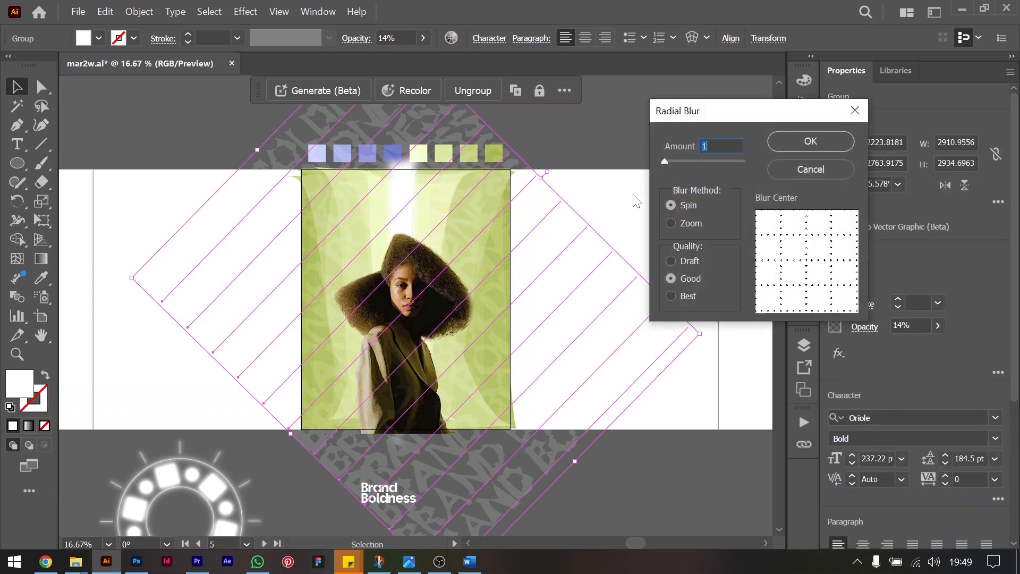
key("shift+Up")
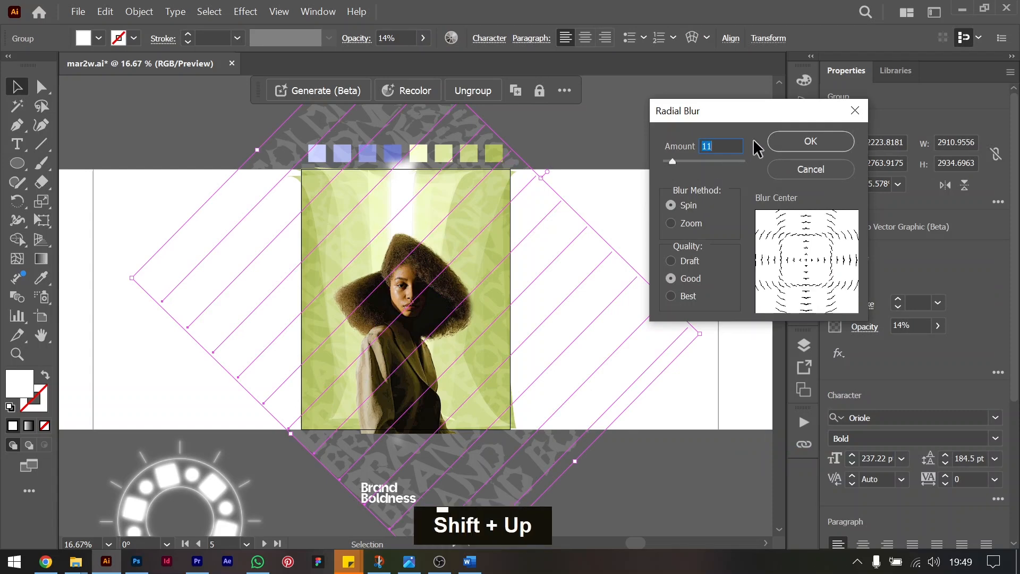
key("Return")
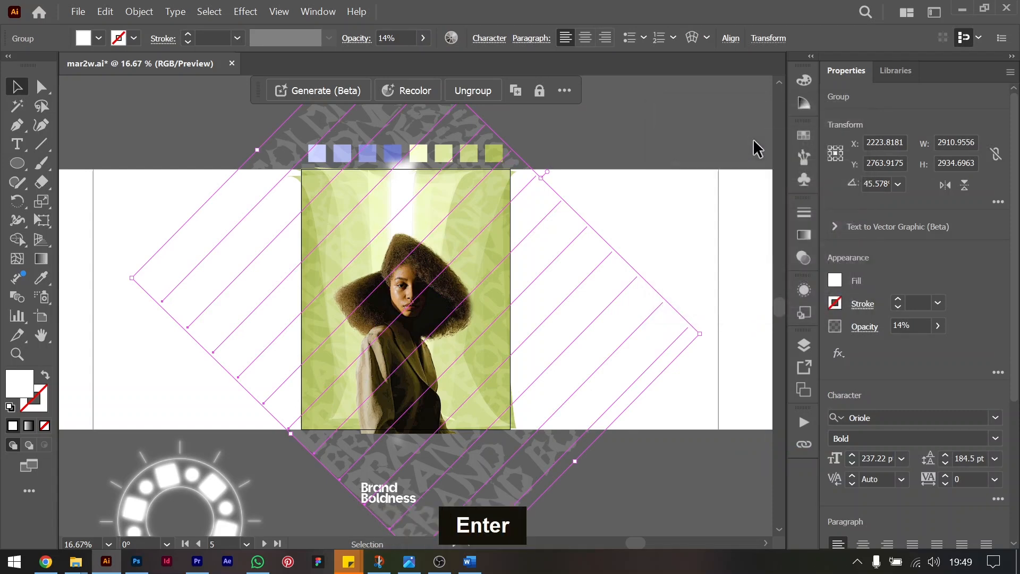
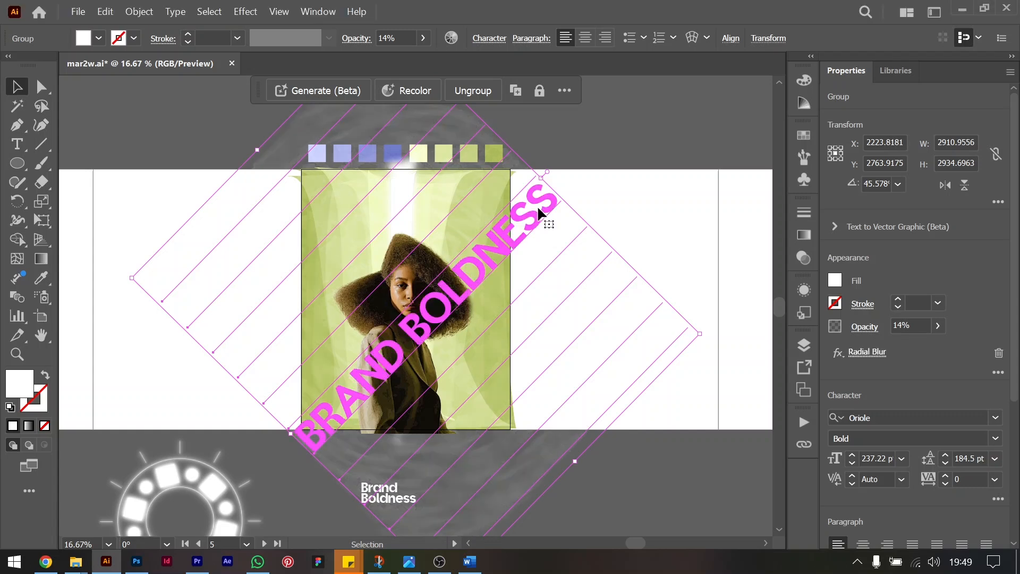
Raise the opacity of the blurred text group behind the portrait to 30% and deselect it.
key("ctrl+equal")
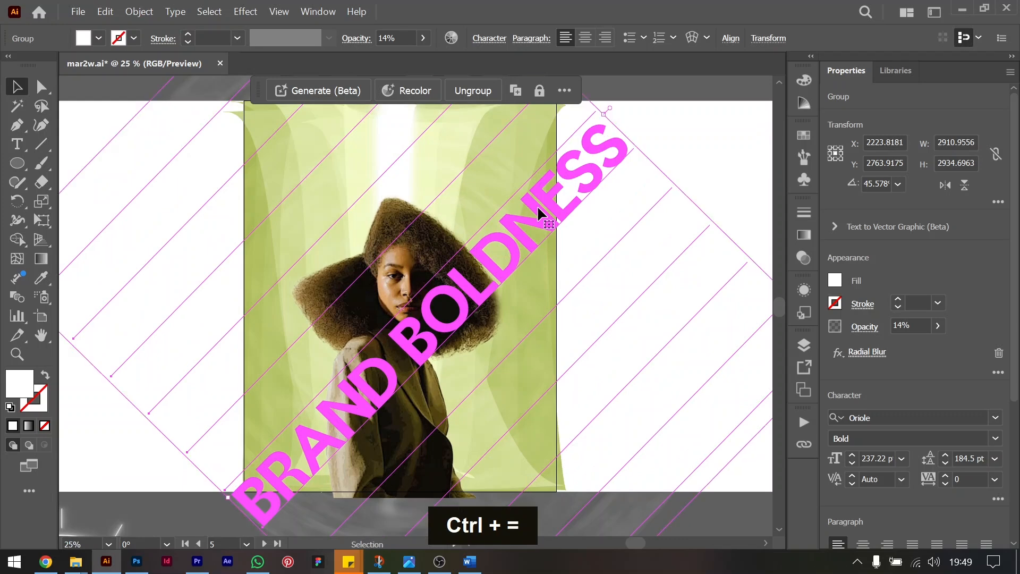
left_click(919, 324)
key("shift+Up")
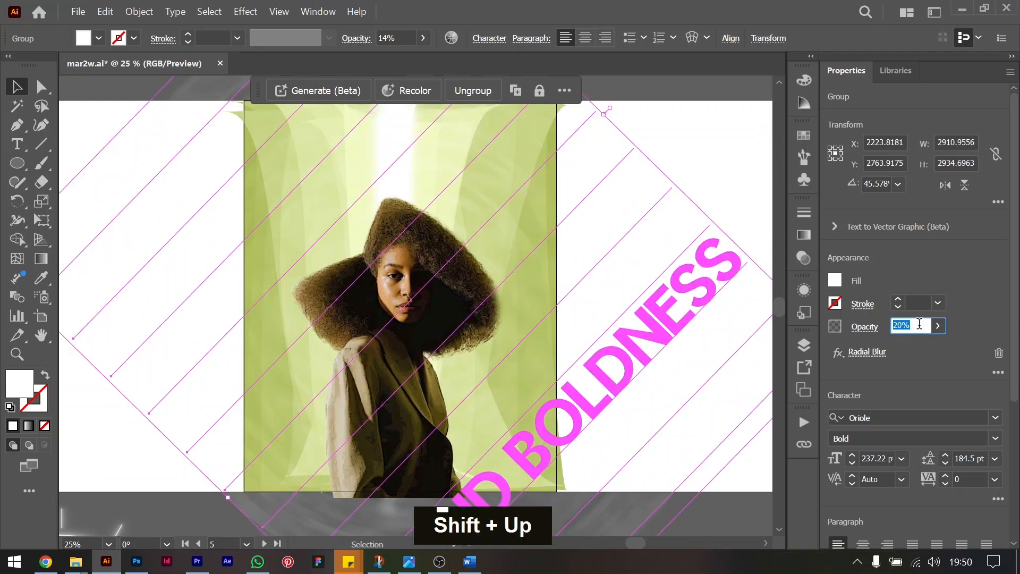
key("shift+Up")
key("shift+Up")
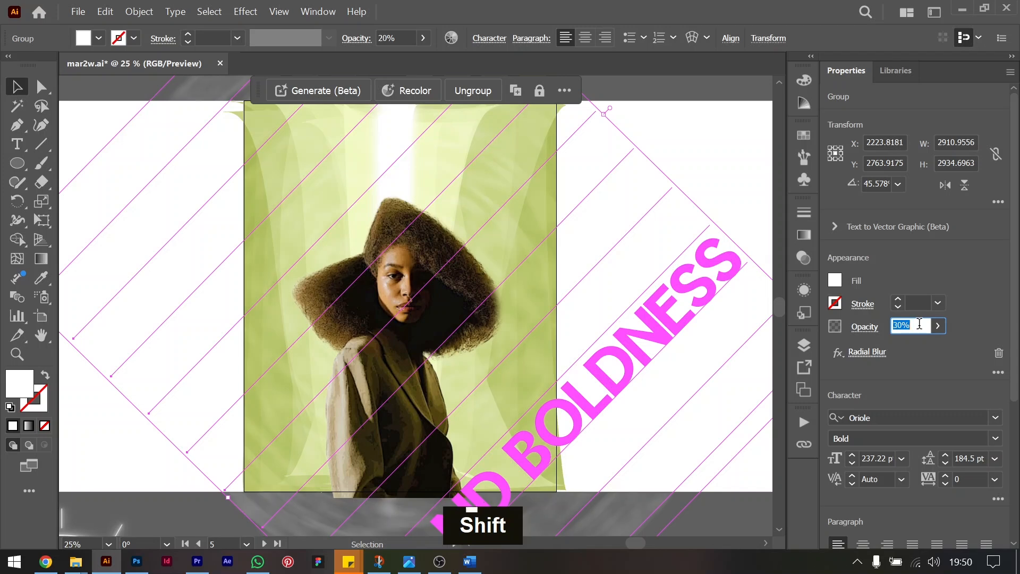
left_click(717, 169)
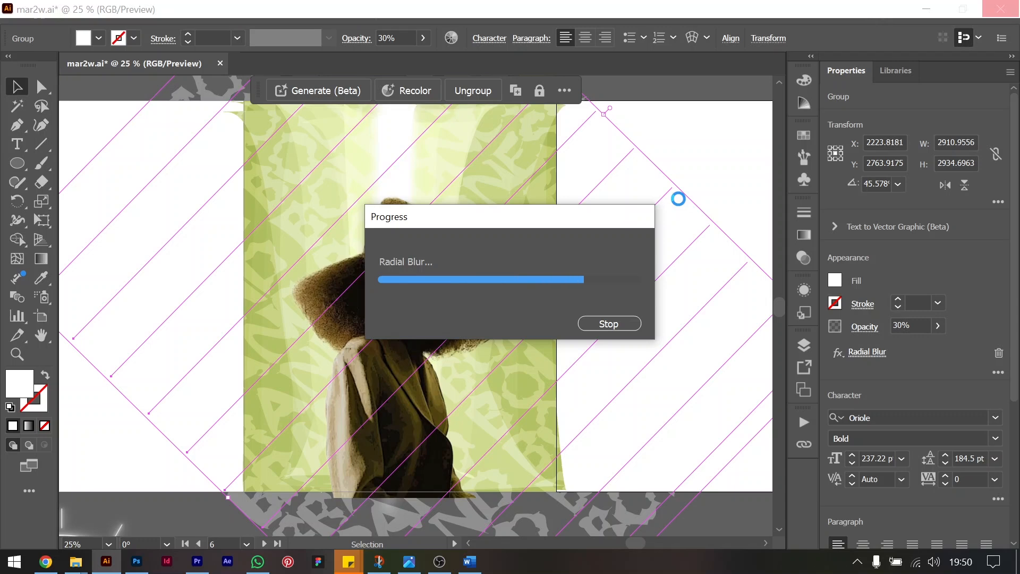
left_click(679, 201)
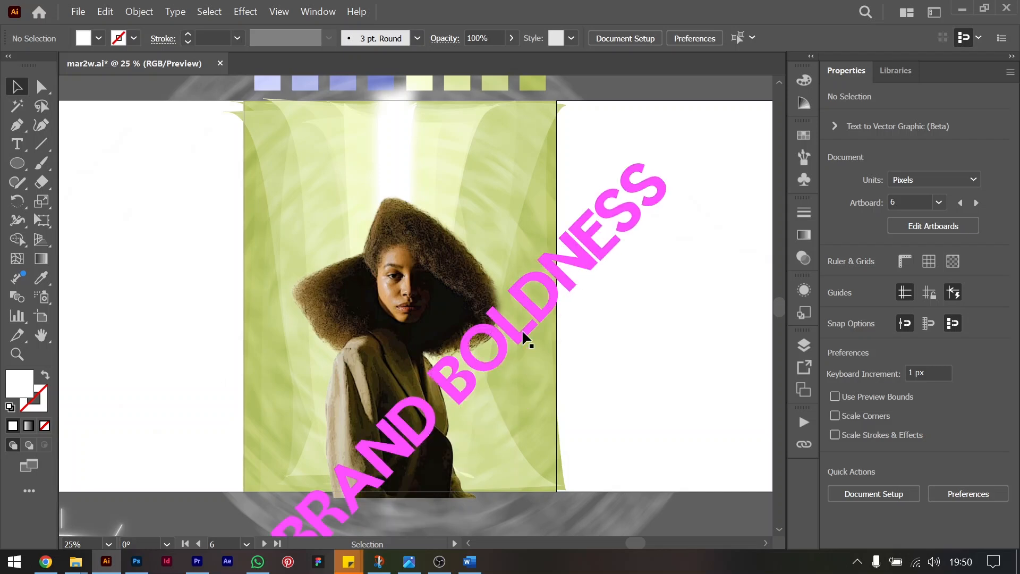
Bring the "Brand Boldness" text below the artboard to the front and place it on the poster beside the portrait's shoulder.
scroll(524, 337, "down", 5)
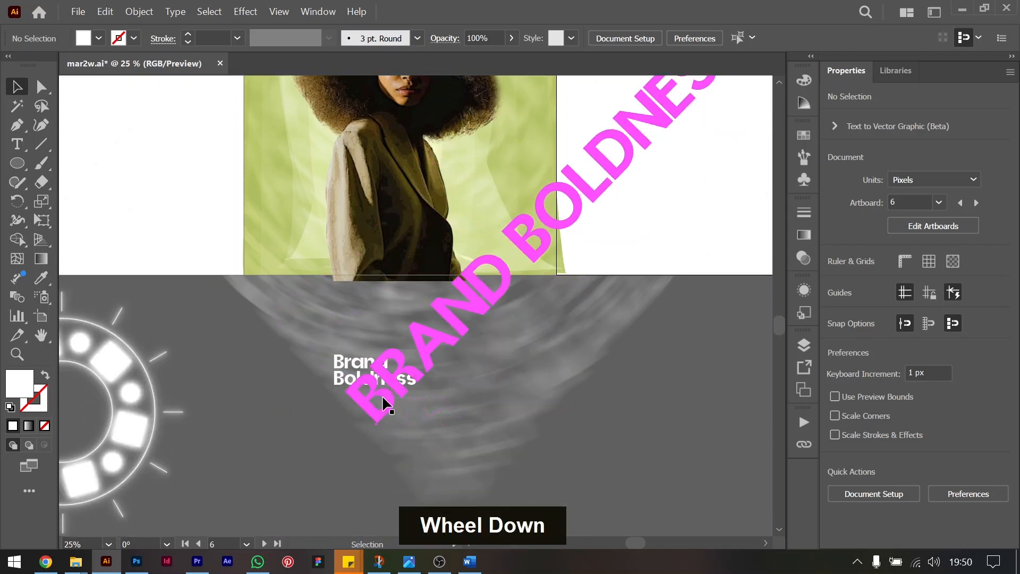
left_click(348, 376)
key("ctrl+shift+bracketright")
left_click_drag(350, 381, 460, 169)
scroll(520, 162, "up", 2)
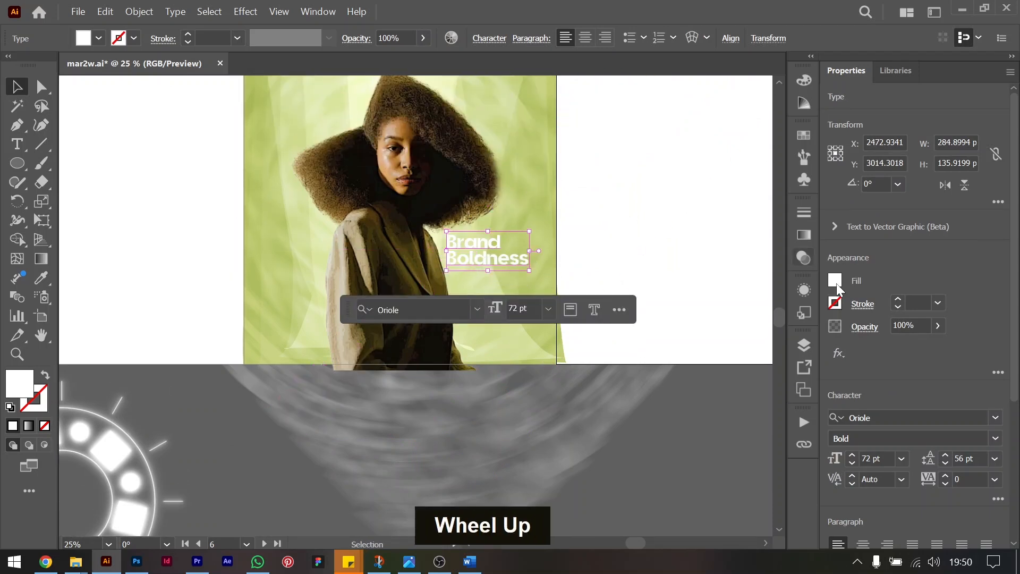
Fill the "Brand Boldness" text with black and set its leading to 58 pt.
left_click(804, 258)
double_click(672, 423)
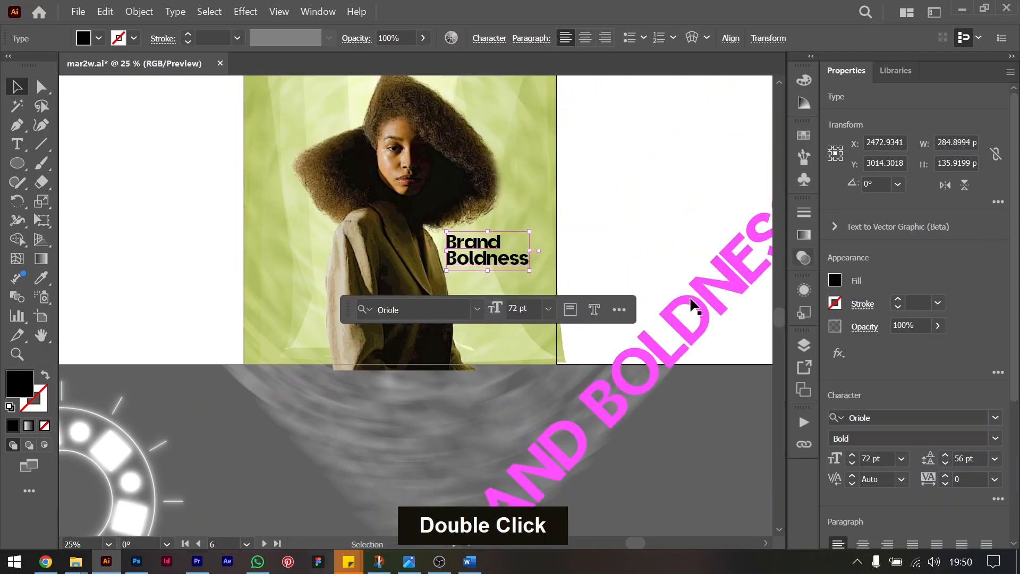
scroll(688, 221, "up", 4)
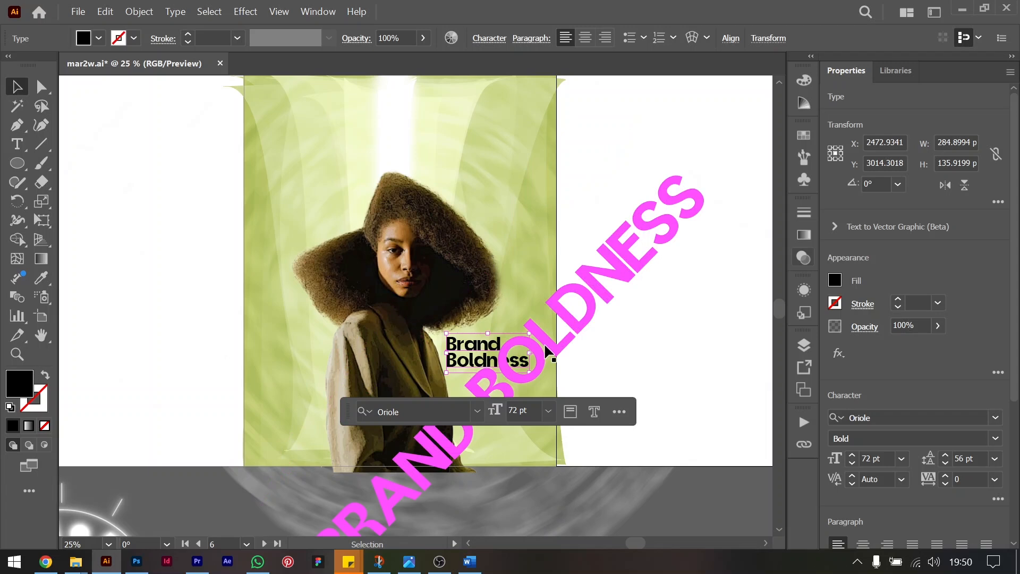
key("alt+Down")
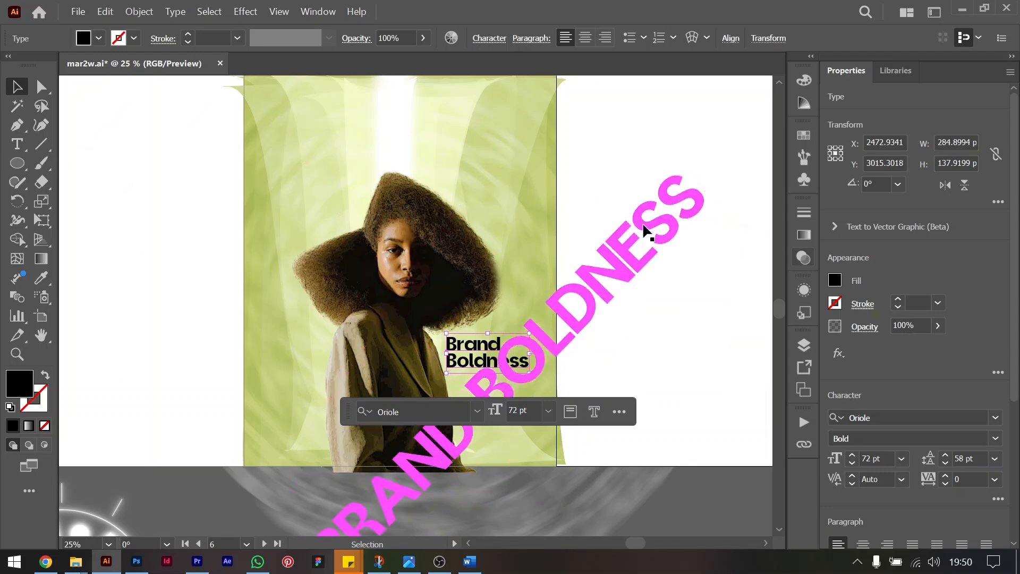
left_click(706, 145)
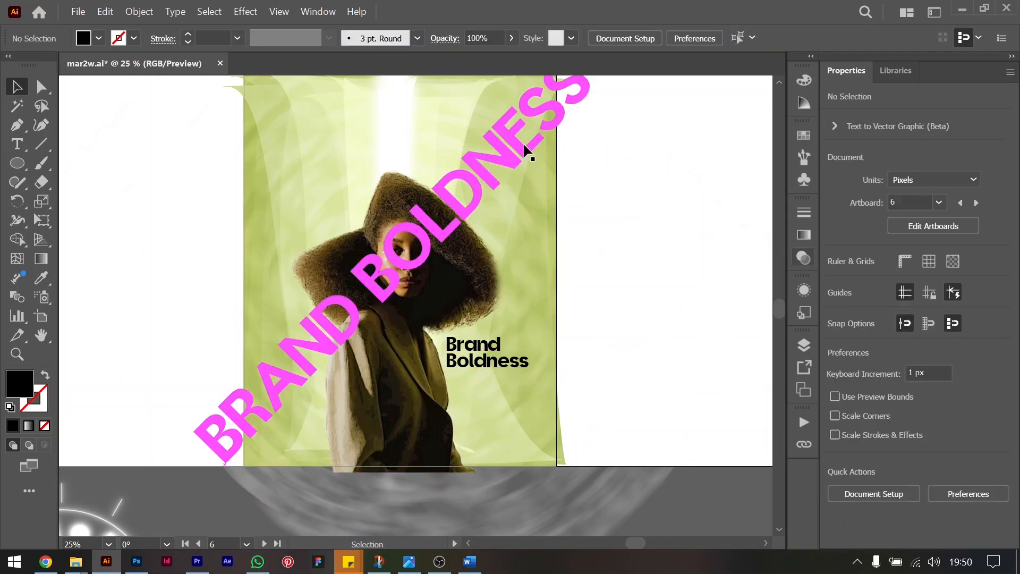
Try the Soft Light blending mode on the blurred text group behind the portrait, and set it to Screen instead.
left_click(509, 142)
left_click(527, 137)
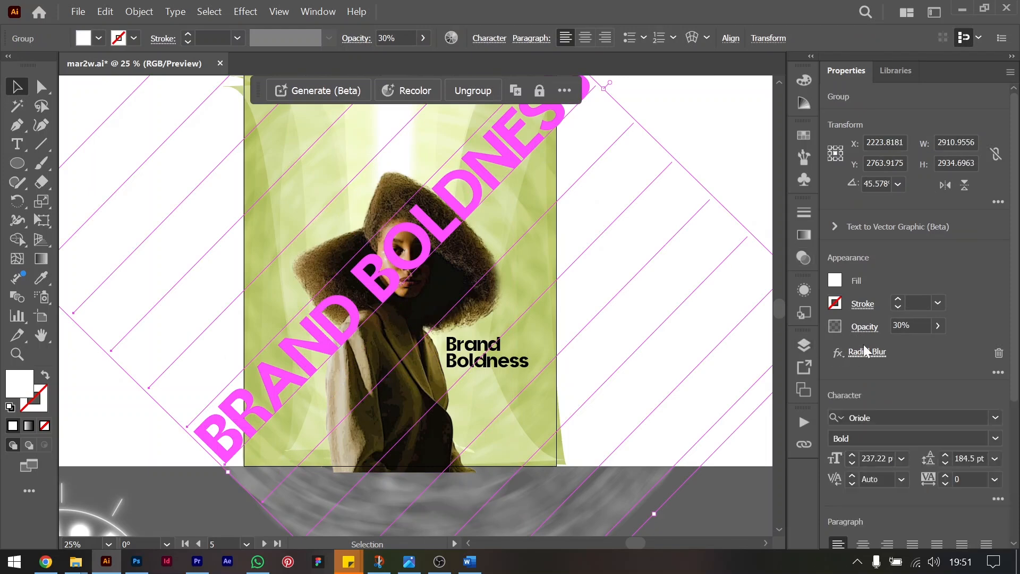
left_click(866, 327)
left_click(766, 355)
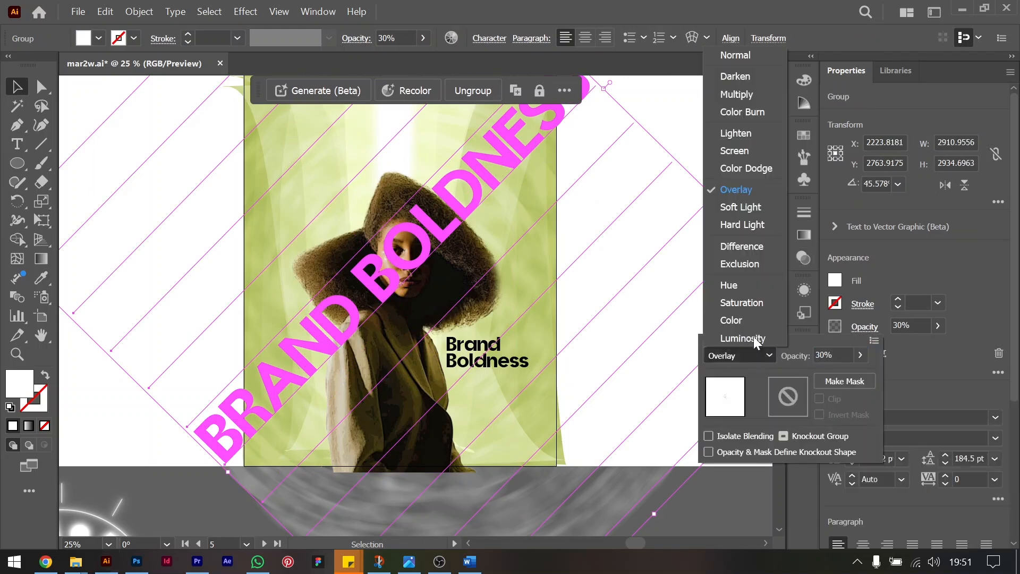
left_click(755, 211)
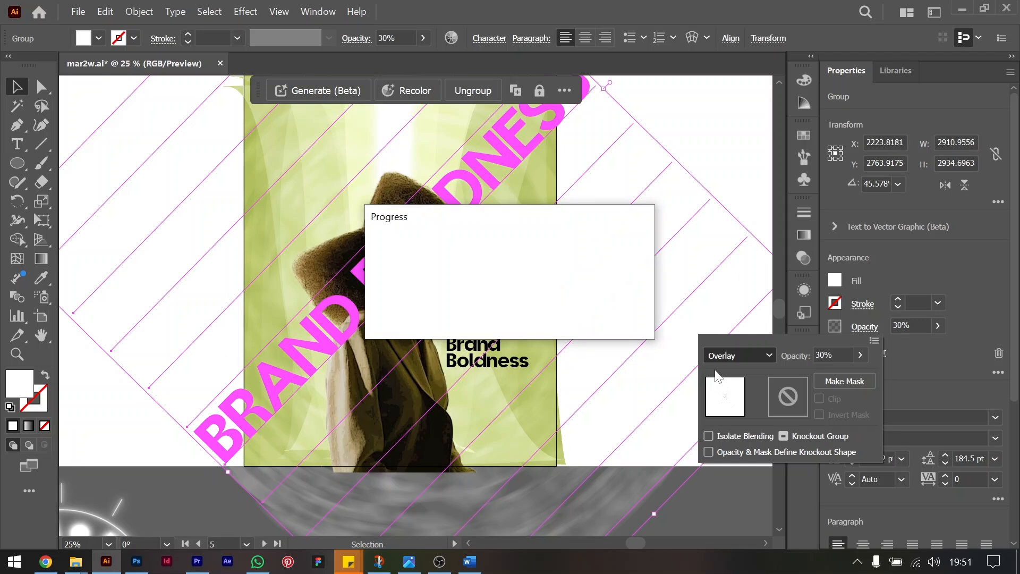
key("Down")
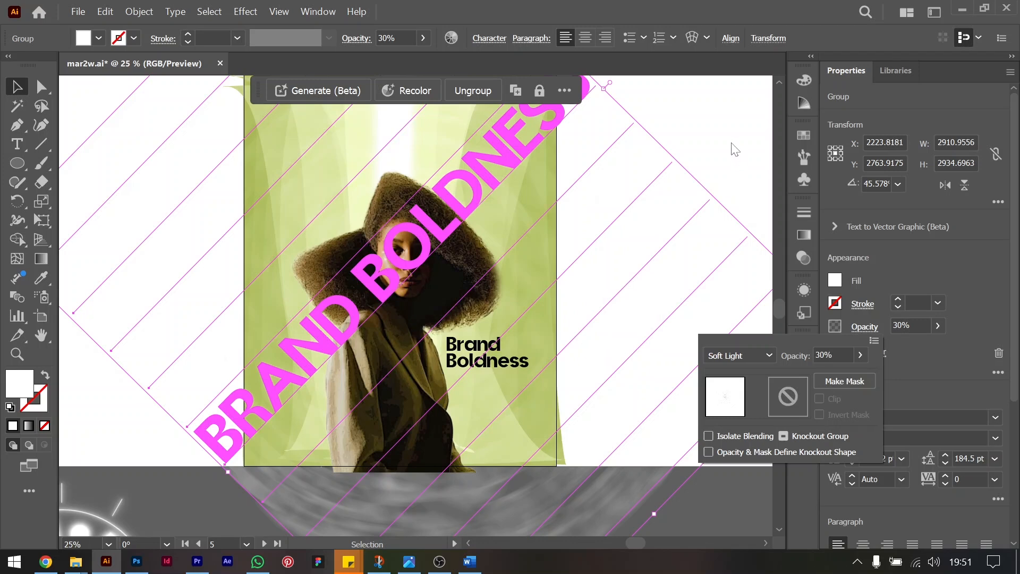
left_click(732, 358)
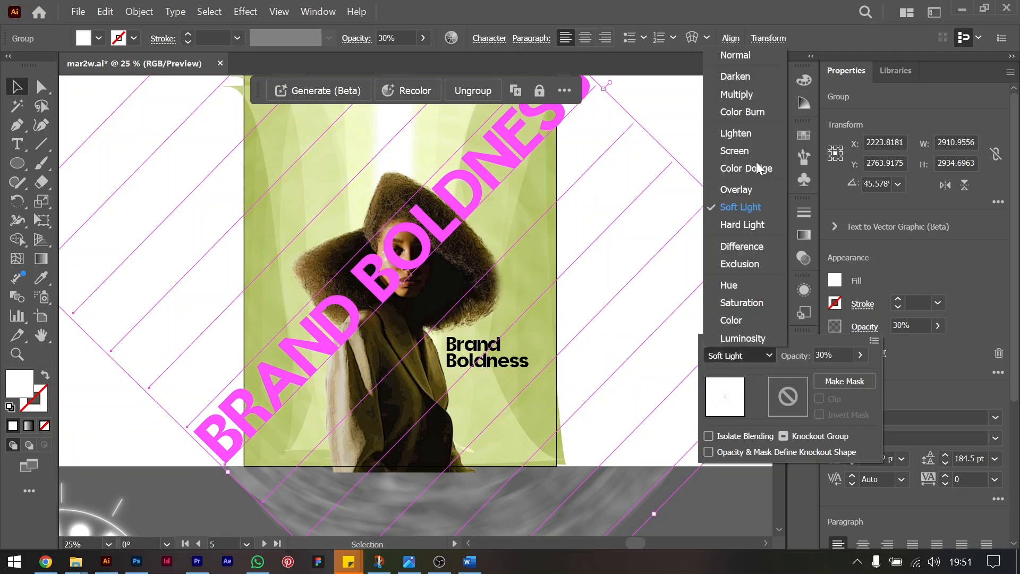
left_click(744, 151)
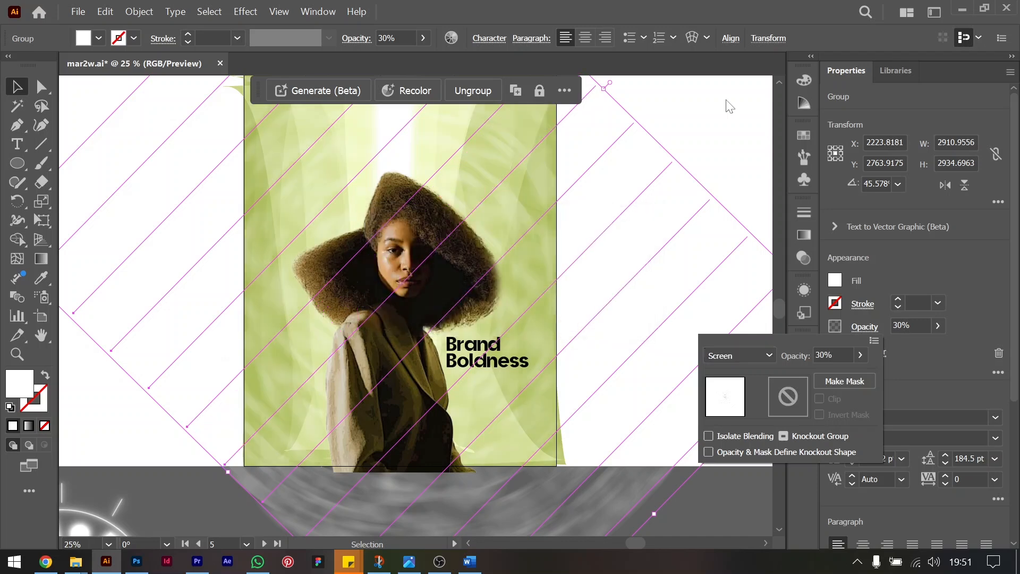
left_click(700, 103)
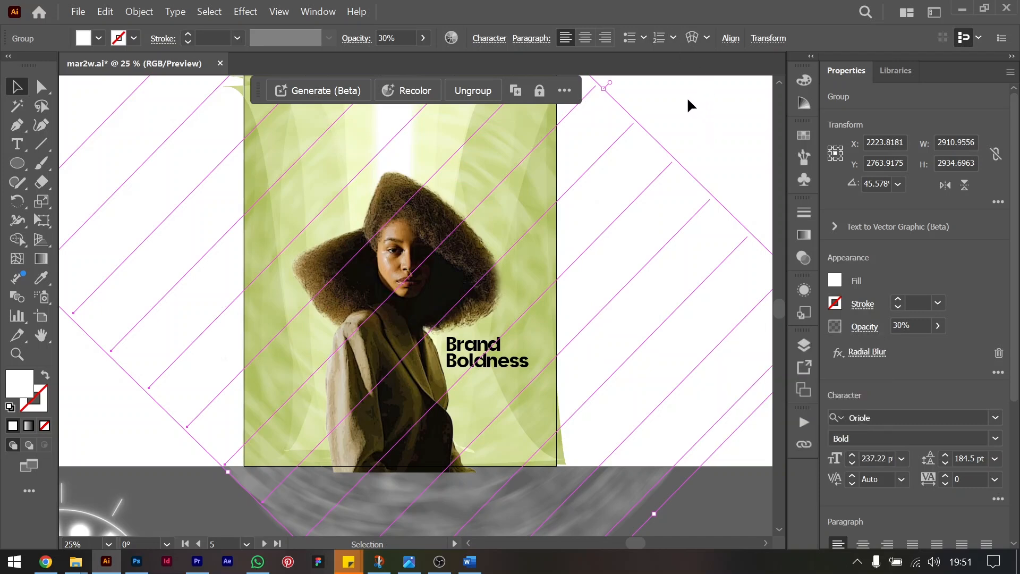
left_click(686, 121)
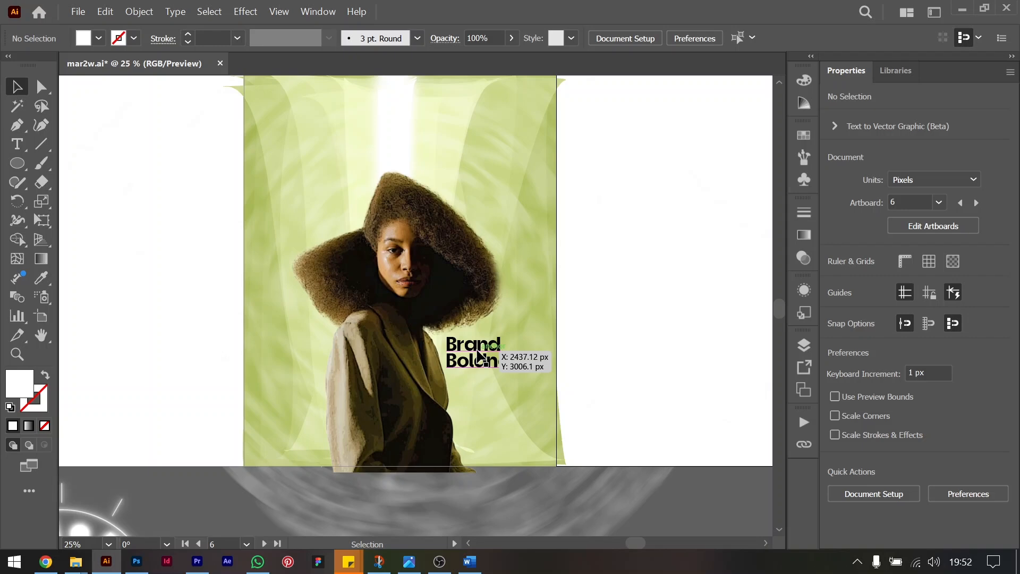
Replace the "Brand Boldness" text beside the portrait with "Bold Design", broken so each word has its own line.
left_click(483, 355)
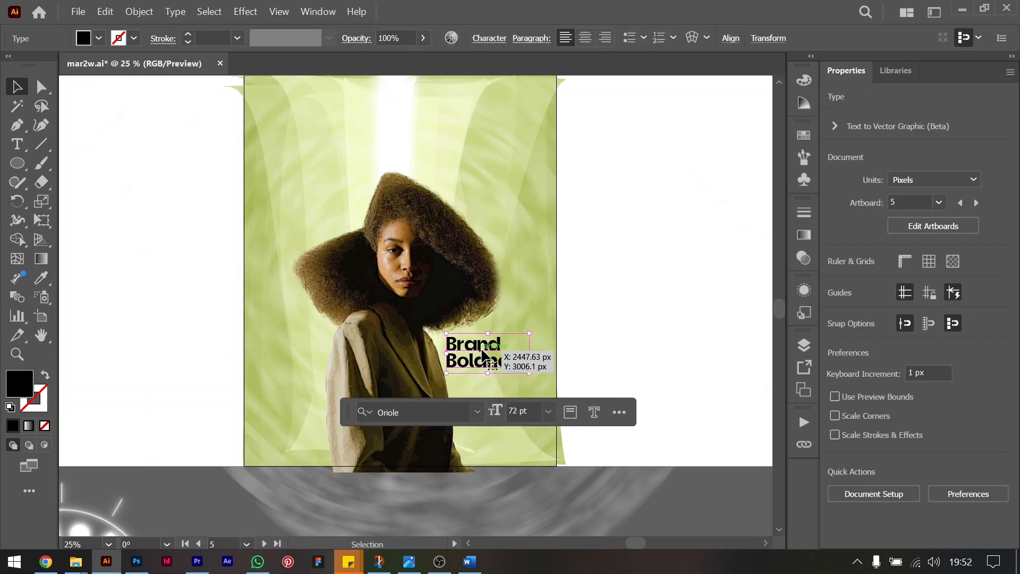
key("ctrl+equal")
key("ctrl+equal")
key("ctrl+equal")
double_click(403, 289)
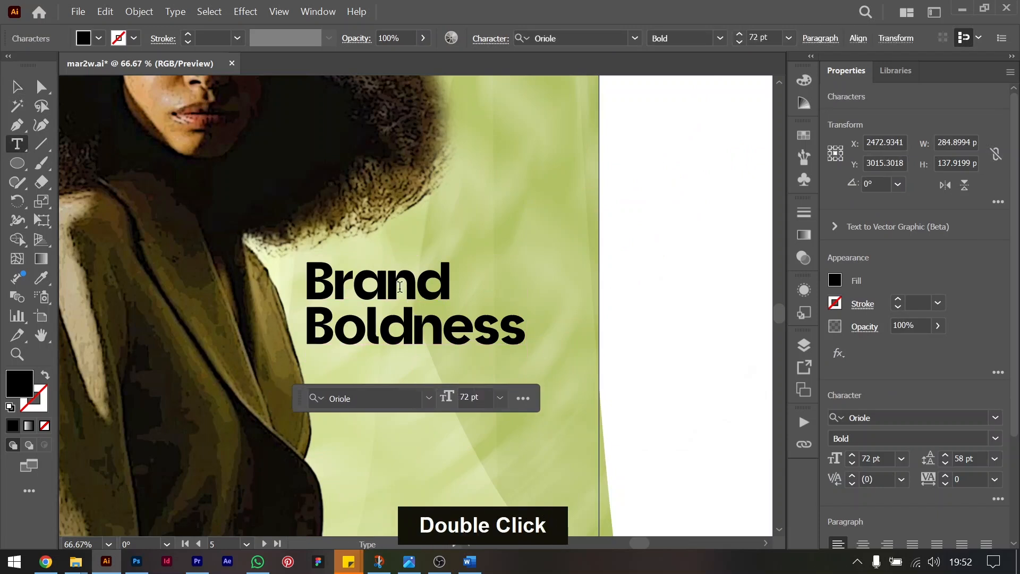
key("ctrl+a")
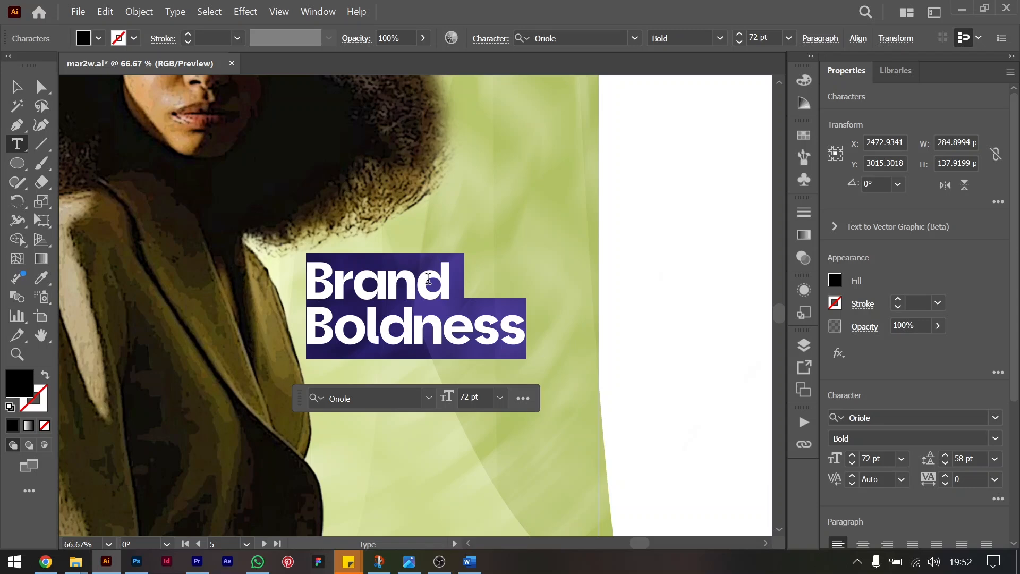
key("shift")
type("B")
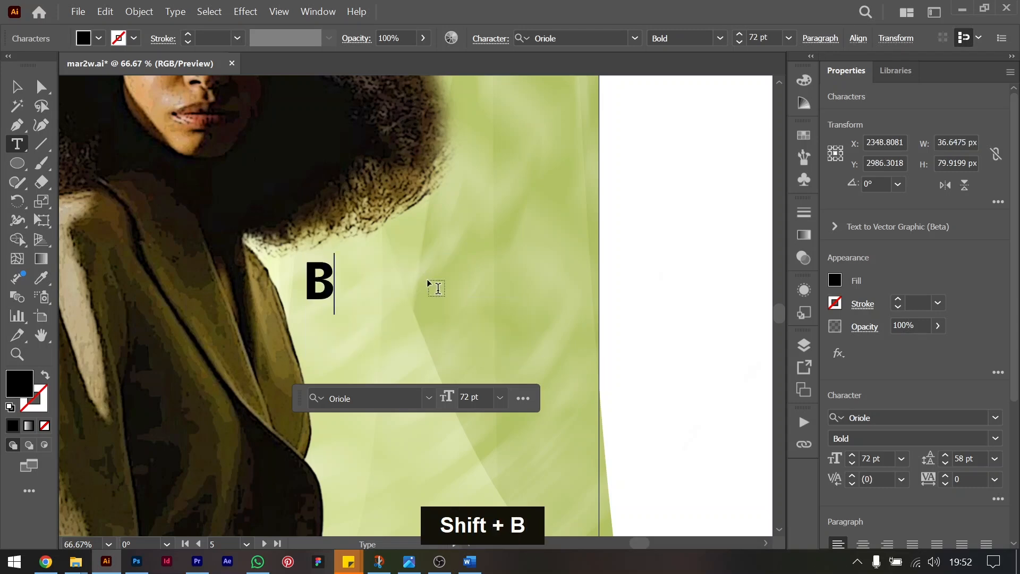
type("old Design")
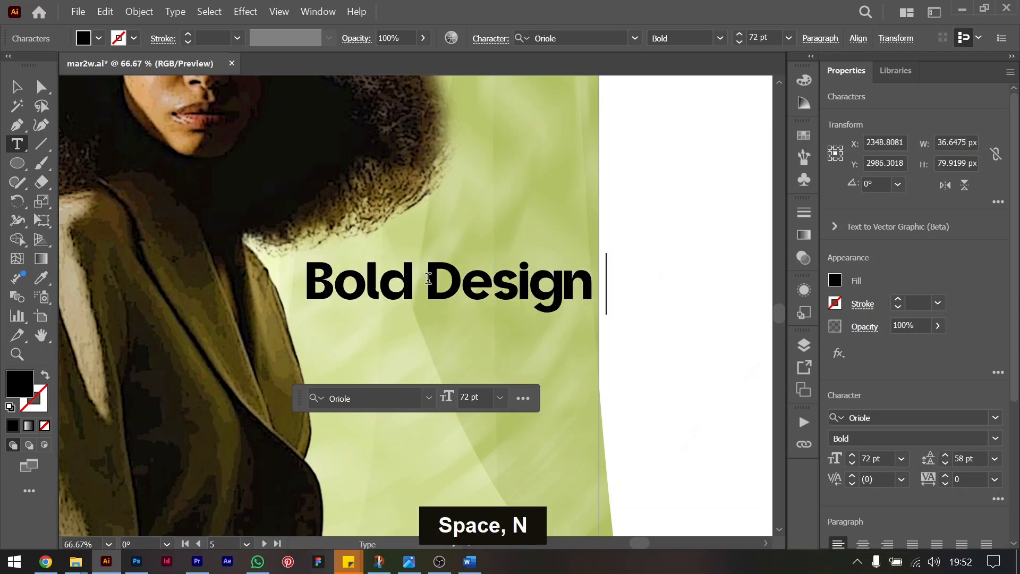
key("BackSpace")
key("ctrl+Left")
key("BackSpace")
key("Return")
key("ctrl+Down")
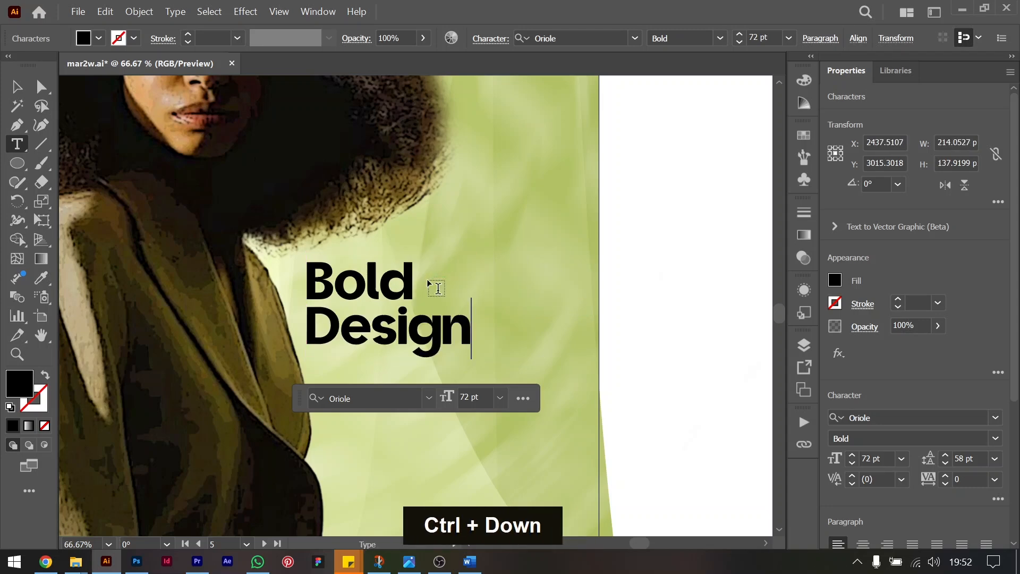
Add "with" after "Design" and delete the "Bold" line above, leaving the single line "Design with".
type("with")
key("ctrl")
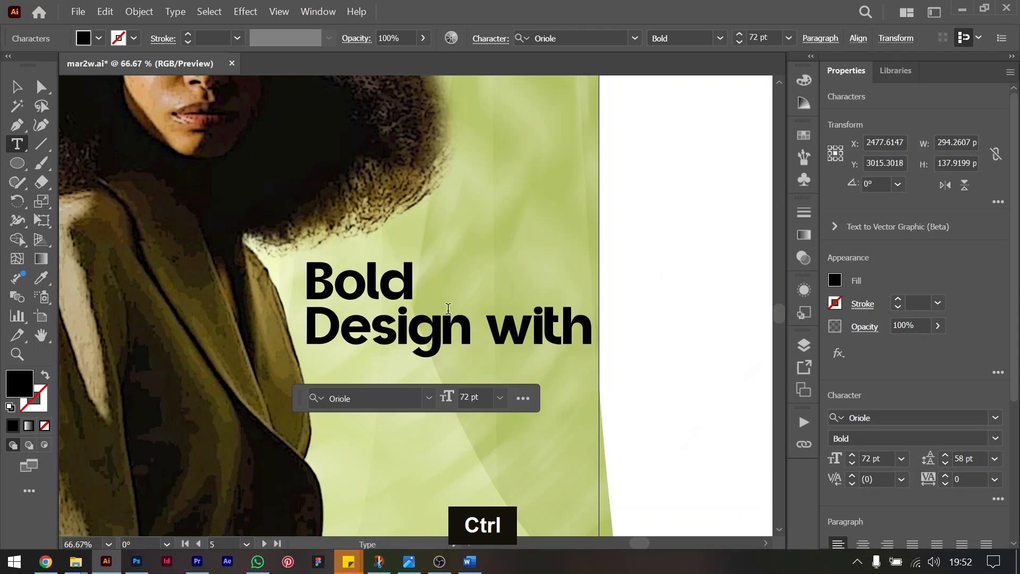
left_click_drag(310, 314, 301, 276)
key("Delete")
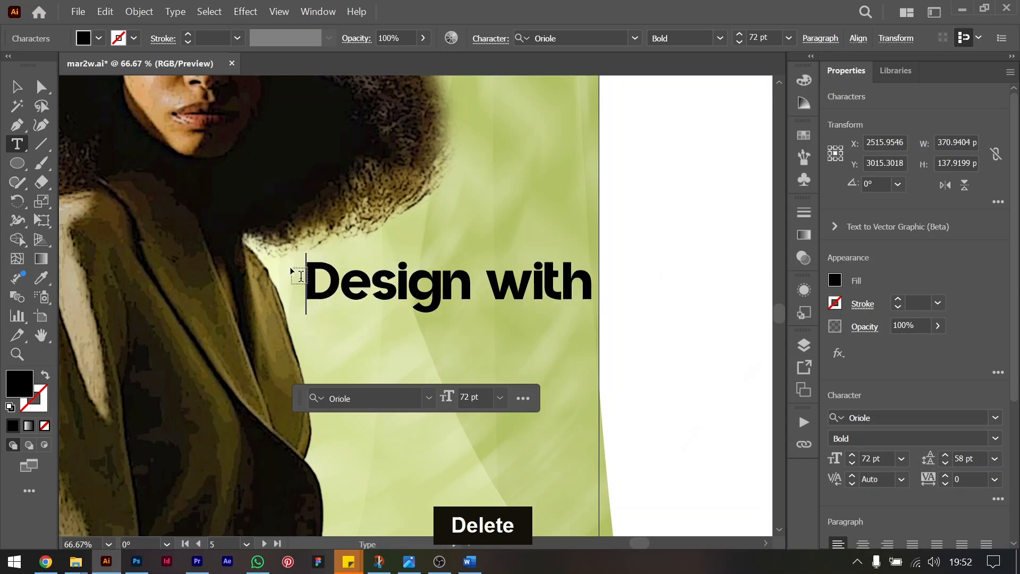
key("ctrl+Right")
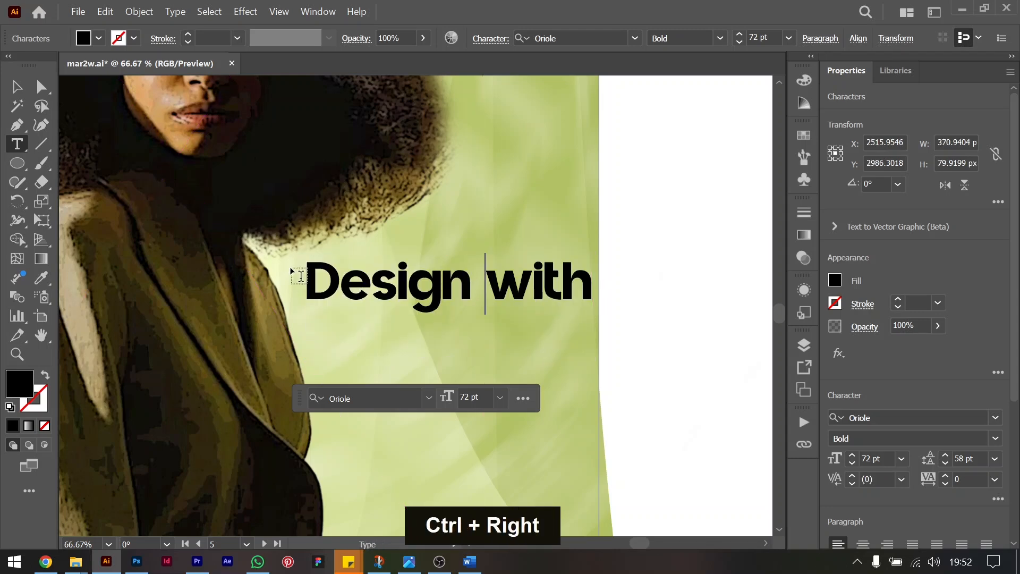
key("BackSpace")
key("ctrl+Right")
key("ctrl+Right")
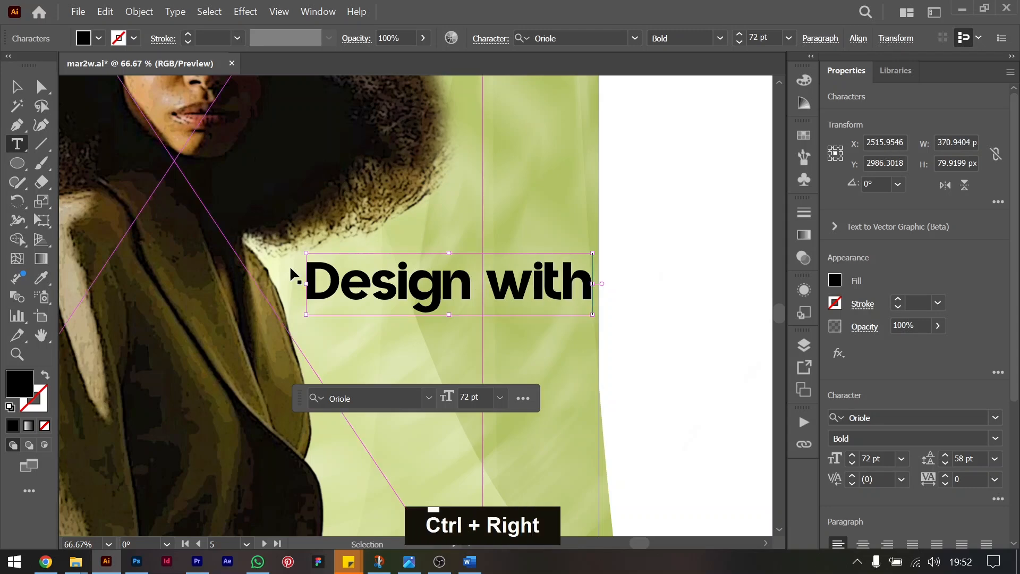
Add a second line reading "Bold Results" below "Design with".
key("Return")
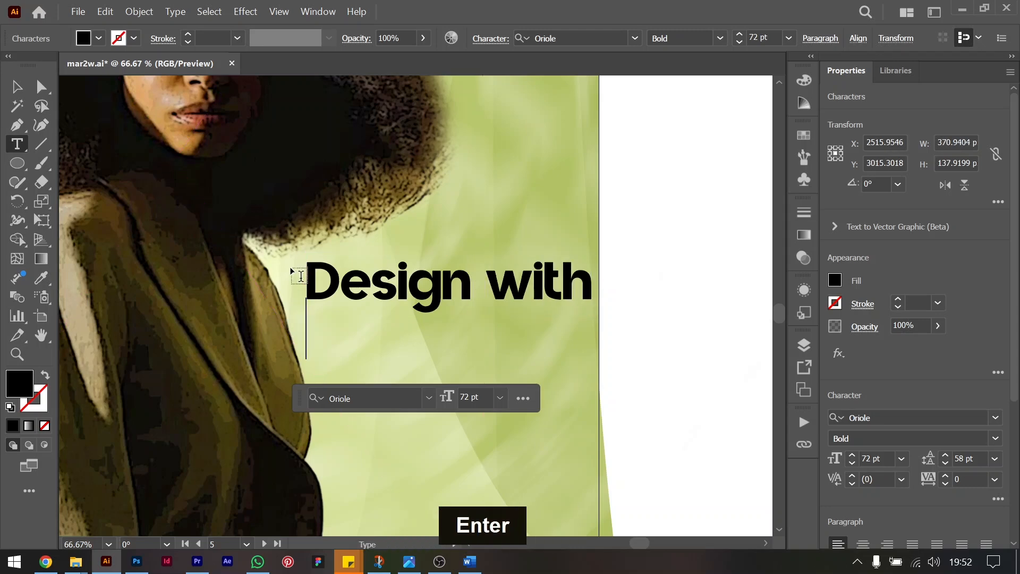
type("Bolf")
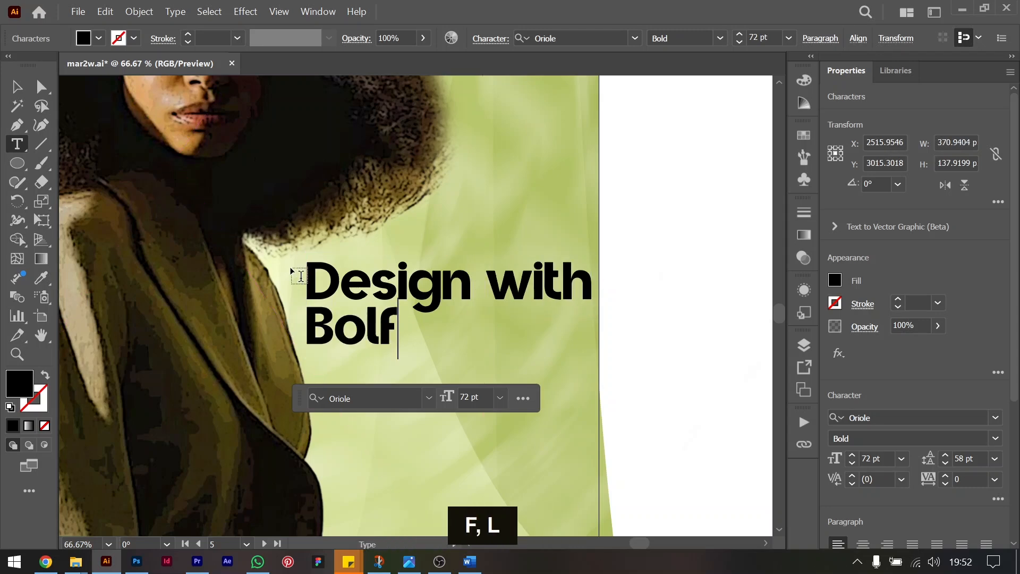
key("BackSpace")
type("d")
key("BackSpace")
type("; d")
key("BackSpace")
key("BackSpace")
key("BackSpace")
type("l")
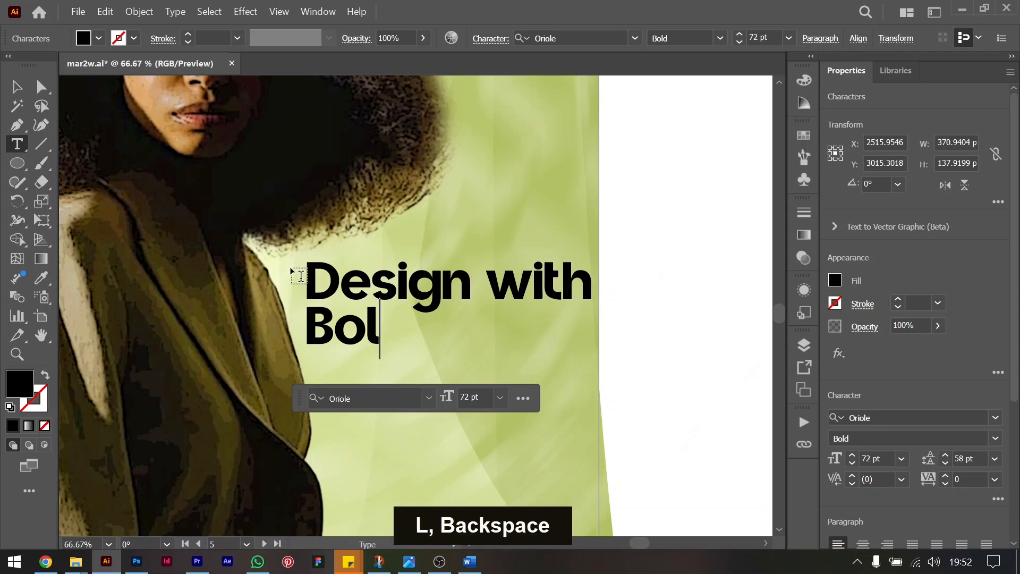
type("d Re")
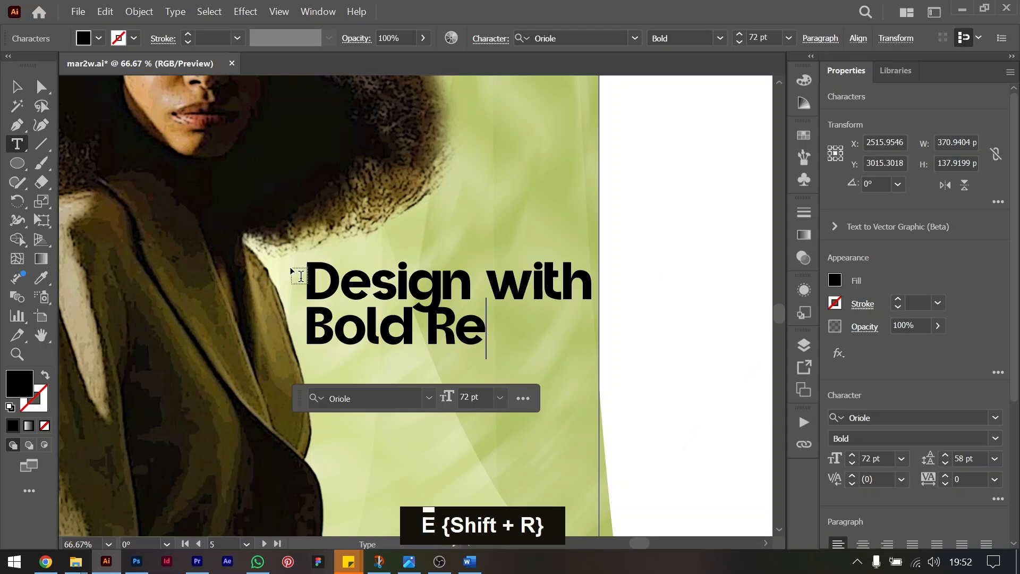
type("sults")
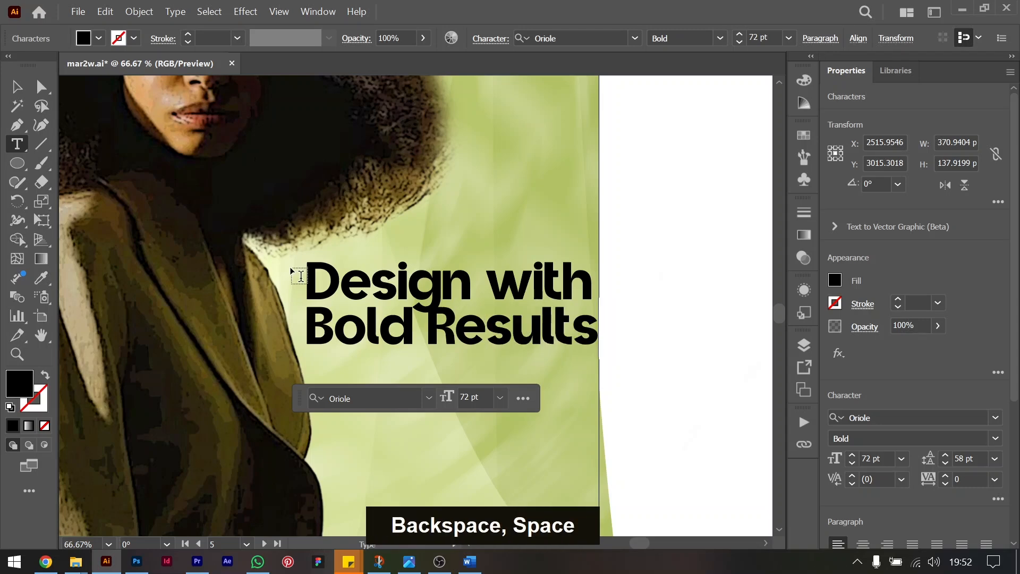
left_click(485, 277)
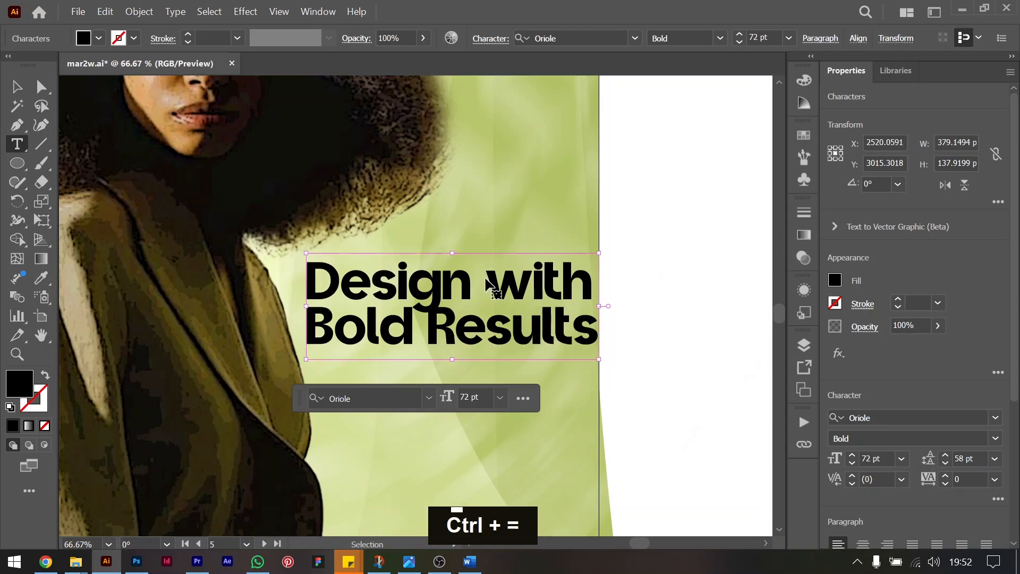
Break the headline so "Results" has its own line, and cut "with" out of the first line.
key("ctrl+equal")
key("ctrl+equal")
left_click(443, 354)
key("Return")
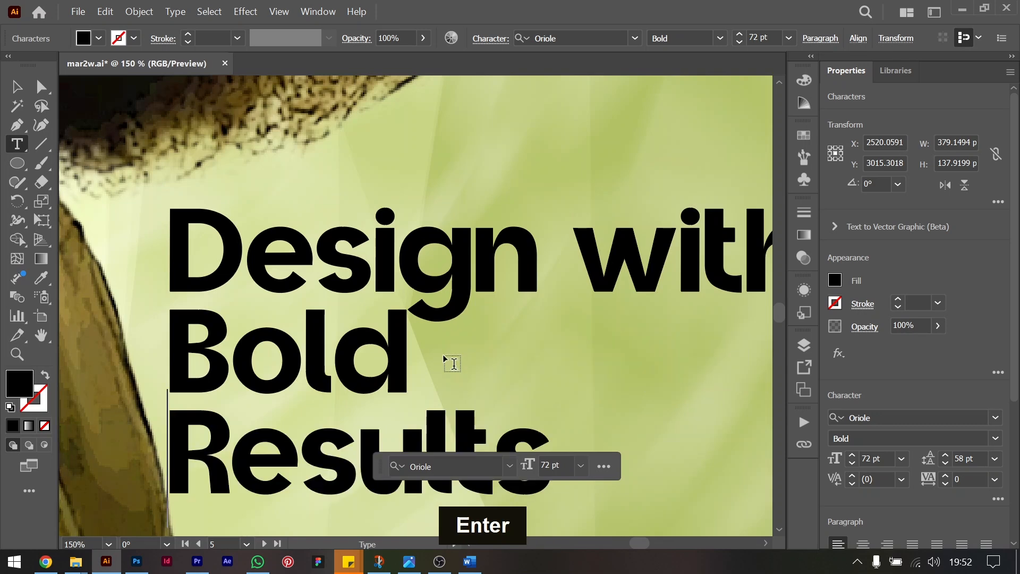
left_click_drag(569, 250, 710, 248)
key("ctrl+x")
key("BackSpace")
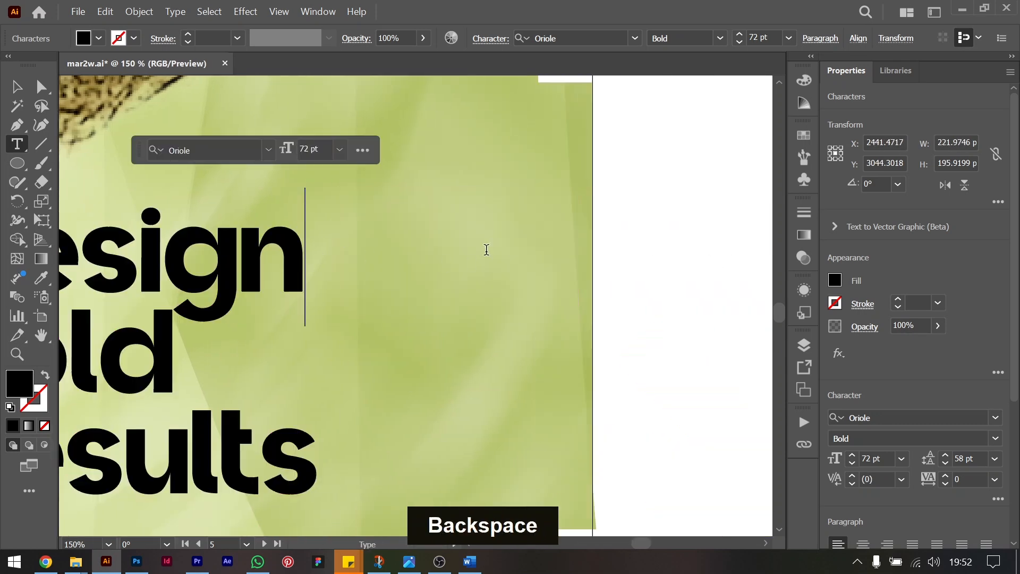
Draw a small 74 × 28 px black rectangle and place it at the end of "Design", slightly overlapping the last letter.
right_click(18, 164)
left_click(80, 166)
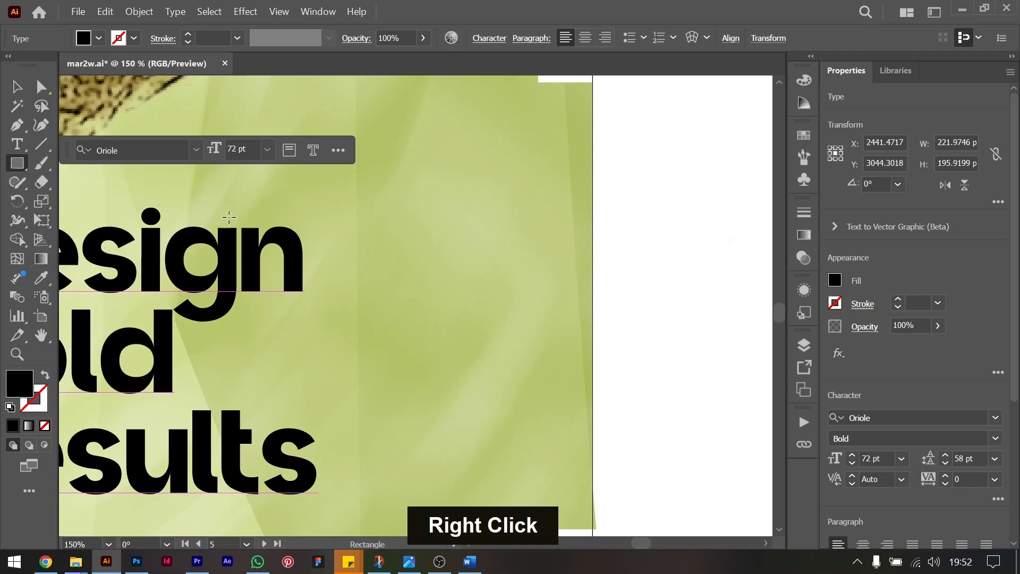
left_click_drag(280, 263, 409, 312)
left_click(16, 86)
left_click_drag(366, 284, 368, 275)
Lock the blurred diagonal text group that covers the artboard and the colour squares above it.
scroll(558, 261, "up", 4)
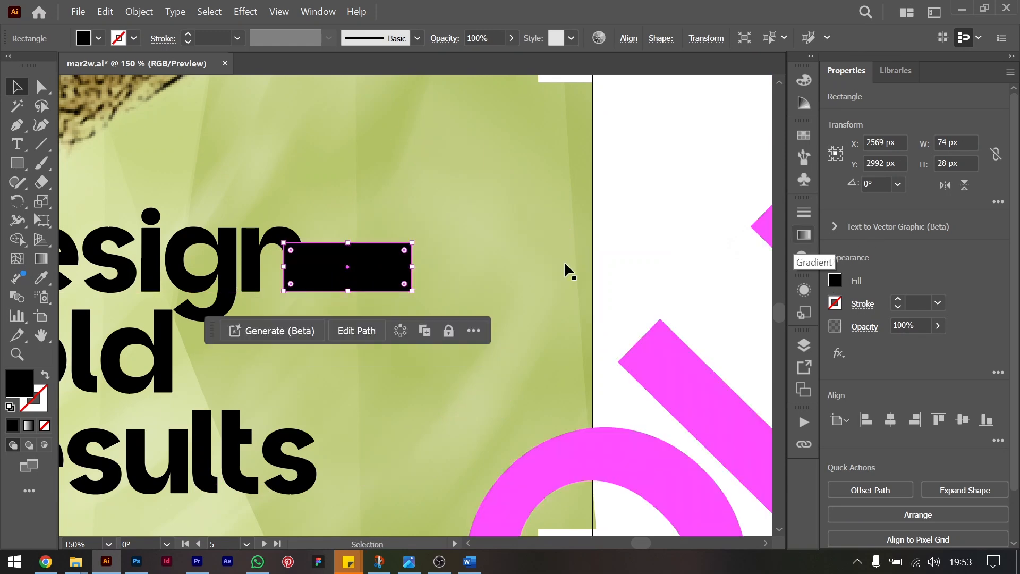
scroll(549, 244, "up", 5)
key("ctrl+minus")
key("ctrl+minus")
key("ctrl+minus")
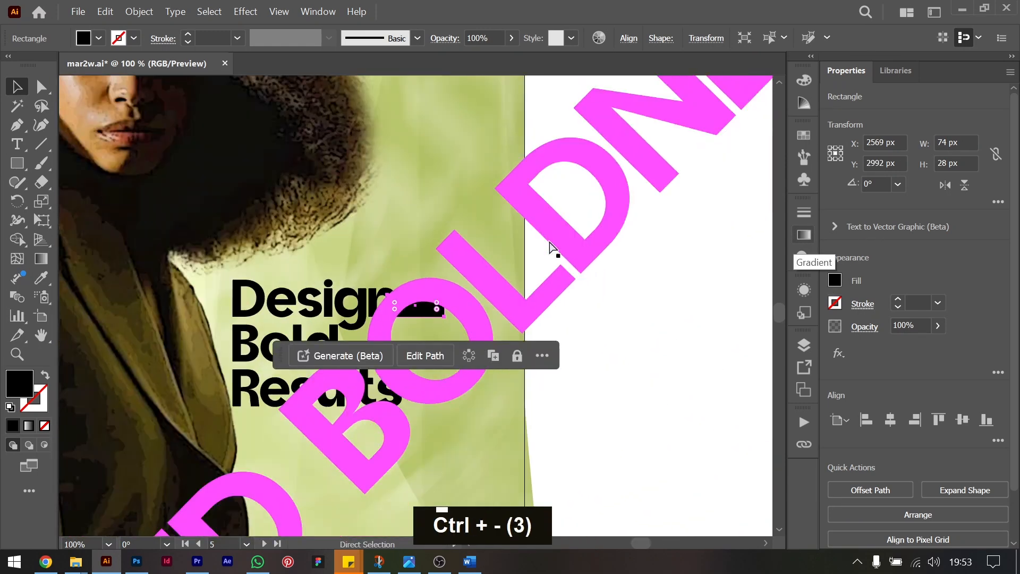
scroll(551, 246, "up", 5)
scroll(550, 246, "right", 4)
scroll(550, 245, "left", 6)
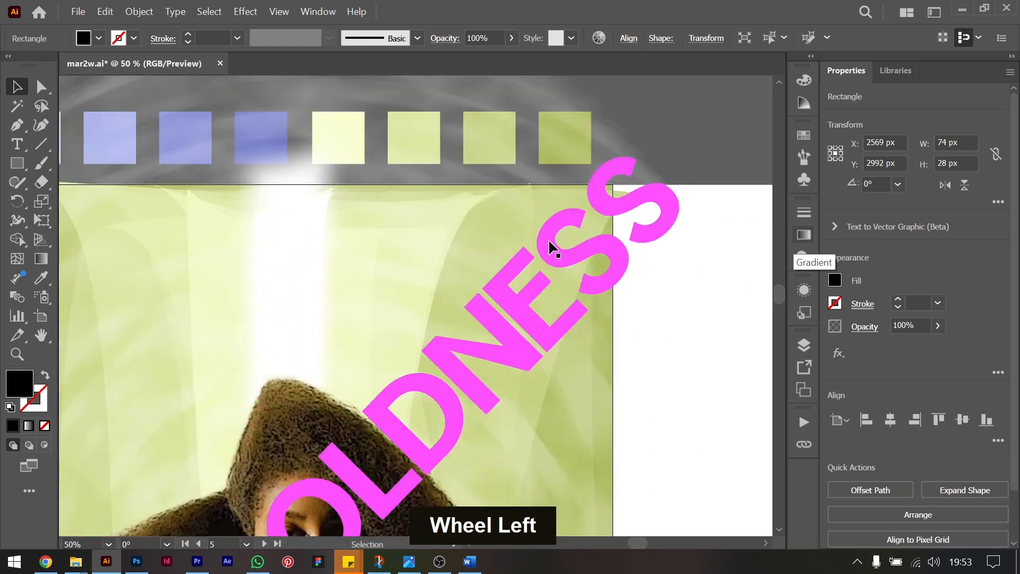
left_click(299, 145)
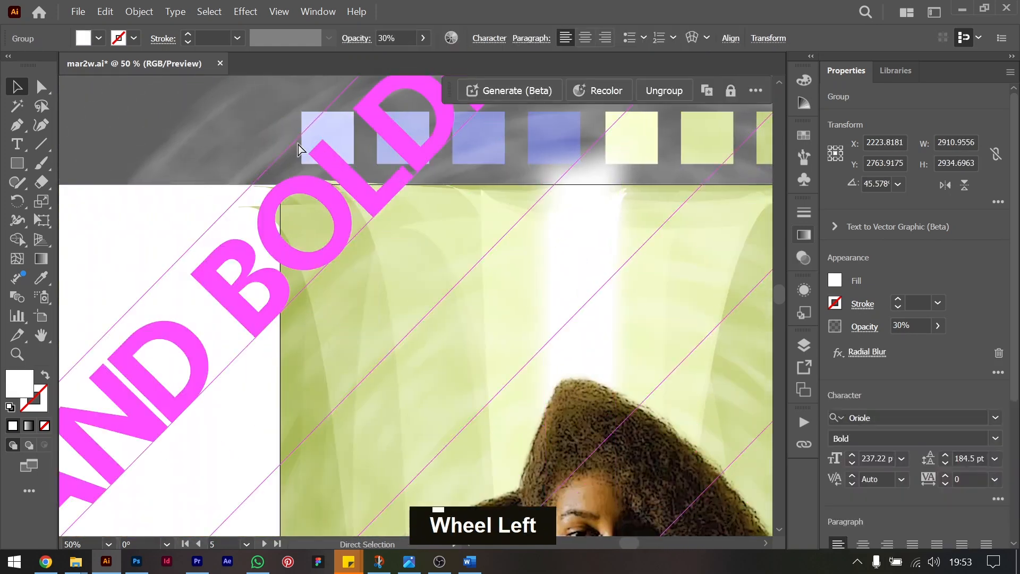
key("ctrl+2")
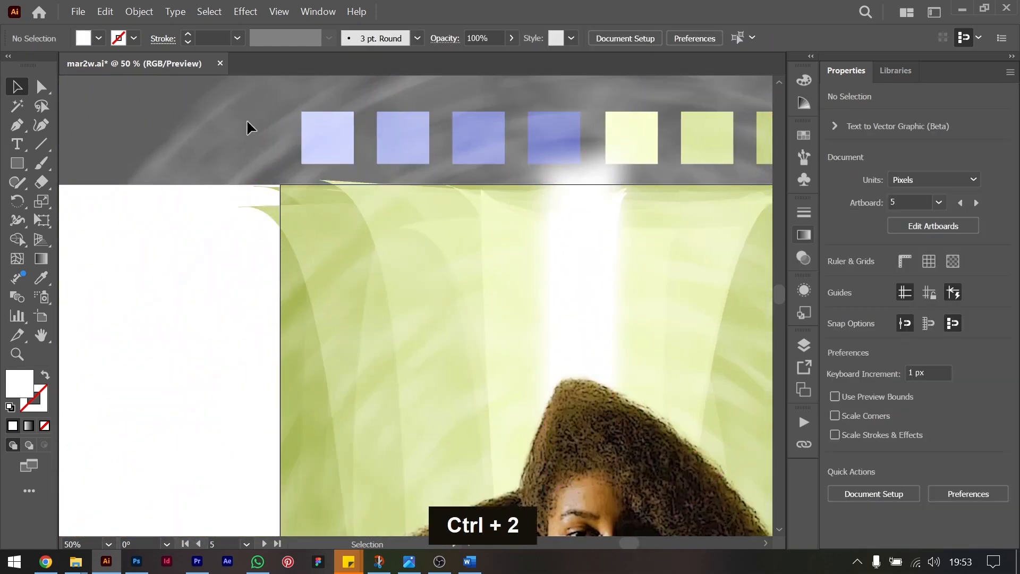
Select the blue squares and the first two green squares above the artboard, without the white blend, and bring them to the front.
left_click_drag(711, 158, 724, 160)
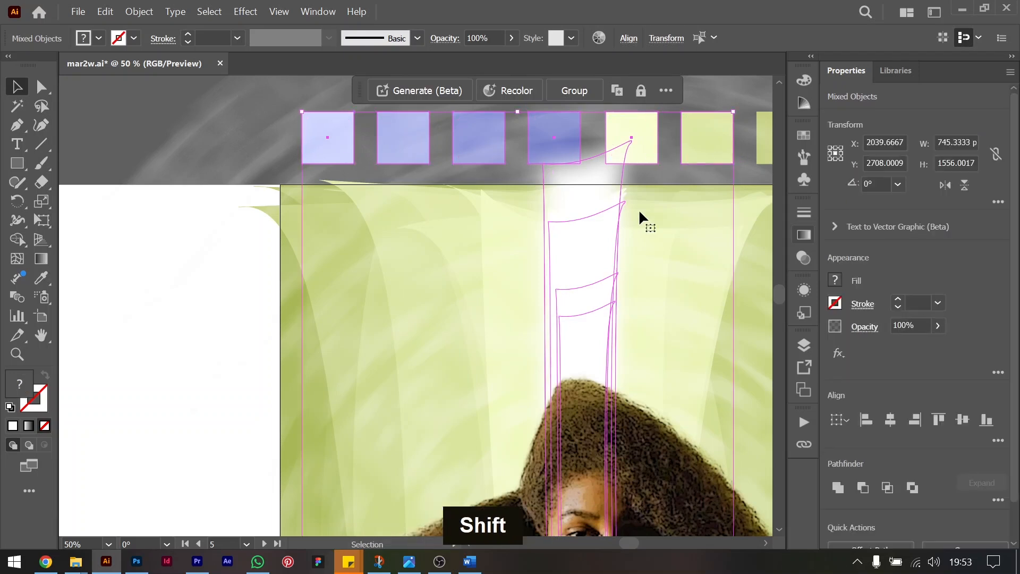
left_click(593, 174, "shift")
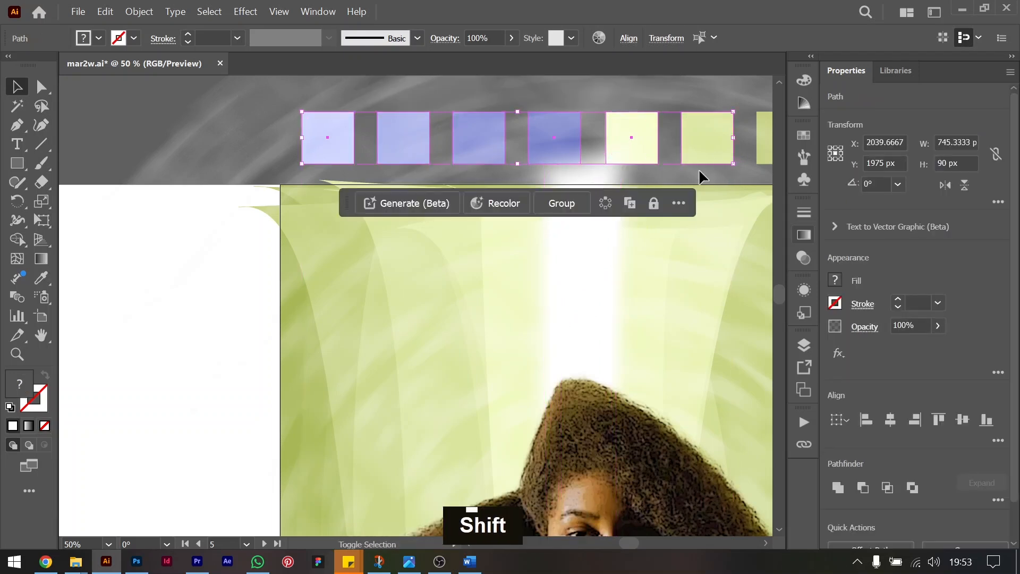
key("ctrl+shift+bracketright")
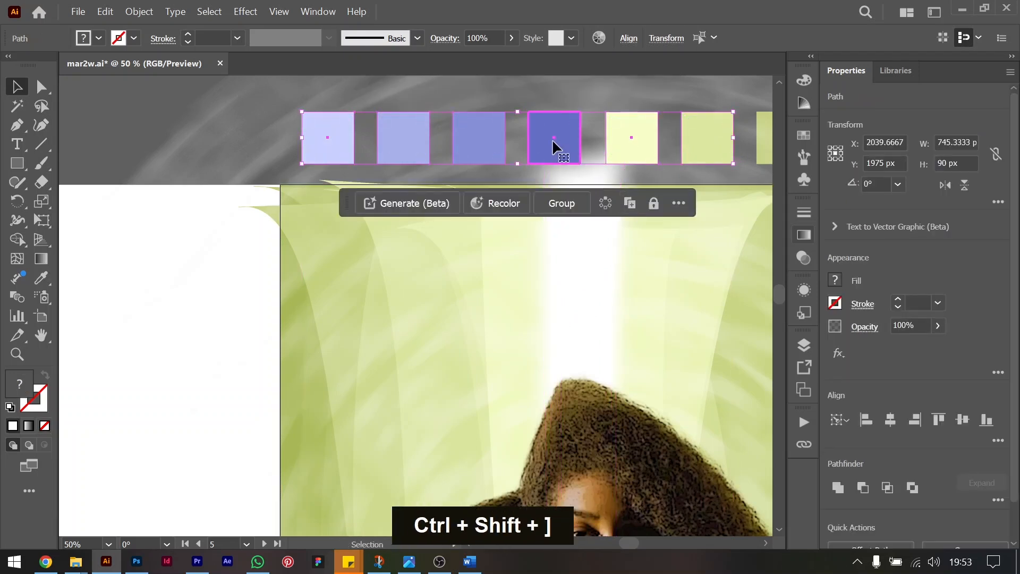
Create a new swatch colour group, Color Group 3, from the selected squares.
left_click(840, 284)
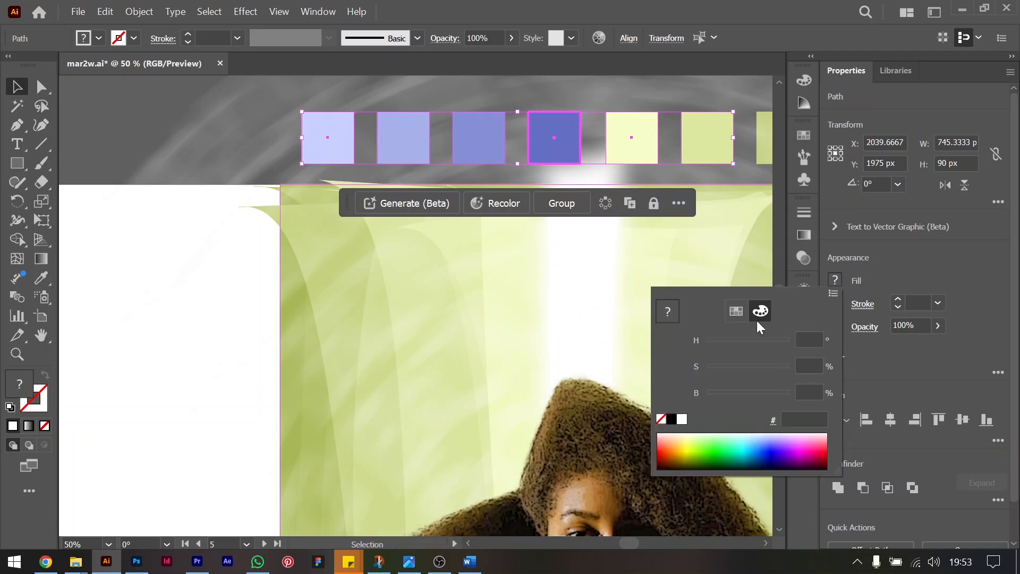
left_click(744, 306)
left_click(773, 468)
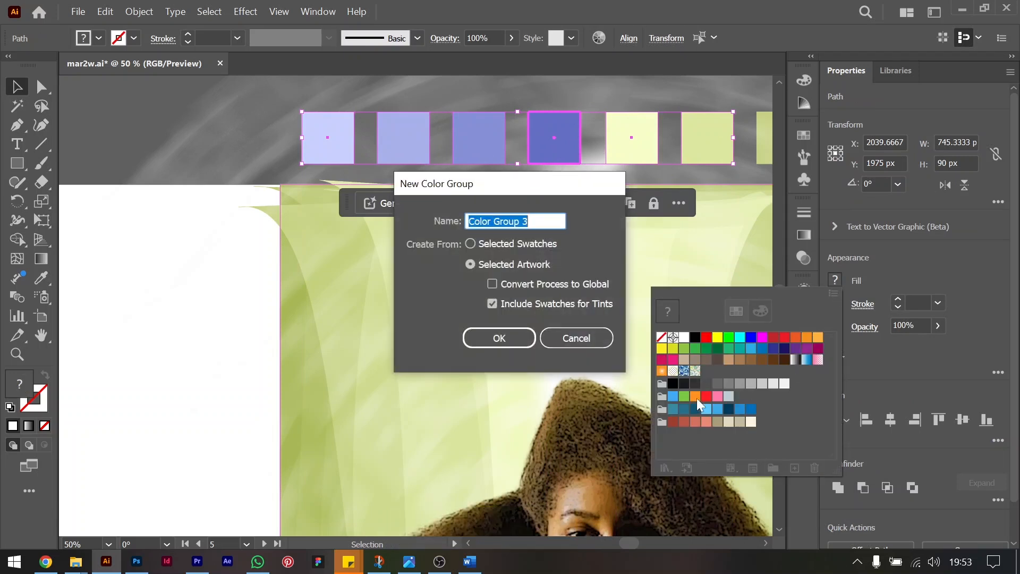
key("Return")
Try the light periwinkle swatch from the new colour group as the fill of the rectangle beside "Design".
scroll(538, 381, "down", 1)
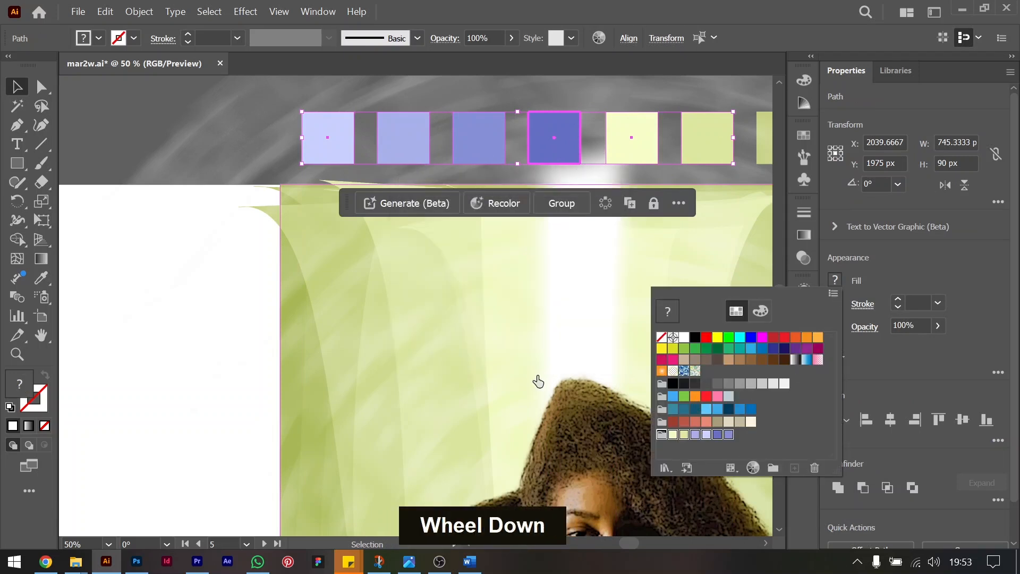
scroll(538, 381, "down", 5)
scroll(538, 381, "right", 4)
scroll(537, 375, "down", 5)
left_click(611, 242)
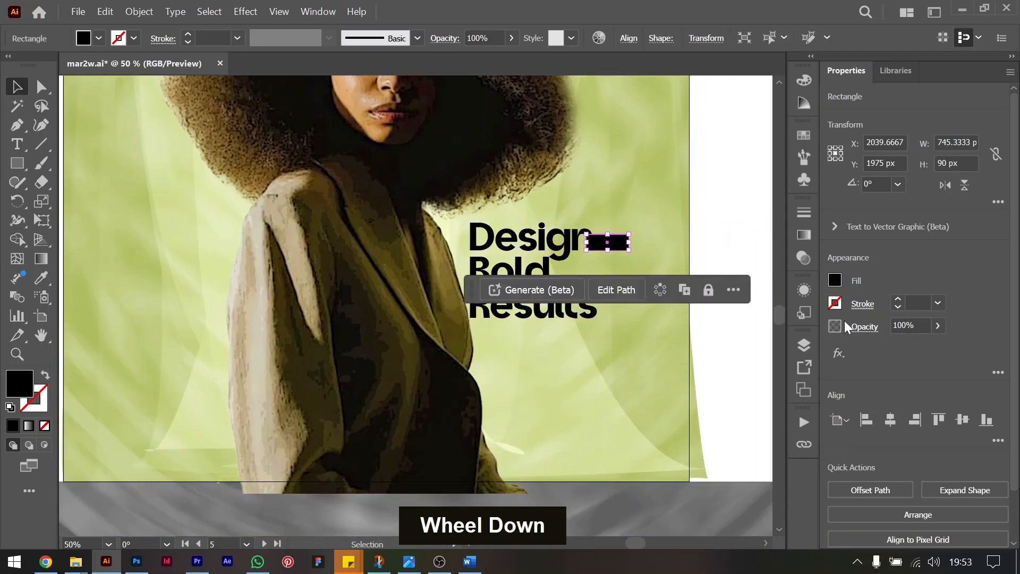
left_click(835, 281)
left_click(696, 435)
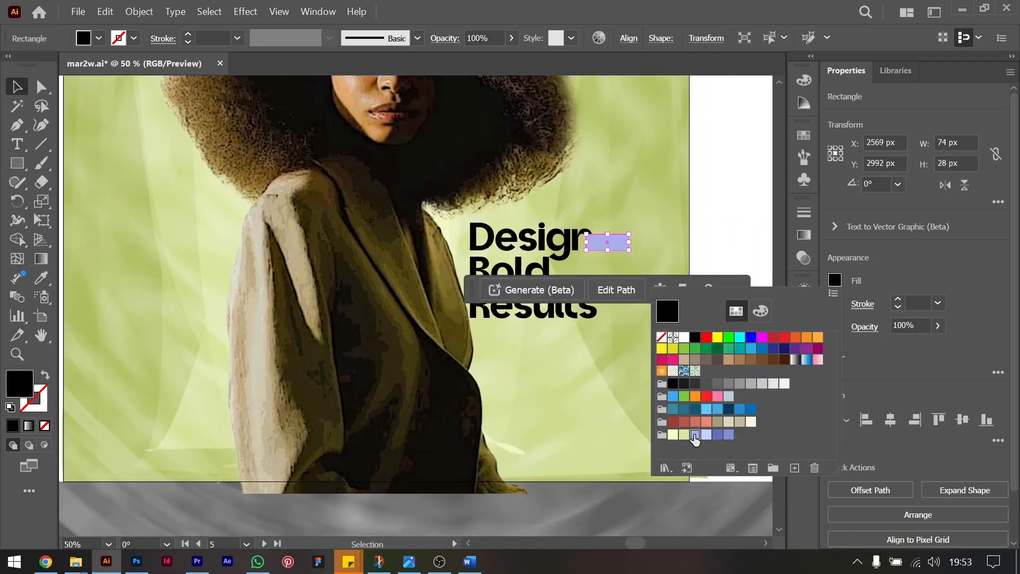
Fill the rectangle beside "Design" with the darker blue-violet swatch from the new colour group.
double_click(627, 266)
key("ctrl+equal")
key("ctrl+equal")
key("ctrl+equal")
key("ctrl+equal")
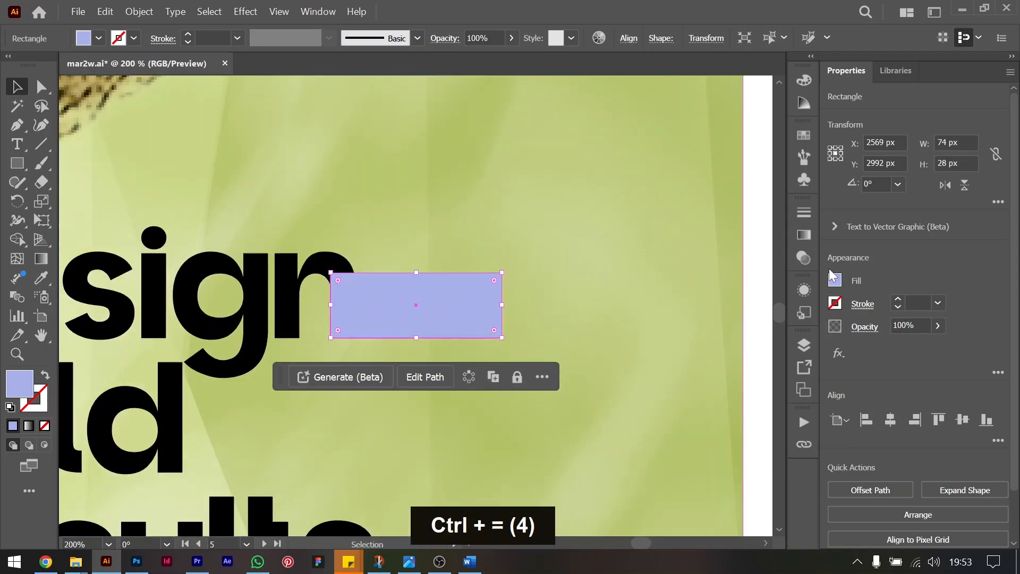
left_click(834, 281)
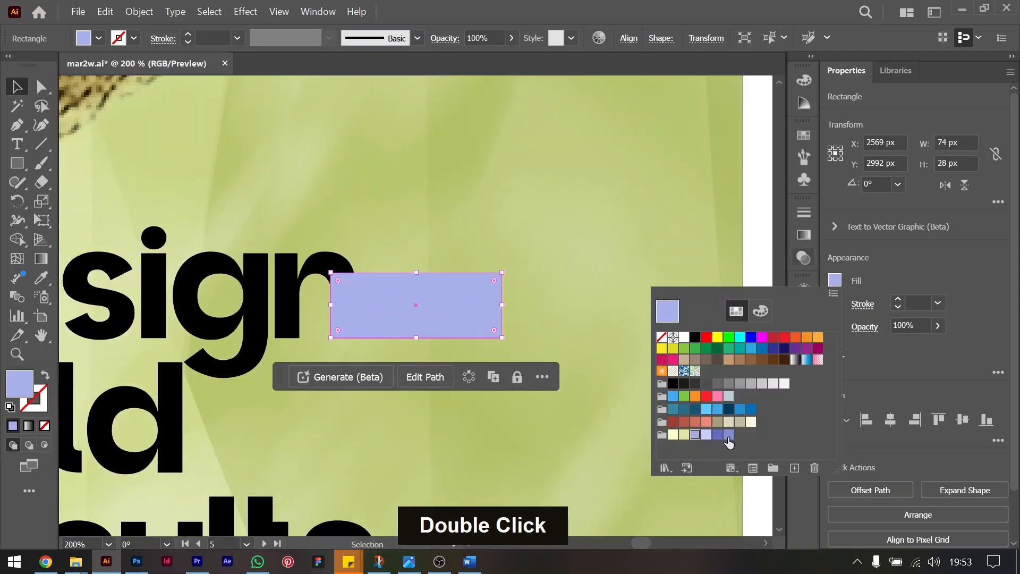
left_click(718, 435)
left_click(615, 221)
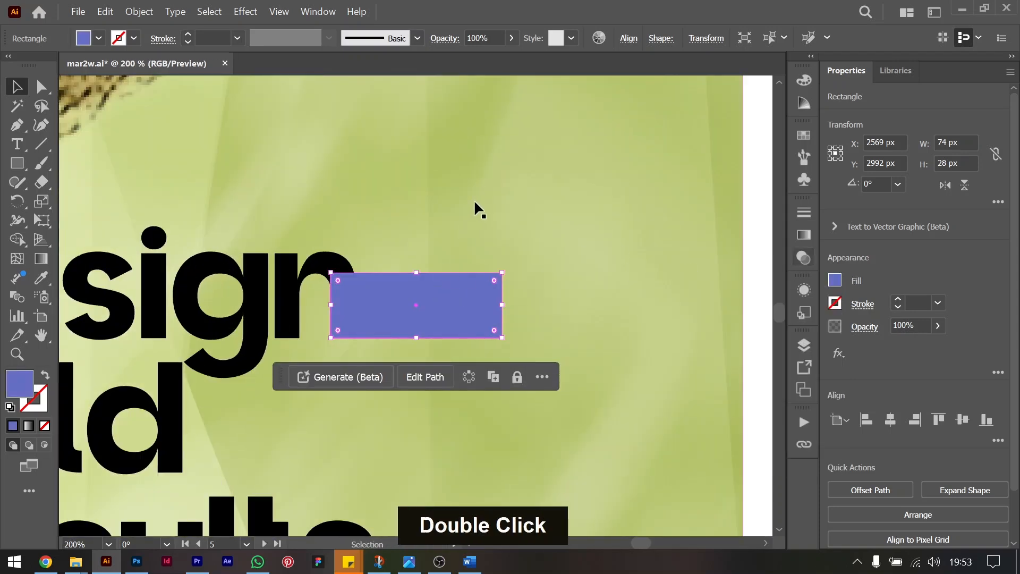
Paste the cut "with" as a separate text object, scale it to about 25.5 pt and centre it on the blue rectangle.
left_click(450, 244)
key("t")
left_click(378, 221)
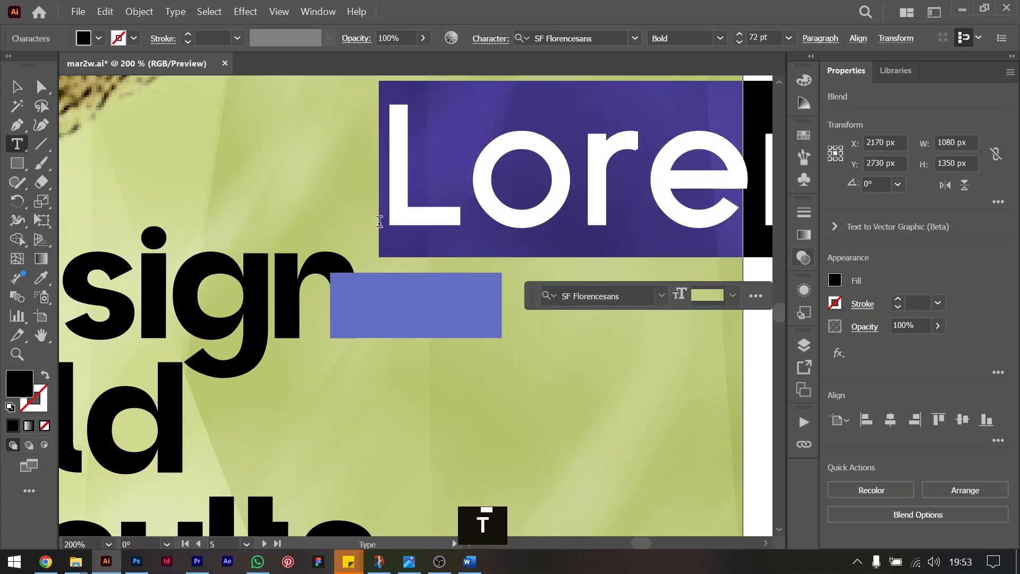
type("with")
left_click(28, 88)
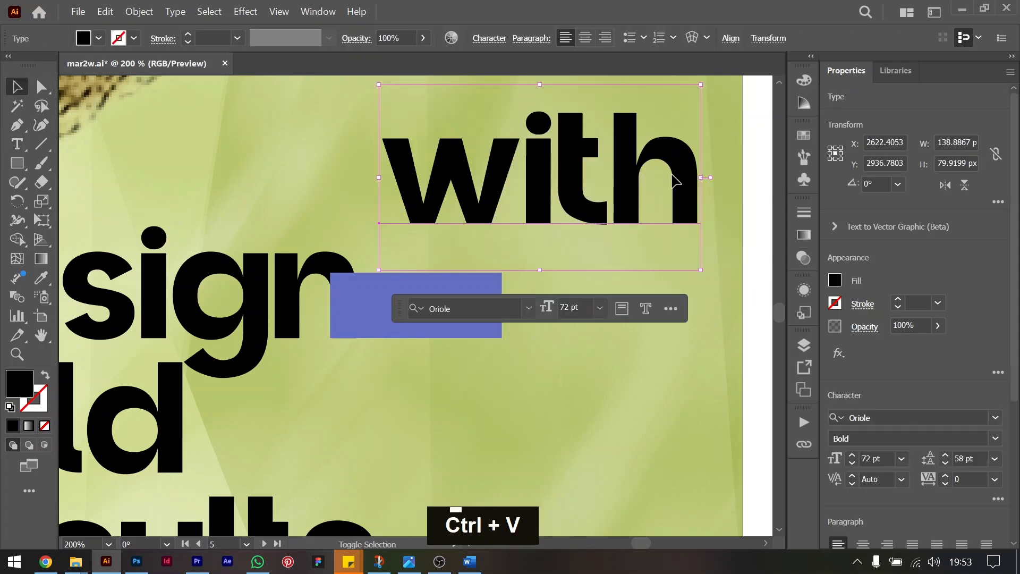
left_click(693, 180, "shift")
left_click_drag(692, 180, 445, 315)
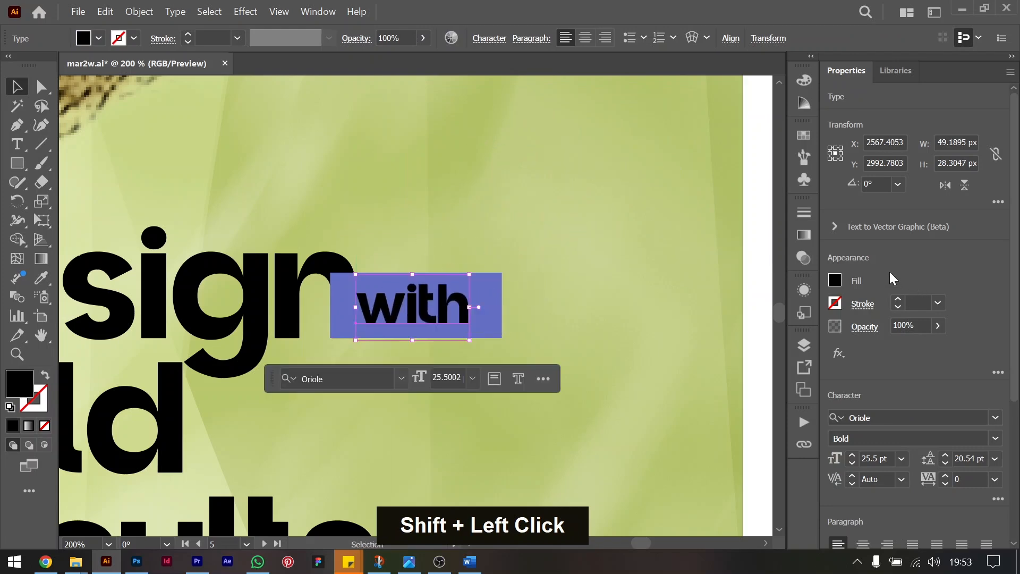
Change the fill of the small "with" text to white.
left_click(835, 280)
left_click(684, 337)
double_click(660, 181)
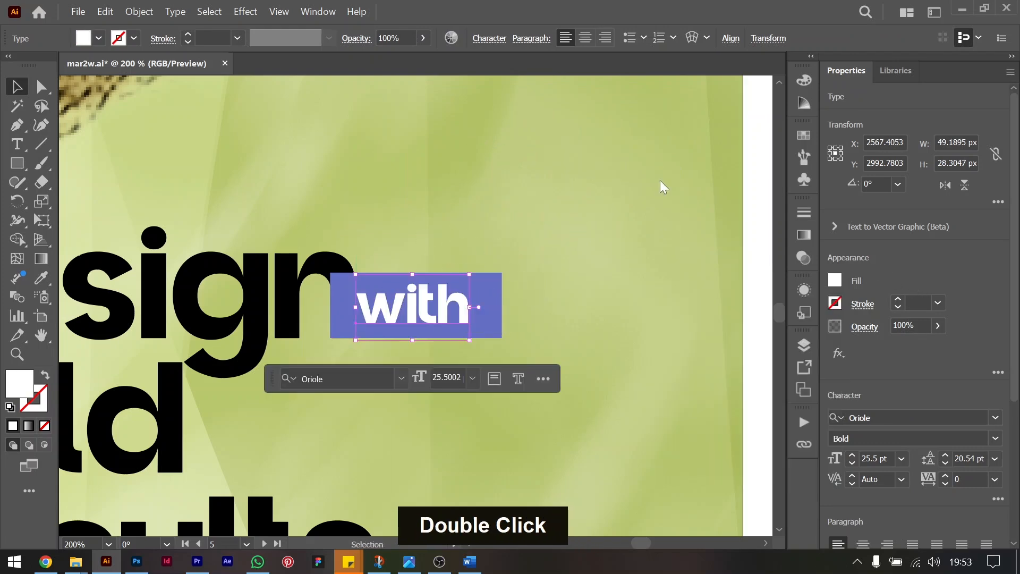
Tighten the leading of the three-line "Design Bold Results" headline to 56 pt.
key("ctrl+minus")
key("ctrl+minus")
key("ctrl+minus")
left_click(500, 364)
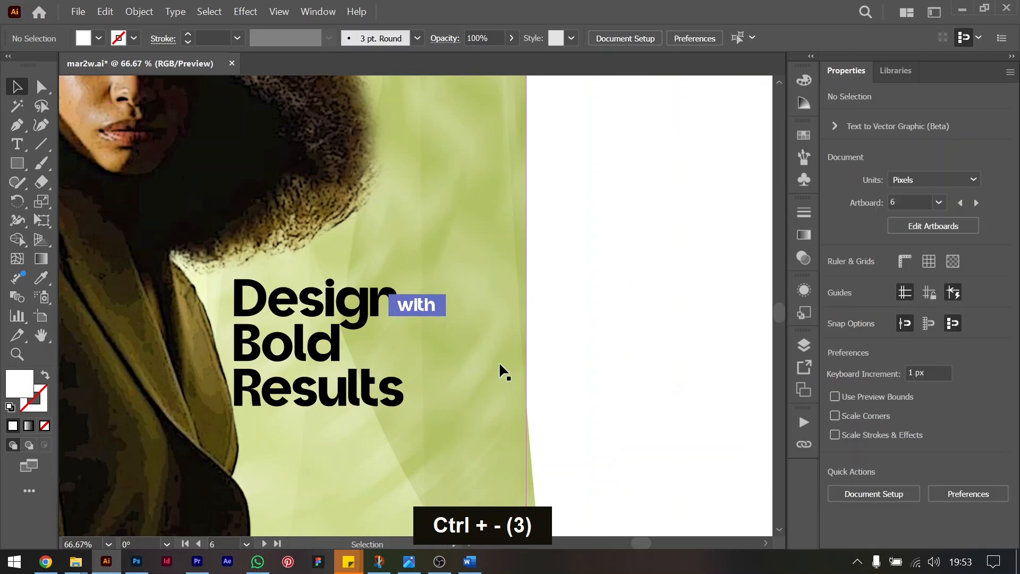
scroll(499, 365, "left", 1)
scroll(499, 365, "down", 1)
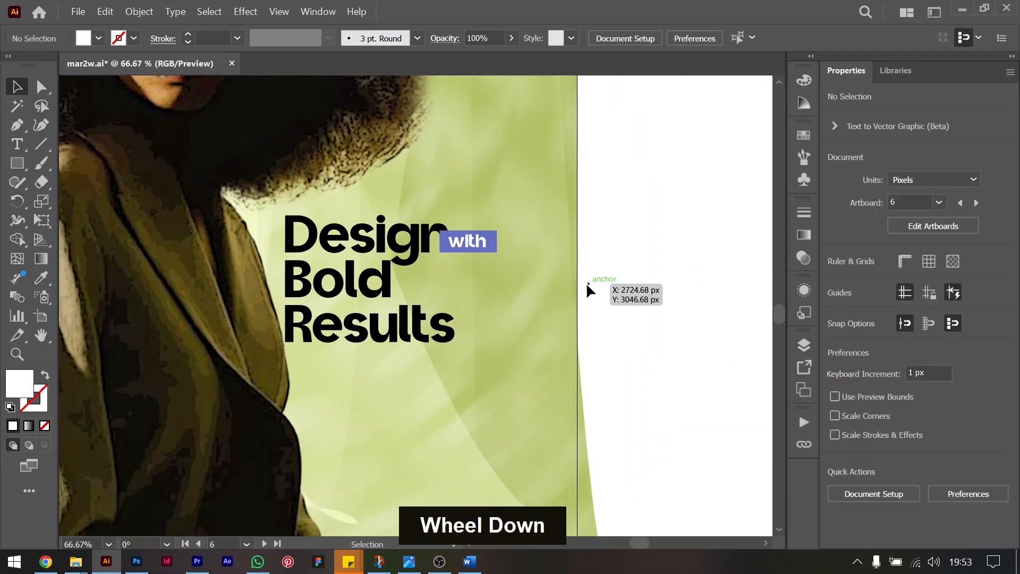
left_click(402, 336)
key("alt+Up")
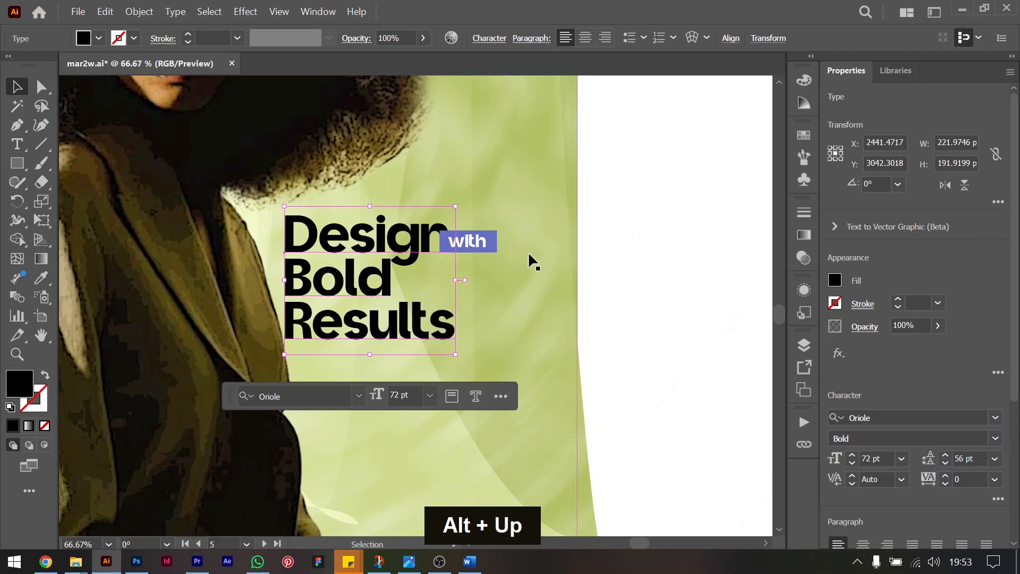
Group the white "with" text together with its blue rectangle.
left_click(468, 243)
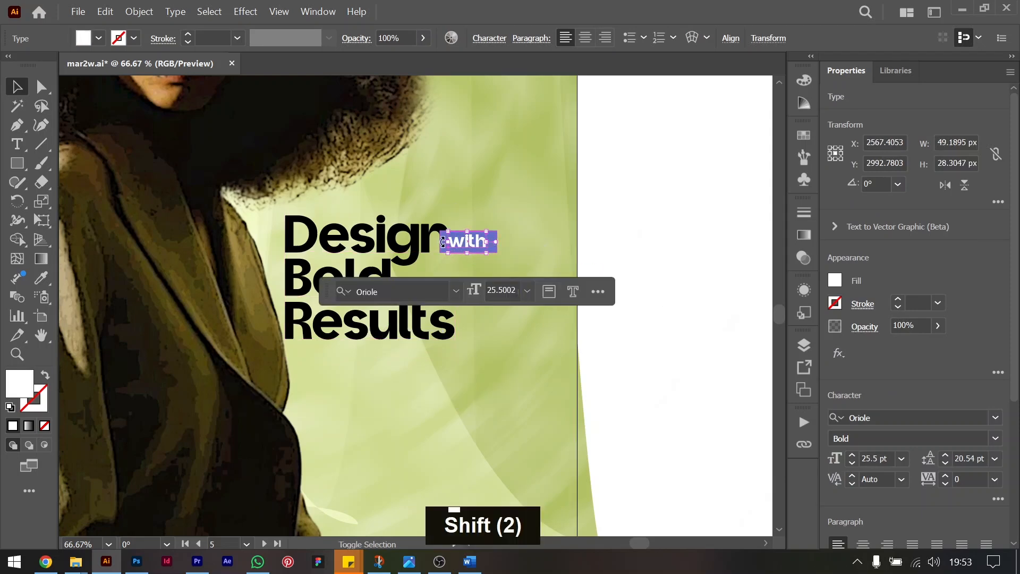
left_click(439, 237, "shift")
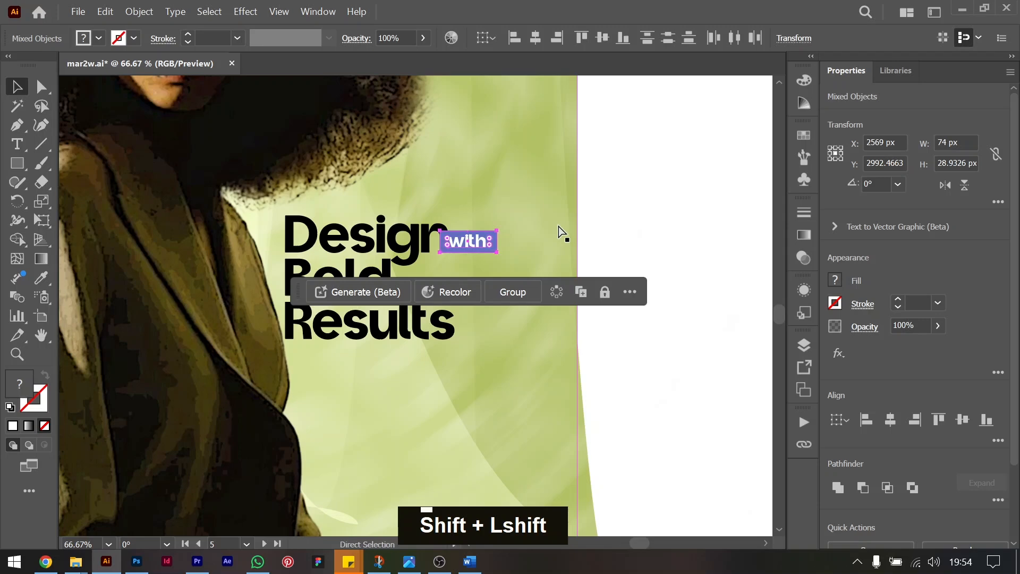
key("ctrl+g")
Move the headline and the "with" label together slightly to the right, away from the jacket.
left_click(408, 246, "shift")
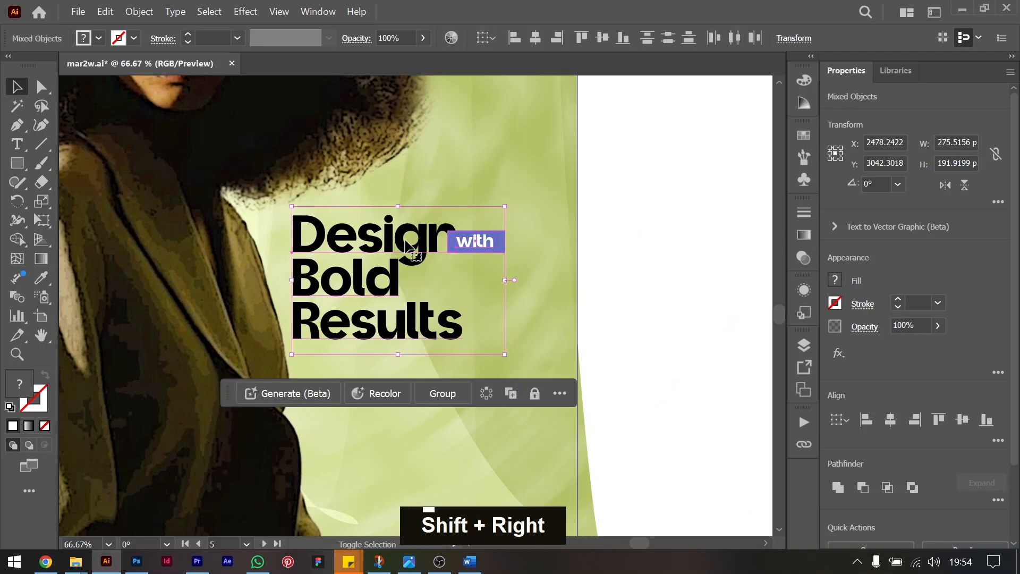
left_click_drag(470, 240, 474, 240)
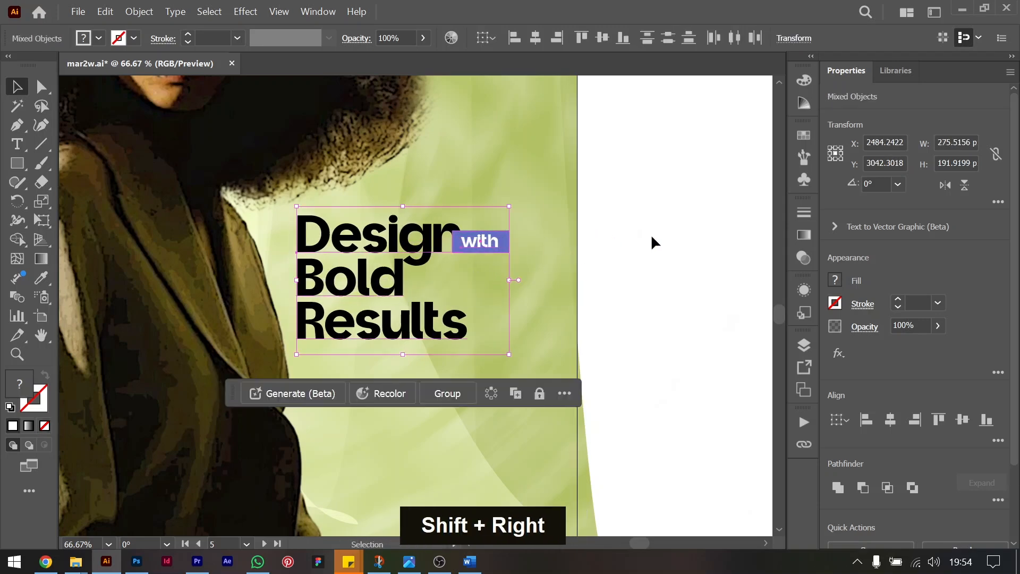
left_click(651, 237)
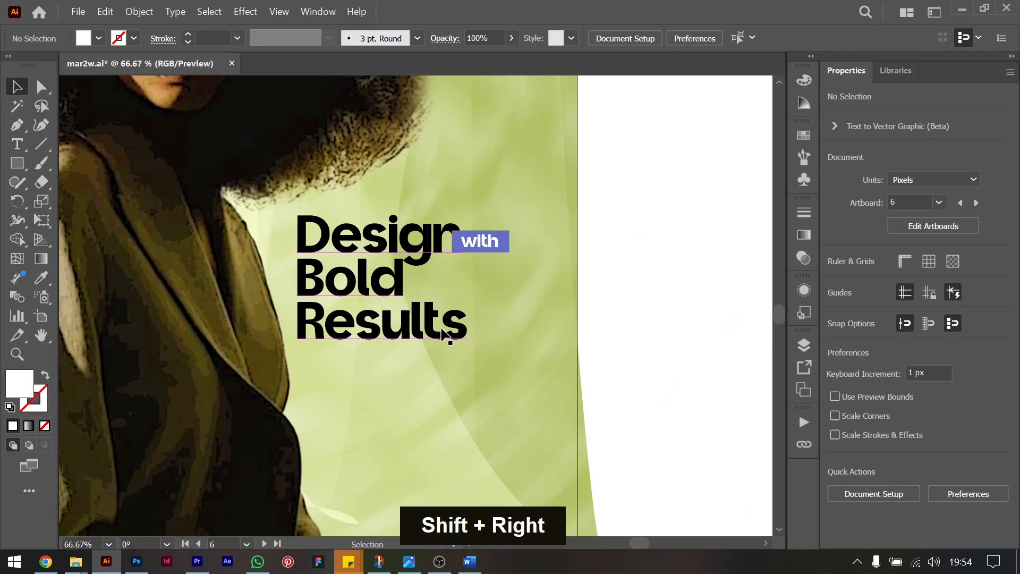
Place a copy of the "with" label below "Results", aligned with the headline's left edge.
left_click(494, 240)
left_click_drag(495, 240, 334, 354)
key("ctrl+equal")
key("ctrl+equal")
key("ctrl+equal")
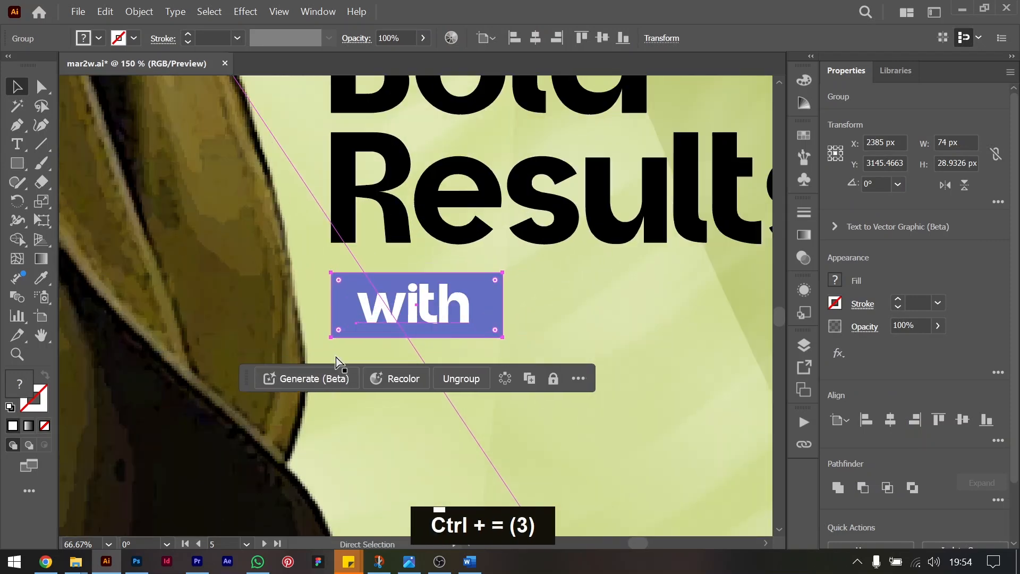
Move the original "with" label horizontally to the right, clear of "Design", to X 2666 px.
key("ctrl+minus")
key("ctrl+minus")
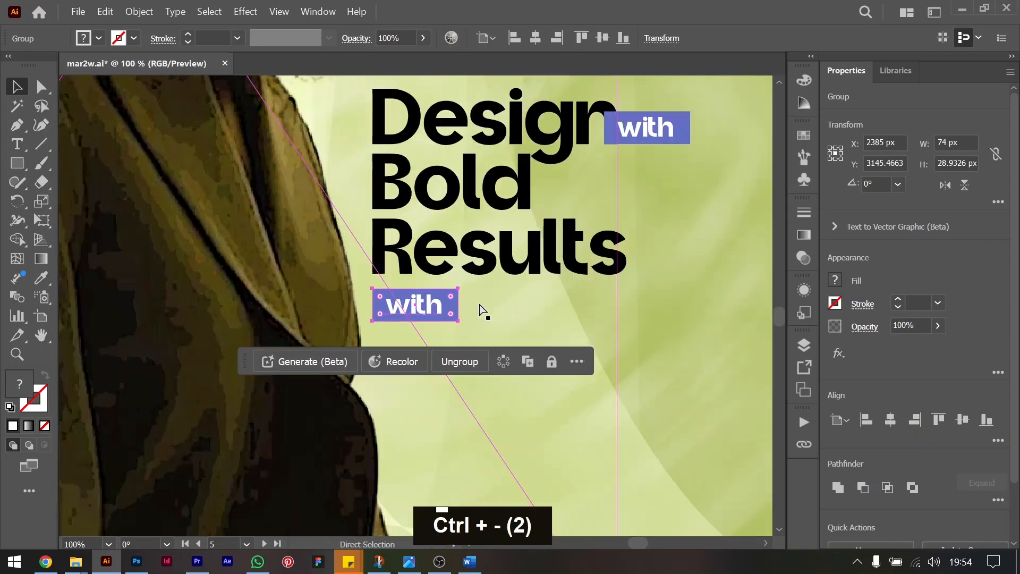
key("ctrl+minus")
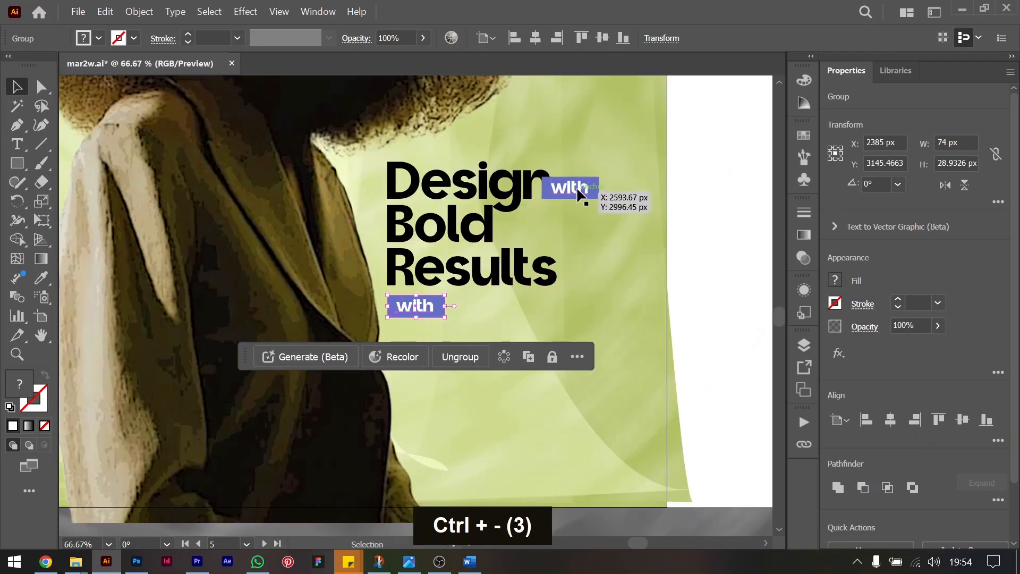
left_click_drag(576, 187, 634, 188)
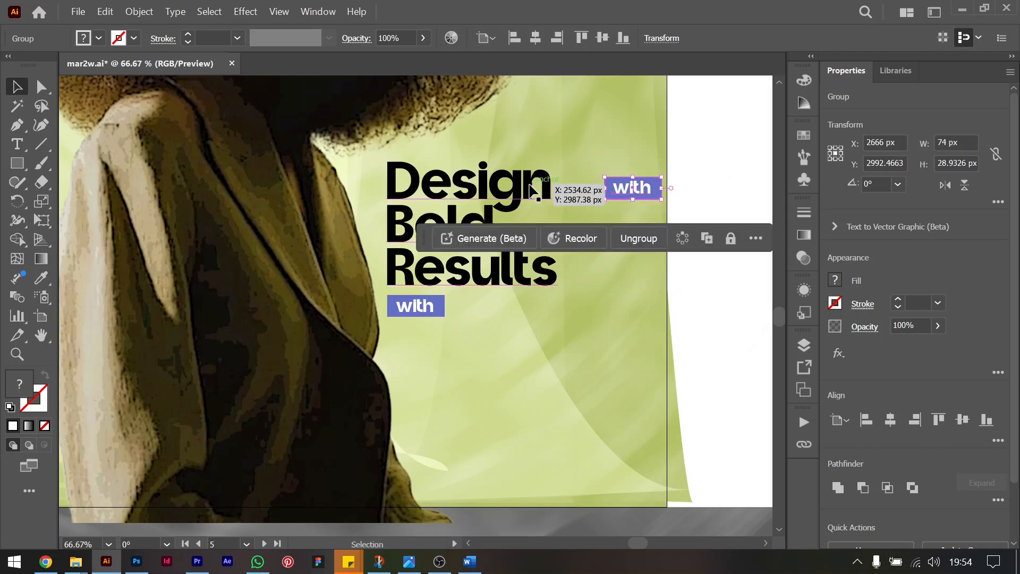
Try changing the headline's first word to "Designs" and moving the upper "with" label back against it.
key("t")
left_click(534, 180)
key("Right")
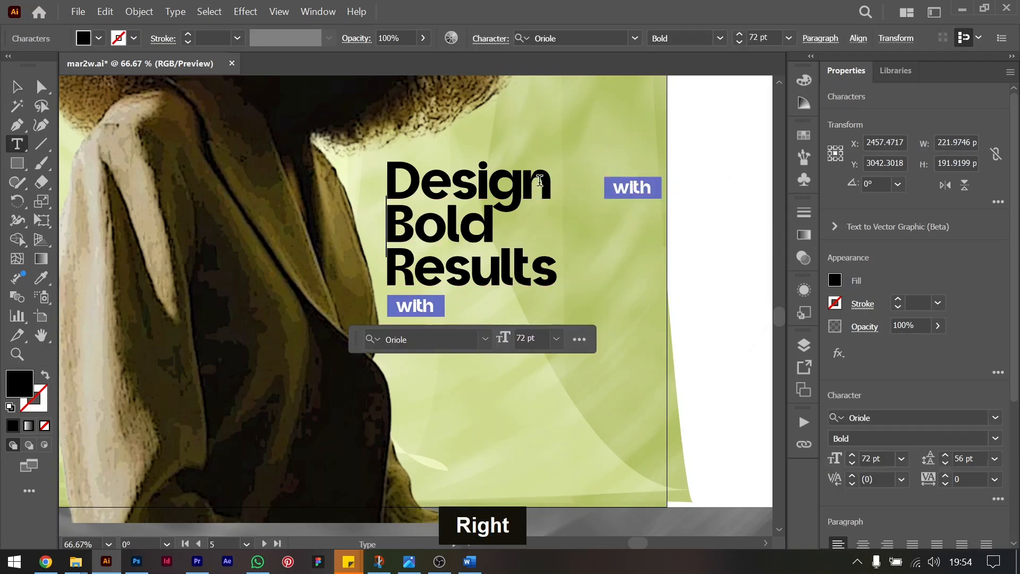
key("Left")
type("s")
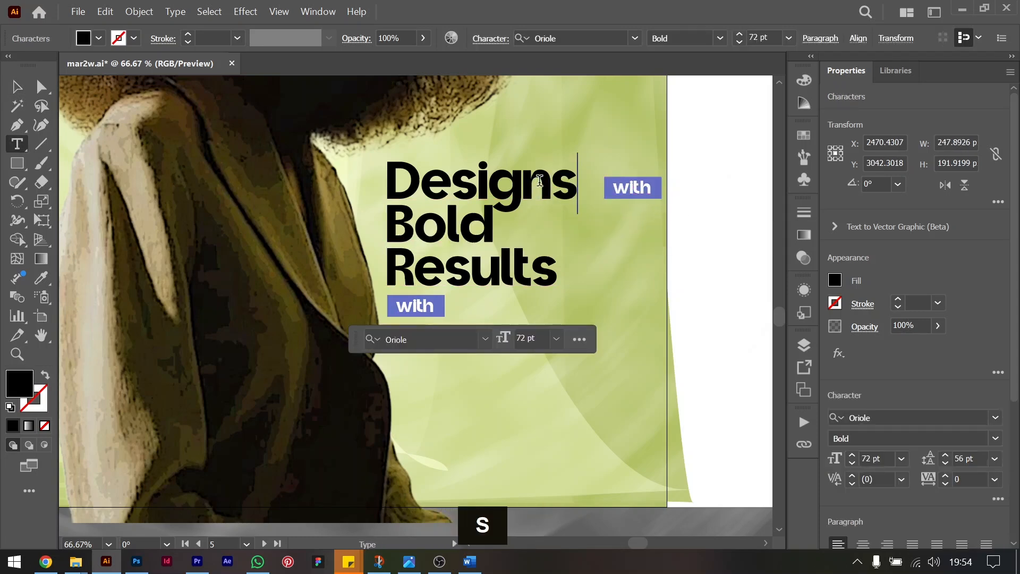
left_click(16, 86)
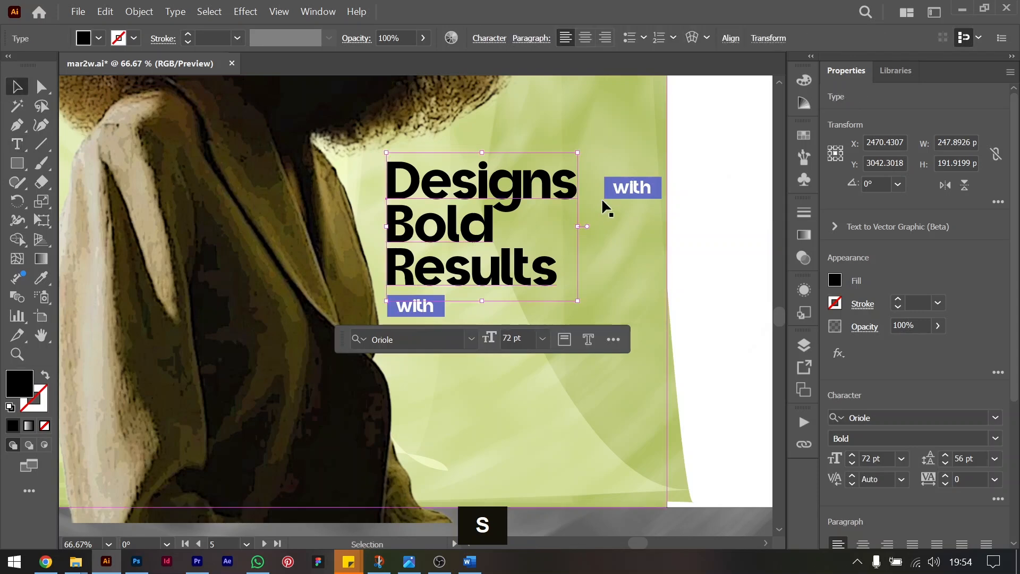
left_click_drag(624, 187, 562, 186)
Undo the added "s" and the last two moves of the upper "with" label.
key("ctrl+z")
key("ctrl+z")
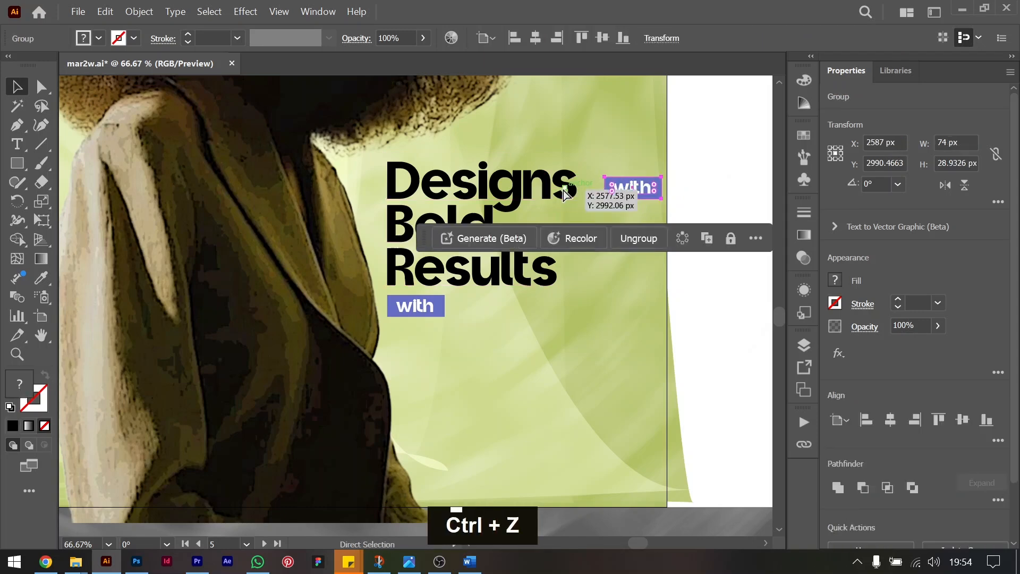
key("ctrl+z")
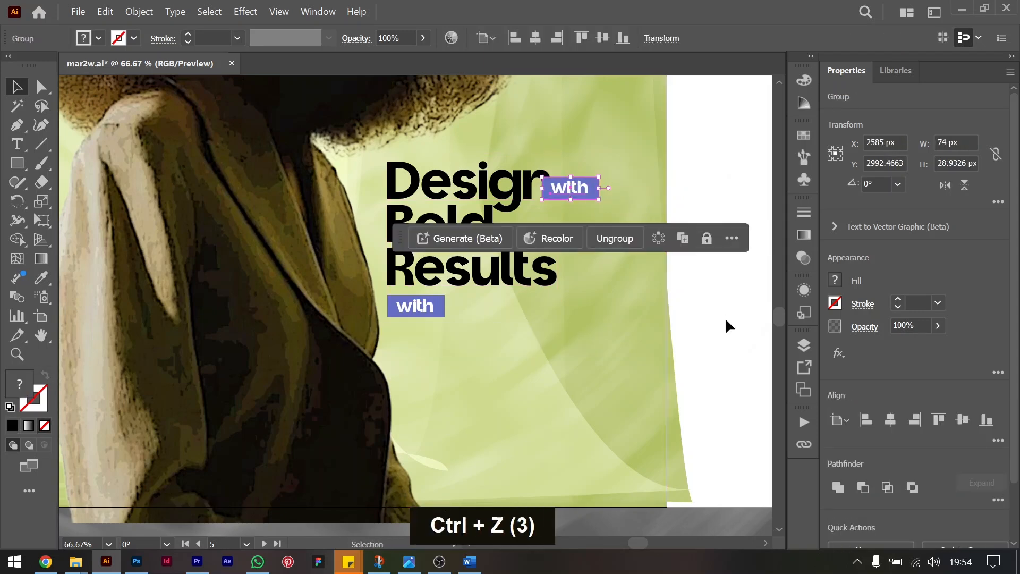
left_click(729, 261)
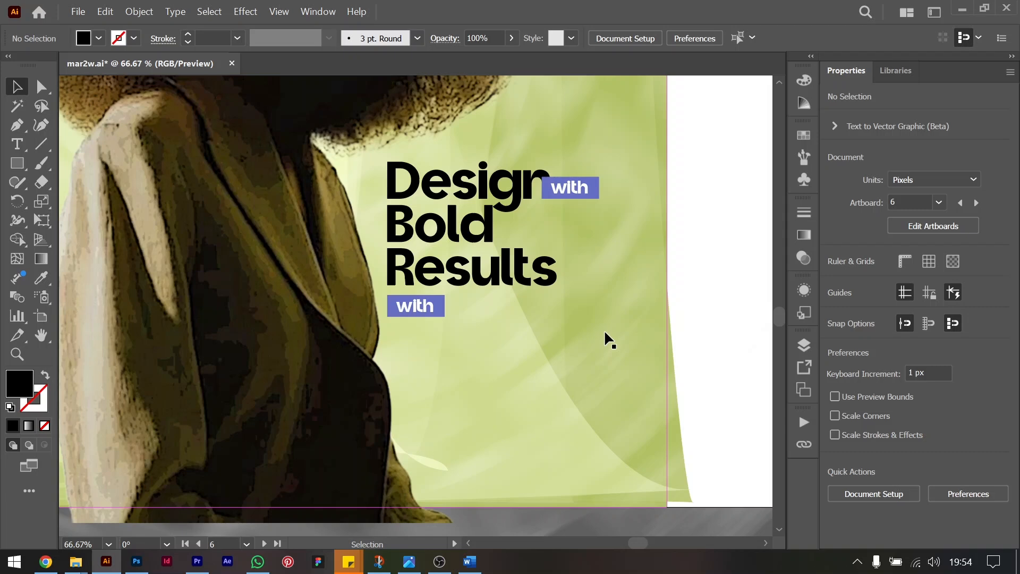
Remove the "Bold" line from the headline so "Results" directly follows "Design".
key("t")
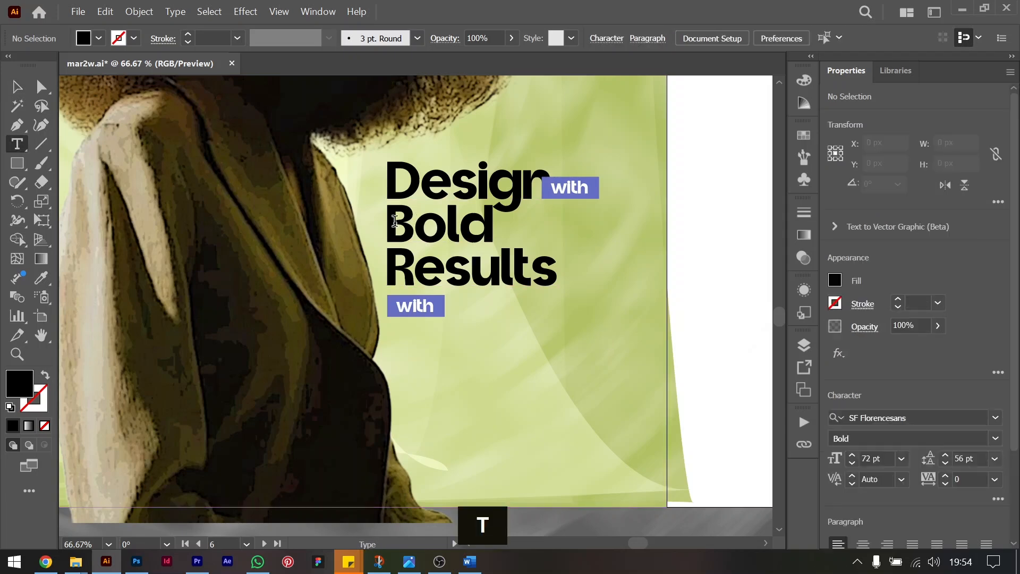
left_click_drag(389, 218, 504, 228)
key("Delete")
key("Delete")
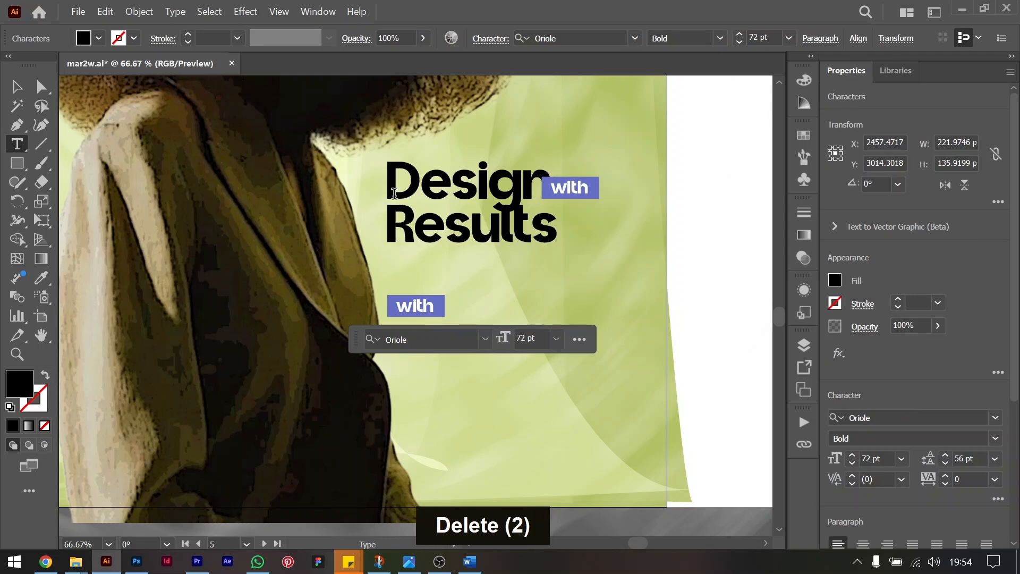
Set the leading of the whole headline to 68 pt.
key("ctrl+a")
key("alt+Down")
key("alt+Down")
key("alt+Down")
key("alt+Down")
key("alt+Down")
key("alt+Down")
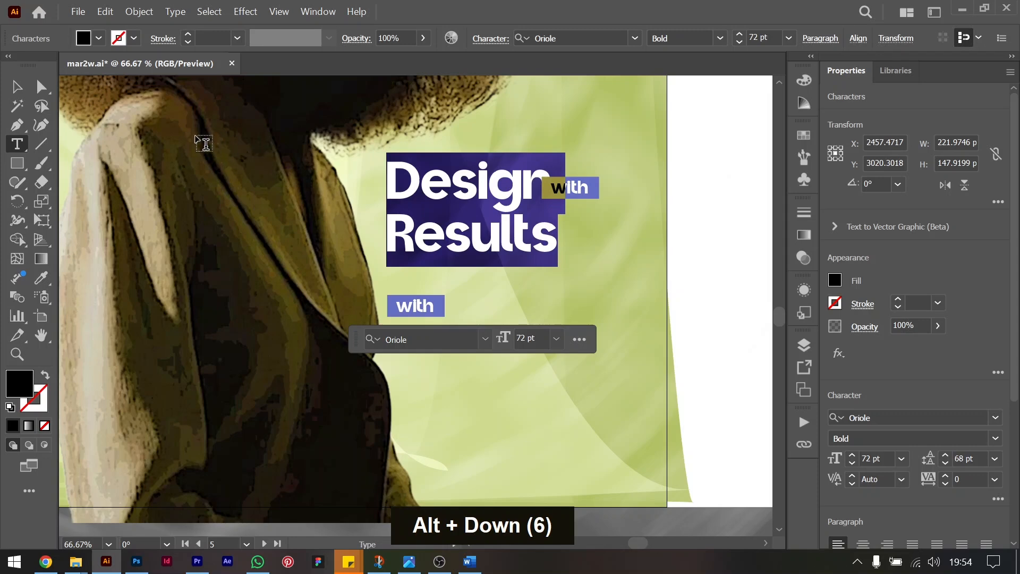
Position the upper "with" label between the "Design" and "Results" lines, at X 2423 px and Y 3022.47 px.
left_click(17, 87)
left_click_drag(571, 188, 462, 213)
key("ctrl+equal")
key("ctrl+equal")
key("ctrl+equal")
key("Up")
key("Up")
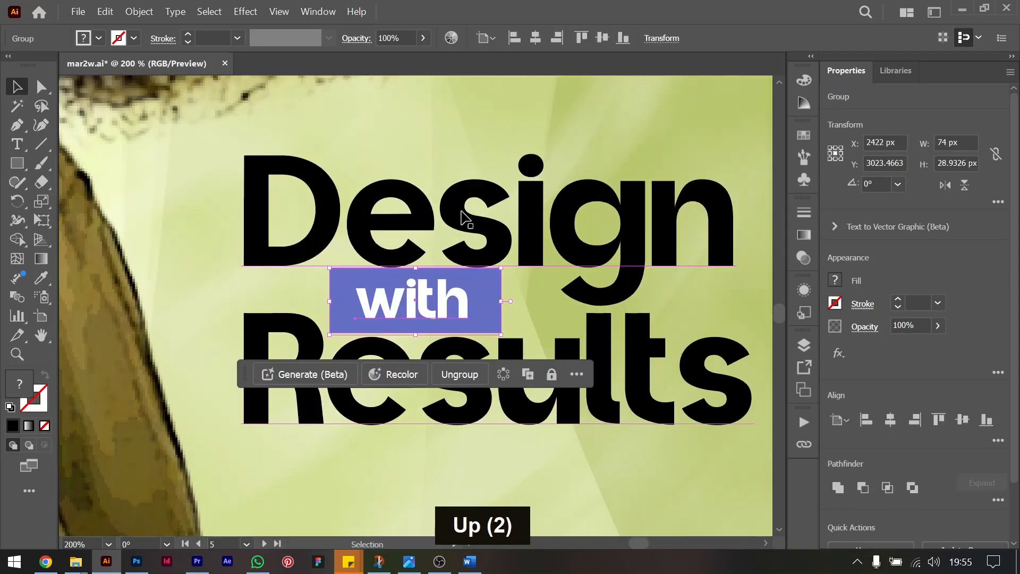
key("Down")
key("Left")
key("Left")
key("Left")
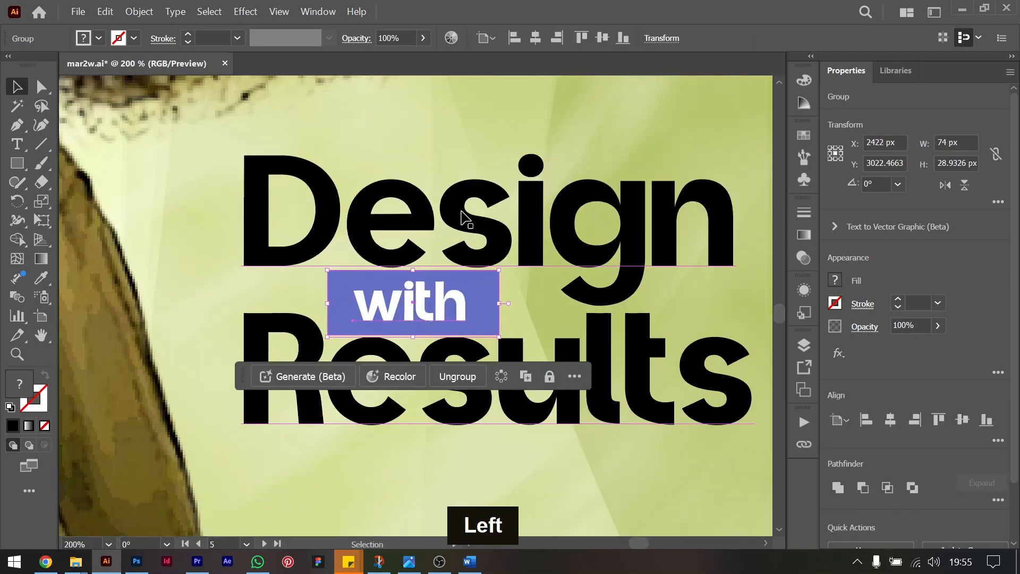
key("Right")
key("Right")
key("Right")
key("Right")
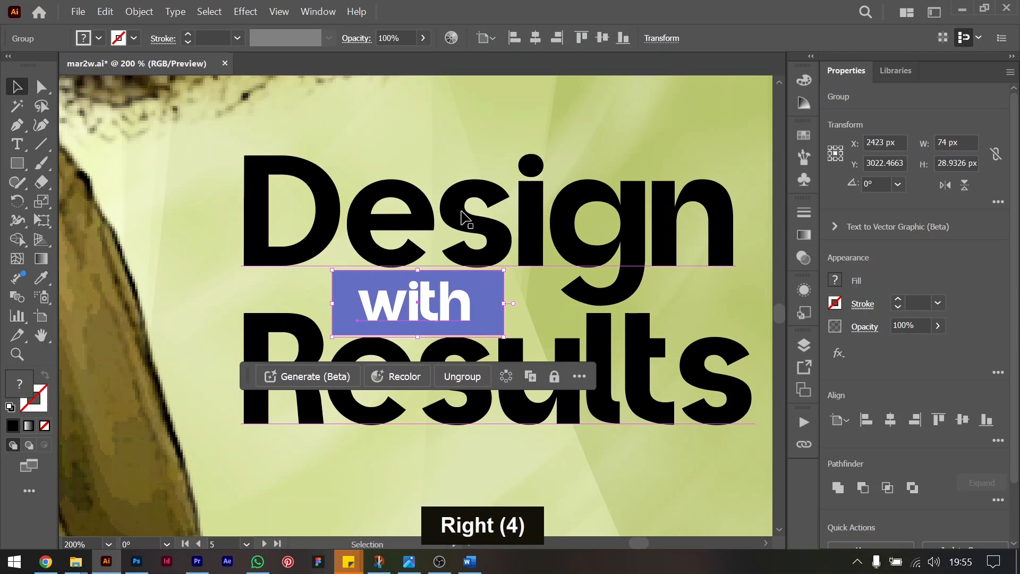
Move the lower "with" label up just below "Results" at X 2423 px, and the other one beside the end of "Design".
key("ctrl+minus")
key("ctrl+minus")
key("ctrl+minus")
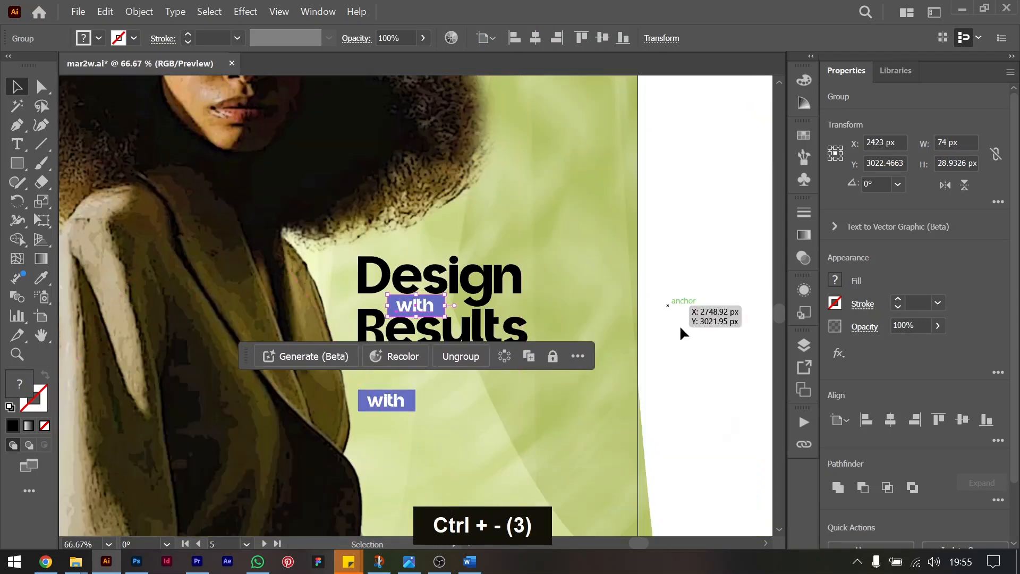
left_click(668, 317)
left_click_drag(397, 396, 420, 359)
left_click_drag(420, 305, 543, 290)
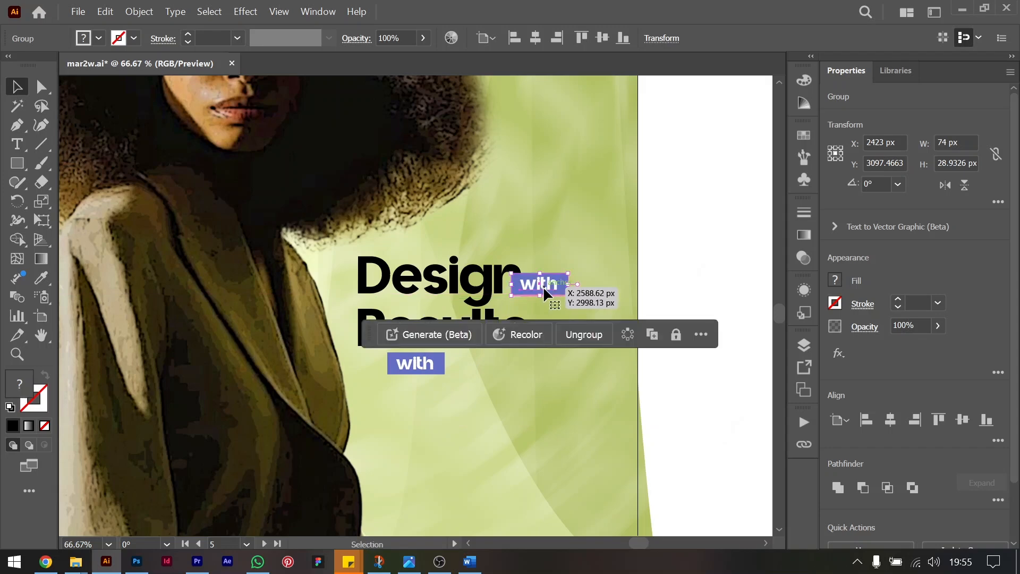
Replace the text of the "with" label below "Results" with "don't miss the opportunity".
left_click(689, 261)
left_click(418, 366)
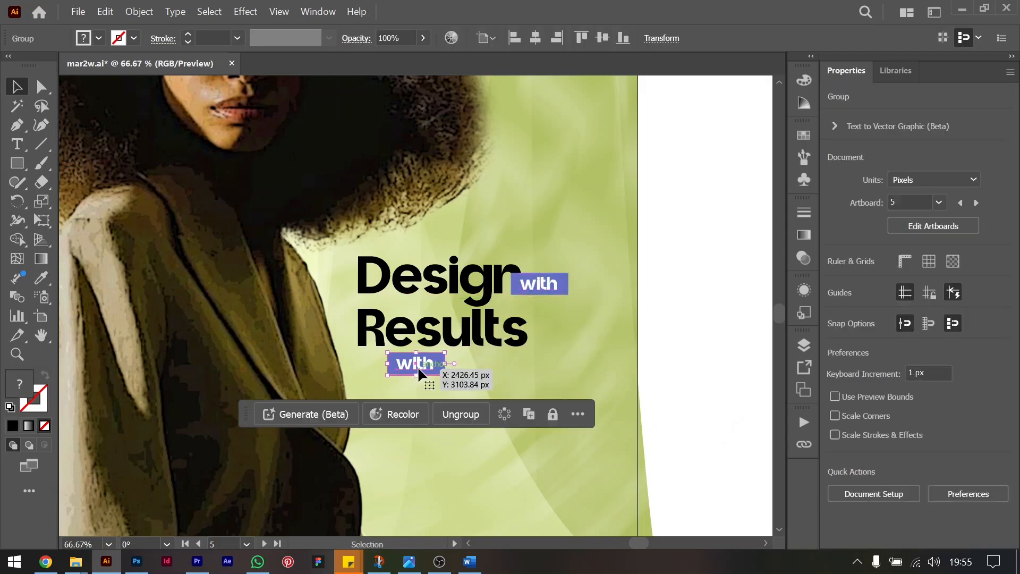
key("ctrl+equal")
key("ctrl+equal")
key("t")
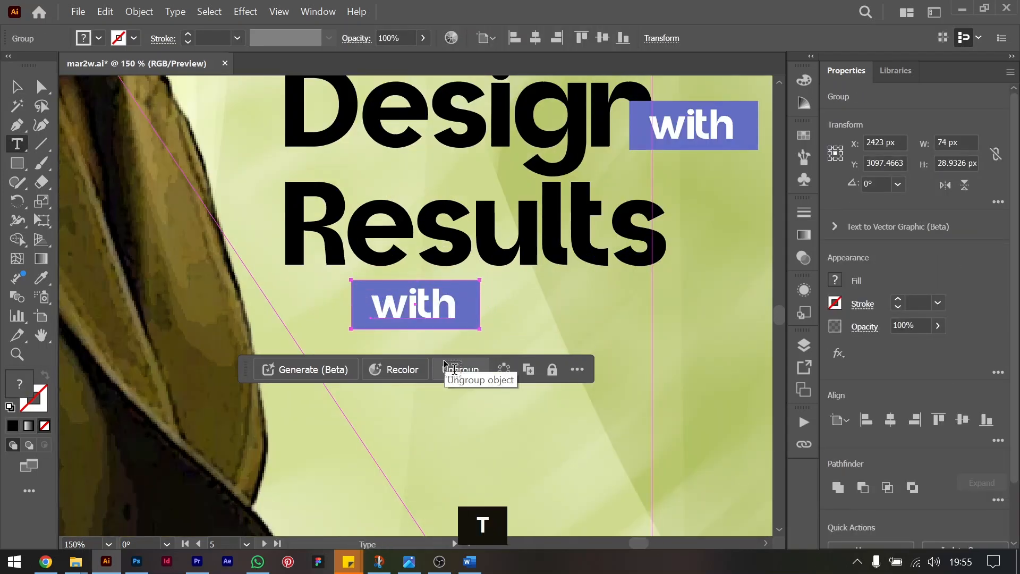
left_click(401, 301)
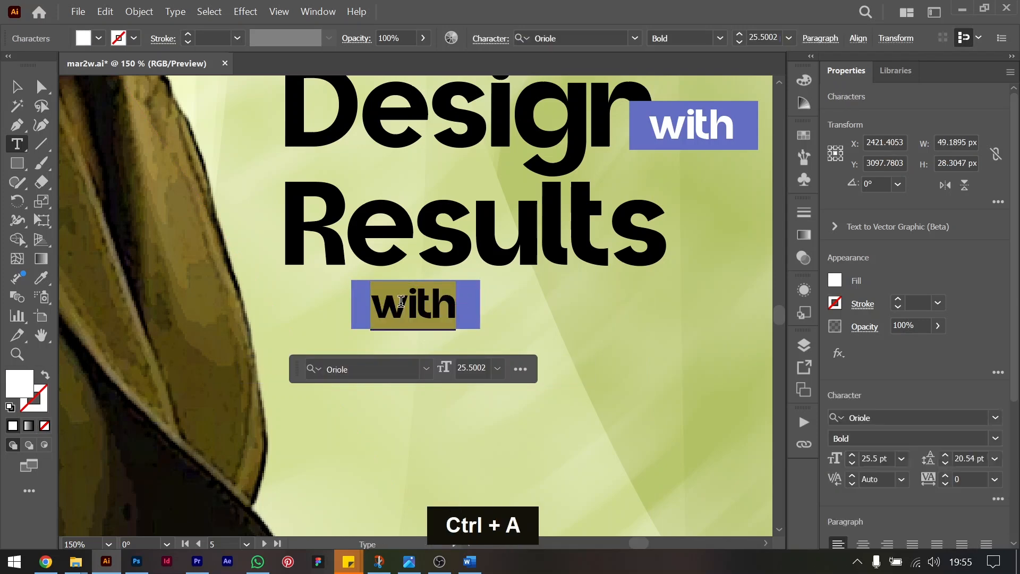
type("dont")
key("BackSpace")
key("BackSpace")
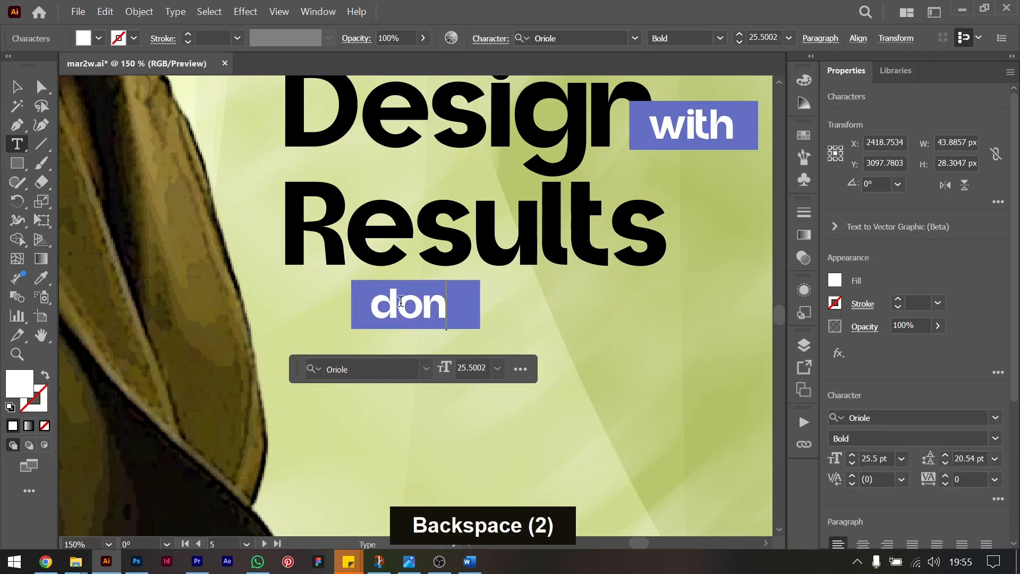
type("'t miss")
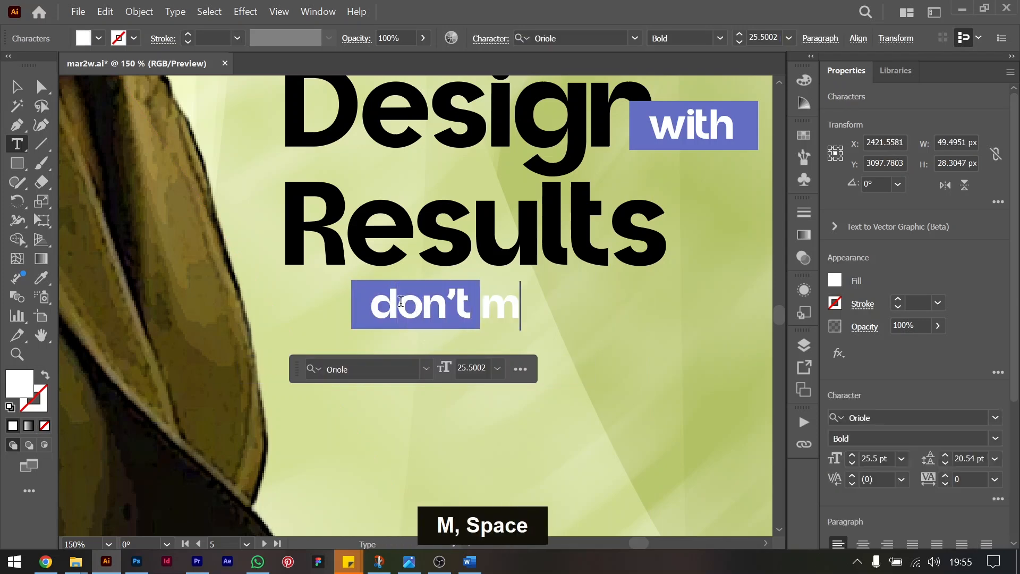
type(" the opp")
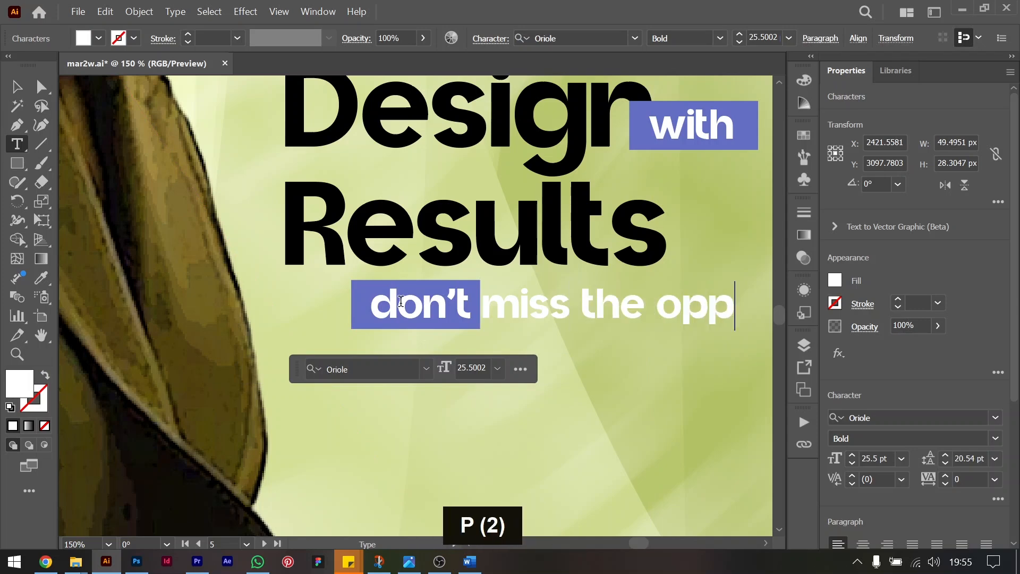
type("o")
type("rtunity")
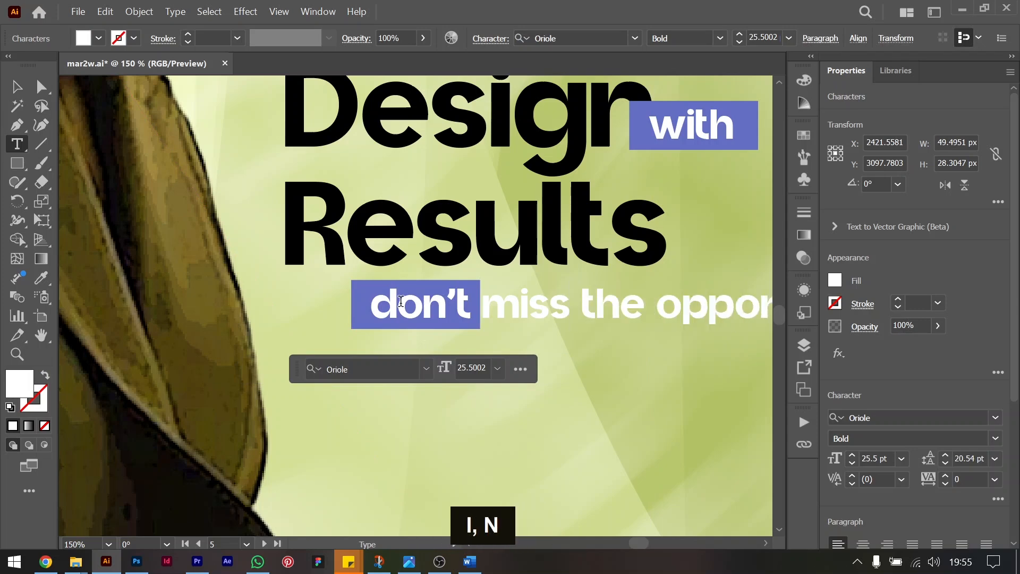
Break the tagline before "opportunity" and extend its second line with "to stand out".
scroll(437, 302, "right", 5)
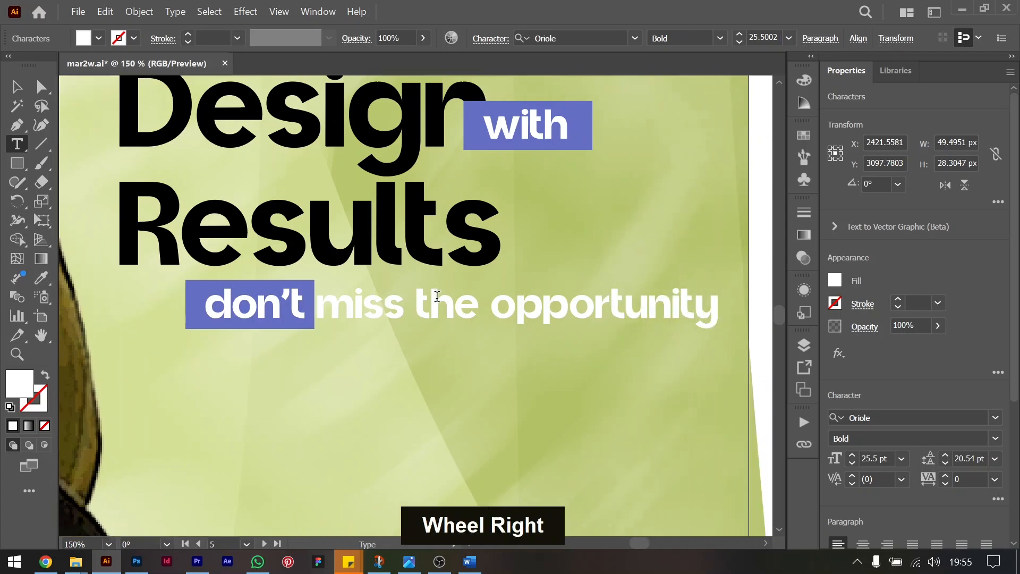
left_click(460, 303)
key("Return")
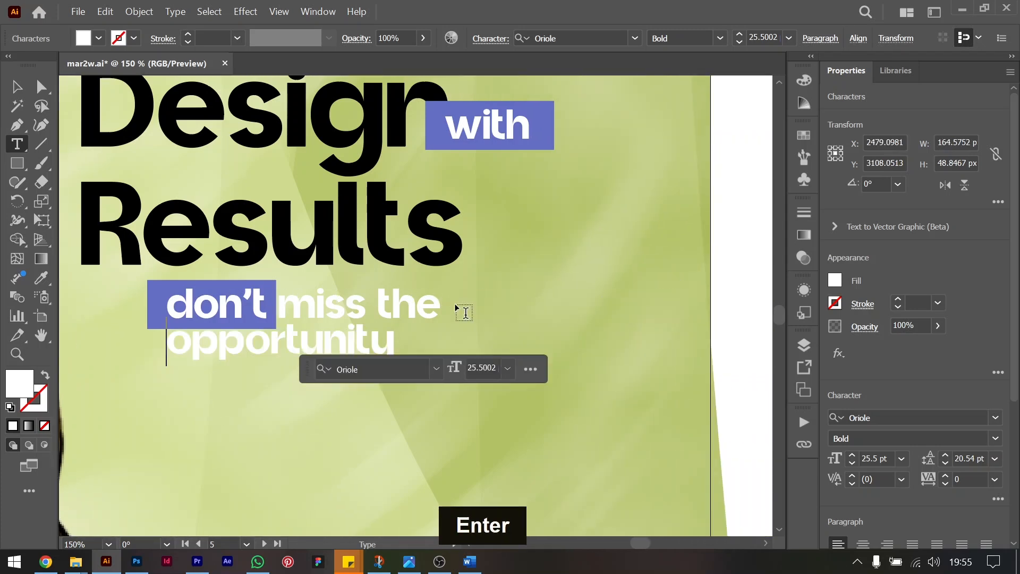
key("Down")
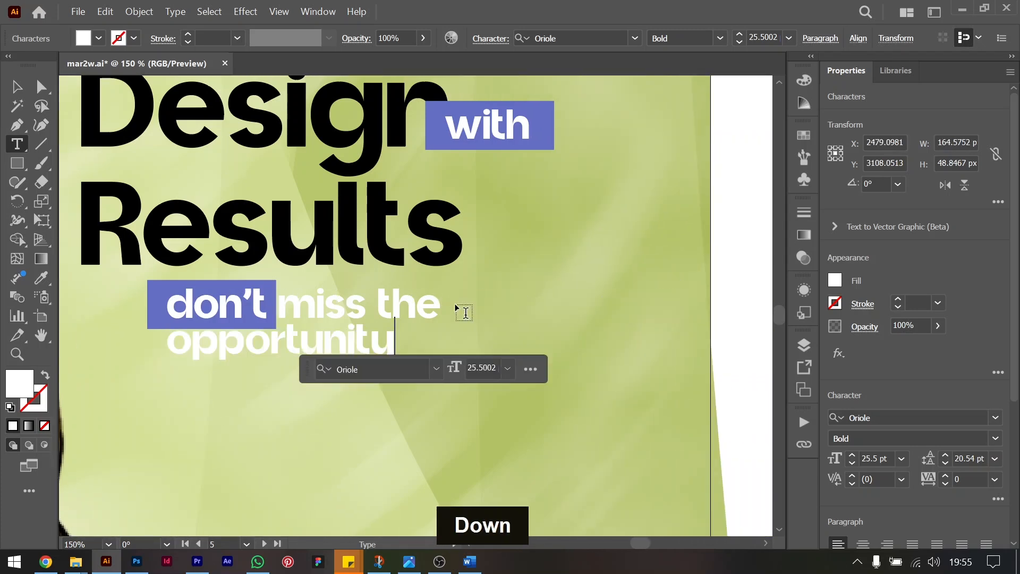
type("to st")
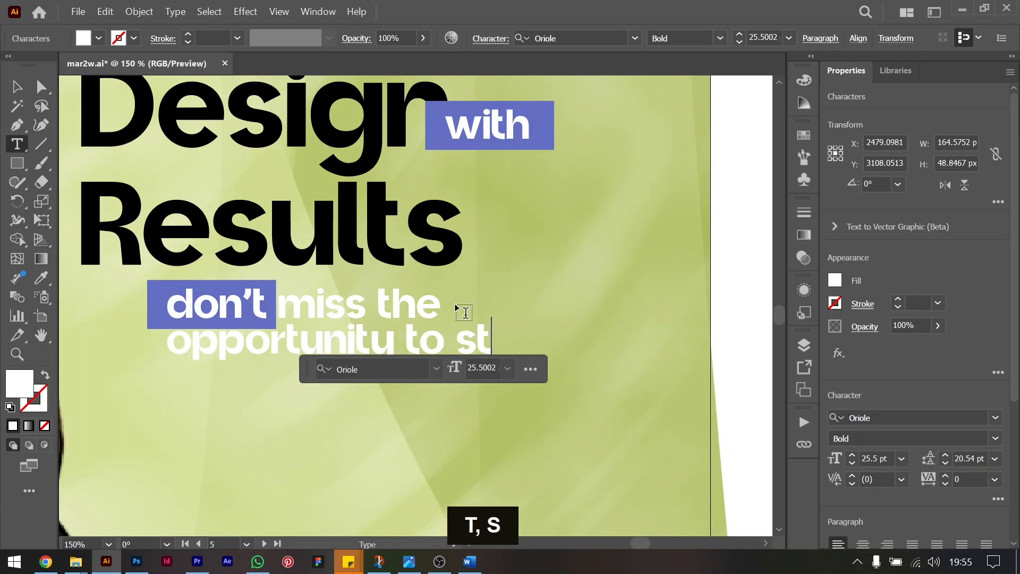
type("and out")
key("BackSpace")
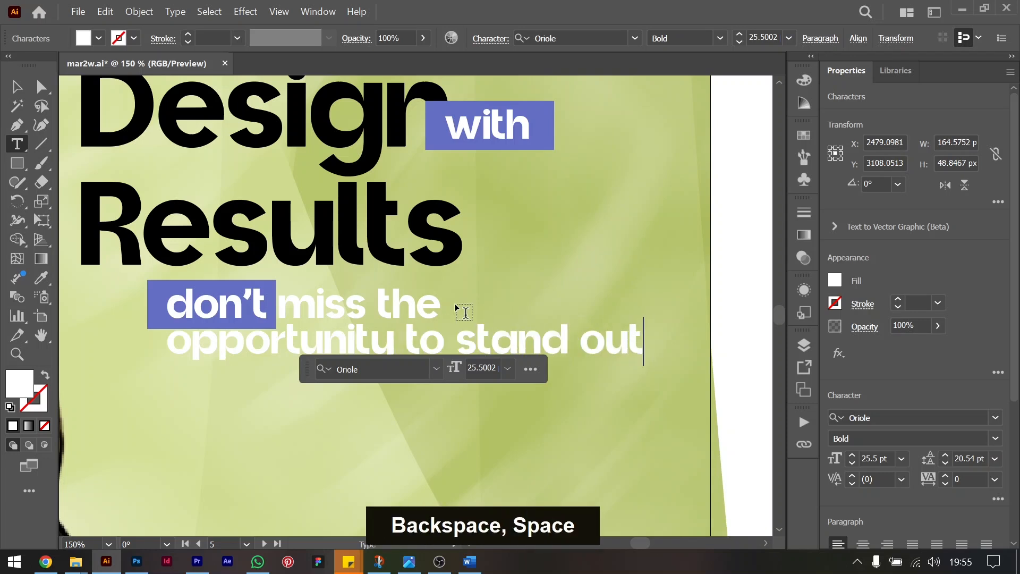
key("Escape")
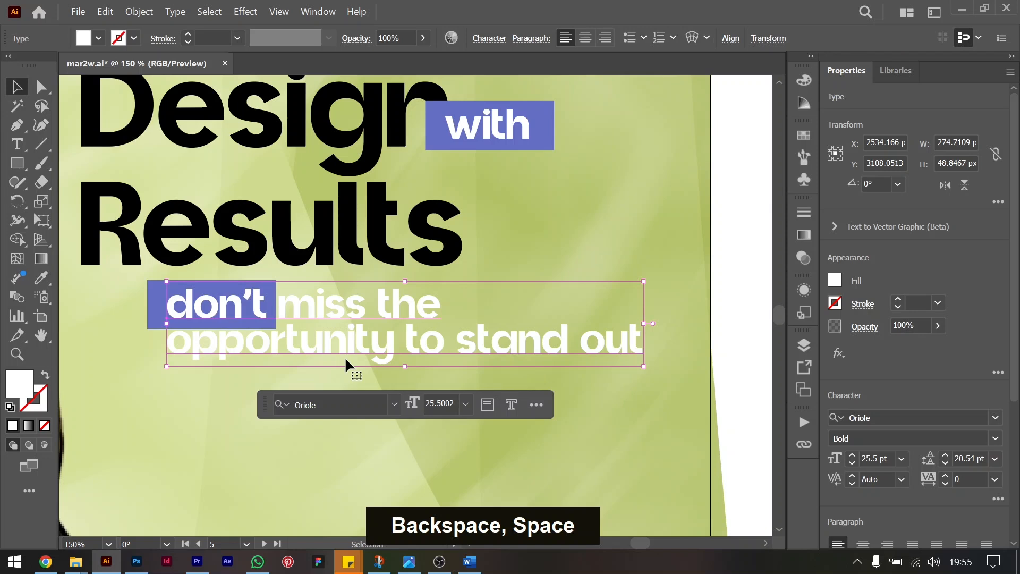
Move the tagline group left to line up its blue rectangle with the headline's left edge, at X 2491.26 px.
left_click_drag(337, 301, 237, 300)
left_click(164, 302, "shift")
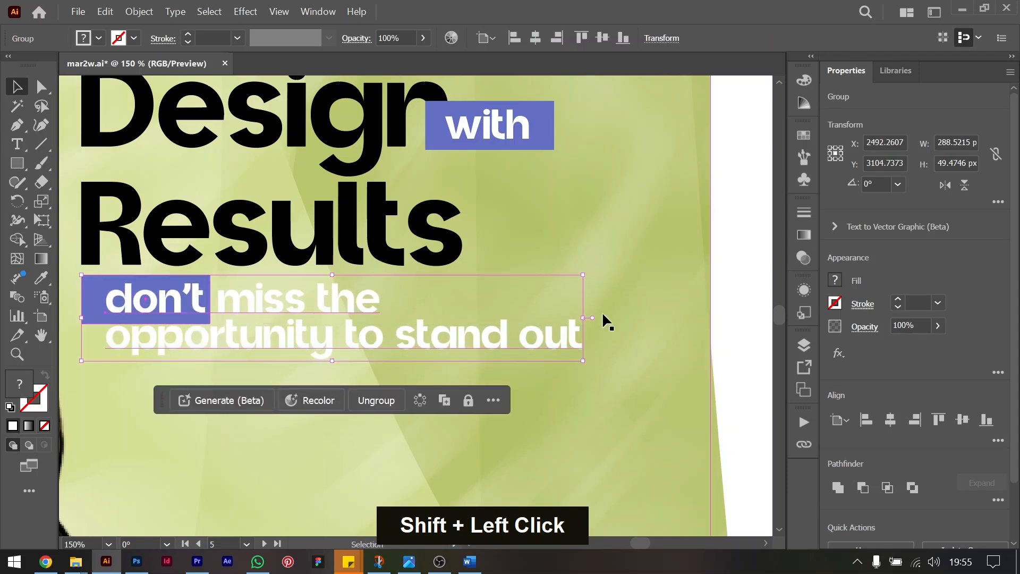
left_click(757, 298)
left_click_drag(476, 335, 482, 335)
key("Left")
key("Left")
key("Left")
key("Right")
key("Right")
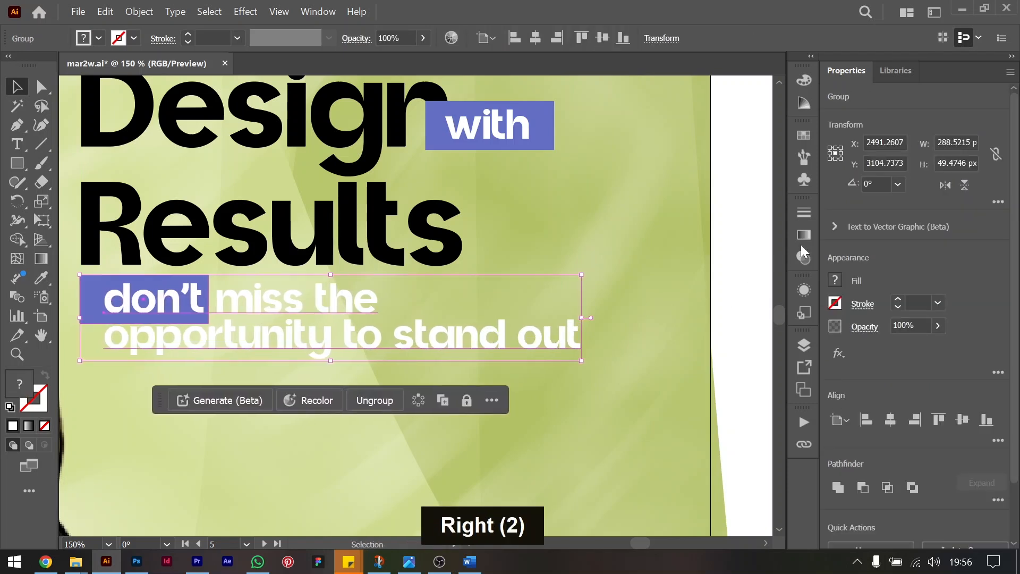
Narrow the blue rectangle behind "don't" from its left side to 65 px wide, working inside the tagline group.
left_click(633, 257)
left_click(80, 292)
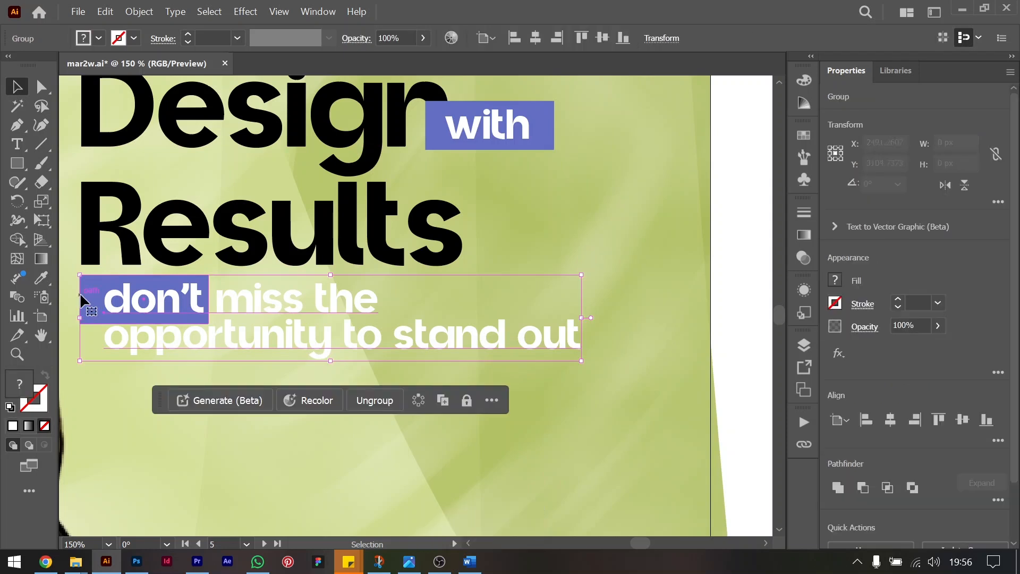
double_click(94, 300)
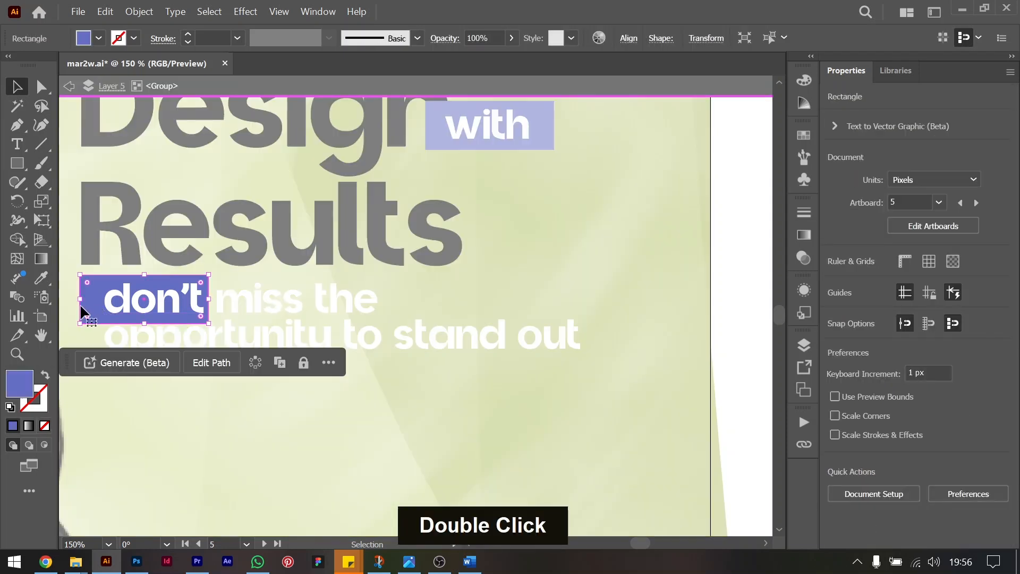
left_click_drag(80, 298, 97, 301)
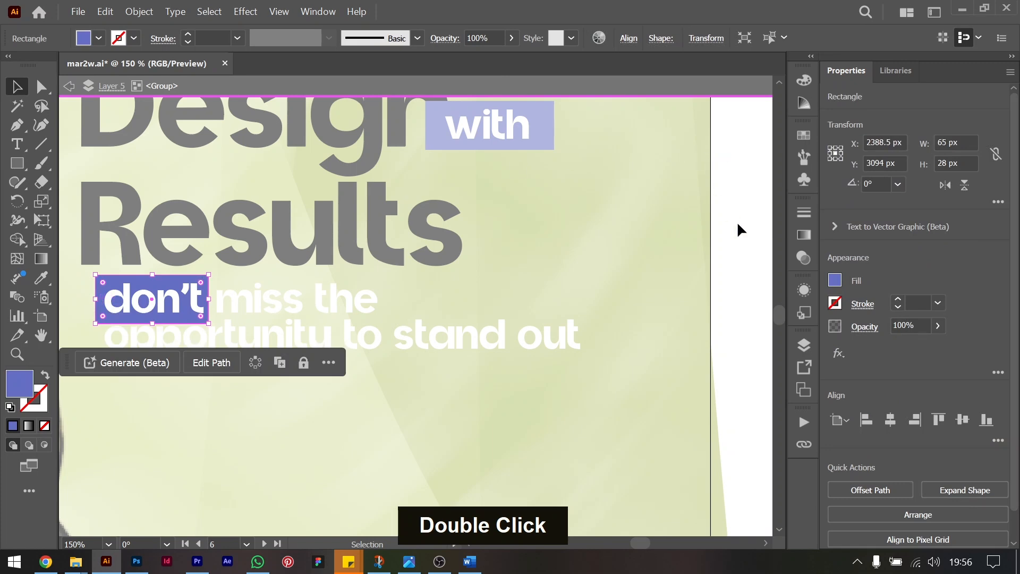
double_click(738, 224)
Realign the tagline group with the headline's left edge at X 2487.76 px and lower it to Y 3109.74 px.
left_click_drag(293, 299, 273, 299)
key("ctrl+minus")
key("ctrl+minus")
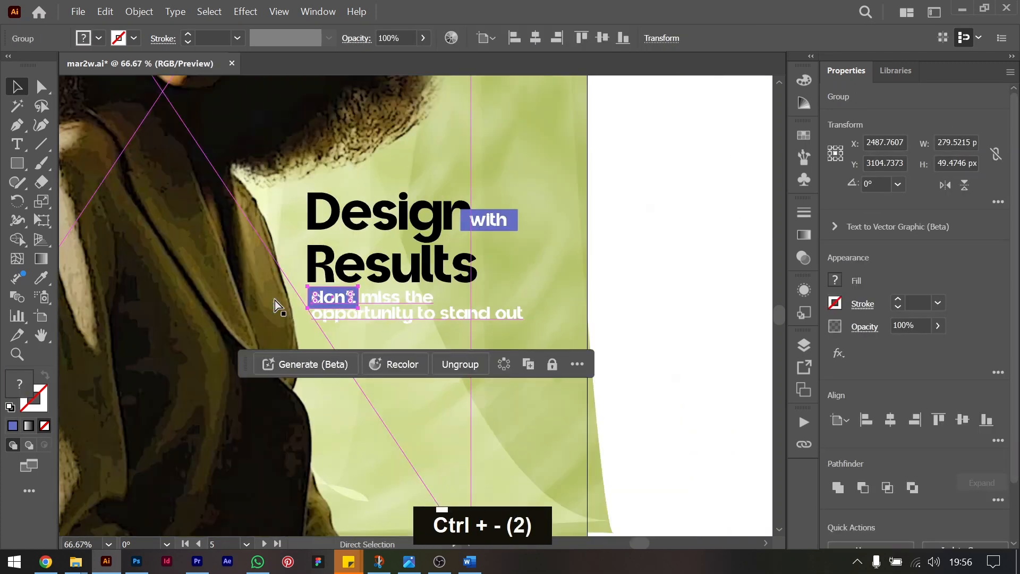
left_click(676, 358)
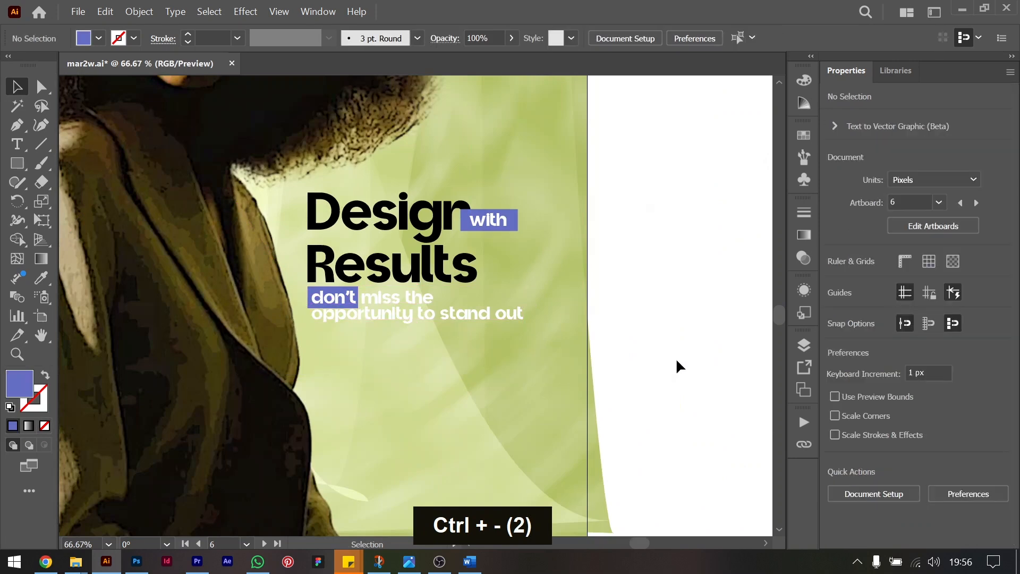
left_click_drag(356, 298, 359, 297)
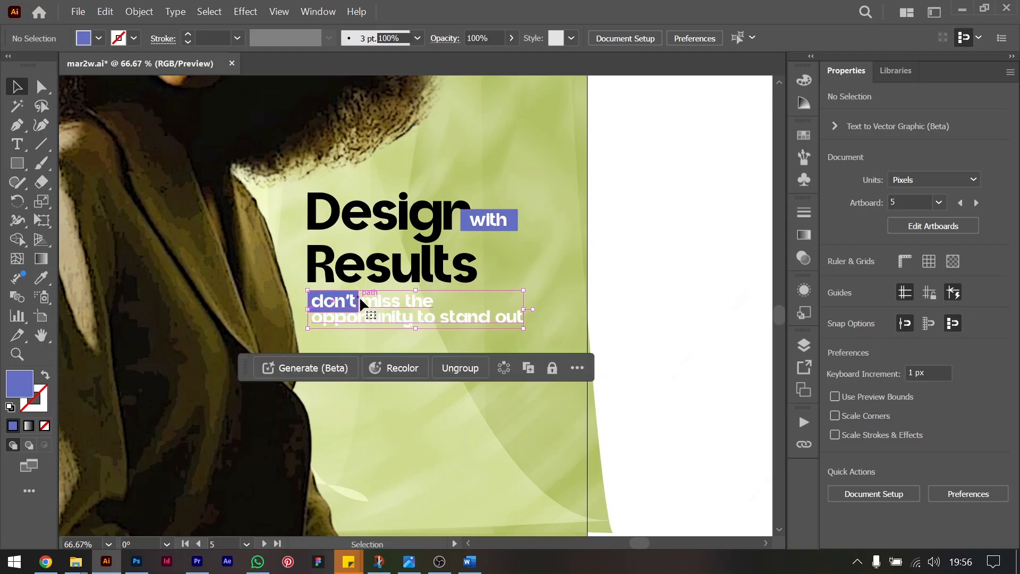
Recolor the white tagline text after "don't" with the blue swatch R=100 G=111 B=194, working inside the group.
double_click(464, 314)
left_click(393, 298)
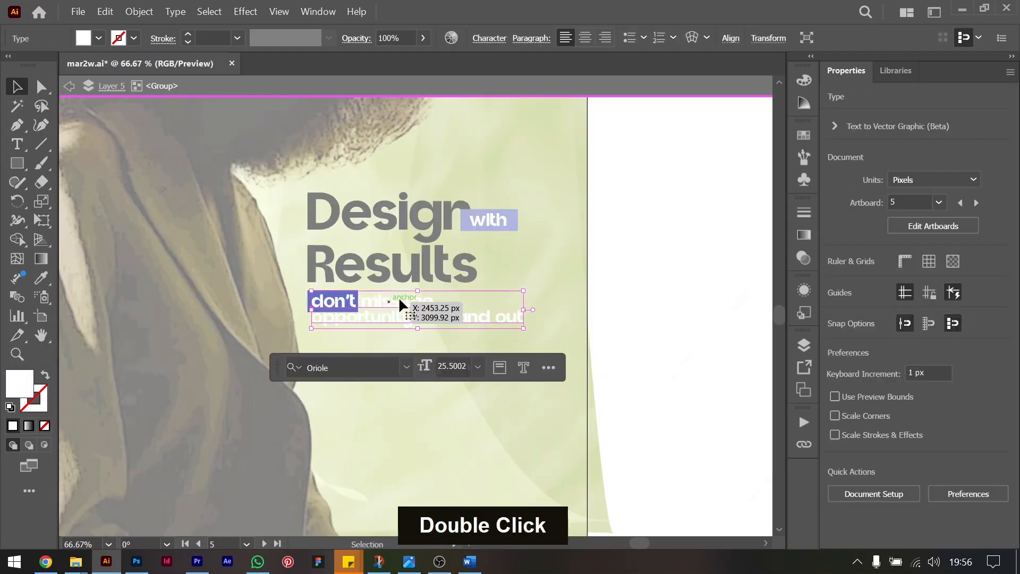
double_click(384, 299)
key("ctrl+a")
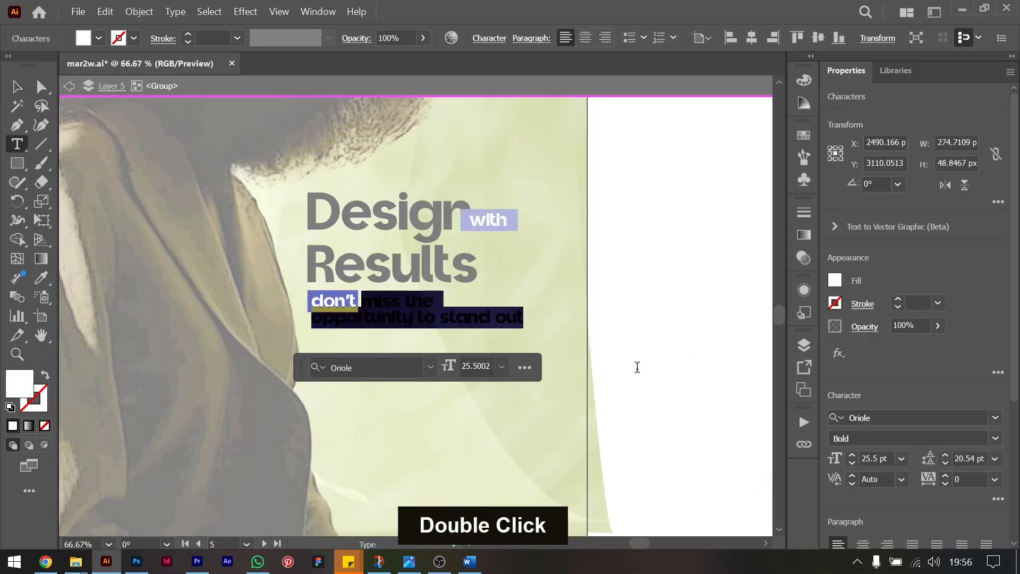
left_click(836, 282)
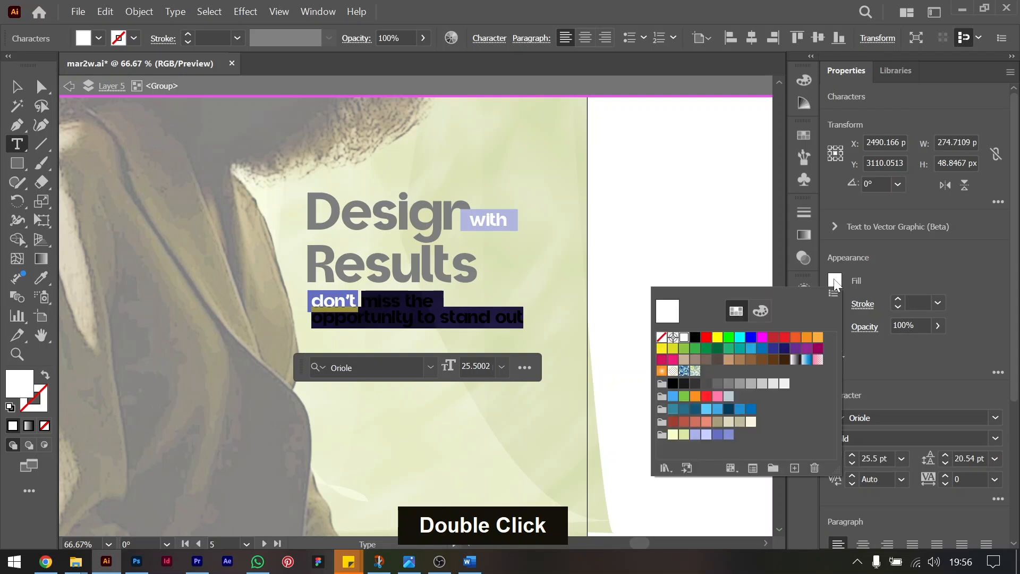
left_click(695, 338)
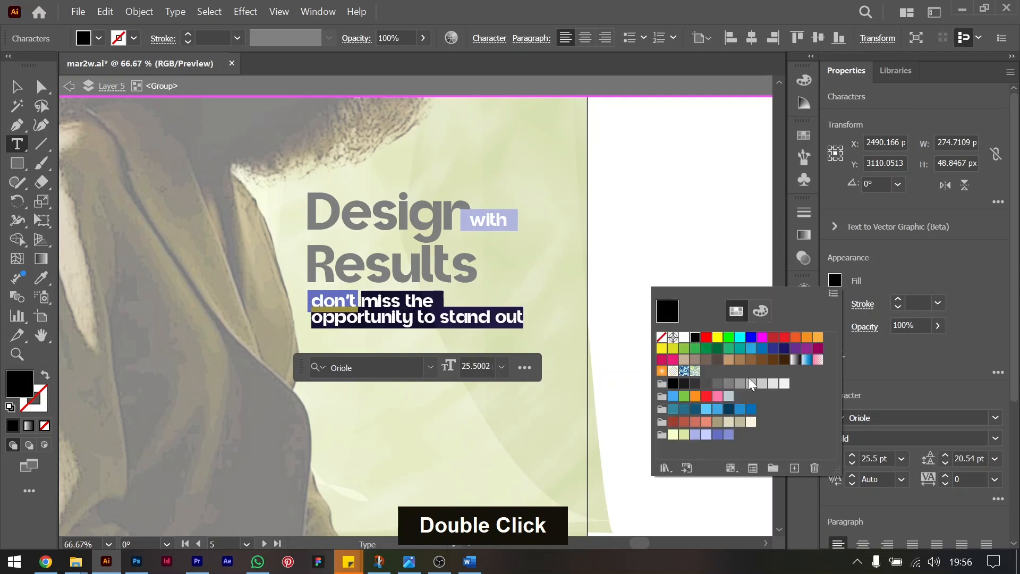
left_click(718, 435)
left_click(687, 187)
left_click(660, 283)
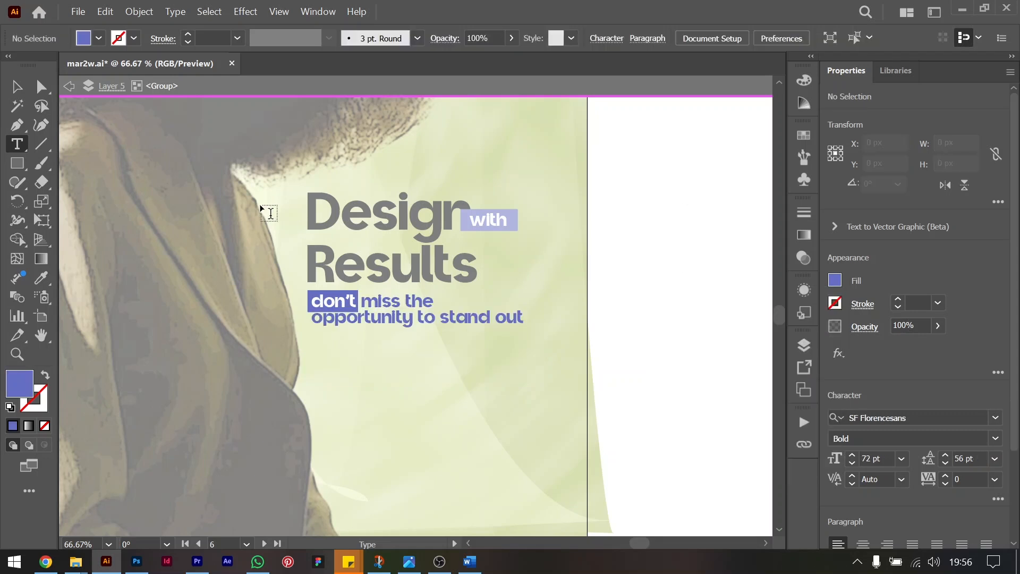
left_click(17, 87)
double_click(648, 303)
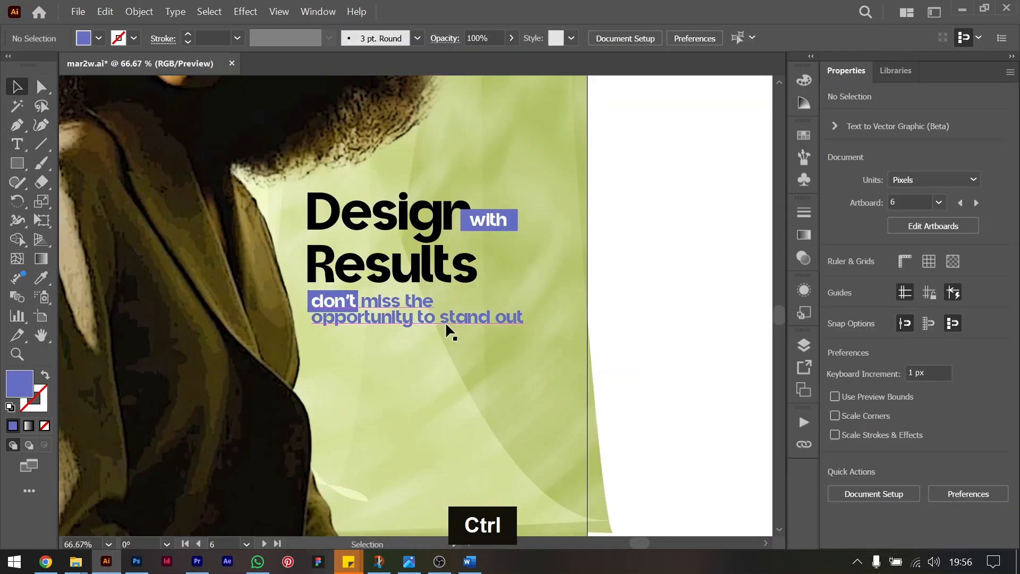
Increase the tagline's leading to 24.54 pt inside its group.
left_click(415, 305, "ctrl")
double_click(415, 306)
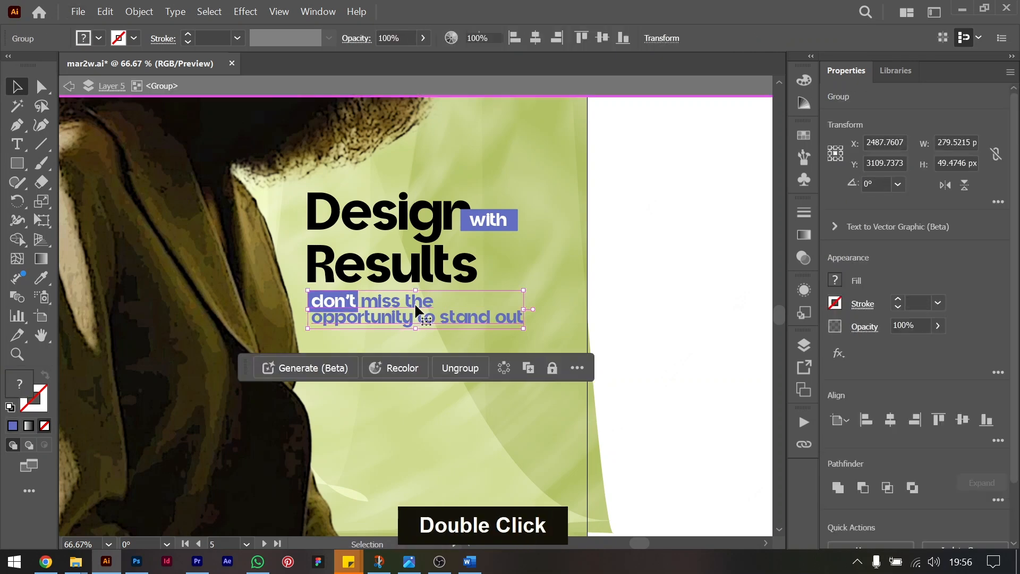
left_click(415, 308, "alt")
key("alt+Down")
key("alt+Down")
double_click(744, 315)
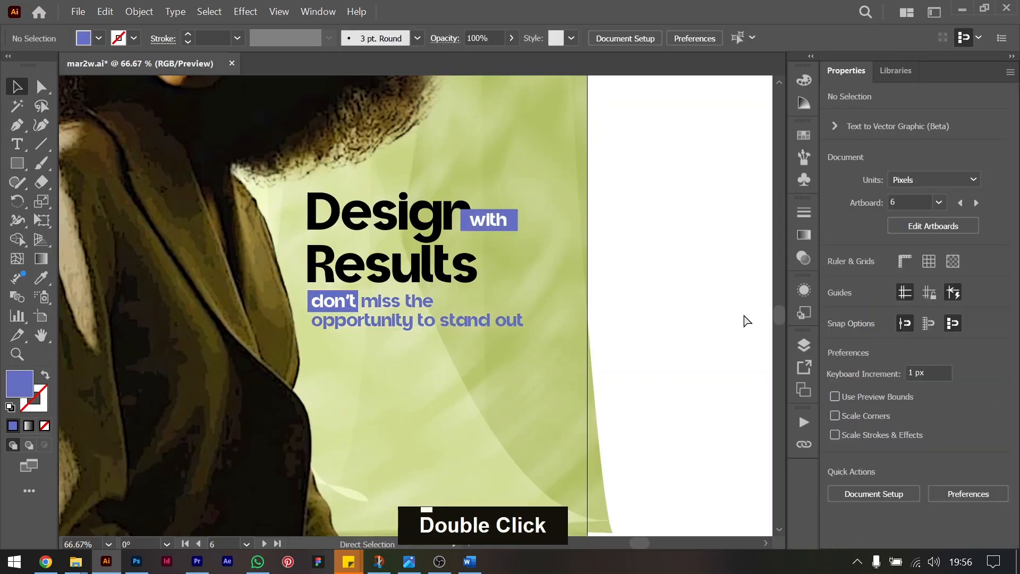
Examine how the portrait, headline and tagline sit together across the whole poster.
key("ctrl+minus")
key("ctrl+minus")
key("ctrl+minus")
scroll(477, 285, "up", 3)
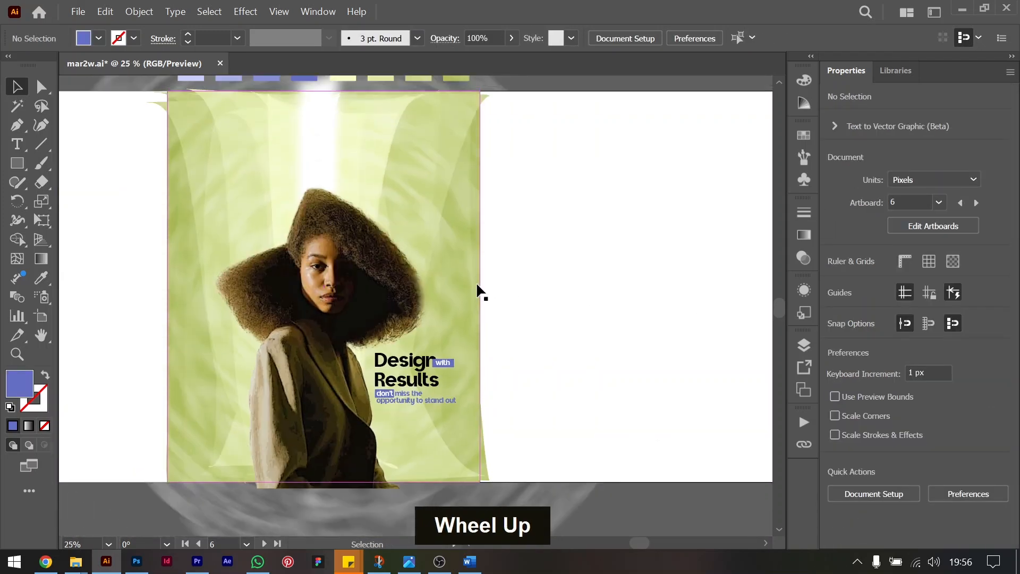
scroll(477, 291, "left", 2)
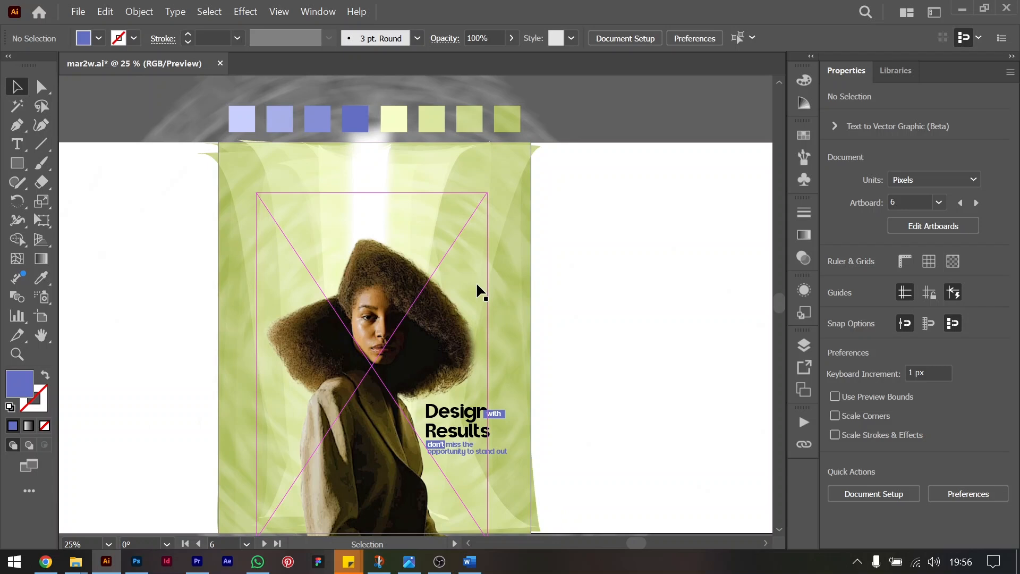
scroll(477, 286, "down", 3)
scroll(477, 286, "up", 2)
scroll(477, 286, "down", 2)
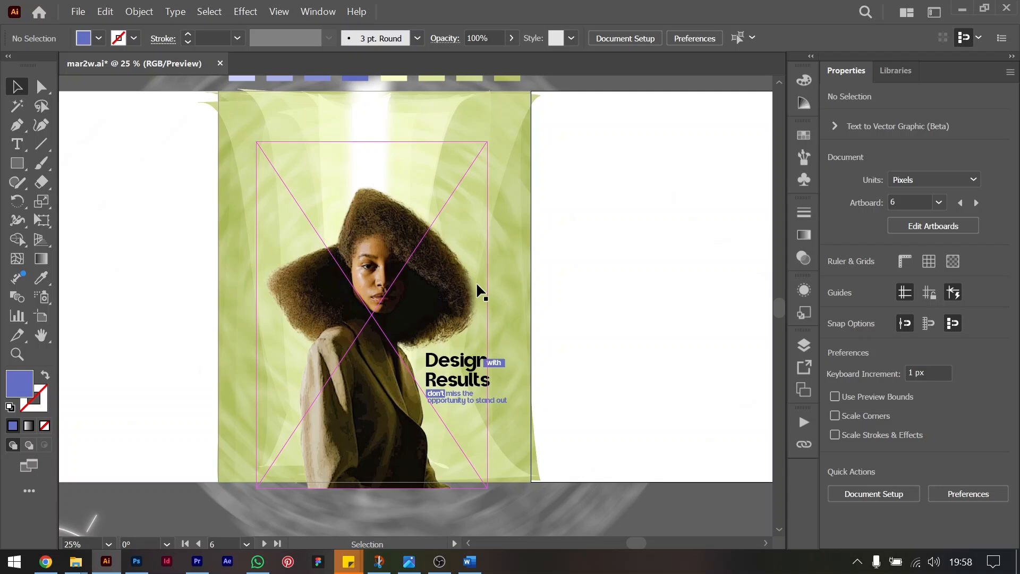
Enlarge the linked portrait to about 865 by 1298 px and lower it past the poster's bottom edge.
left_click(365, 258)
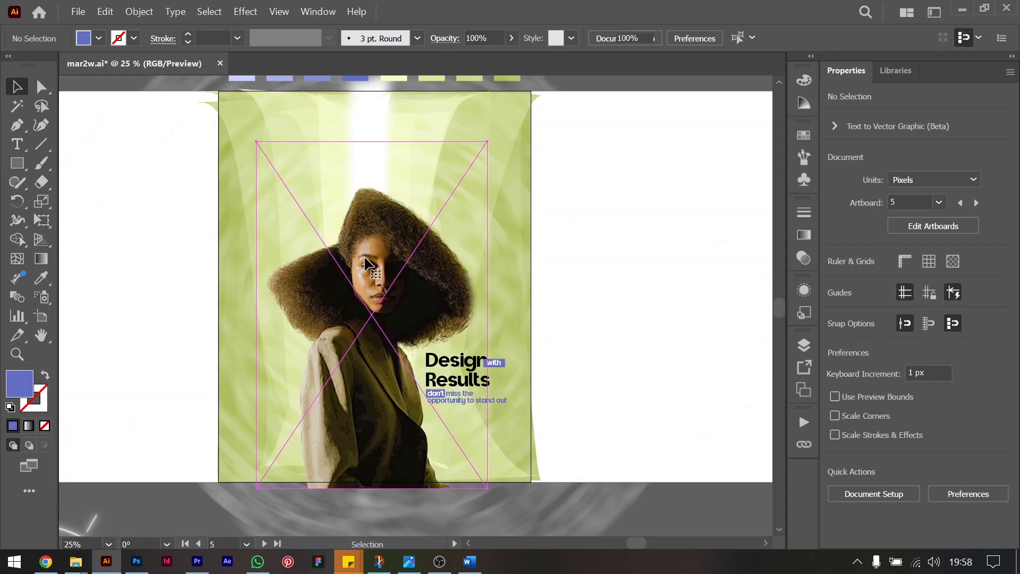
left_click_drag(371, 142, 371, 112)
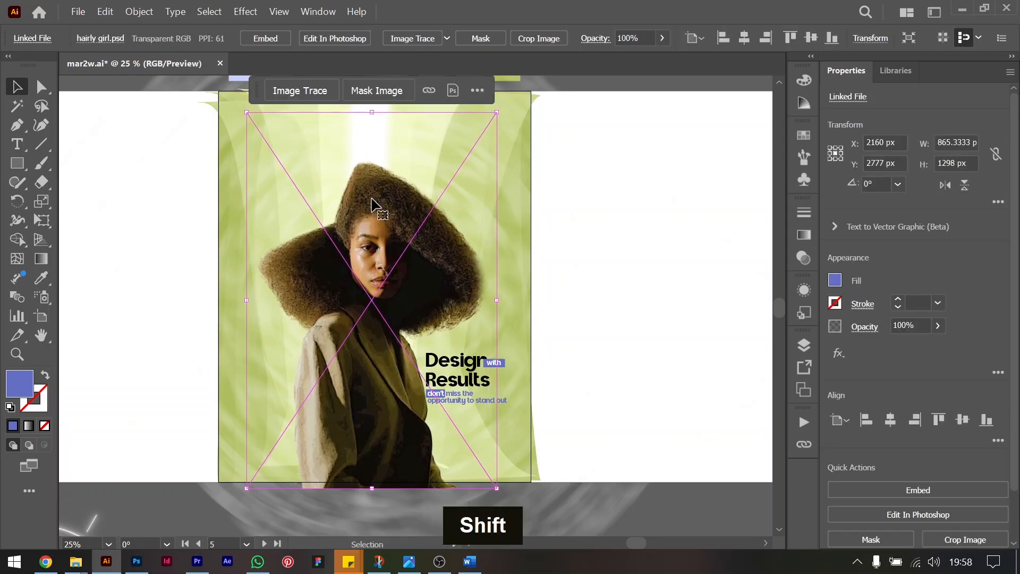
left_click_drag(371, 211, 375, 219)
left_click(610, 218)
left_click(405, 248)
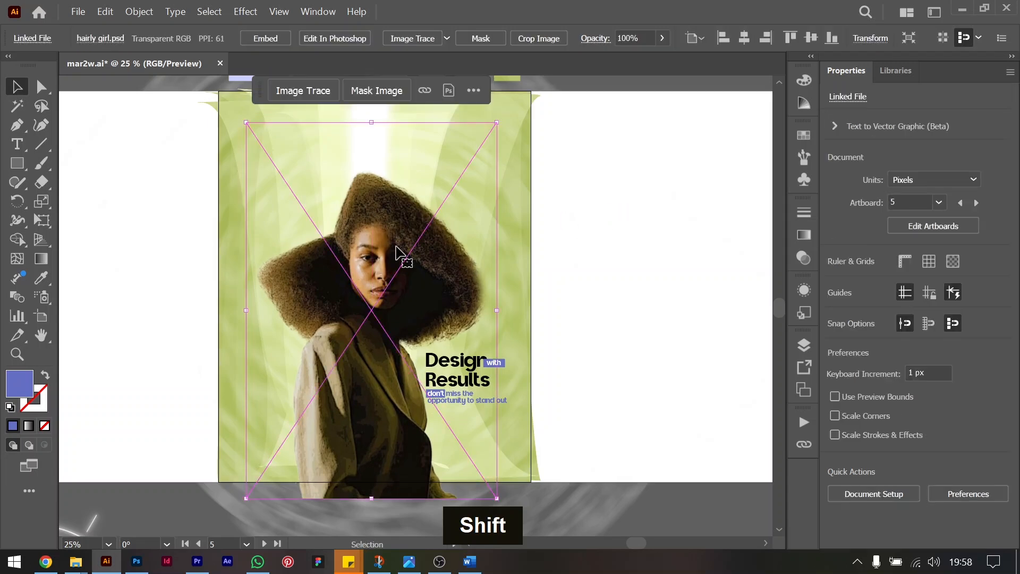
left_click(626, 278)
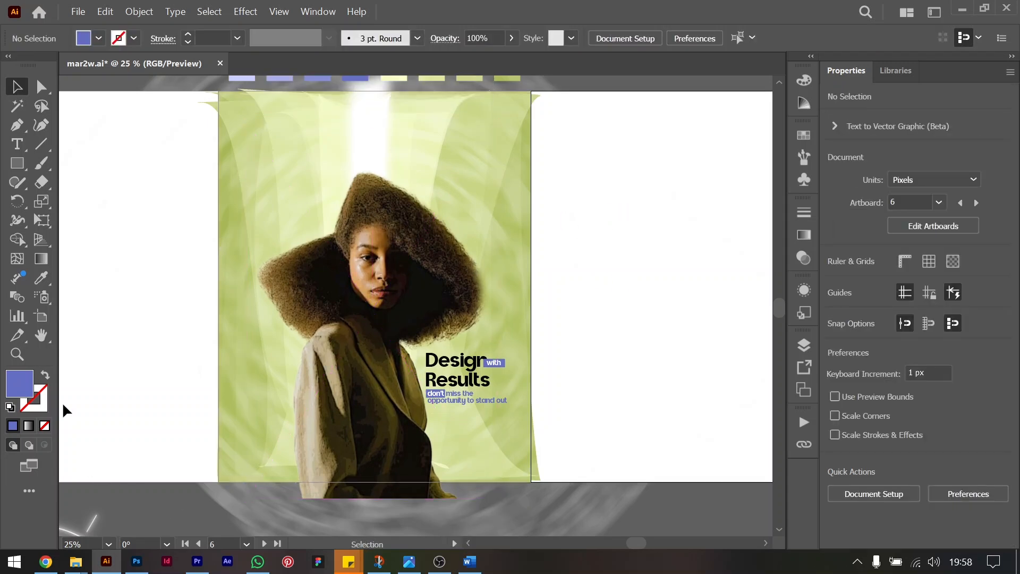
Switch to Gemini in the browser and ask it to write a poem about designs with results.
key("Return")
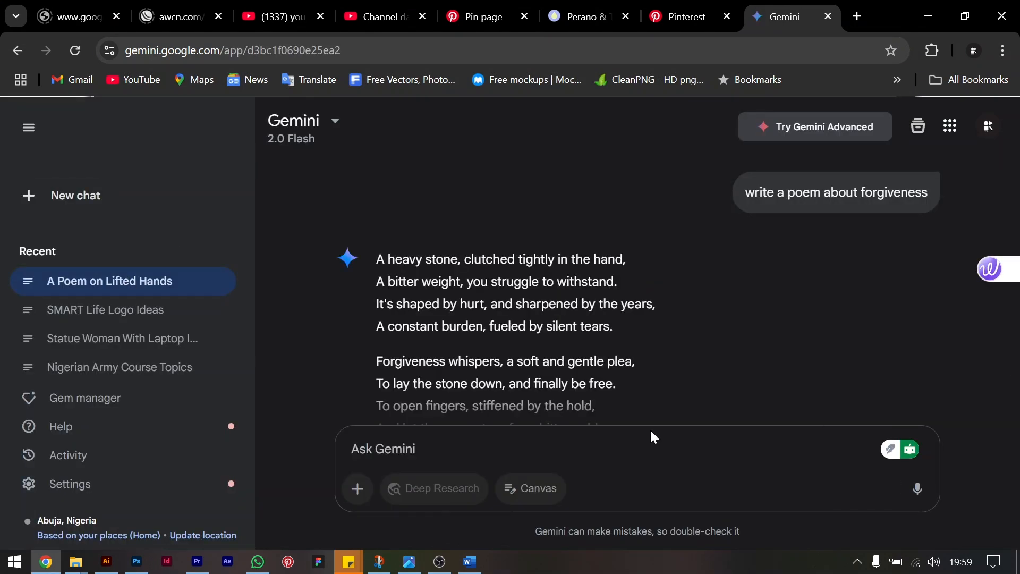
type("write a poet")
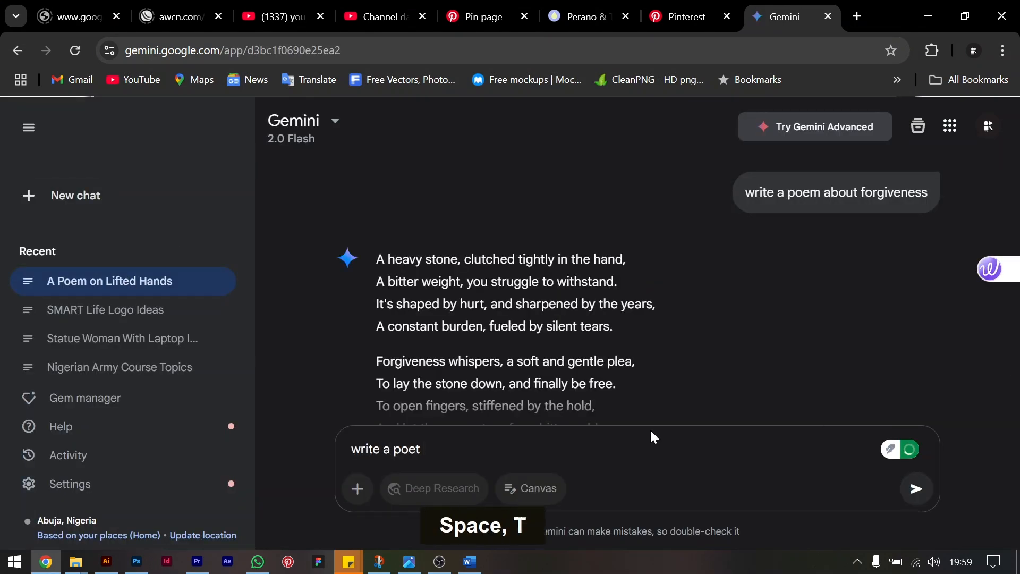
type(" about designs w")
key("ctrl+Left")
key("ctrl+Left")
type("mt")
mouse_move(408, 450)
left_click(420, 490)
left_click(526, 490)
key("BackSpace")
key("BackSpace")
key("ctrl+Left")
key("BackSpace")
key("BackSpace")
type("y  results")
key("Return")
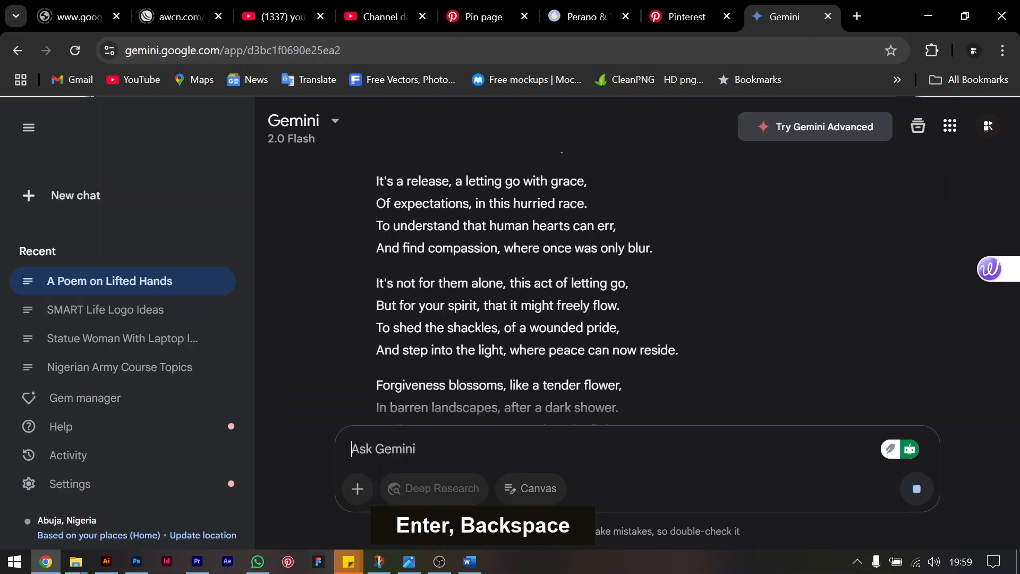
Back in Illustrator, paste the poem on the poster's upper left in Clash Grotesk Variable, 12 pt, with Auto leading.
left_click(483, 371)
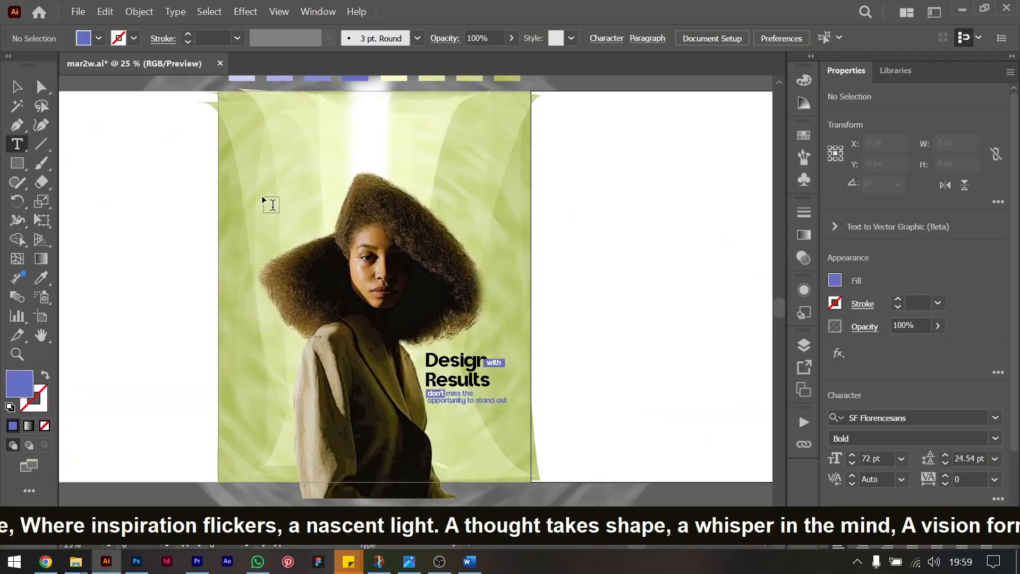
left_click(257, 154)
key("ctrl+v")
key("ctrl+a")
left_click(948, 418)
type("cla")
key("Return")
left_click(902, 461)
left_click(923, 303)
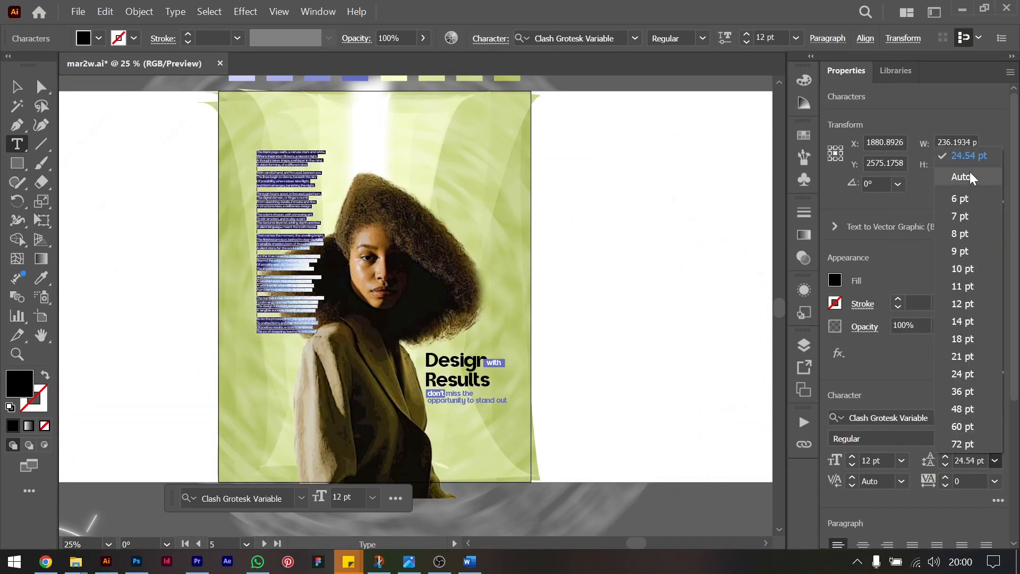
Delete the poem's closing stanzas after the line ending "in its intended prime".
key("ctrl+equal")
key("ctrl+equal")
key("ctrl+equal")
key("ctrl+equal")
scroll(271, 277, "left", 3)
key("BackSpace")
key("BackSpace")
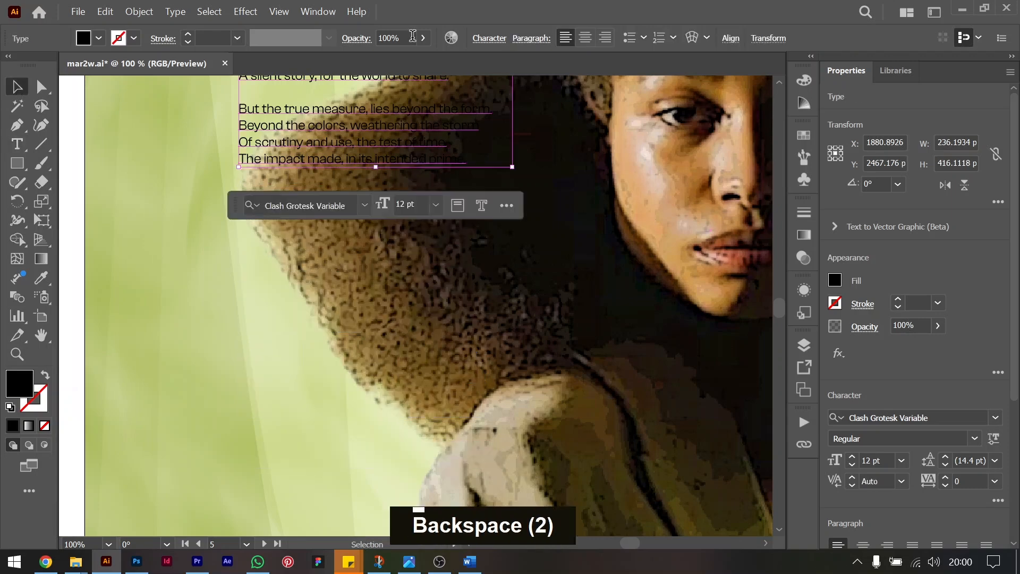
Place Medium-weight copies of the poem at the poster's upper right and lower left, the lower-left one behind the portrait.
key("ctrl+minus")
key("ctrl+0")
key("Escape")
left_click_drag(293, 169, 547, 212)
key("ctrl+bracketright")
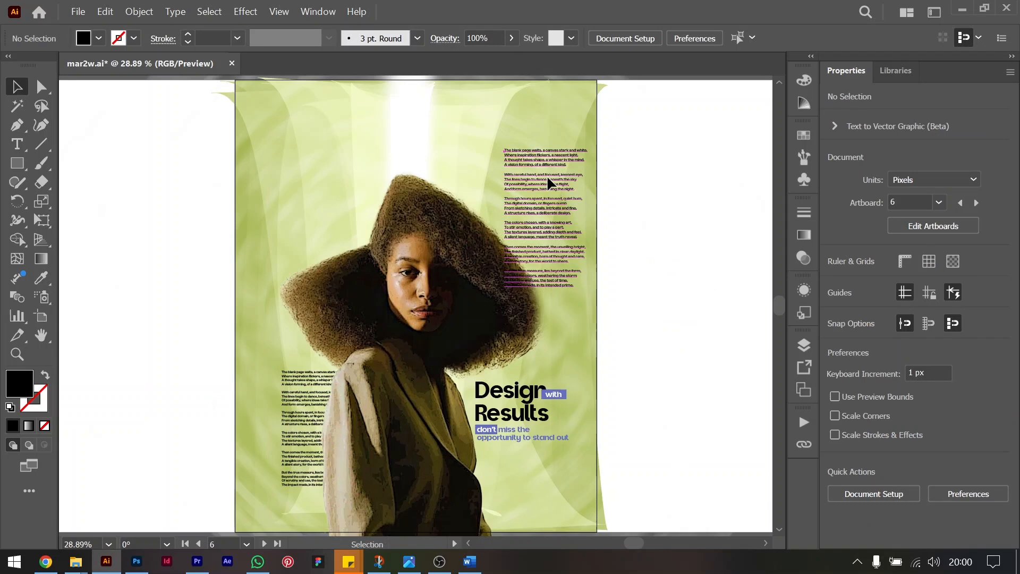
Fill the upper-right poem with white and place a white copy of it at the poster's upper left.
left_click_drag(548, 177, 525, 164)
left_click(836, 282)
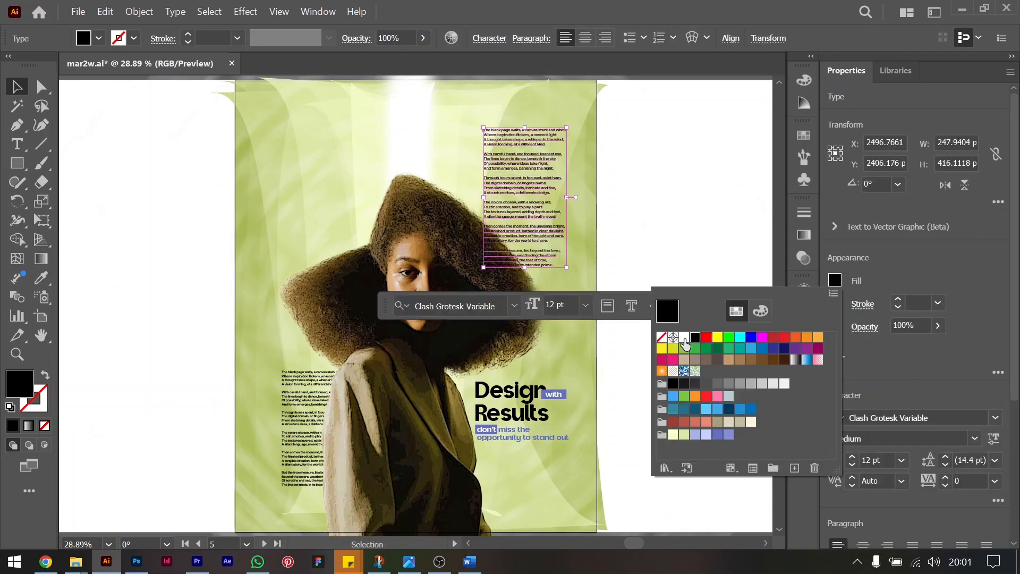
left_click(689, 337)
double_click(664, 266)
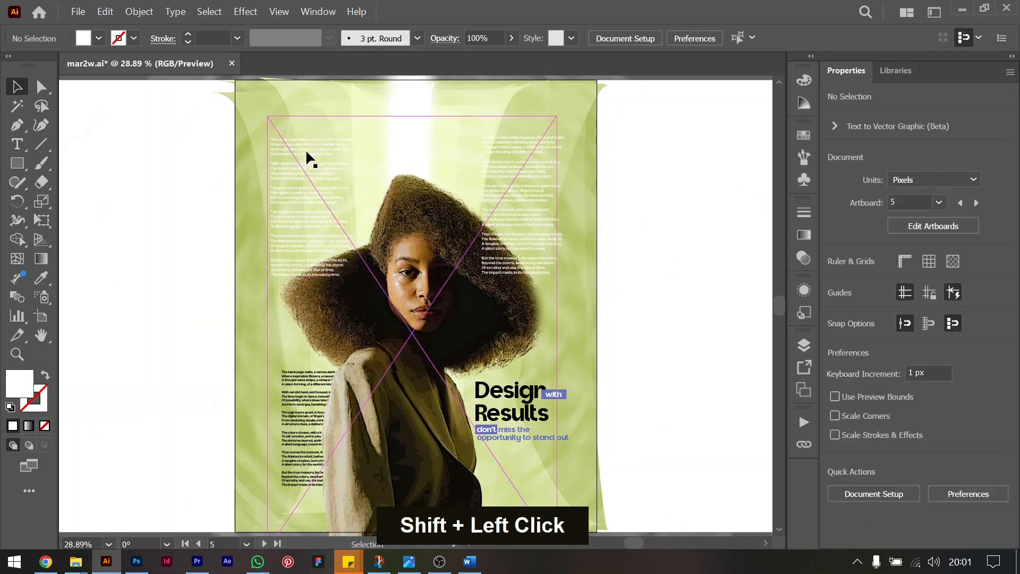
Shrink the upper-left white poem and place it beside the left side of the hair, raising the upper-right poem slightly.
left_click(312, 159, "shift")
left_click_drag(312, 159, 333, 250, "alt+shift")
left_click_drag(528, 215, 528, 201)
left_click(646, 379)
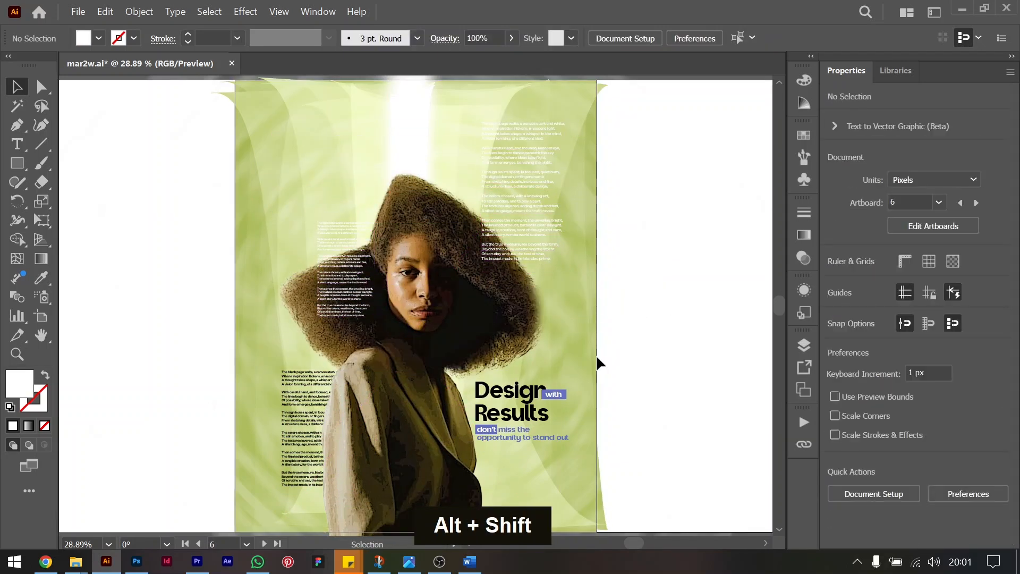
Copy the small white poem to the poster's lower-right edge, reduce it to 5 pt and fill it with black.
left_click_drag(362, 276, 648, 442, "alt")
left_click_drag(660, 481, 653, 470, "alt+shift")
scroll(644, 412, "down", 2)
left_click_drag(627, 357, 563, 451)
left_click(836, 282)
left_click(701, 336)
double_click(678, 275)
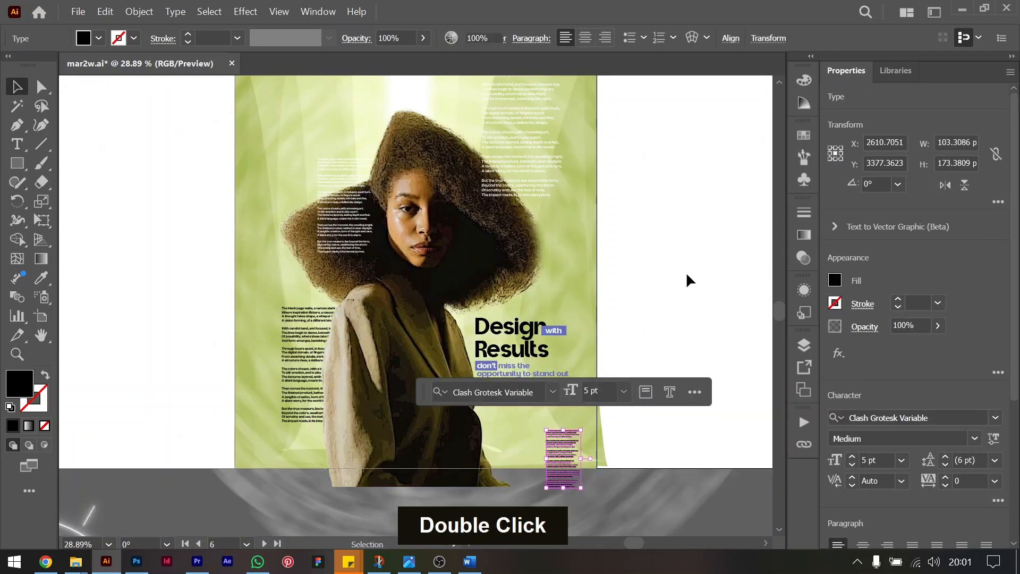
Duplicate the tagline group below the original at X 2558.76 px, Y 3169.74 px and hide the artboards.
left_click(527, 373)
key("ctrl+equal")
key("ctrl+equal")
key("ctrl+equal")
key("ctrl+equal")
key("ctrl+equal")
left_click_drag(449, 345, 450, 453, "alt")
left_click_drag(380, 392, 502, 385)
key("ctrl+shift+h")
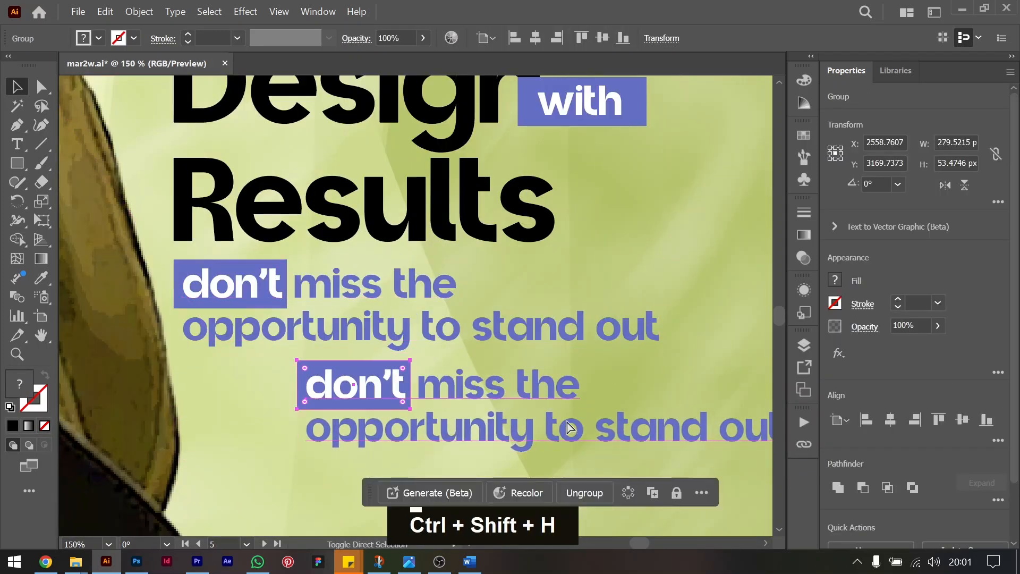
Replace the duplicated tagline's text with the contact phone number in international format, separating its digit groups with spaces.
double_click(369, 390)
key("ctrl+a")
key("BackSpace")
type("O")
key("Home")
key("Delete")
type("+234")
key("Right")
key("Right")
key("Right")
key("Right")
key("Right")
key("Right")
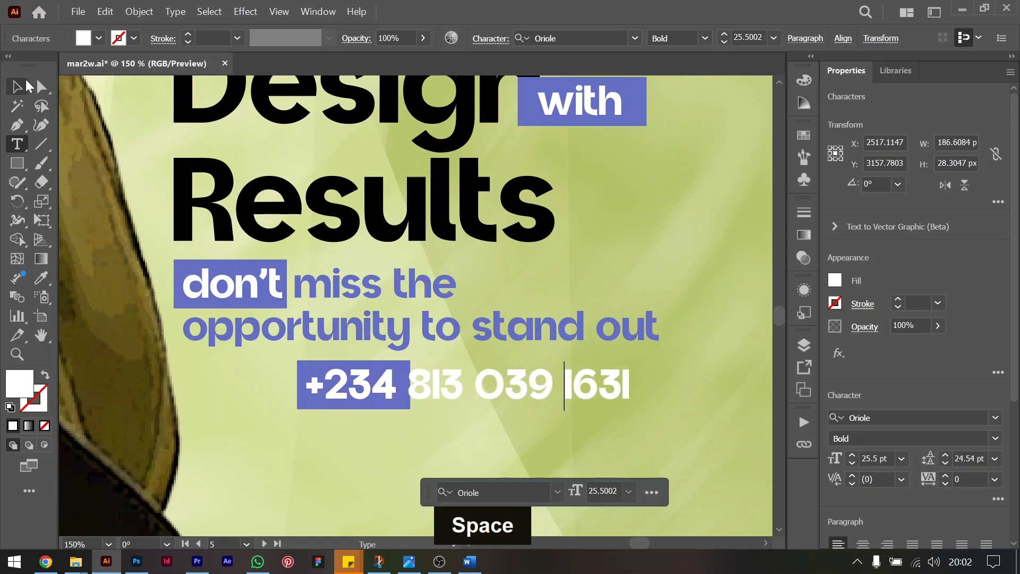
Reduce the phone number's text size and widen its blue rectangle to 208 px with the number centered on it.
key("Escape")
left_click(902, 459)
left_click(882, 363)
left_click(343, 408)
left_click_drag(410, 385, 659, 388)
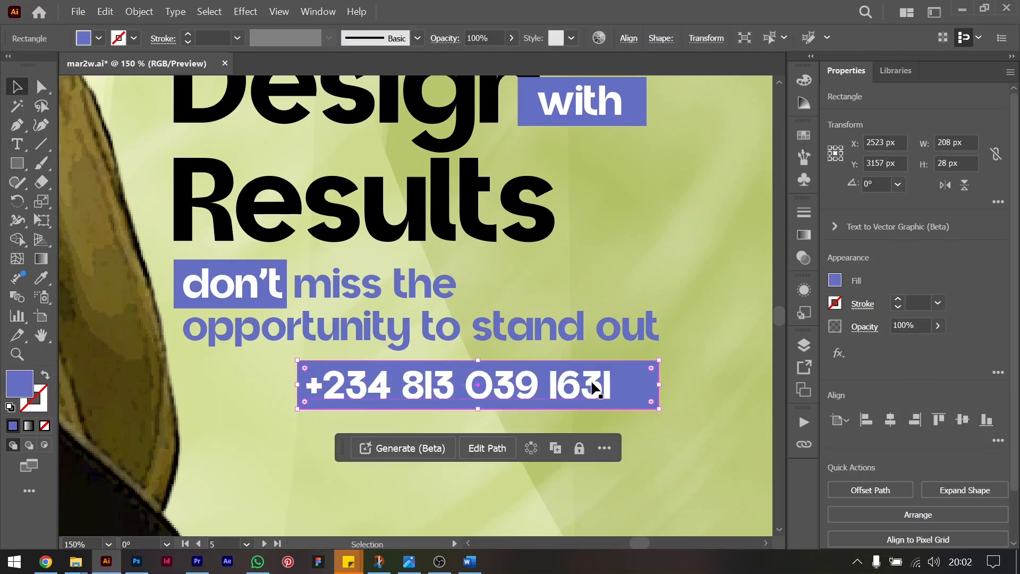
left_click_drag(594, 388, 624, 388, "shift")
Make a separate narrow blue rectangle, 17 by 28 px, at the left end of the phone number's rectangle.
key("ctrl+equal")
key("ctrl+equal")
scroll(282, 346, "right", 2)
scroll(282, 346, "left", 6)
left_click(298, 342)
left_click_drag(390, 286, 370, 285, "alt+shift")
scroll(369, 287, "right", 6)
left_click_drag(674, 295, 110, 285)
scroll(110, 285, "left", 4)
left_click_drag(196, 302, 217, 301)
Turn a copy of the number's text into a "Call/Text" label at 5.96 pt, rotated 90° on the narrow rectangle.
left_click_drag(412, 294, 412, 376, "alt+shift")
double_click(412, 377)
key("ctrl+a")
type("Call")
key("BackSpace")
type("/Text")
key("ctrl+a")
left_click(17, 86)
left_click_drag(617, 388, 251, 292, "alt+shift")
key("ctrl+shift+period")
Fill the narrow rectangle with the number's white and the "Call/Text" label with the blue, sampling both with the Eyedropper.
left_click(269, 298)
key("o")
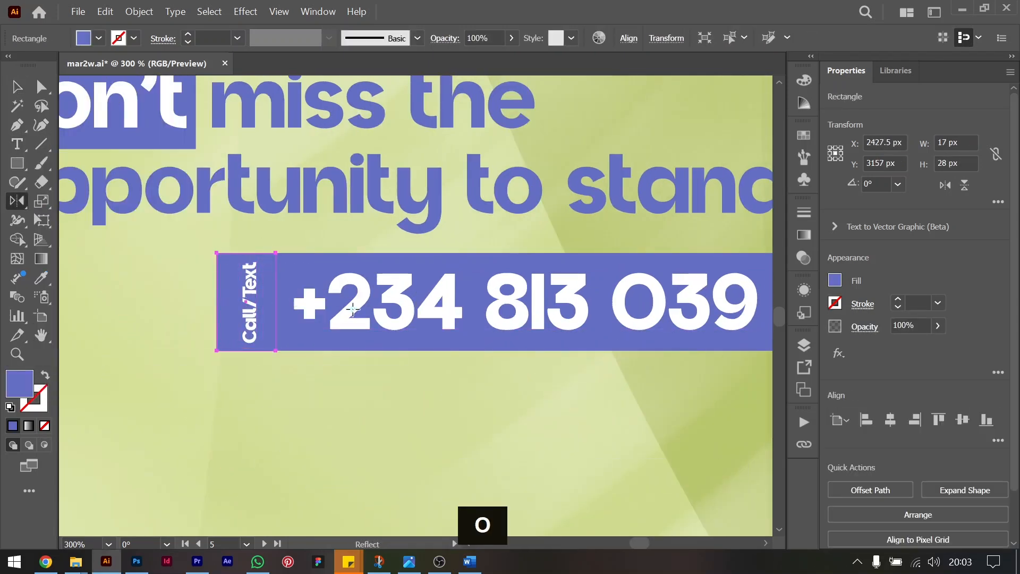
key("i")
left_click(353, 309)
left_click(17, 86)
left_click(250, 304)
key("i")
left_click(288, 273)
left_click(17, 86)
Inspect the whole poster layout, trying the outline and presentation views.
key("ctrl+minus")
key("ctrl+minus")
key("ctrl+minus")
key("ctrl+minus")
key("ctrl+minus")
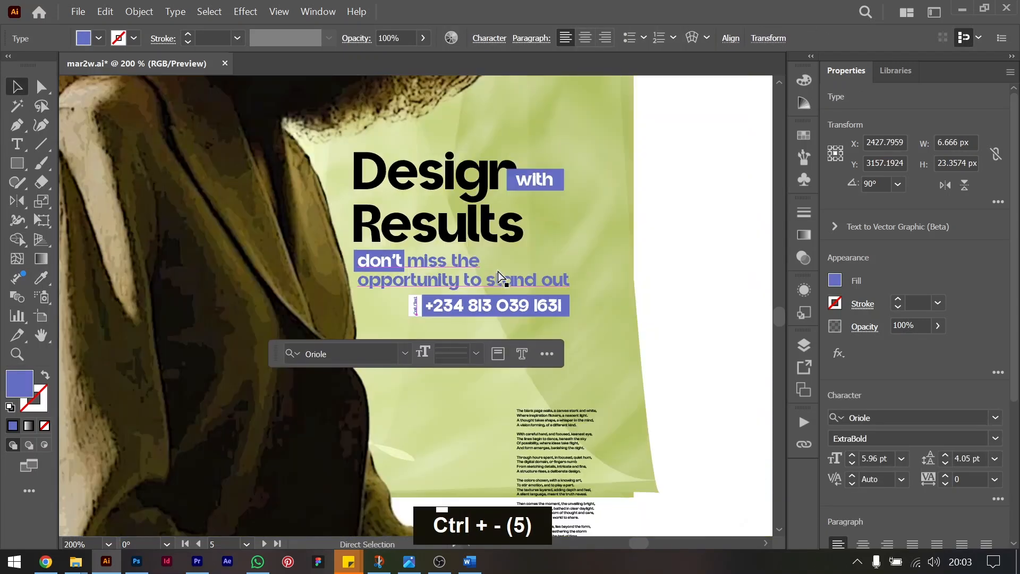
key("ctrl+minus")
key("ctrl+minus")
key("ctrl+equal")
key("ctrl+i")
key("Escape")
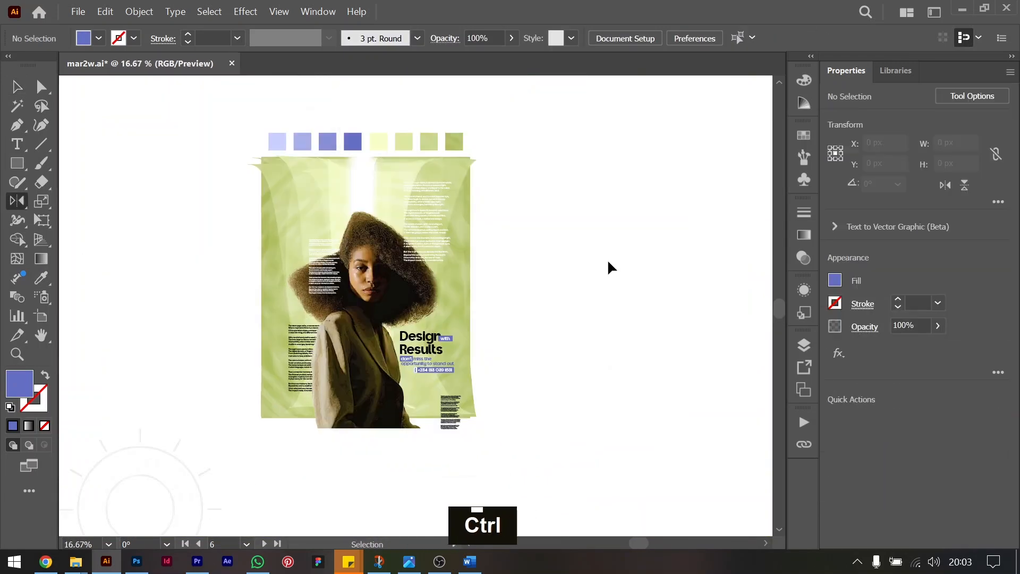
key("ctrl+i")
key("Escape")
key("ctrl+y")
left_click(279, 13)
left_click(384, 134)
key("Escape")
Switch the document display to CPU preview and look over the poster on the canvas.
left_click(280, 13)
mouse_move(379, 178)
left_click(407, 64)
left_click(268, 12)
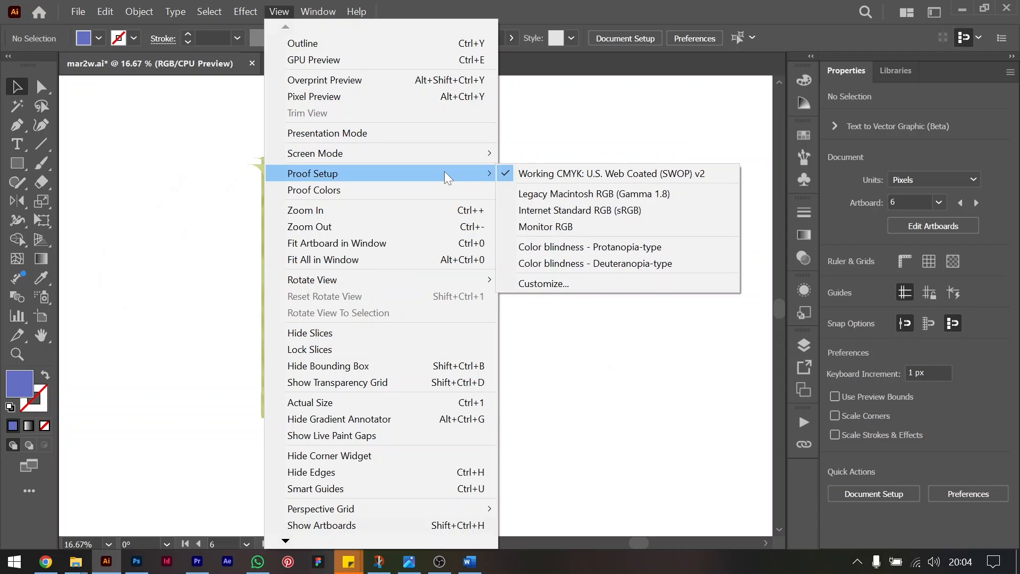
key("ctrl+minus")
key("ctrl+minus")
key("ctrl+minus")
key("ctrl+minus")
key("ctrl+minus")
key("ctrl+equal")
key("ctrl+equal")
key("ctrl+equal")
key("ctrl+equal")
key("ctrl+equal")
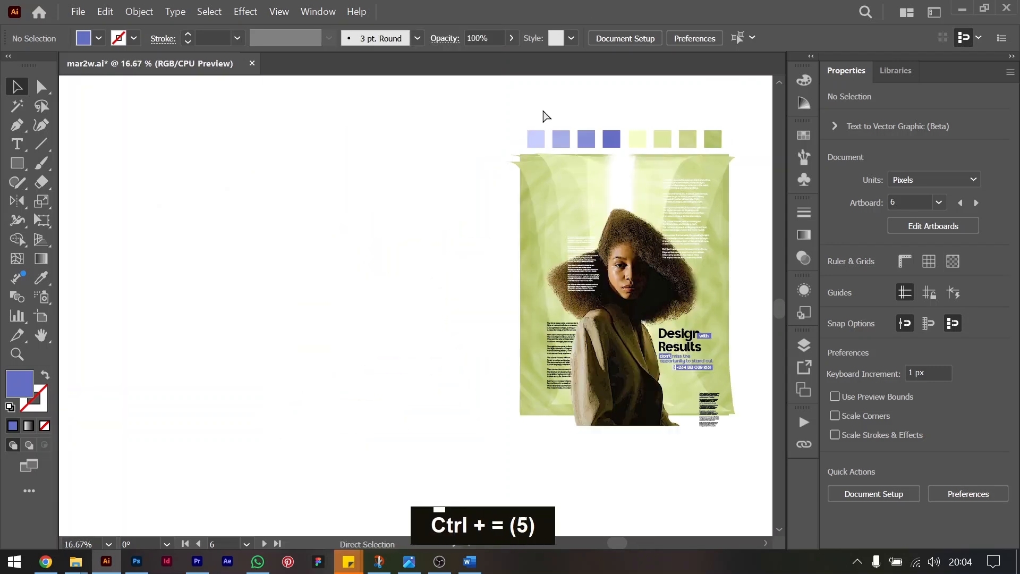
Undo the recent edits to the phone contact label and redo them all.
key("ctrl+z")
key("ctrl+z")
key("ctrl+z")
key("ctrl+z")
key("ctrl+z")
key("ctrl+z")
key("ctrl+z")
key("ctrl+z")
key("ctrl+z")
key("ctrl+z")
key("ctrl+z")
key("ctrl+z")
key("ctrl+z")
key("ctrl+z")
key("ctrl+z")
key("ctrl+z")
key("ctrl+z")
key("ctrl+z")
key("ctrl+z")
key("ctrl+z")
key("ctrl+z")
key("ctrl+z")
key("ctrl+z")
key("ctrl+z")
key("ctrl+z")
key("ctrl+z")
key("ctrl+z")
key("ctrl+z")
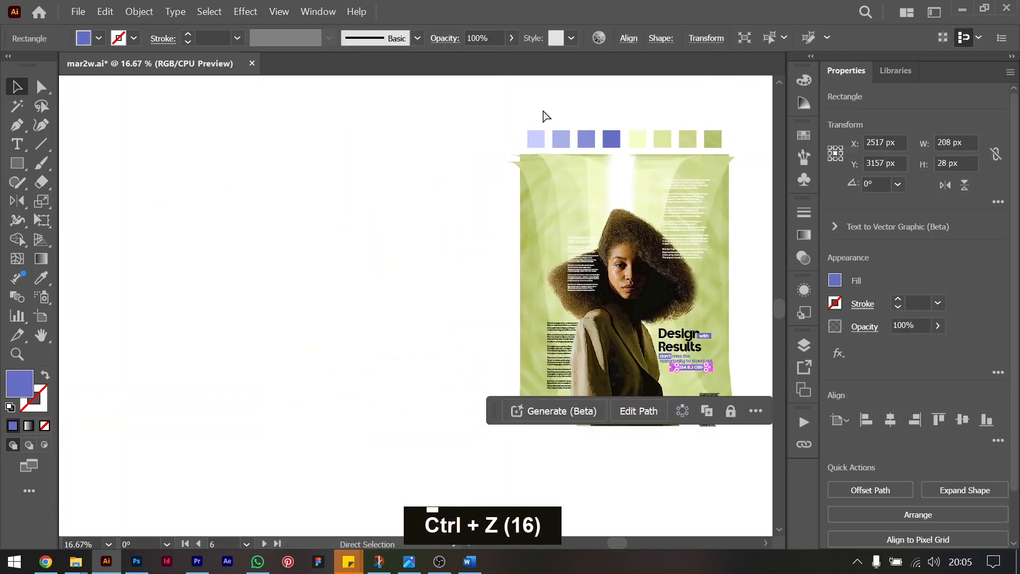
key("ctrl+shift+z")
key("ctrl+shift+z")
key("ctrl+shift+z")
key("ctrl+shift+z")
key("ctrl+shift+z")
key("ctrl+shift+z")
key("ctrl+shift+z")
key("ctrl+shift+z")
key("ctrl+shift+z")
key("ctrl+shift+z")
key("ctrl+shift+z")
key("ctrl+shift+z")
key("ctrl+shift+z")
key("ctrl+shift+z")
key("ctrl+shift+z")
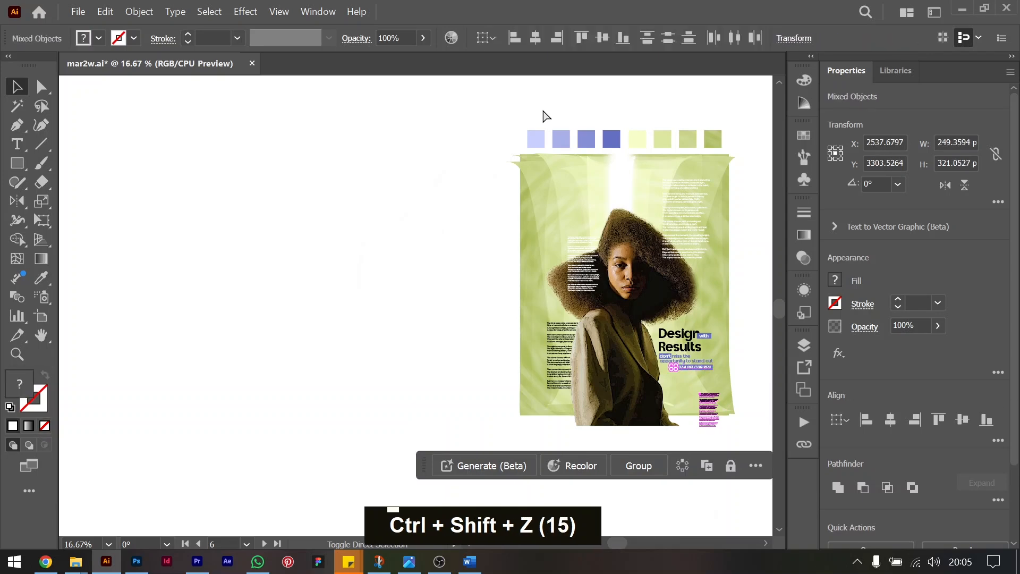
key("ctrl+equal")
key("ctrl+equal")
key("ctrl+equal")
key("ctrl+equal")
key("ctrl+equal")
key("ctrl+shift+z")
key("ctrl+shift+z")
key("ctrl+shift+z")
key("ctrl+shift+z")
key("ctrl+shift+z")
key("ctrl+shift+z")
key("ctrl+shift+z")
key("ctrl+shift+z")
key("ctrl+shift+z")
key("ctrl+shift+z")
key("ctrl+shift+z")
key("ctrl+shift+z")
key("ctrl+shift+z")
key("ctrl+shift+z")
key("ctrl+shift+z")
key("ctrl+shift+z")
Clear the selection and examine the finished poster composition from a distance and up close.
key("ctrl+minus")
key("ctrl+minus")
key("ctrl+minus")
key("ctrl+minus")
key("ctrl+minus")
key("ctrl+minus")
key("ctrl+minus")
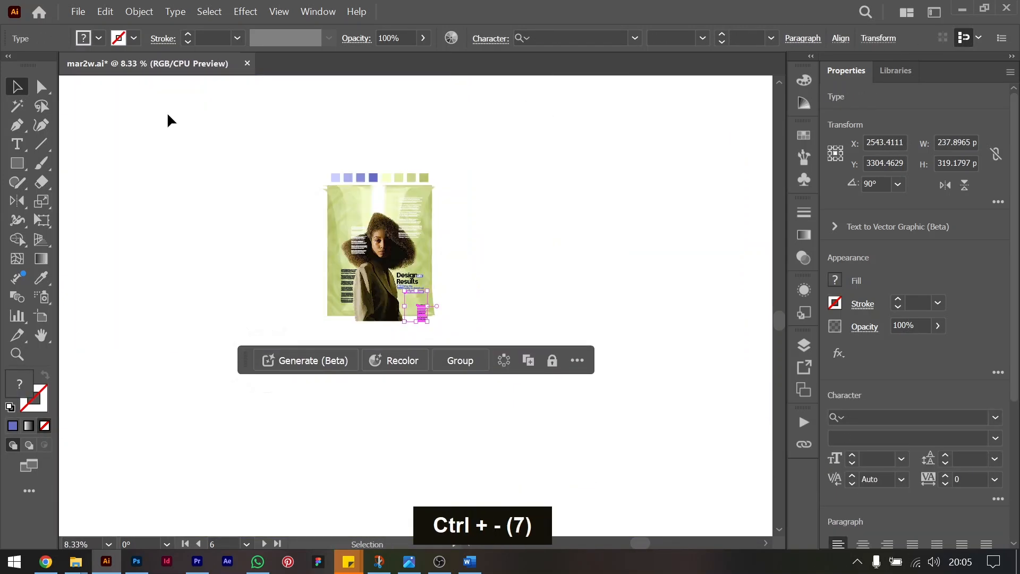
scroll(496, 214, "left", 5)
left_click(600, 279)
scroll(600, 278, "right", 6)
scroll(600, 279, "left", 7)
key("ctrl+minus")
key("ctrl+minus")
key("ctrl+minus")
key("ctrl+minus")
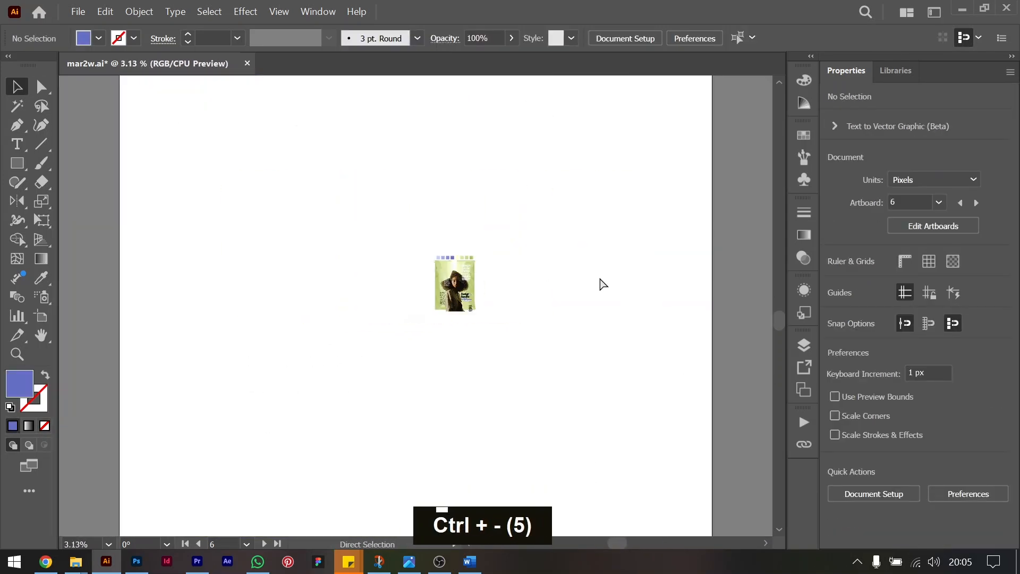
left_click(461, 289)
key("ctrl+equal")
key("ctrl+equal")
key("ctrl+equal")
key("ctrl+equal")
key("ctrl+equal")
key("ctrl+equal")
key("ctrl+equal")
key("ctrl+minus")
left_click(651, 341)
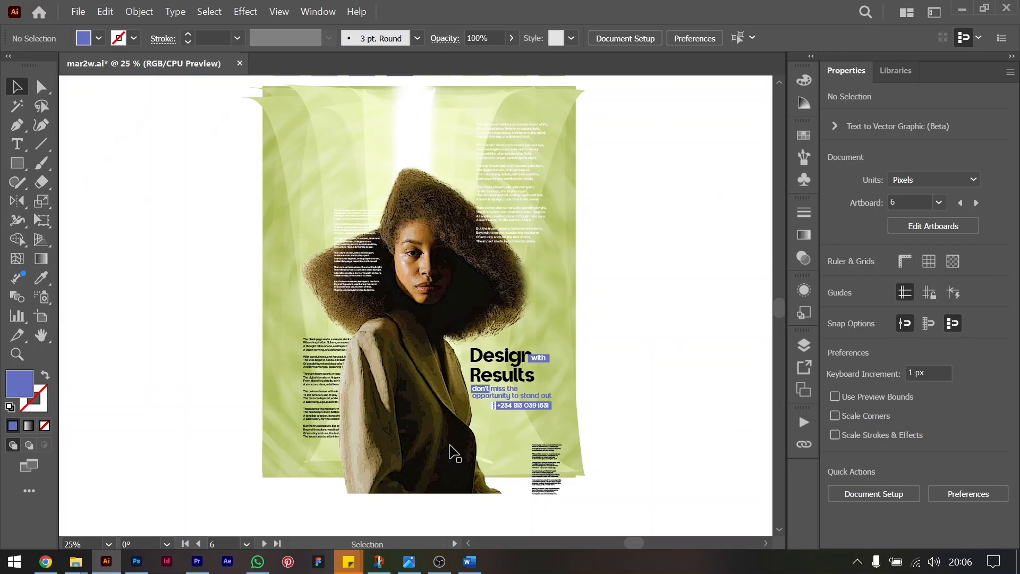
mouse_move(441, 569)
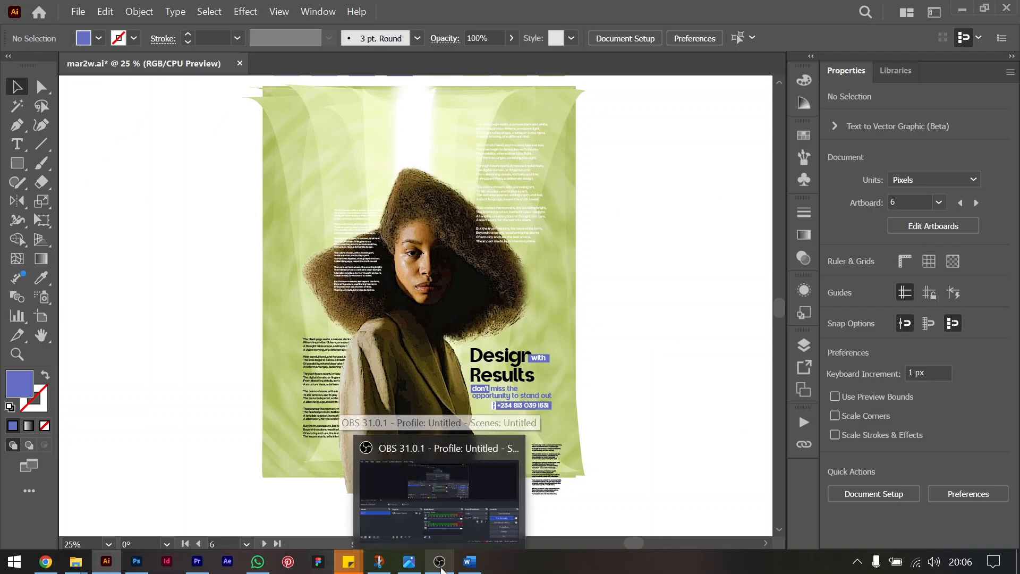